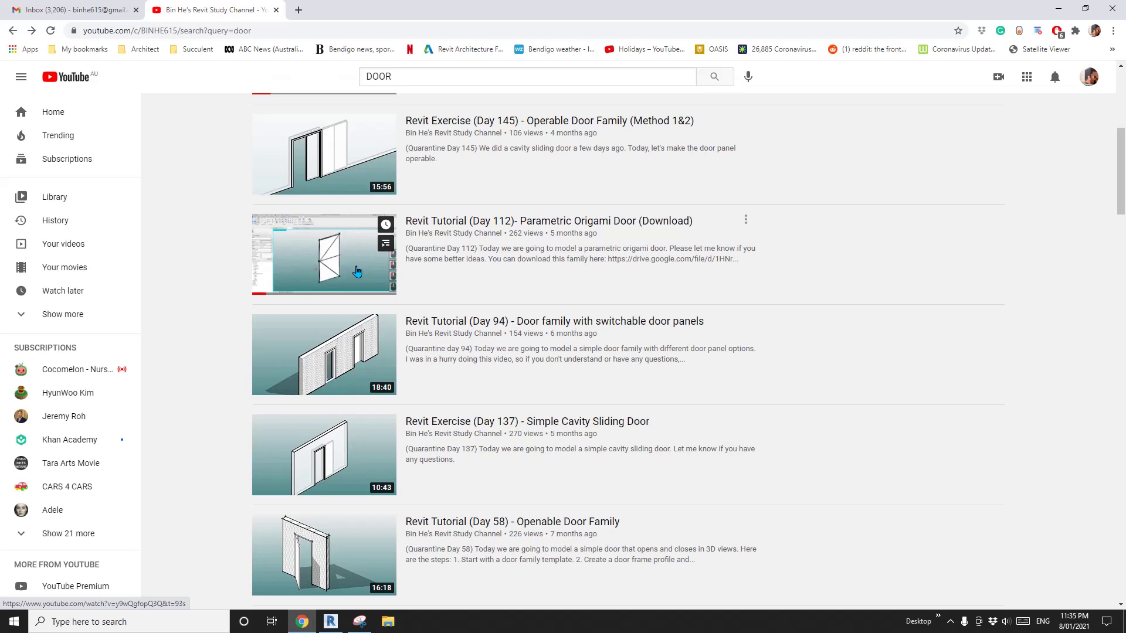
Switch to Revit and create a new family from the Metric Generic Model Adaptive.rft template
click(330, 621)
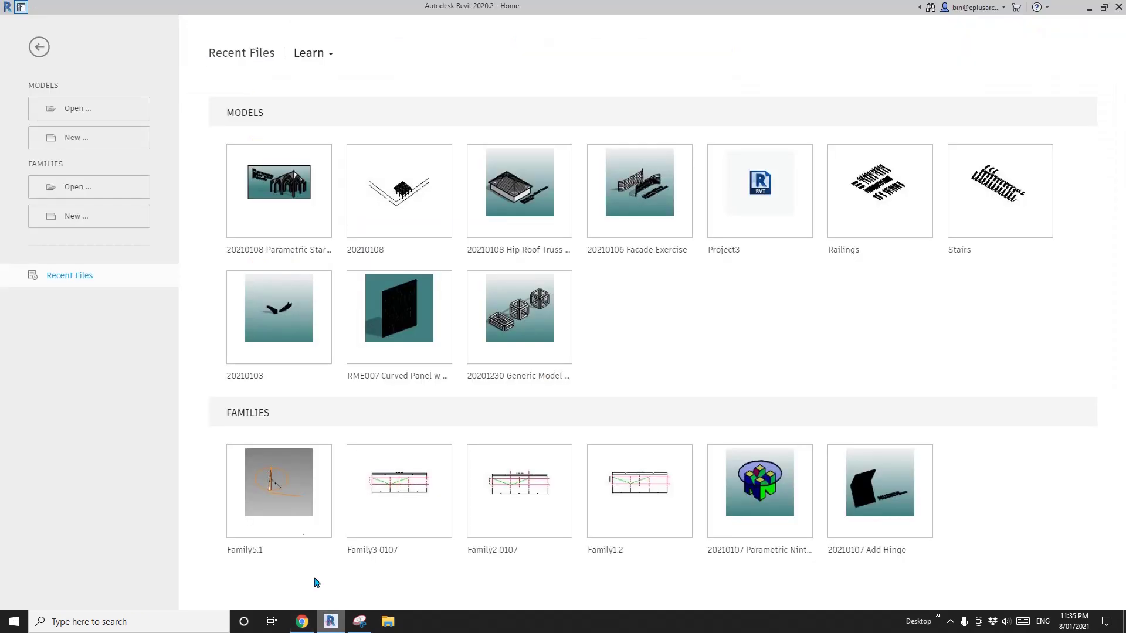
click(91, 221)
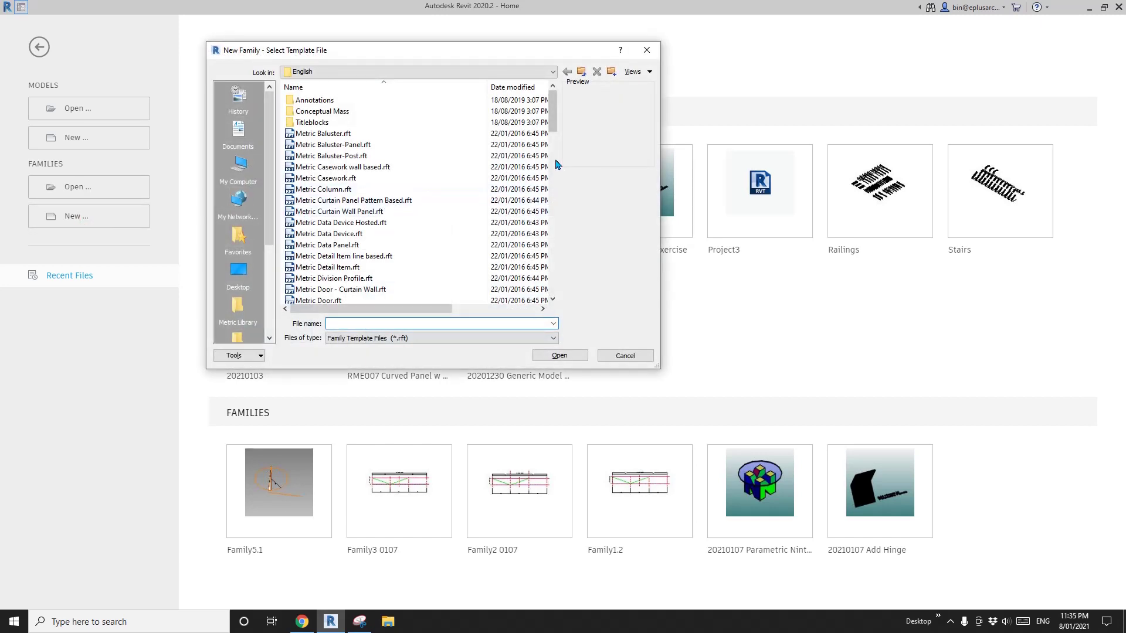
scroll(556, 159, down, 6)
click(367, 258)
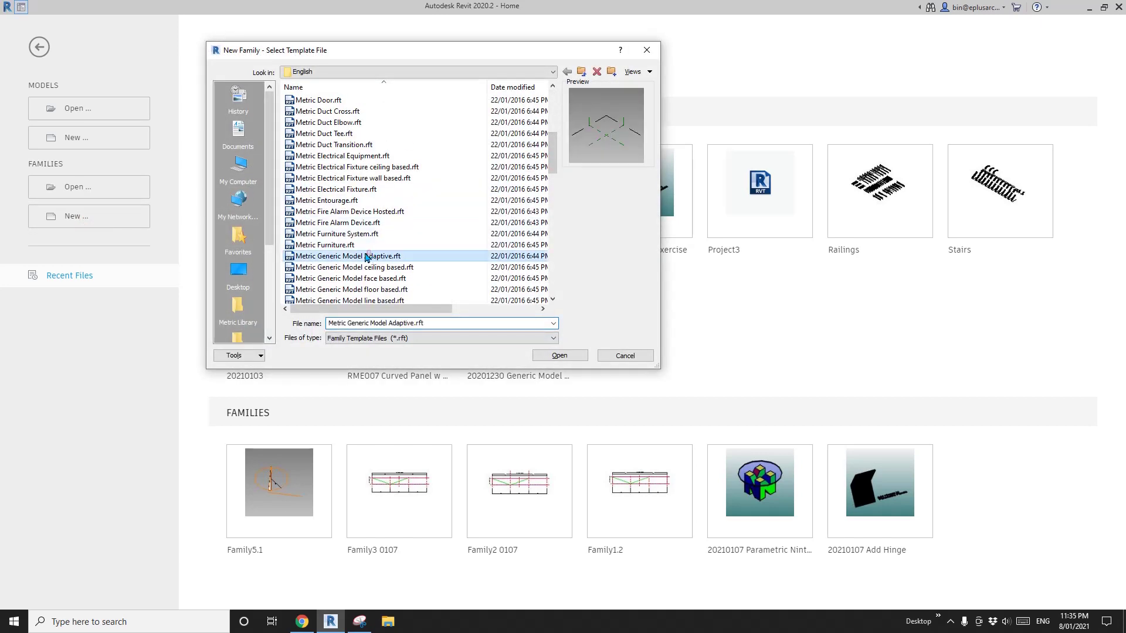
click(573, 357)
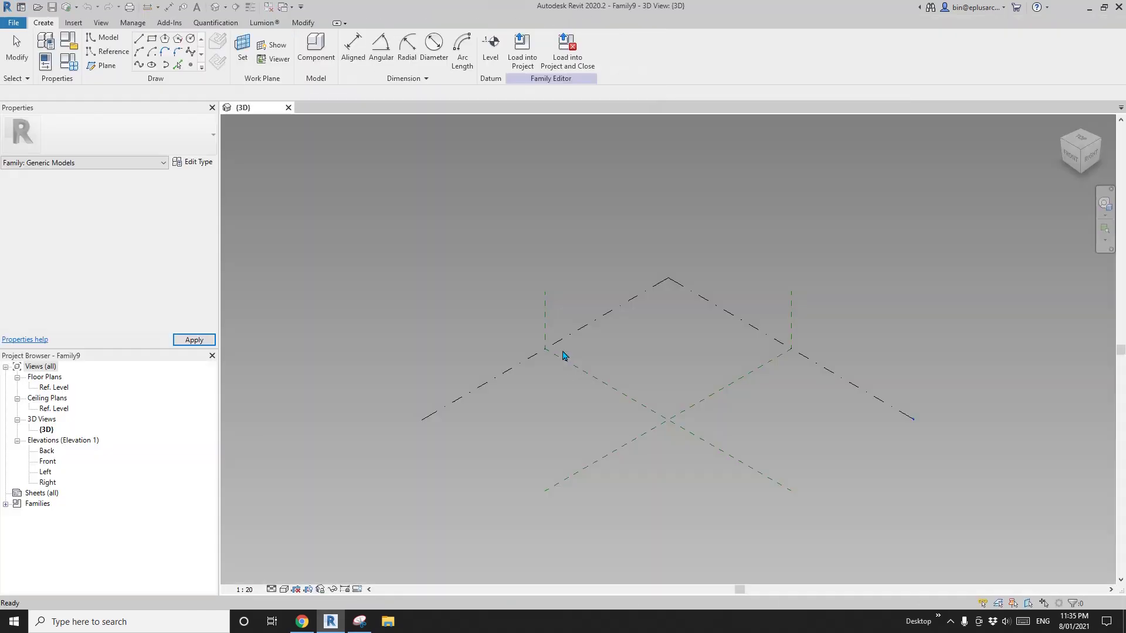
Place two reference points on the reference level and make both of them adaptive
middle_drag(595, 404, 534, 399)
click(190, 64)
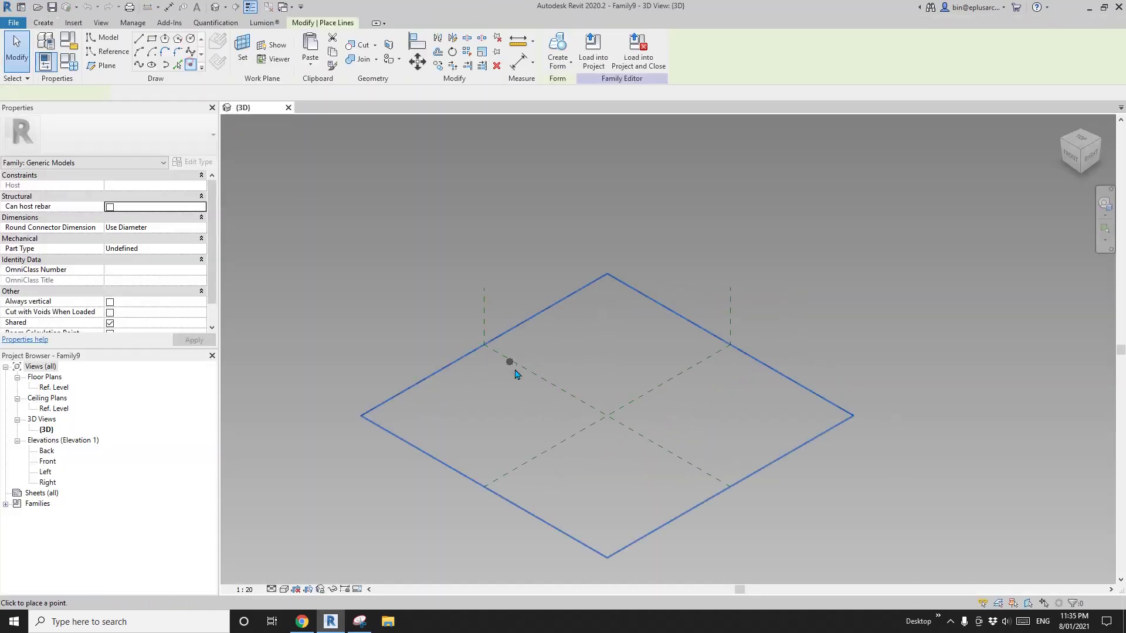
key(Escape)
drag(401, 320, 665, 448)
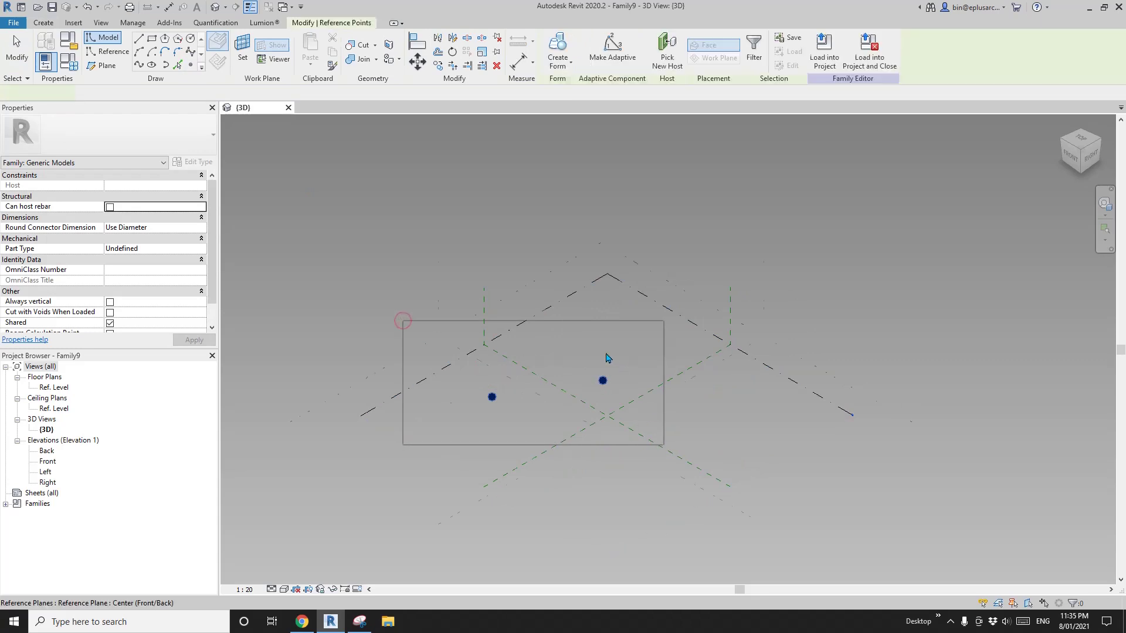
drag(601, 388, 484, 402)
drag(371, 323, 517, 434)
scroll(598, 441, up, 3)
scroll(598, 441, up, 3)
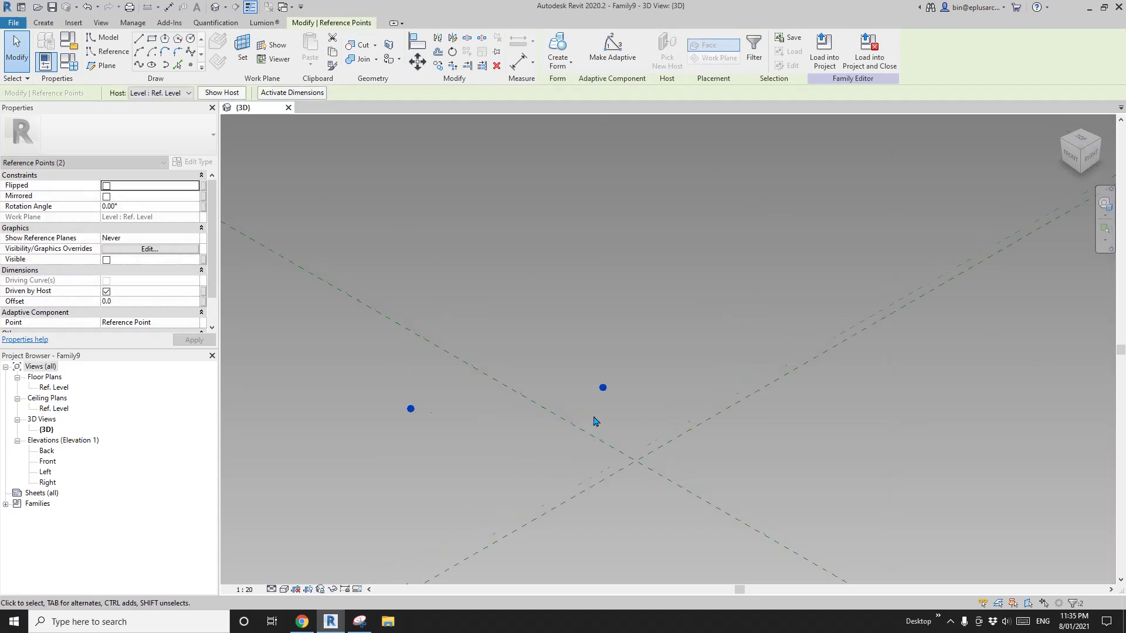
click(612, 47)
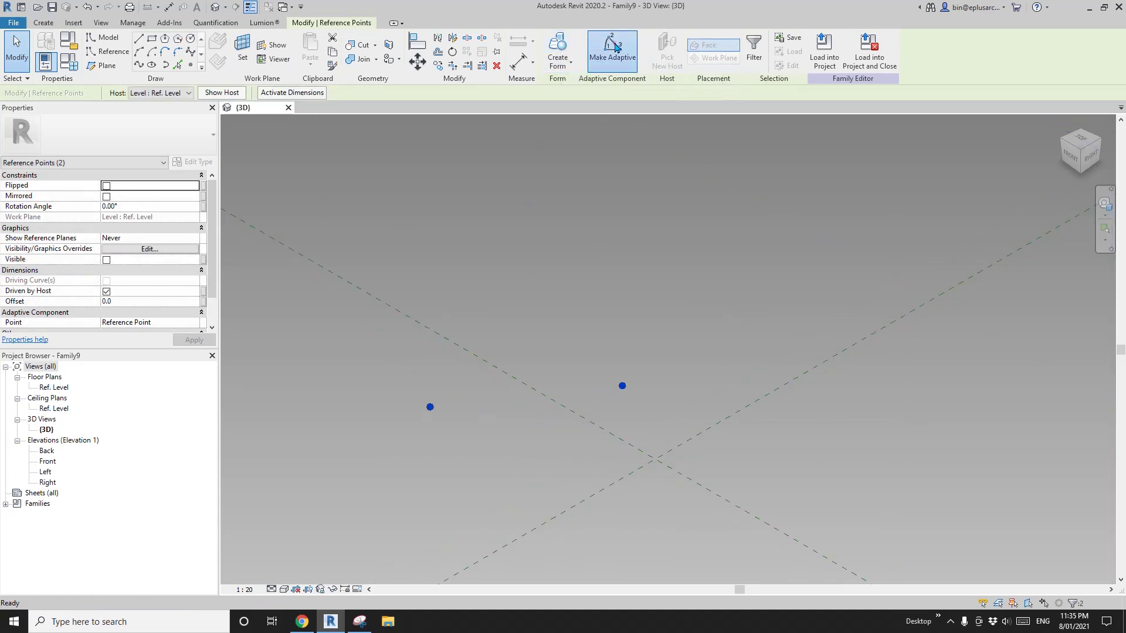
click(320, 330)
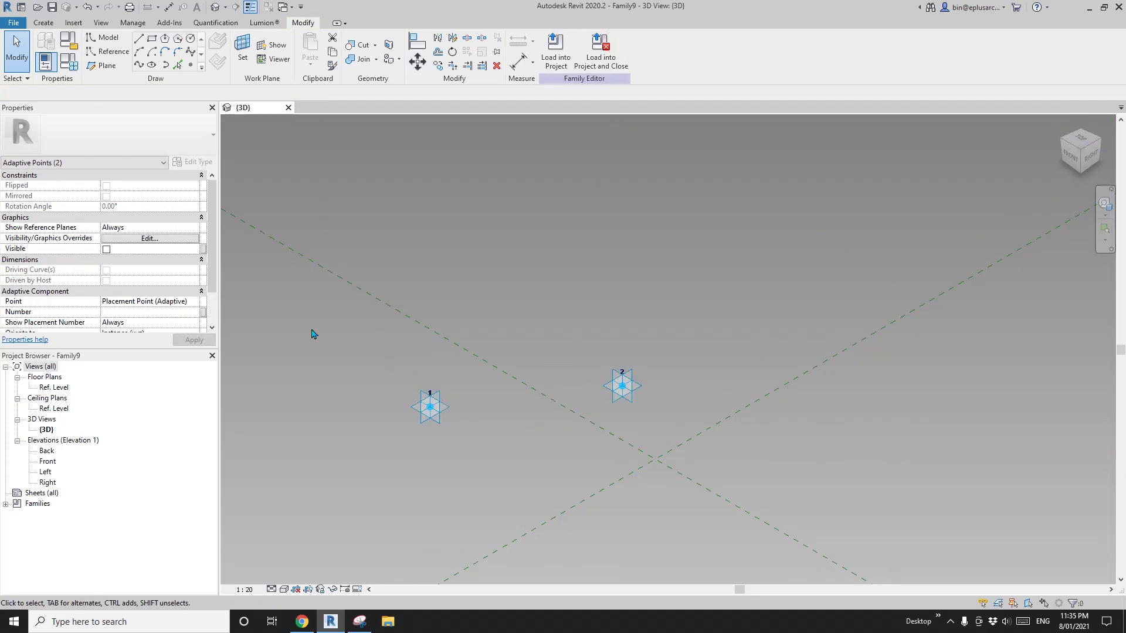
Join the two adaptive points with a spline through points and convert it to a reference line
click(138, 65)
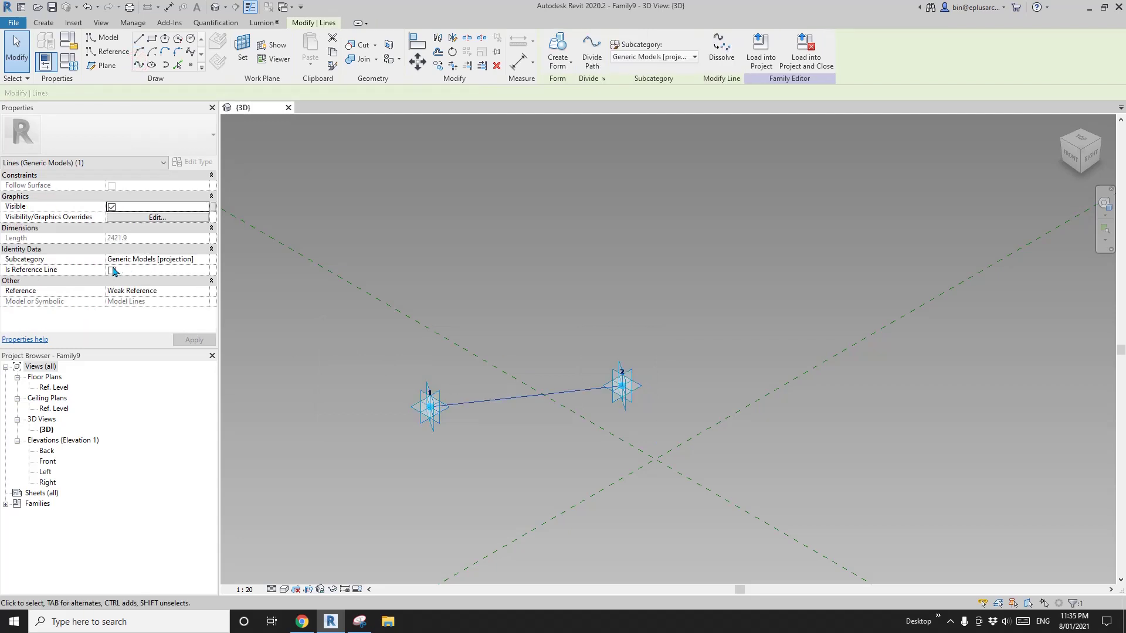
click(112, 271)
click(521, 402)
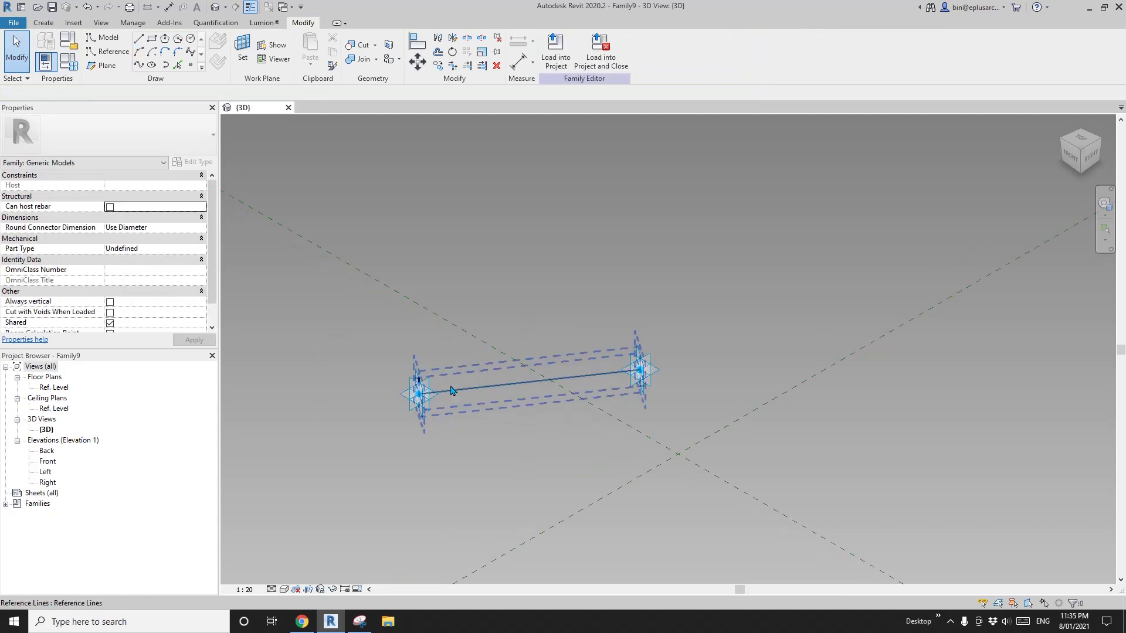
Host a new reference point on the horizontal work plane of each adaptive point
click(190, 66)
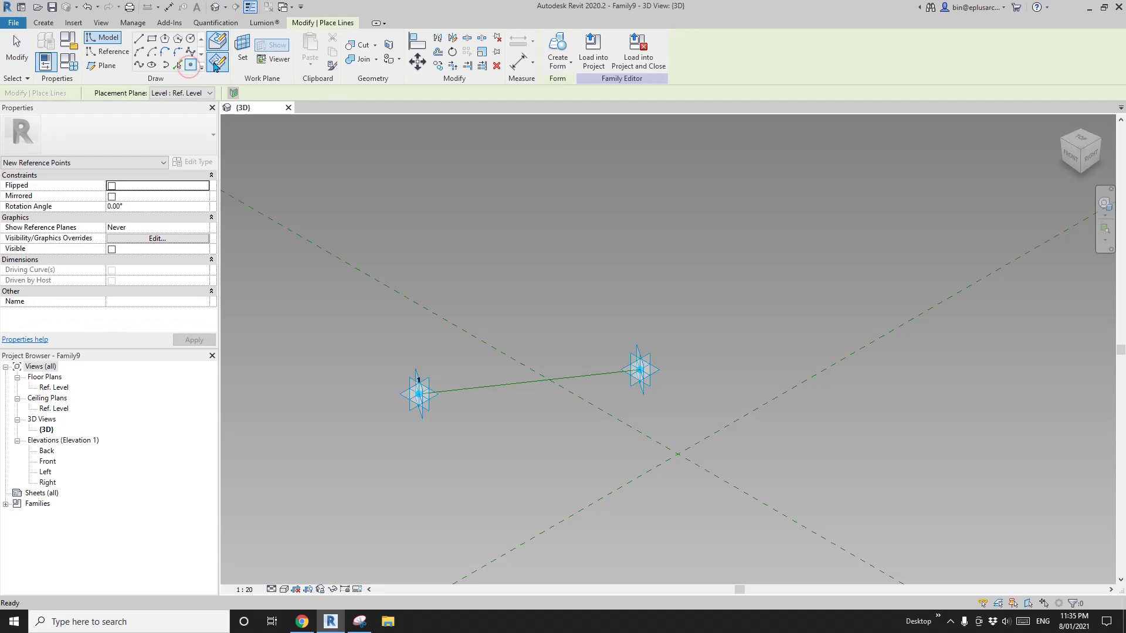
click(242, 60)
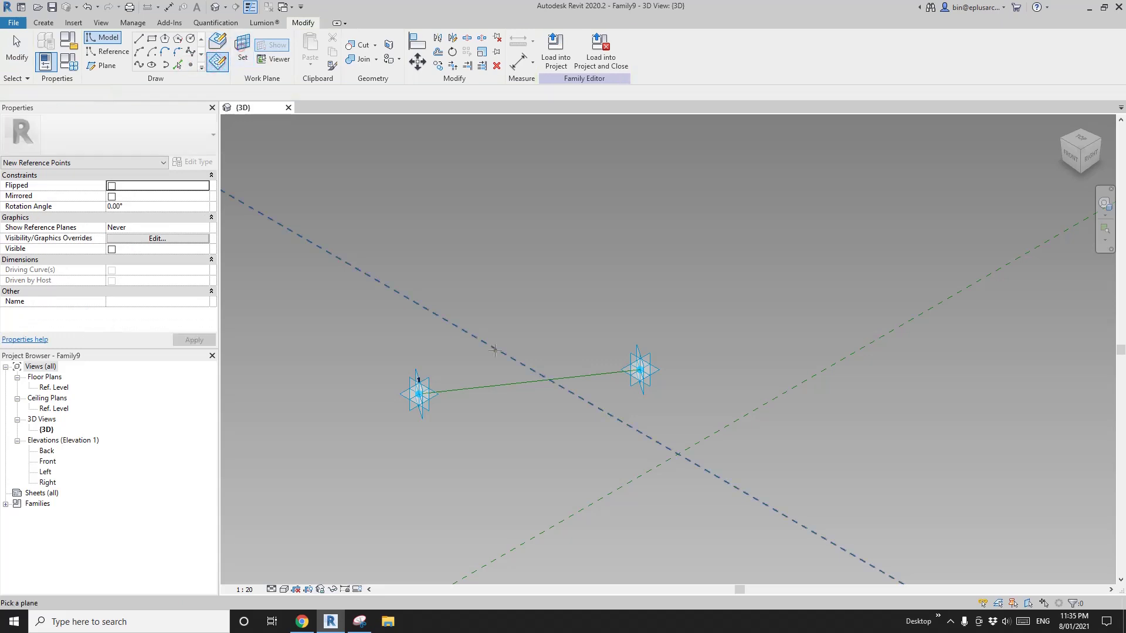
click(432, 399)
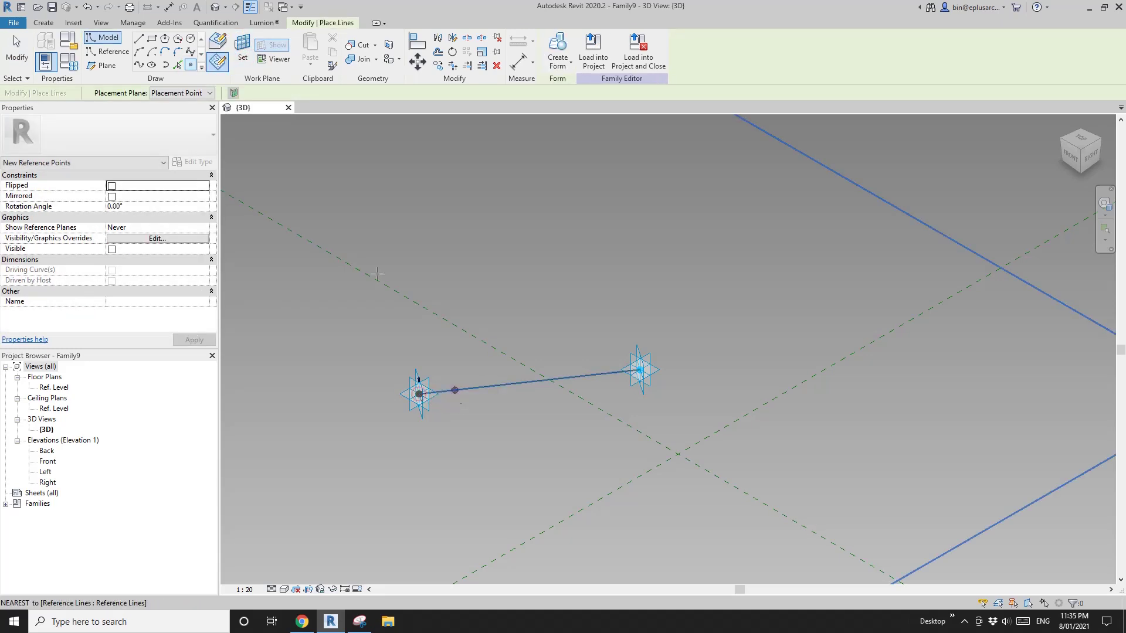
click(244, 48)
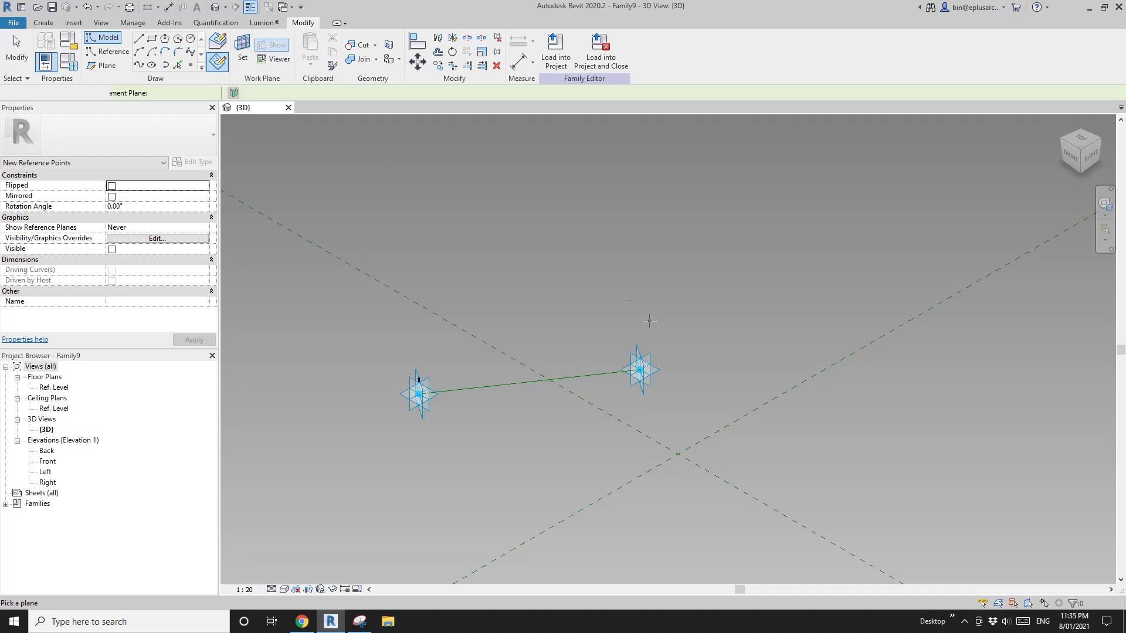
click(660, 371)
key(Escape)
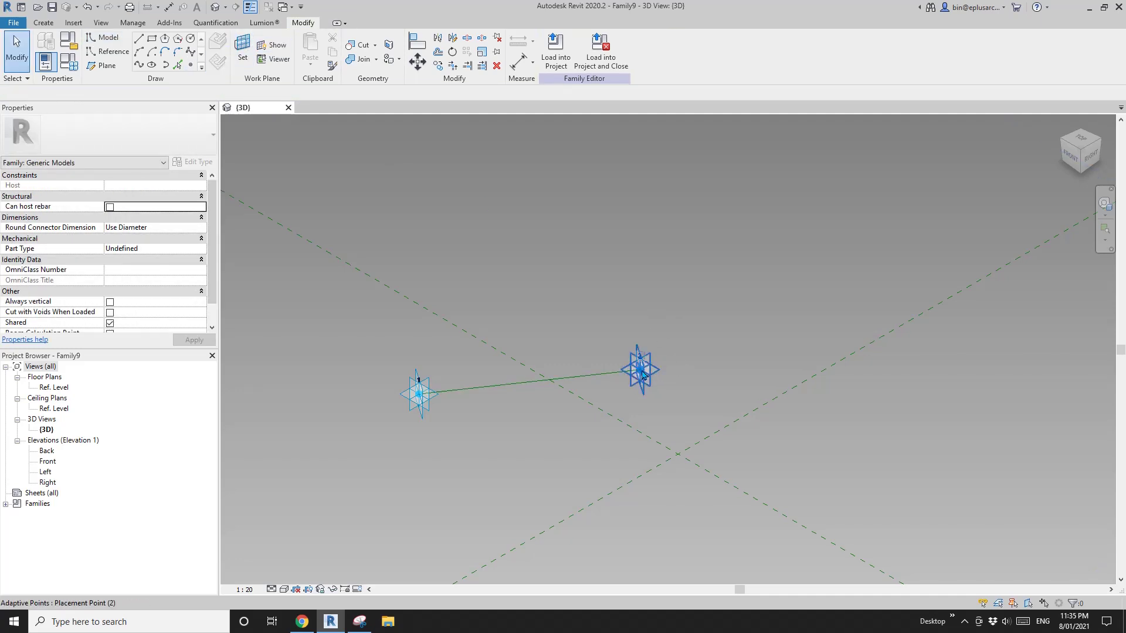
Select both hosted reference points together and set their offset to 3000
click(645, 377)
key(Escape)
click(419, 395)
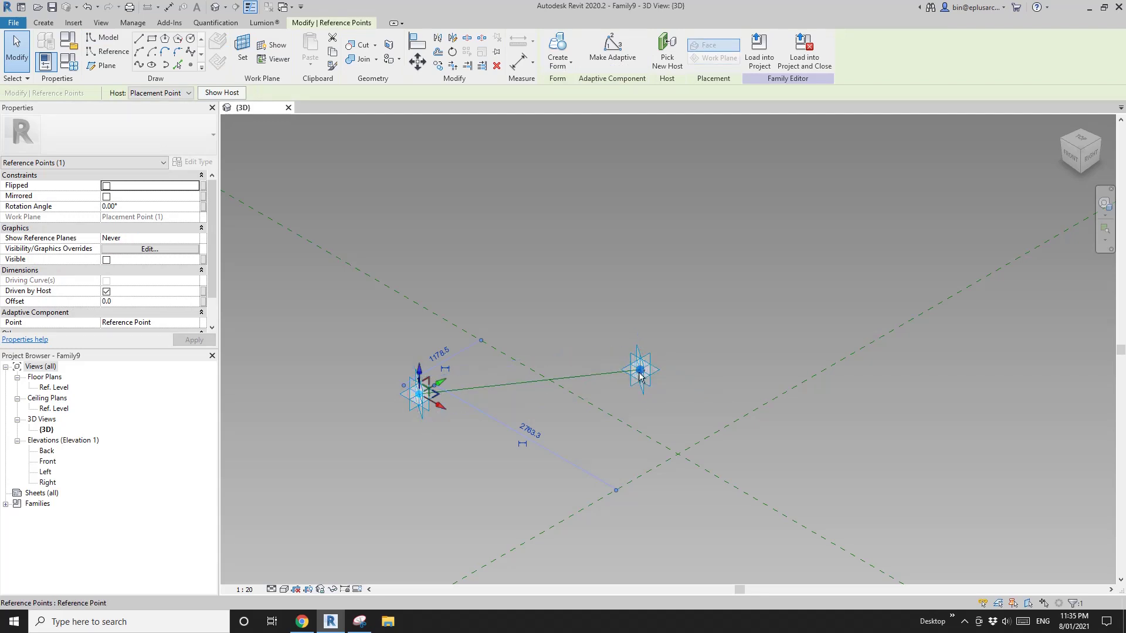
ctrl+click(643, 375)
click(157, 306)
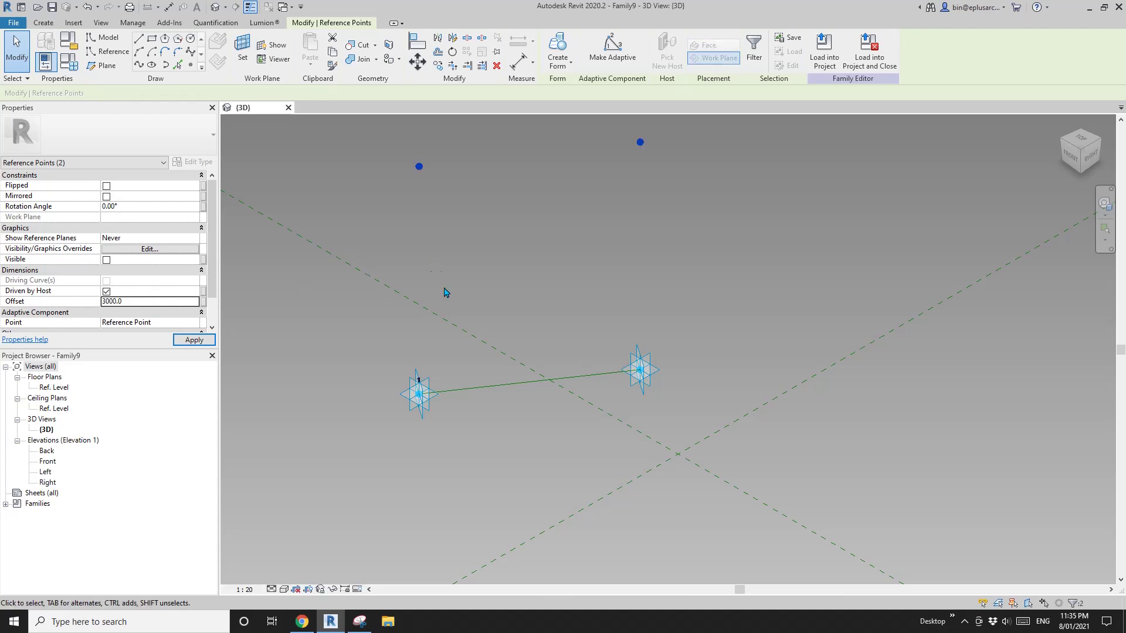
scroll(446, 291, down, 2)
middle_drag(530, 200, 508, 253)
Associate the offset of the two raised points with a new instance parameter named H
click(204, 306)
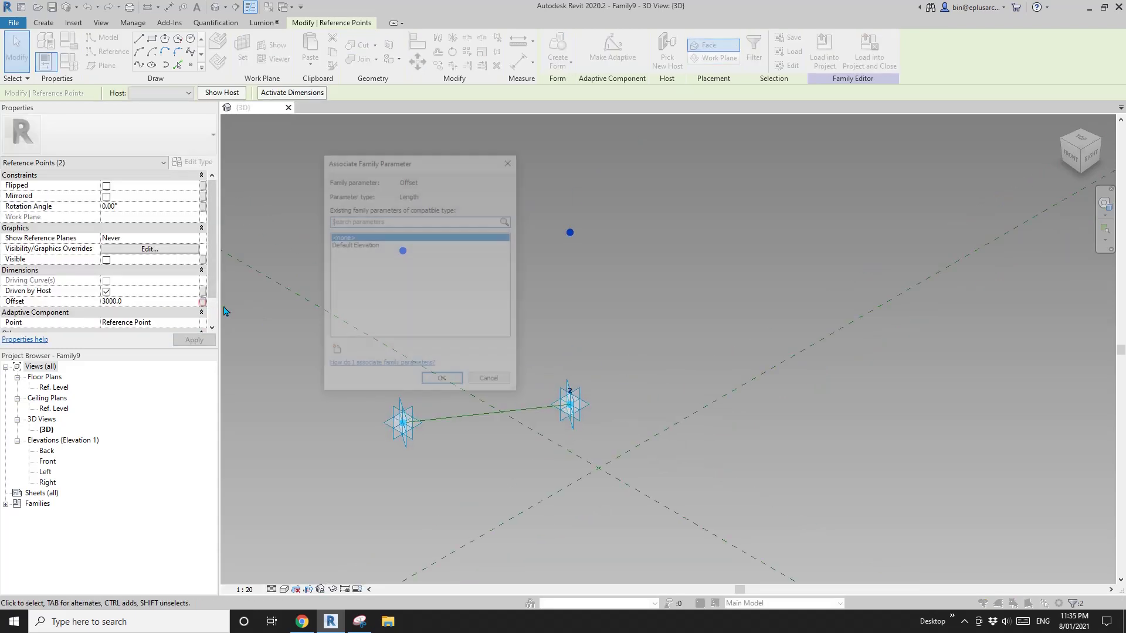
click(335, 352)
text(h)
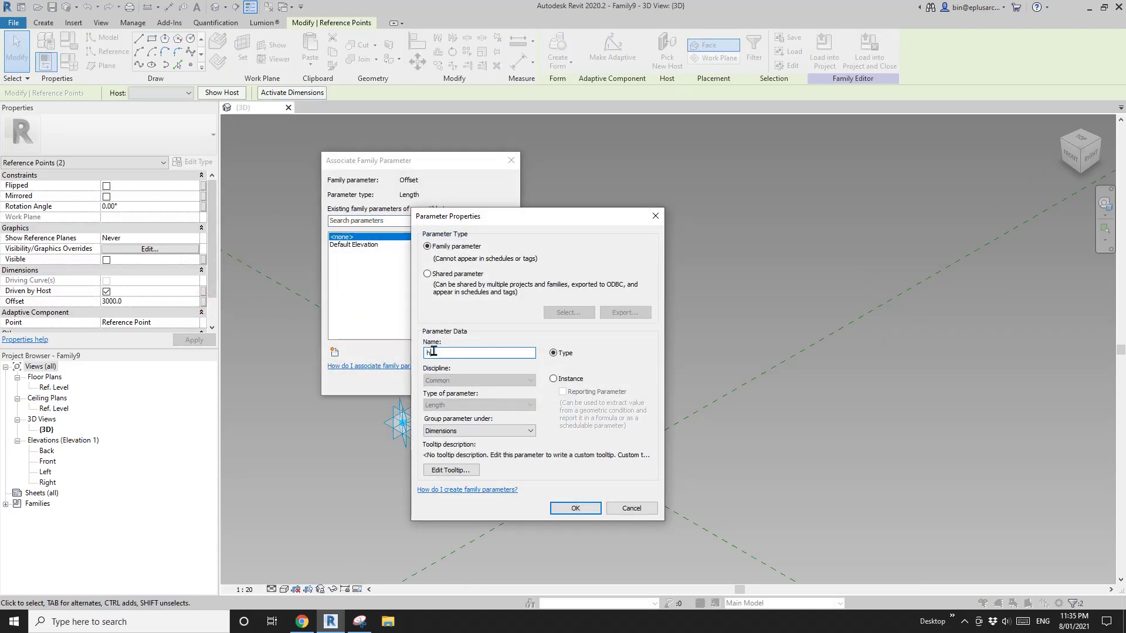
click(588, 507)
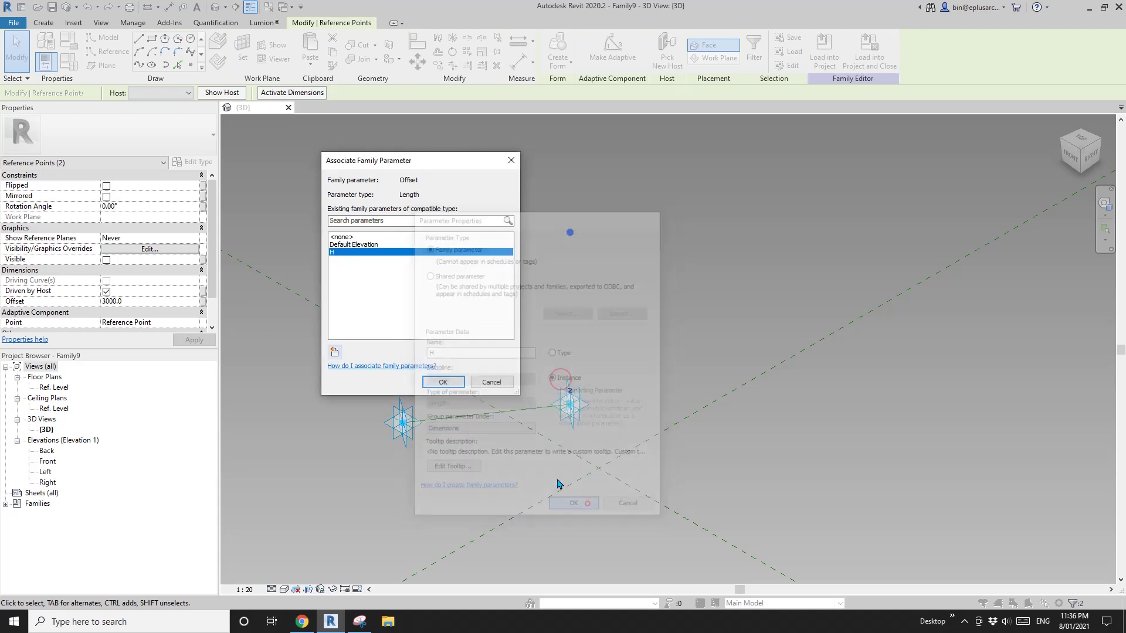
click(440, 382)
middle_drag(485, 362, 516, 376)
Set the reference line's plane as work plane and add an aligned dimension between the two adaptive points
click(245, 50)
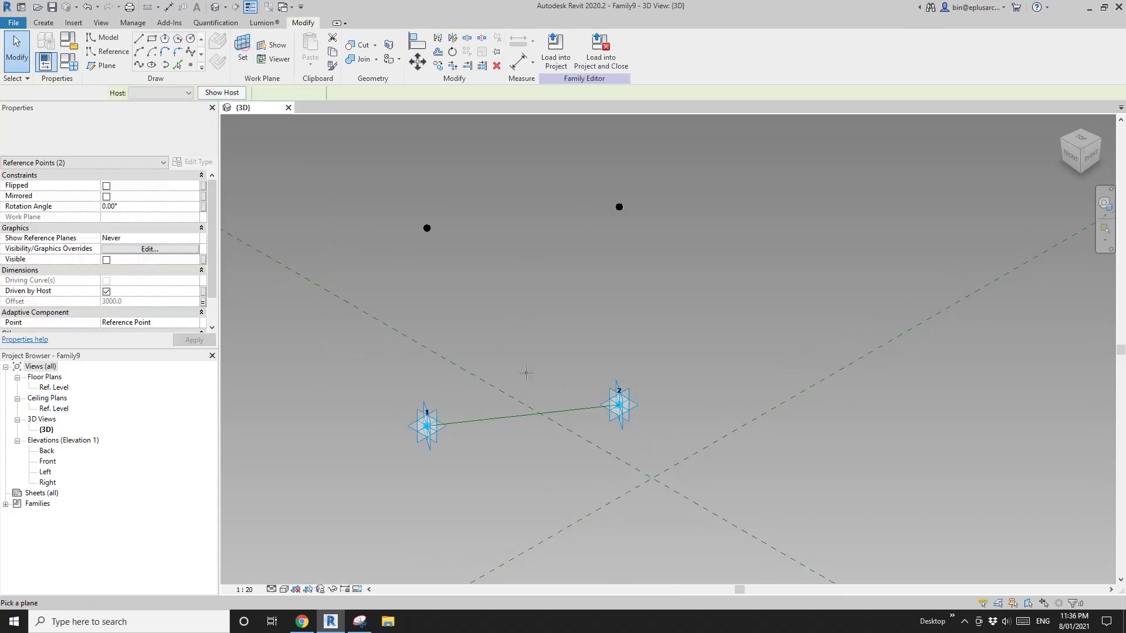
click(509, 417)
middle_drag(496, 448, 479, 432)
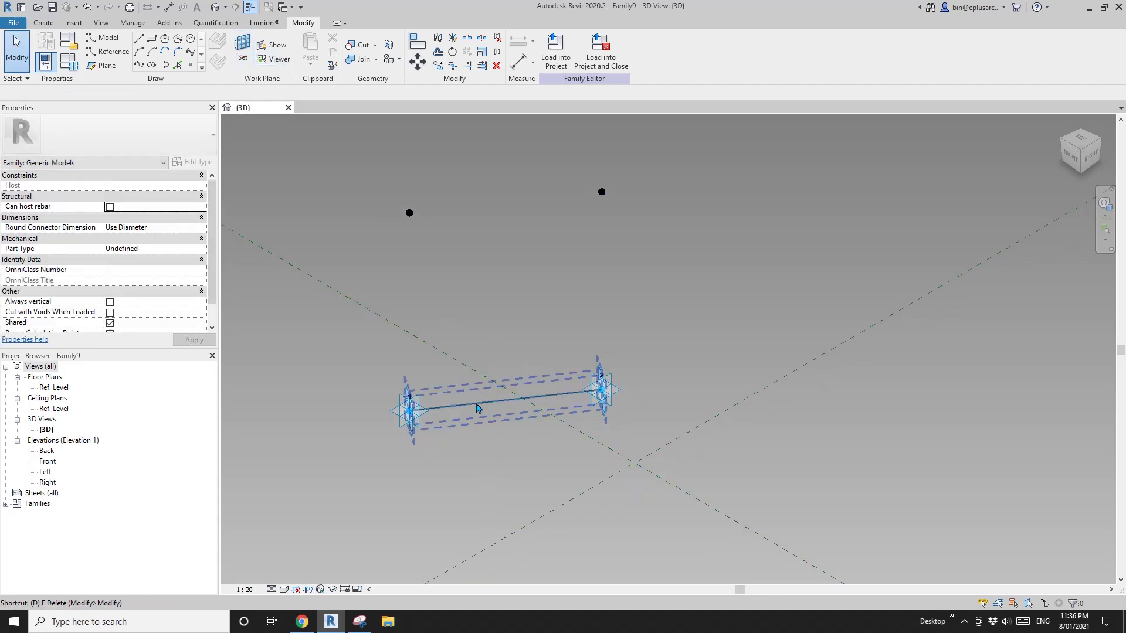
key(i)
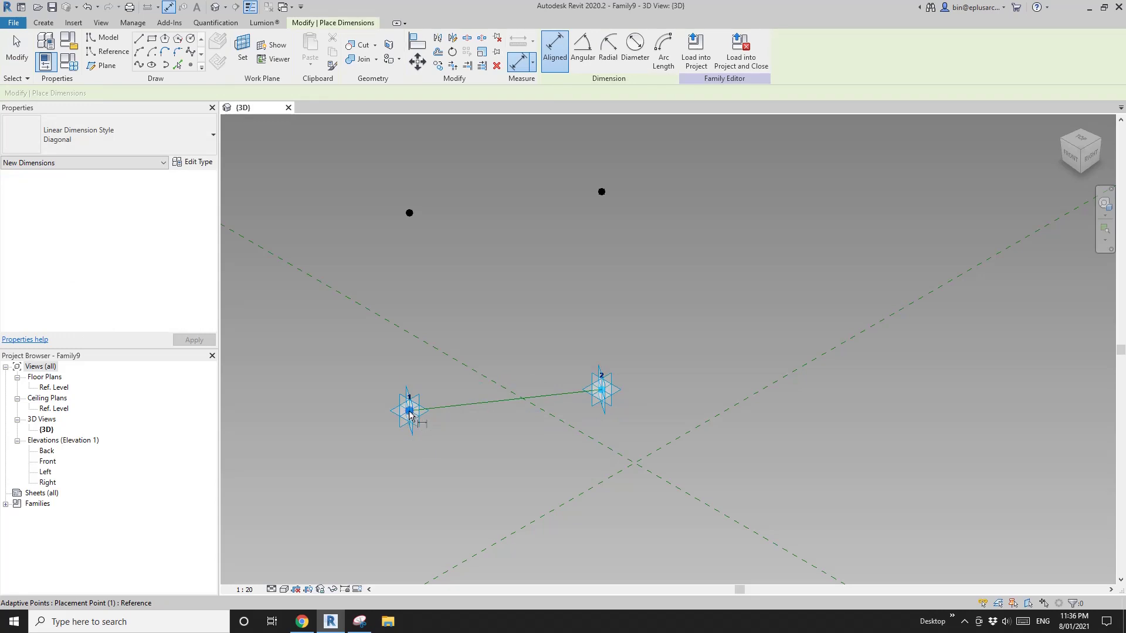
click(409, 414)
click(599, 389)
click(507, 426)
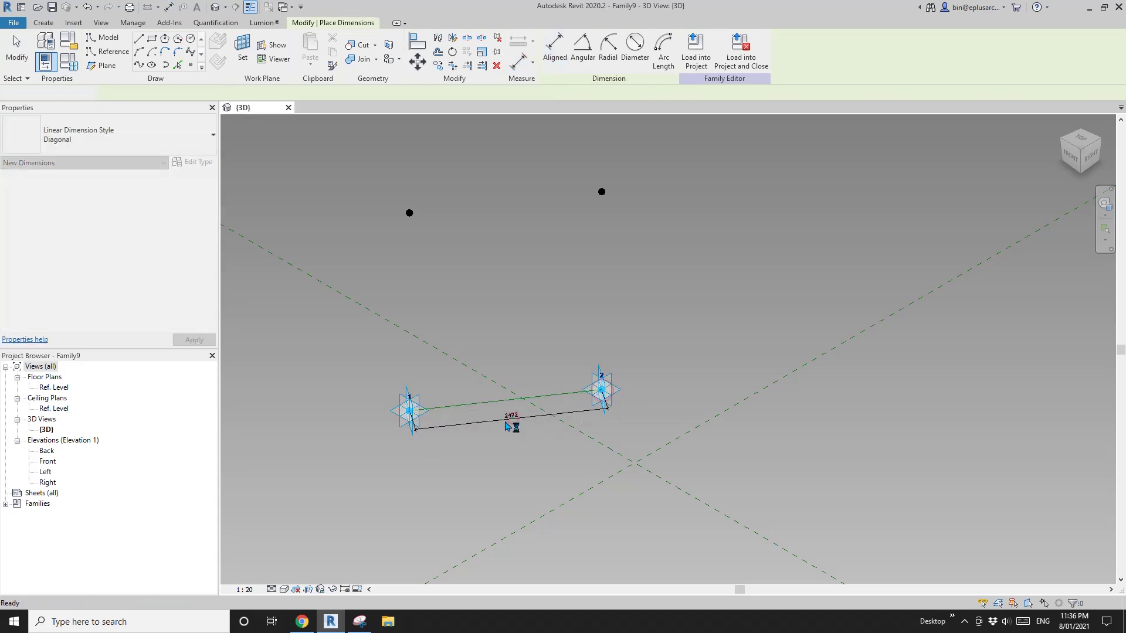
key(Escape)
Label the dimension with a new instance reporting parameter named W
click(666, 50)
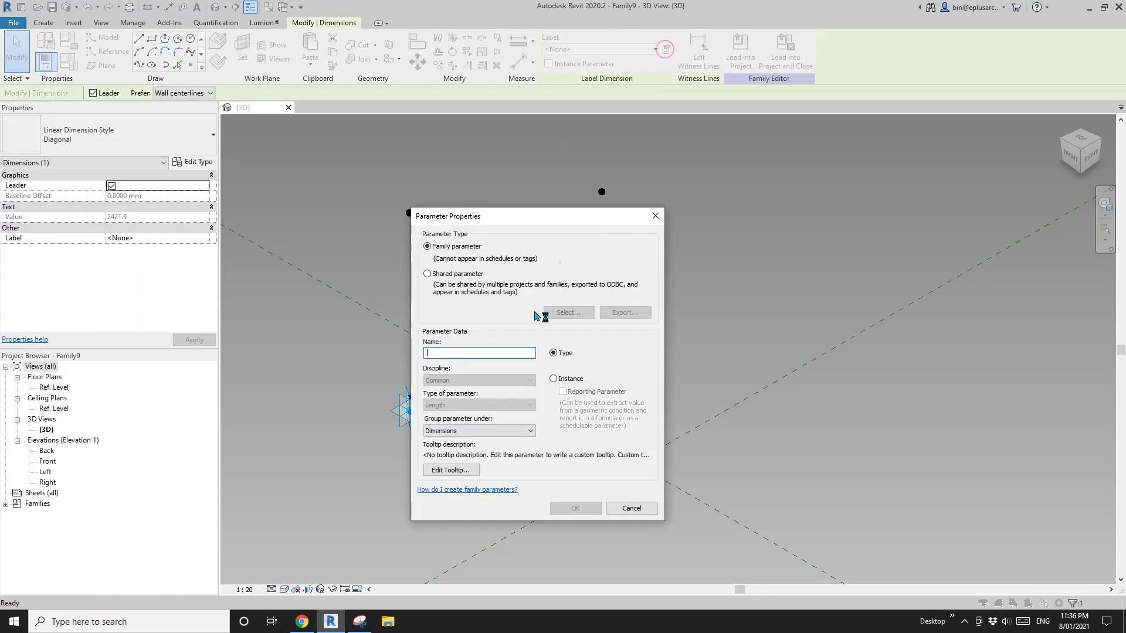
click(554, 380)
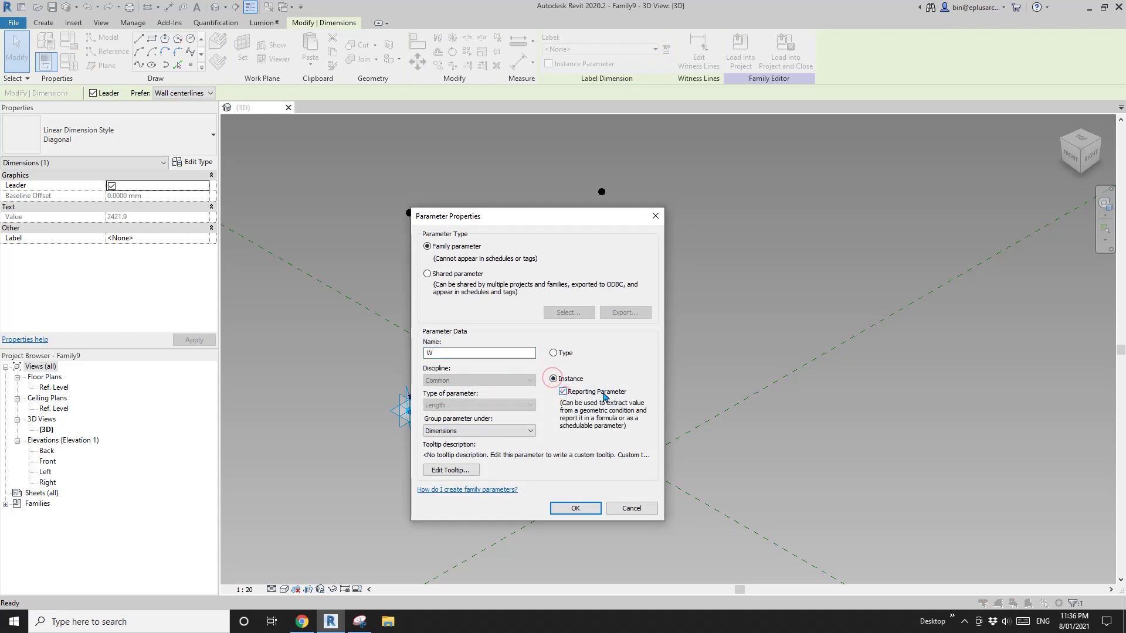
click(584, 507)
scroll(585, 507, up, 2)
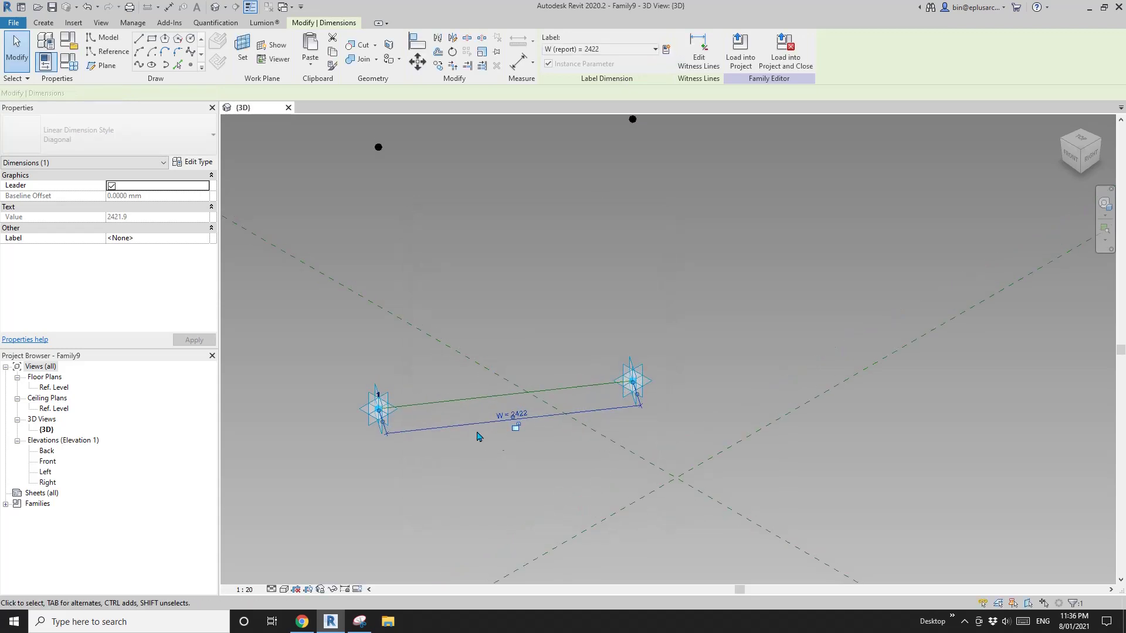
Give the H parameter a formula that makes it twice W in the family types
click(69, 63)
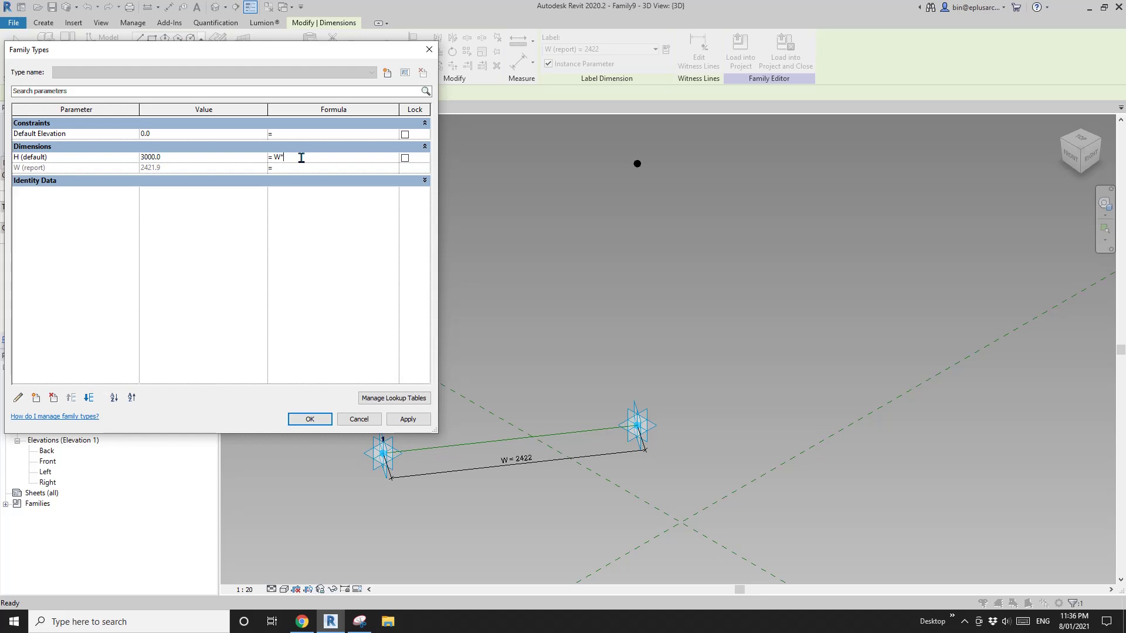
click(310, 418)
click(494, 348)
Join the two raised points with a spline through points and convert it to a reference line
scroll(494, 348, down, 2)
shift+middle_drag(494, 349, 455, 281)
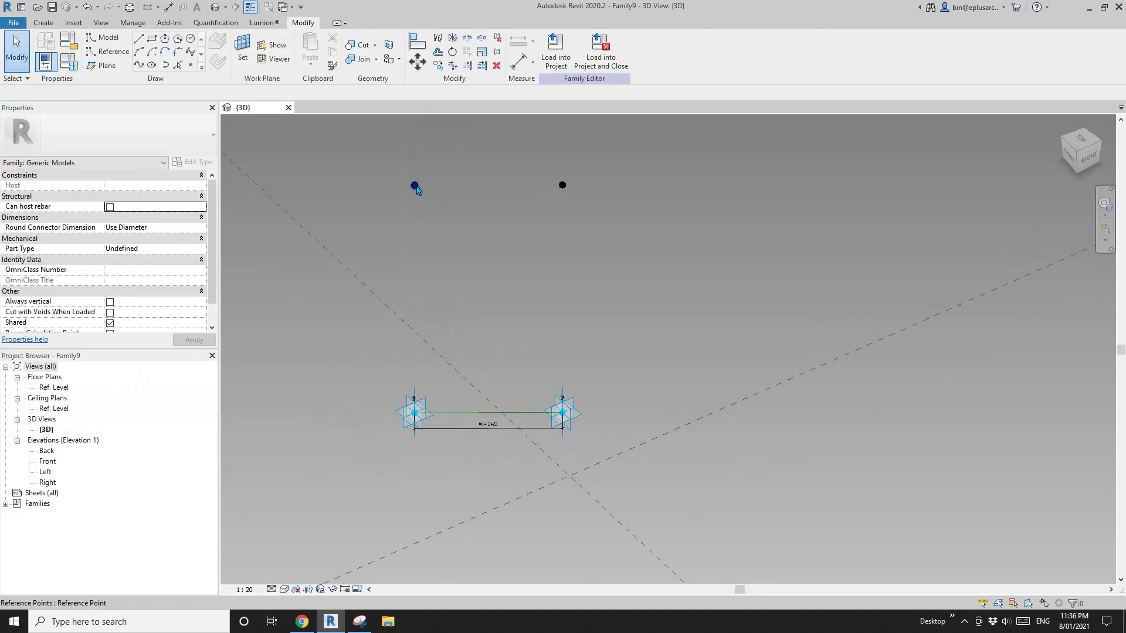
mouse_move(446, 387)
shift+middle_down()
mouse_move(477, 396)
mouse_move(459, 392)
shift+middle_up()
shift+middle_drag(449, 329, 380, 198)
drag(380, 198, 618, 269)
click(139, 66)
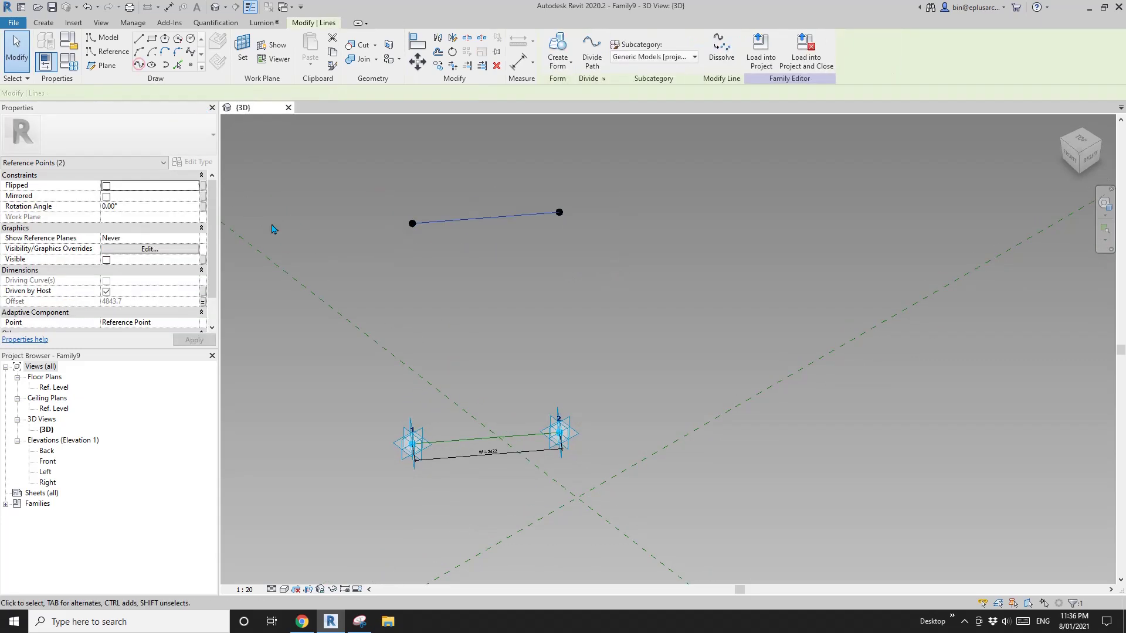
click(449, 185)
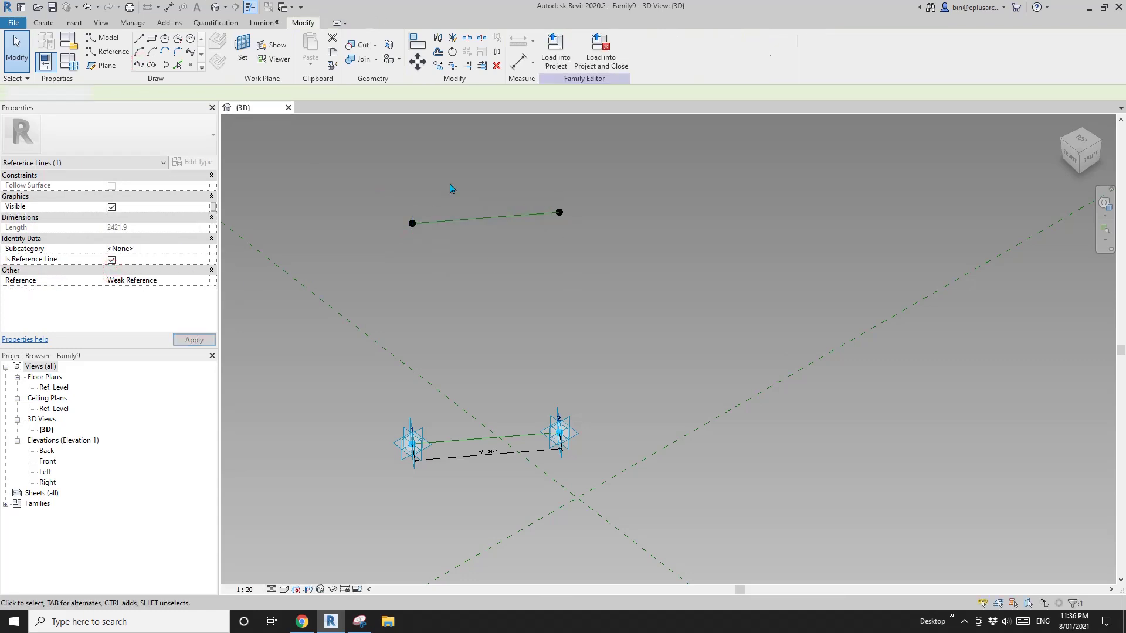
Place a reference point on the upper reference line, about a quarter of its length from the first end
middle_drag(387, 166, 379, 181)
click(190, 64)
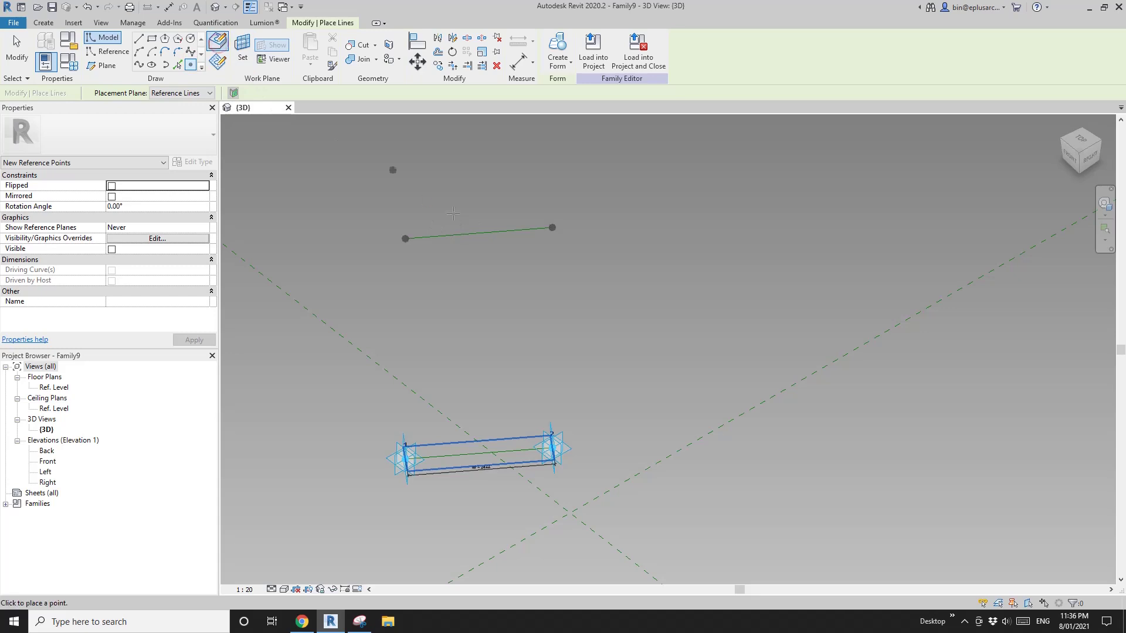
click(443, 235)
Draw a reference circle of radius 1600 centred on the point hosted on the upper line, using that point's plane perpendicular to the line
scroll(443, 236, up, 2)
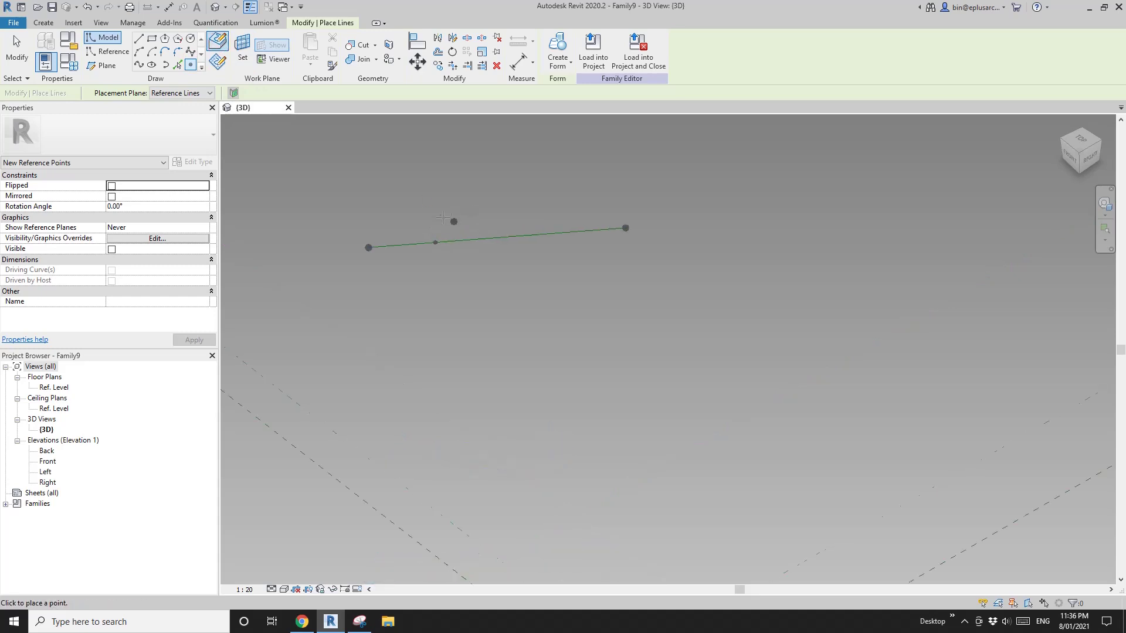
click(113, 54)
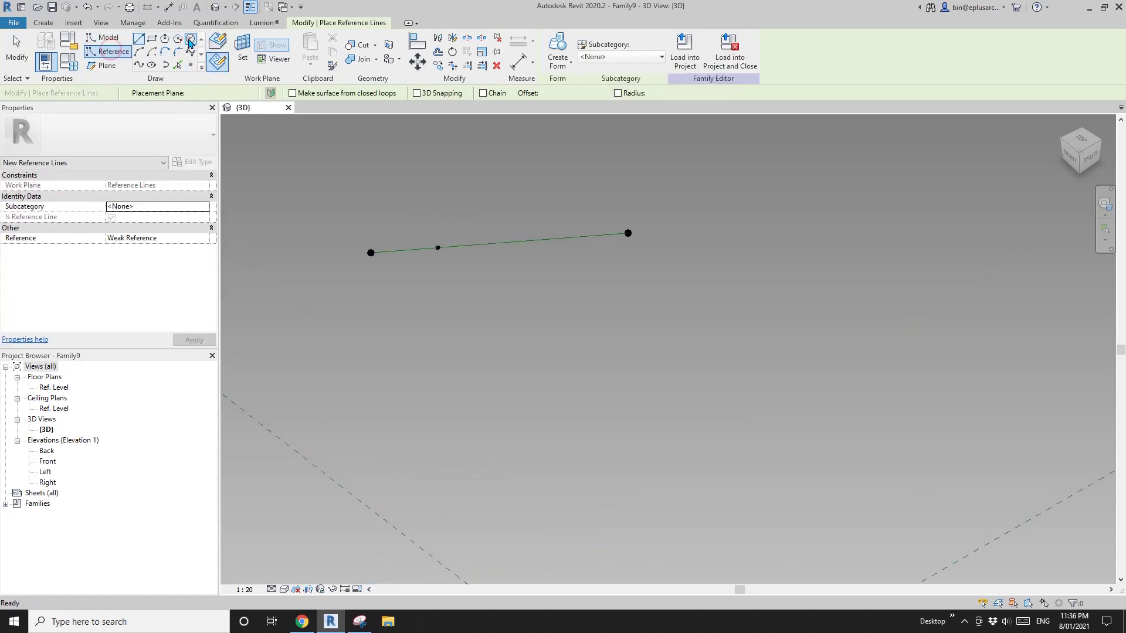
key(Escape)
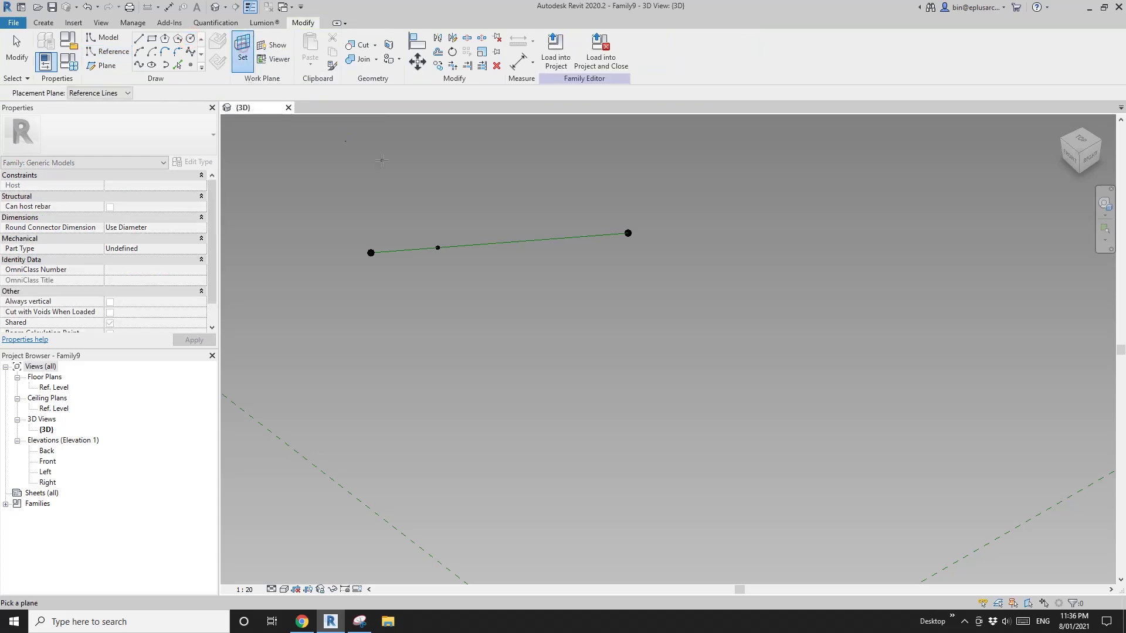
scroll(437, 247, down, 1)
shift+middle_drag(437, 248, 540, 243)
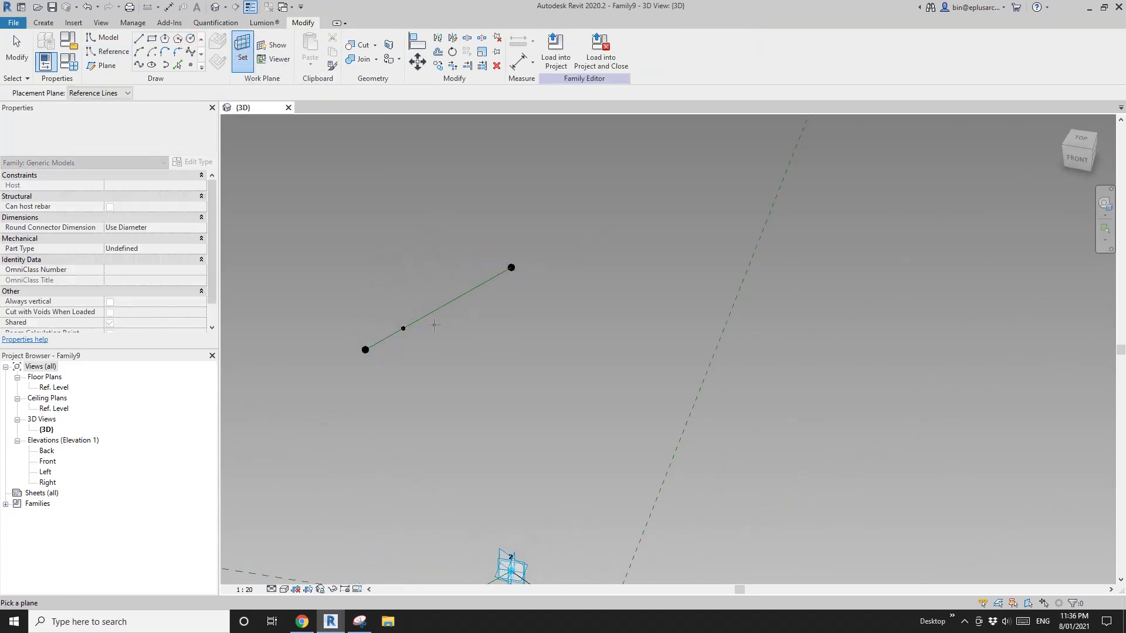
click(403, 328)
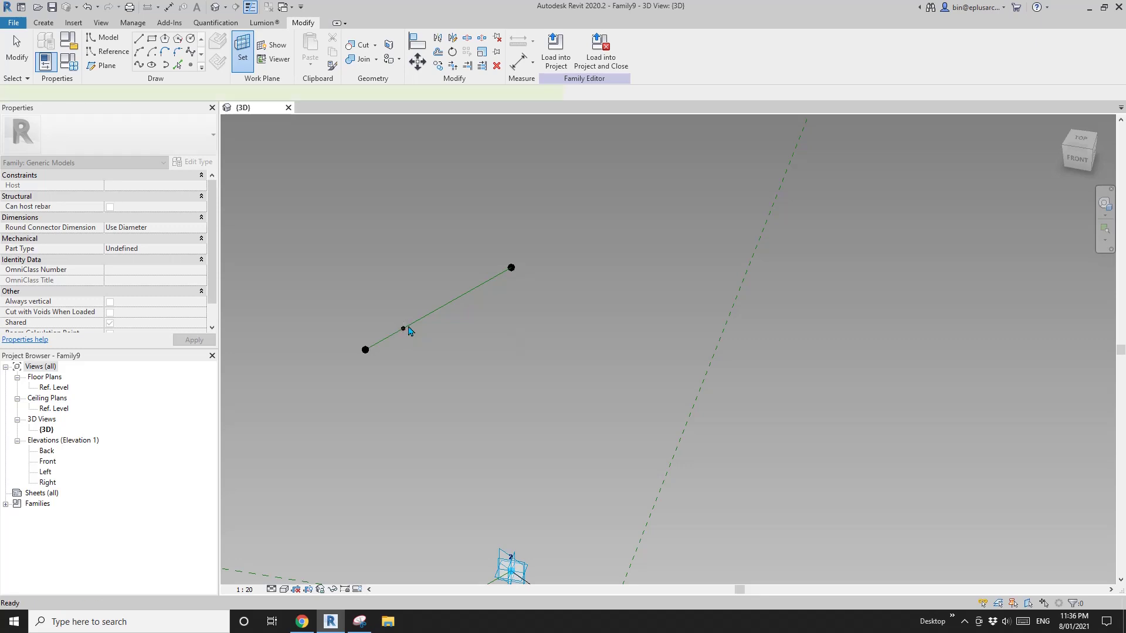
click(472, 221)
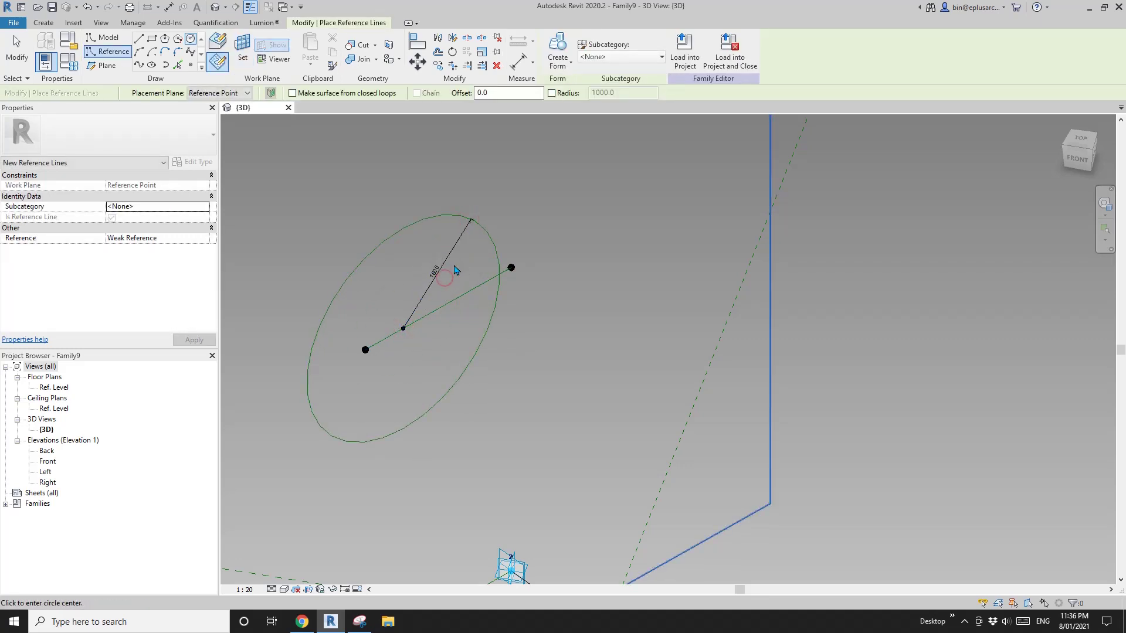
key(Escape)
Label the circle's radius dimension with a new instance parameter named R
click(451, 260)
click(665, 50)
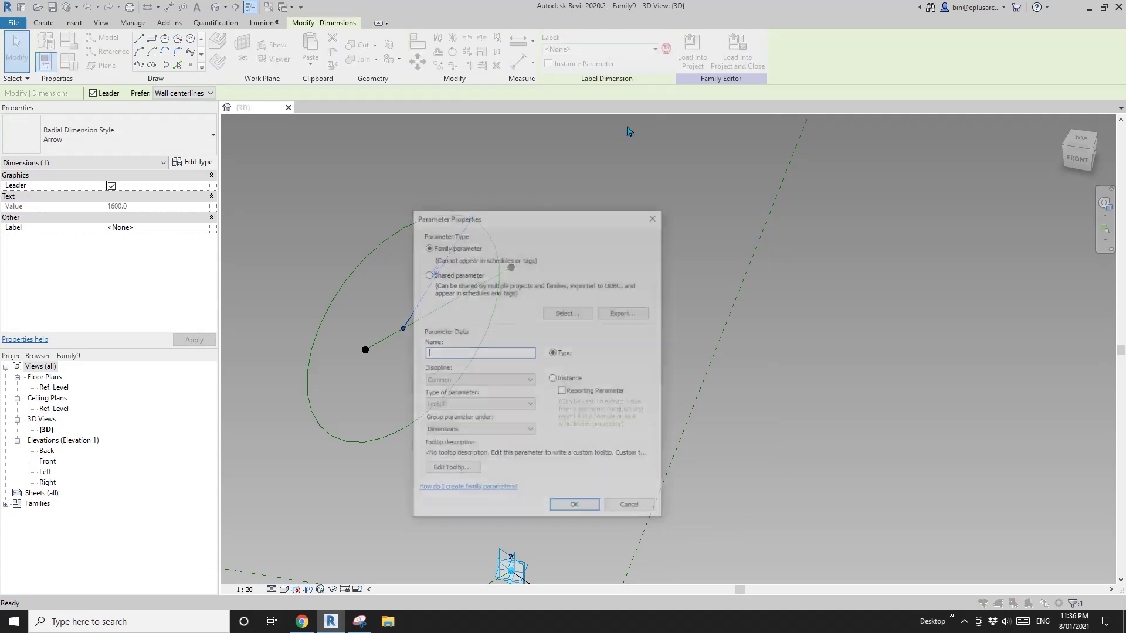
click(555, 378)
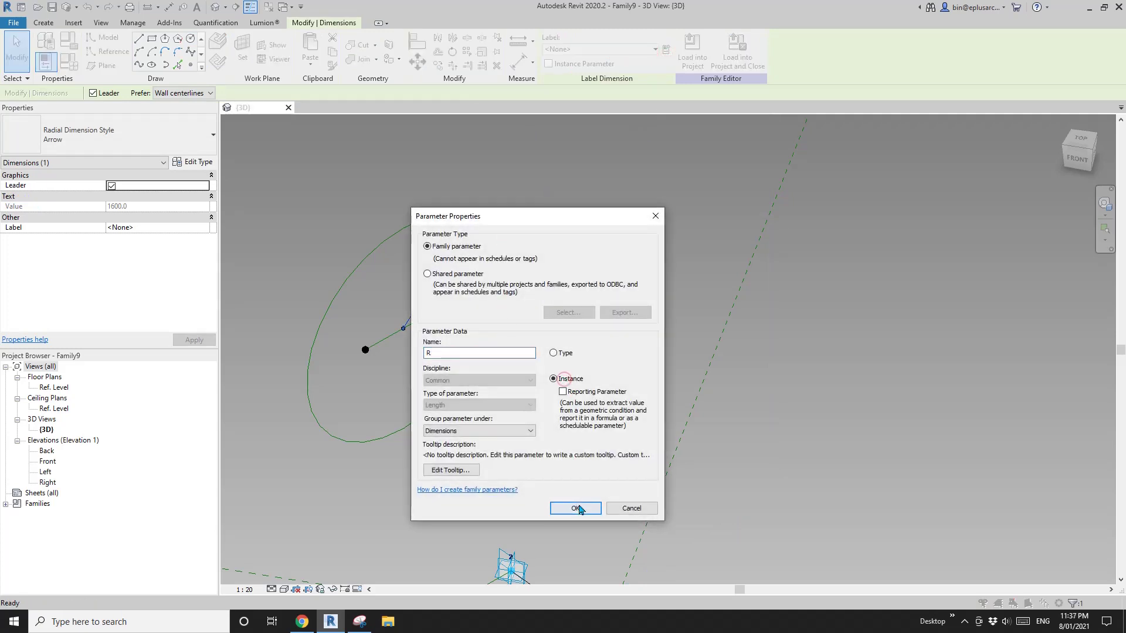
click(578, 507)
shift+middle_drag(523, 462, 415, 252)
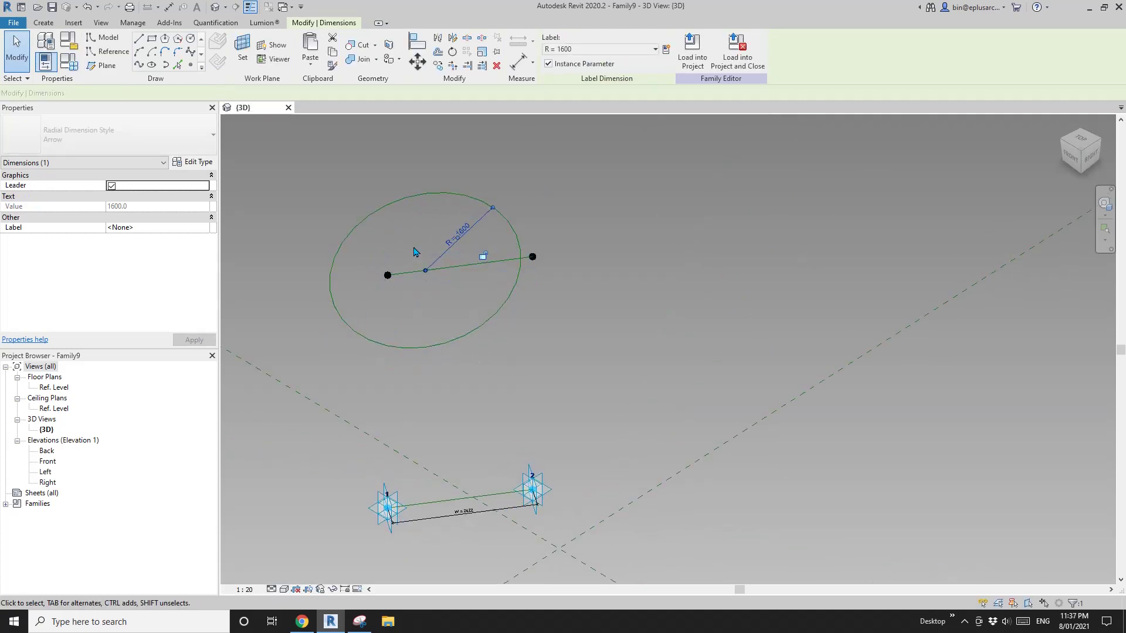
click(411, 245)
click(435, 294)
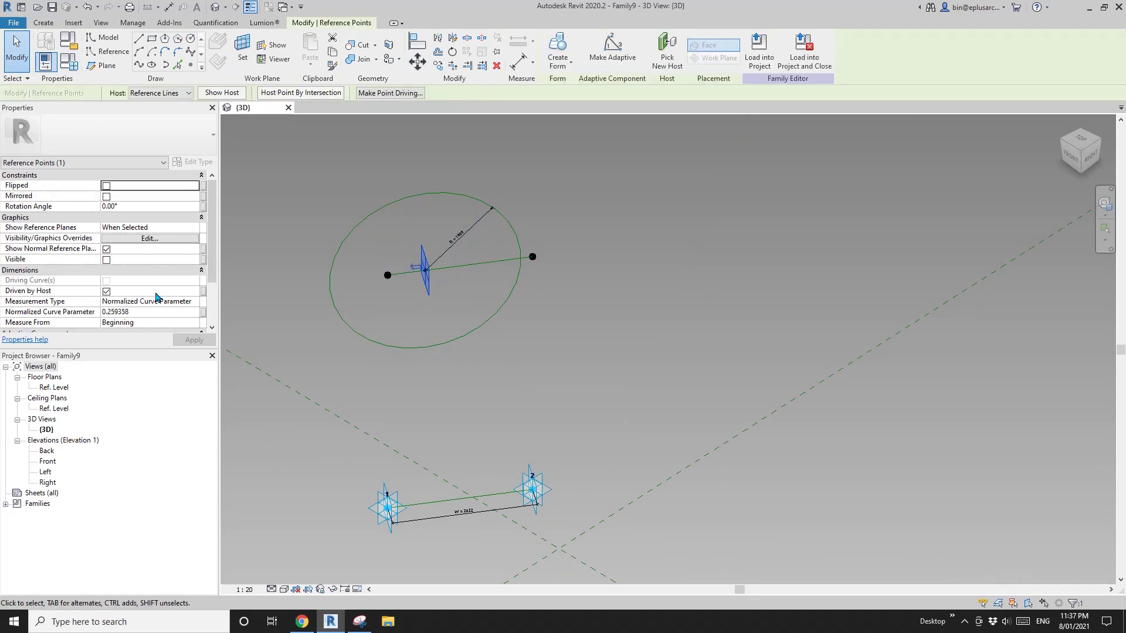
click(156, 313)
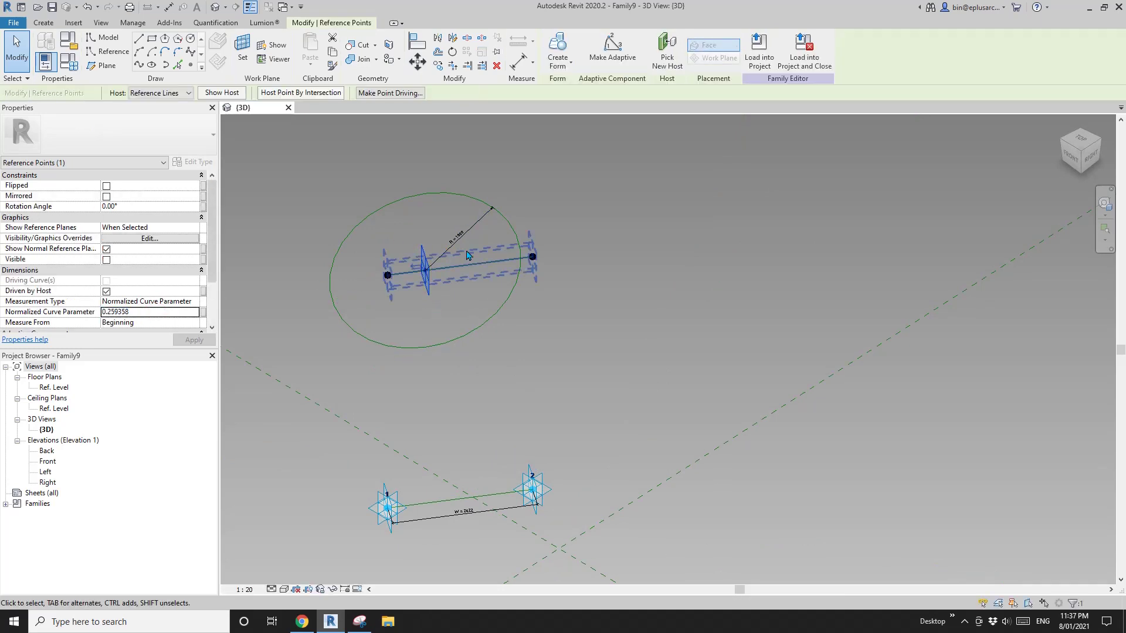
Copy the circle with its radius dimension and centre point towards the second end of the upper line
click(488, 221)
drag(509, 181, 474, 221)
click(473, 225)
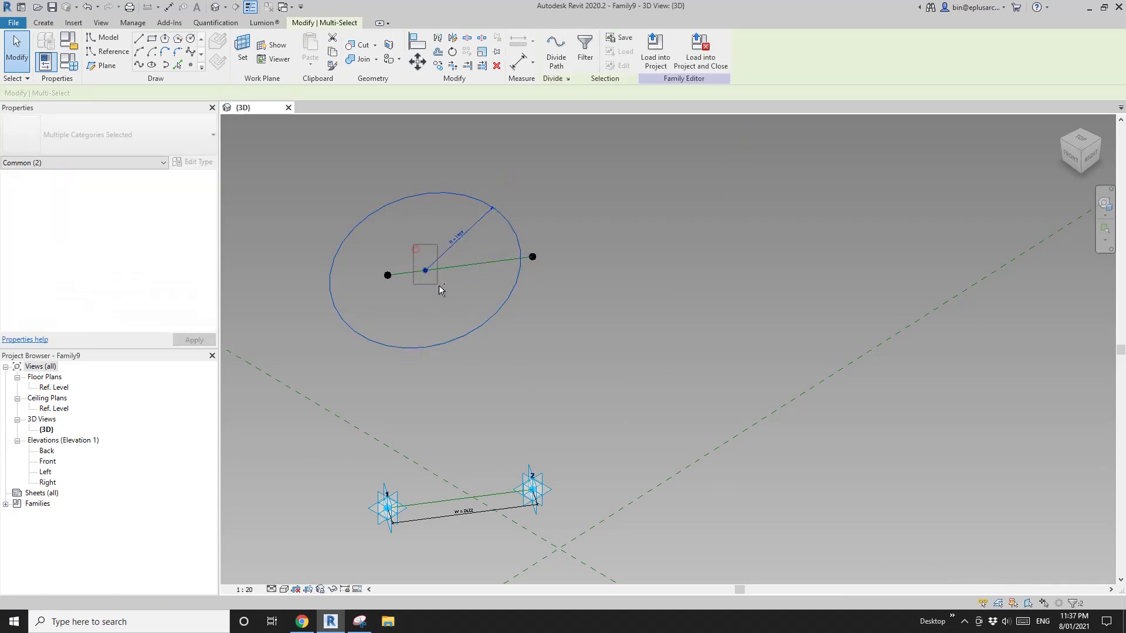
scroll(456, 245, down, 1)
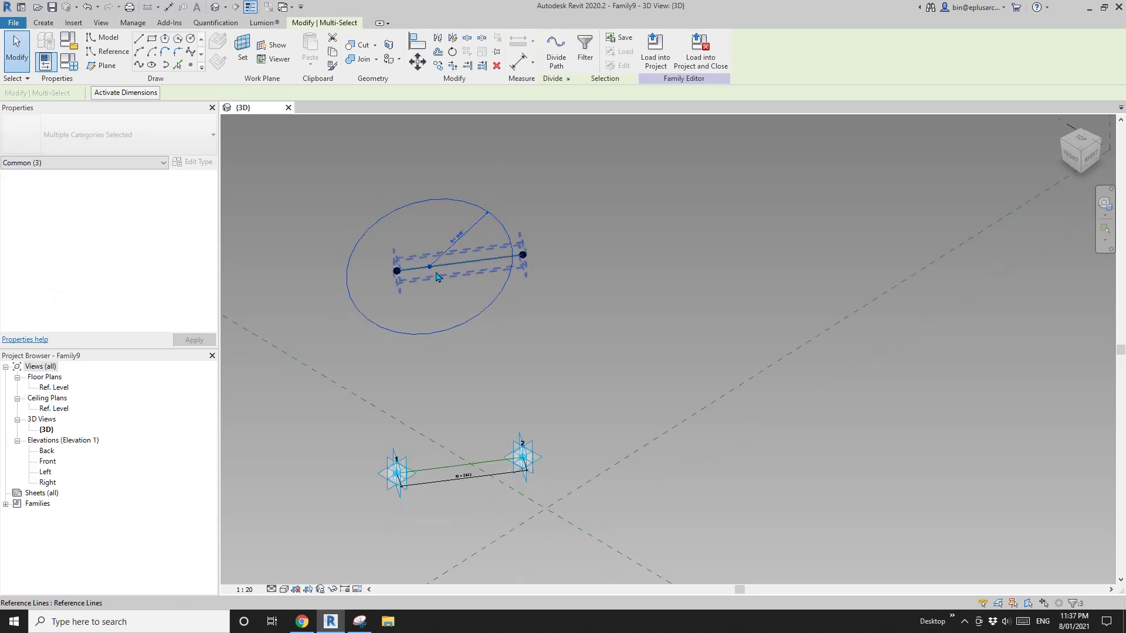
scroll(464, 248, up, 1)
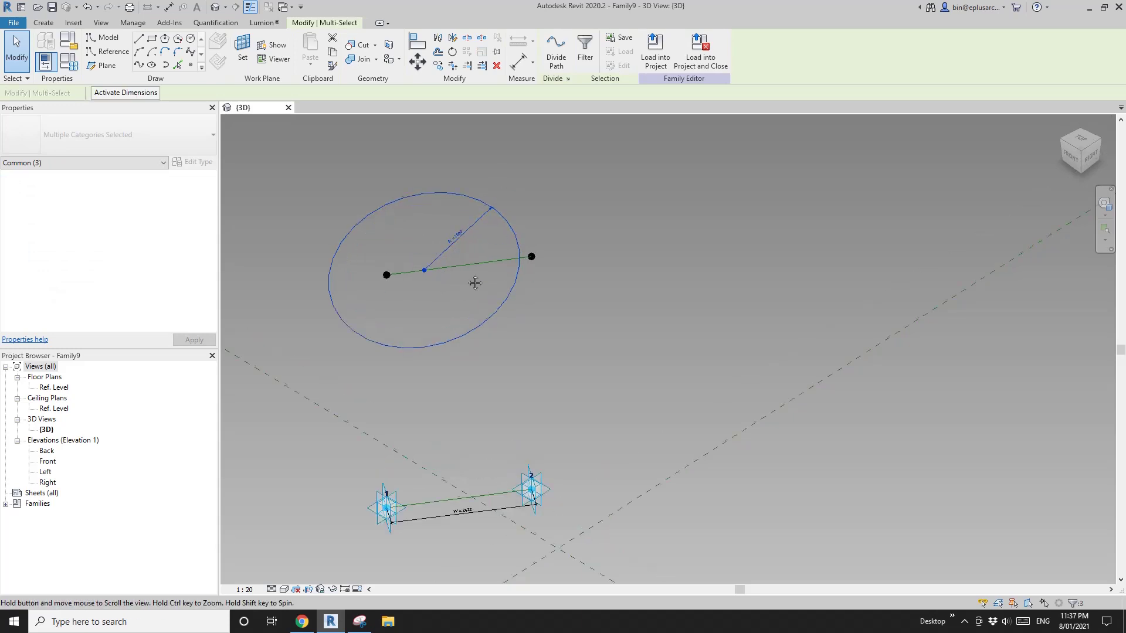
middle_drag(475, 282, 484, 237)
scroll(476, 261, down, 2)
key(m)
key(v)
click(479, 250)
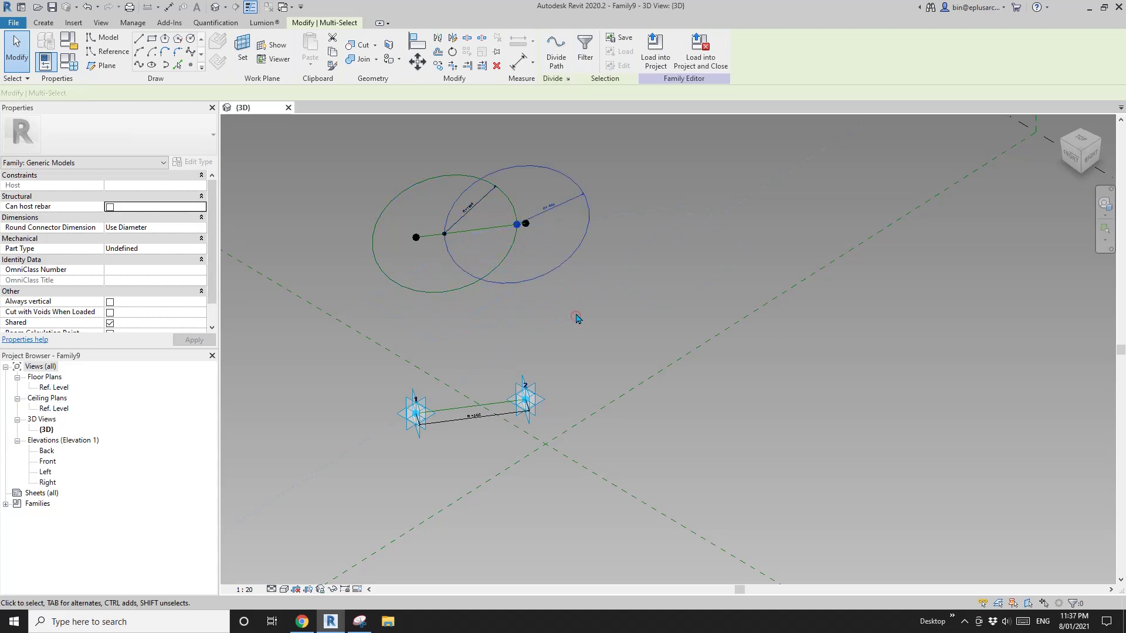
Rehost the copied circle's centre point onto the lower reference line, between the two adaptive points
click(517, 225)
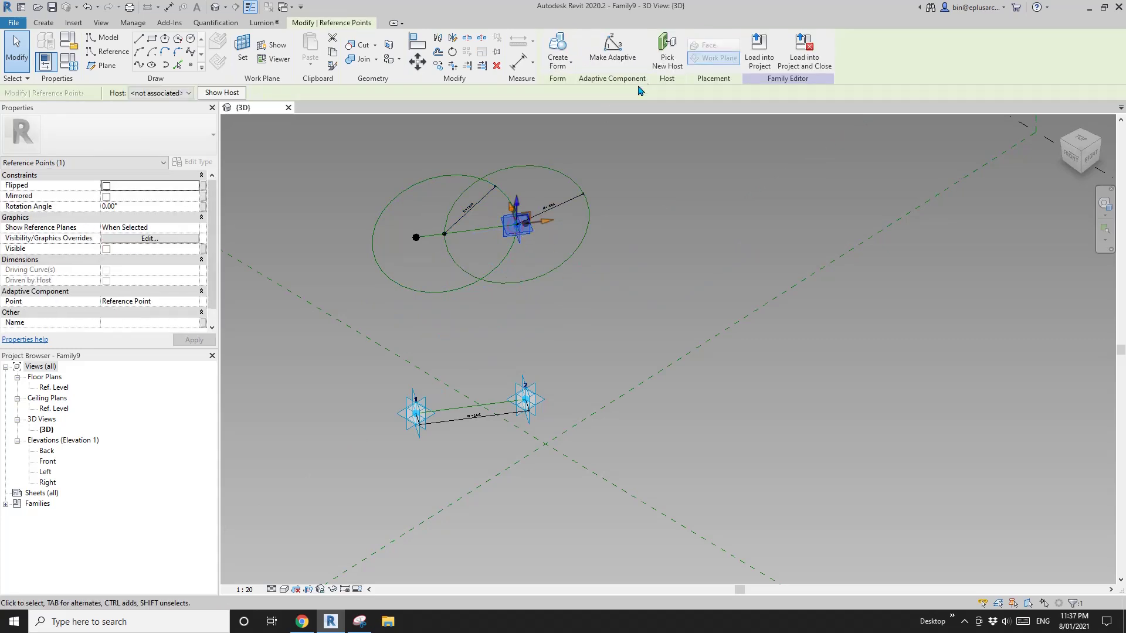
click(667, 49)
click(472, 405)
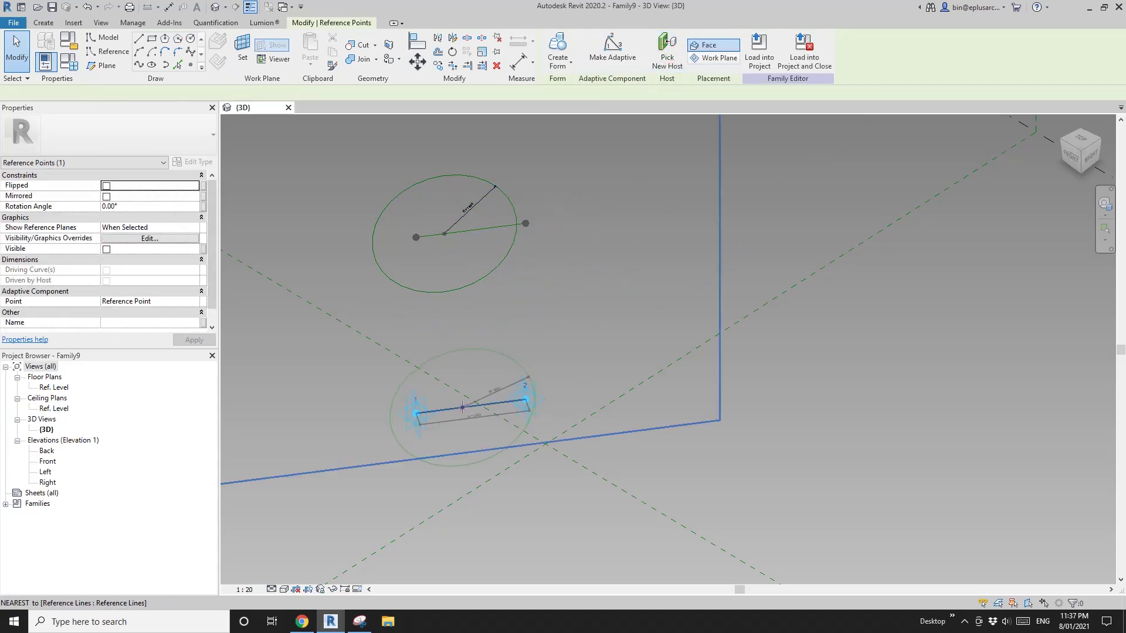
scroll(451, 429, up, 2)
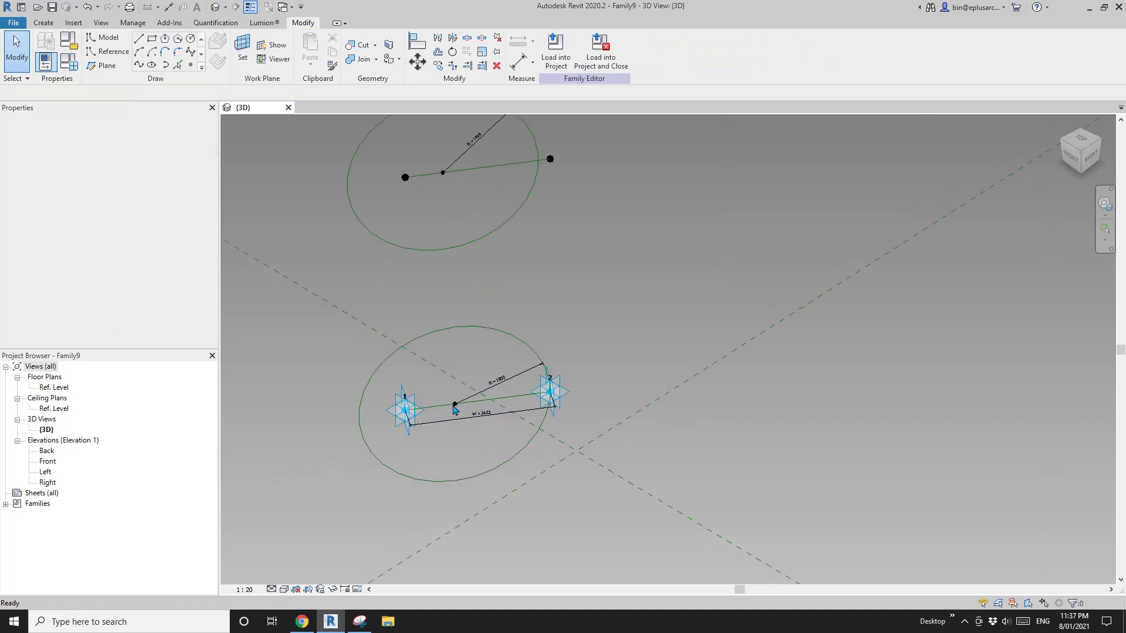
Set the normalized curve parameter of both circles' centre points to 0
drag(444, 349, 472, 422)
middle_drag(464, 372, 464, 405)
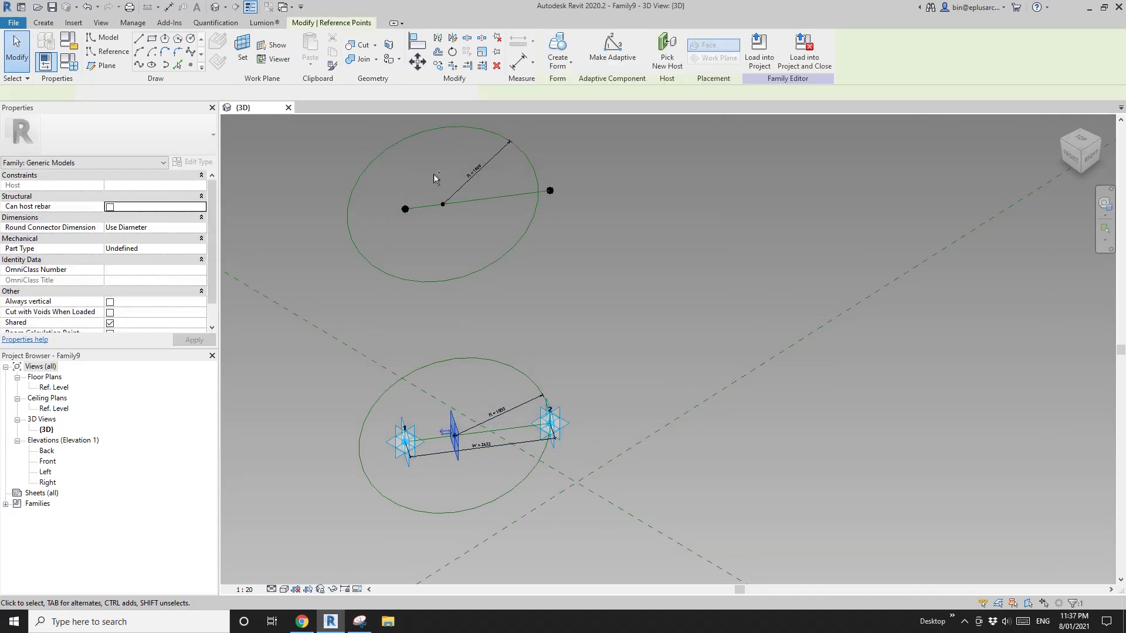
ctrl+drag(434, 175, 458, 234)
click(175, 313)
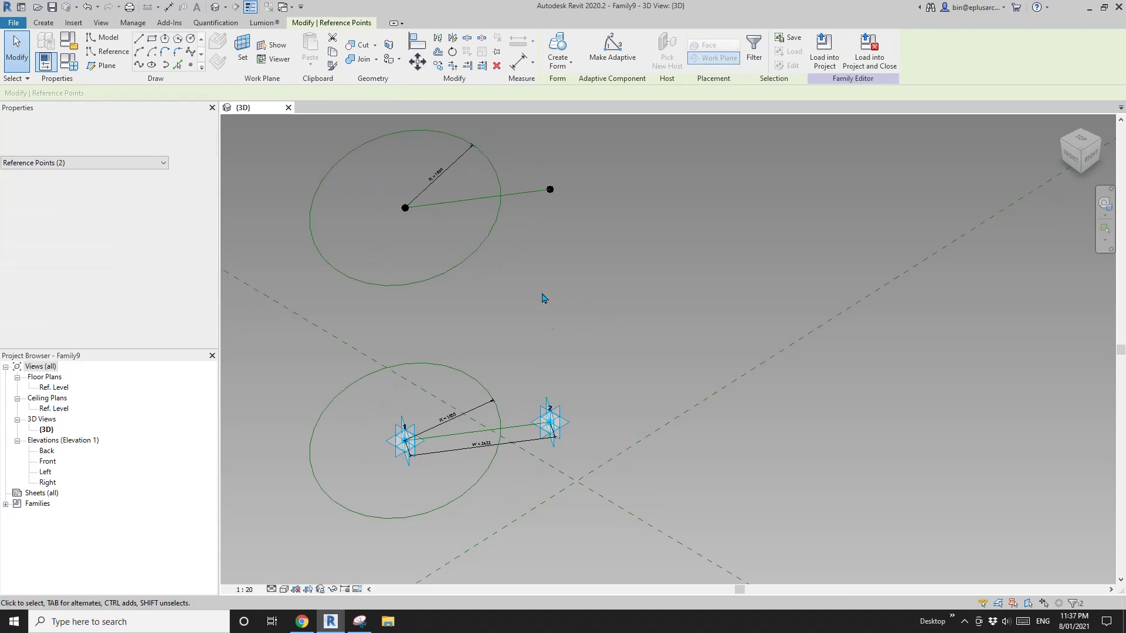
middle_drag(540, 297, 543, 327)
click(515, 252)
Give the R parameter the formula W in the family types
middle_drag(486, 281, 504, 285)
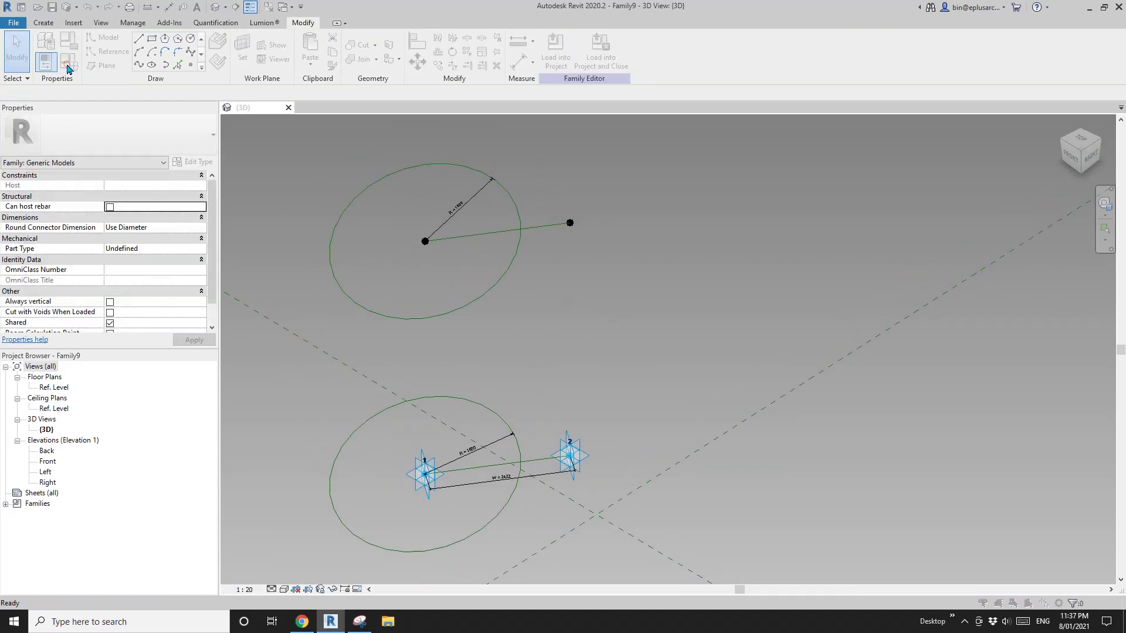
click(68, 61)
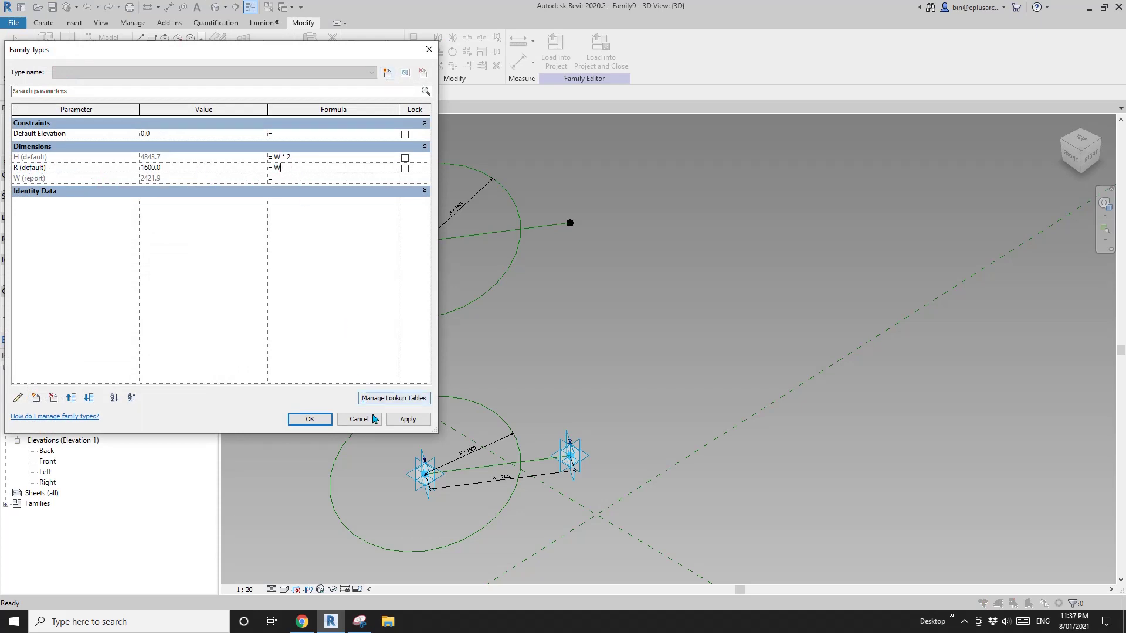
key(Return)
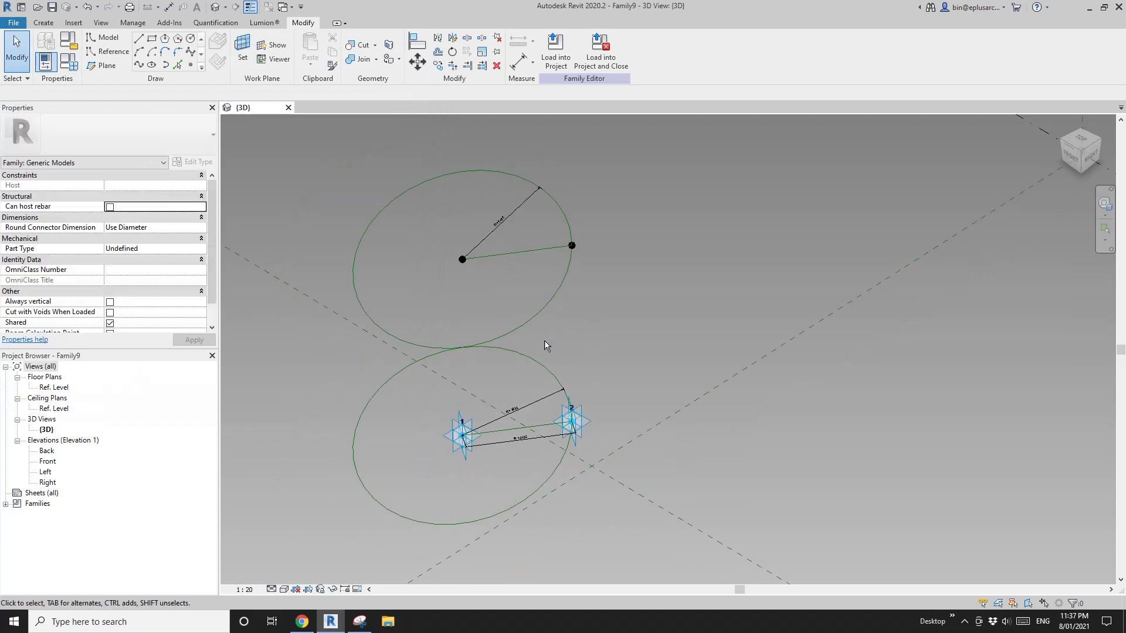
Place a reference point on the upper circle, just below the second end of the upper line
shift+middle_drag(545, 345, 530, 370)
shift+middle_drag(465, 451, 484, 375)
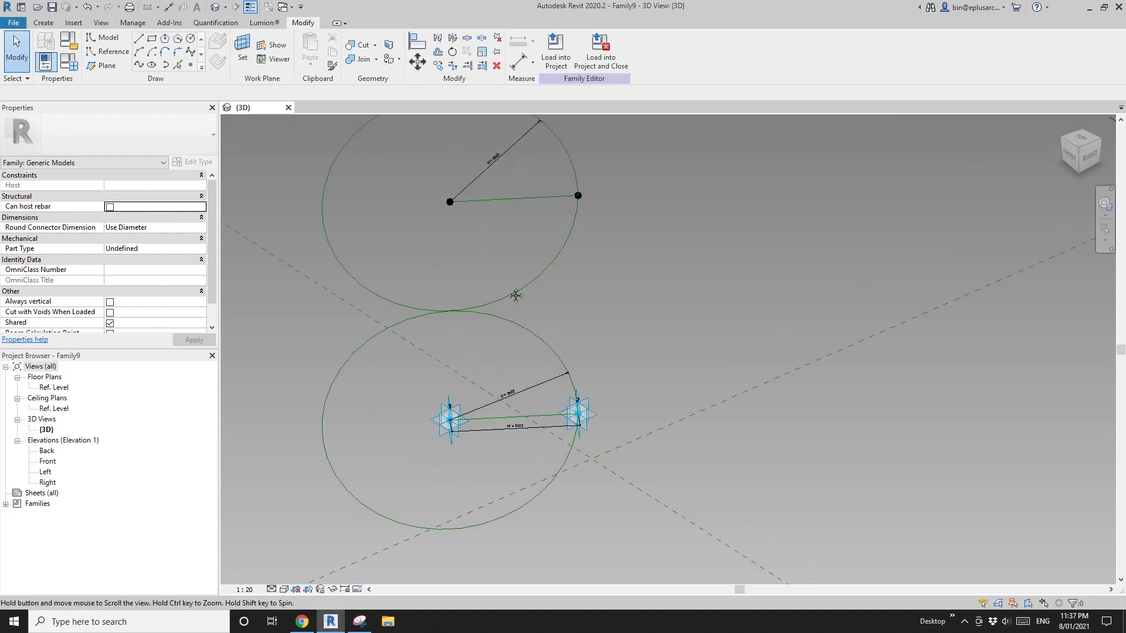
mouse_move(523, 322)
shift+middle_down()
mouse_move(540, 335)
mouse_move(528, 317)
shift+middle_up()
scroll(478, 262, up, 1)
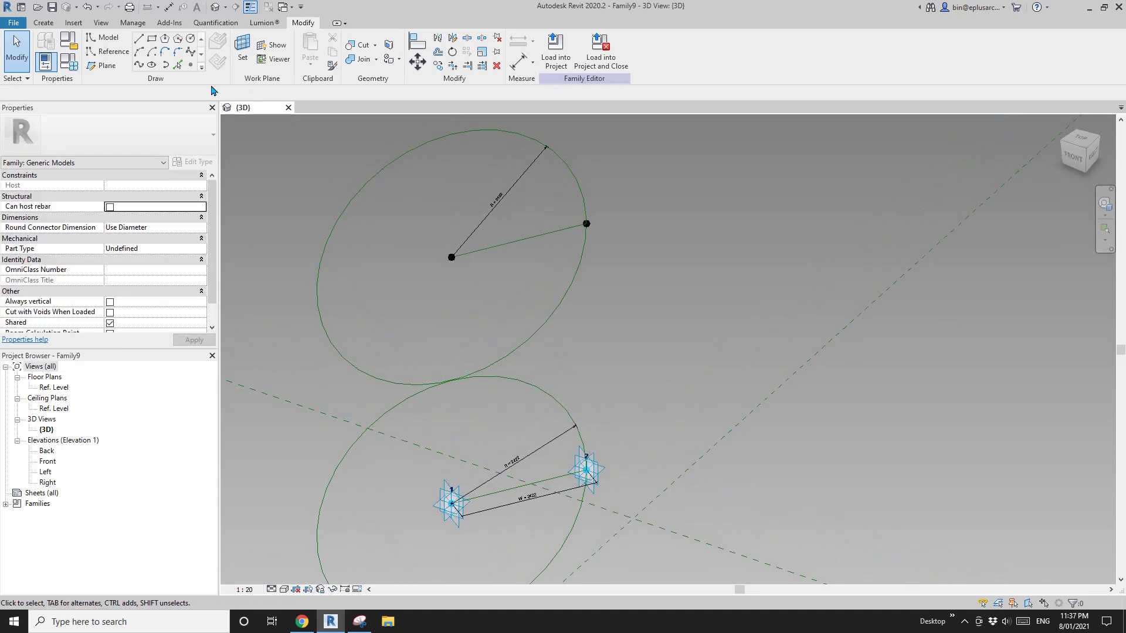
click(192, 65)
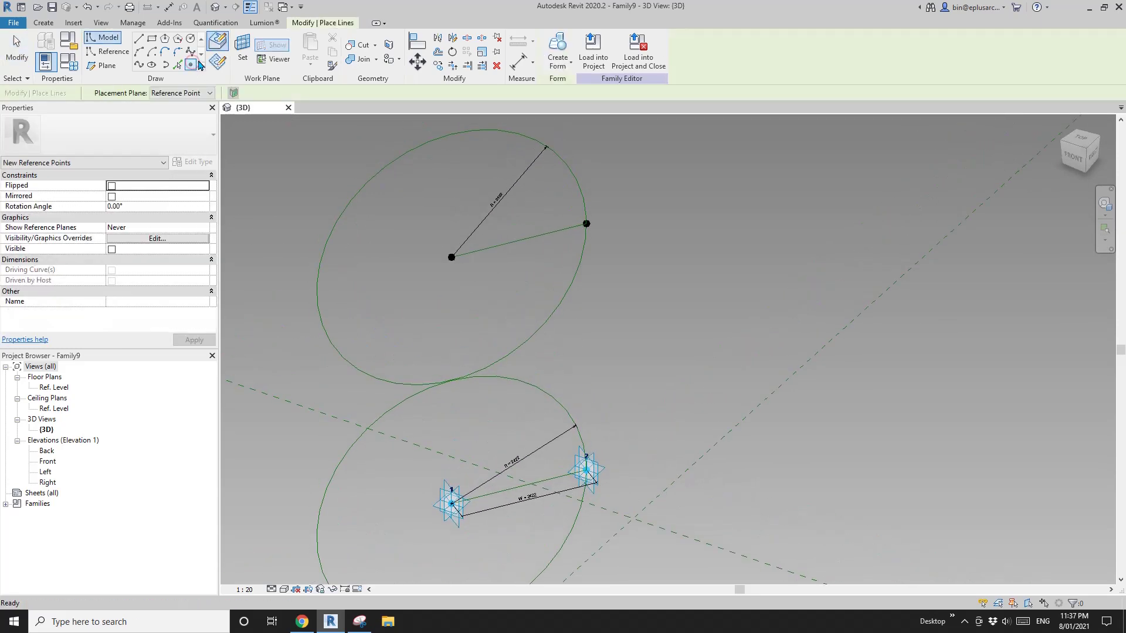
click(576, 275)
key(Escape)
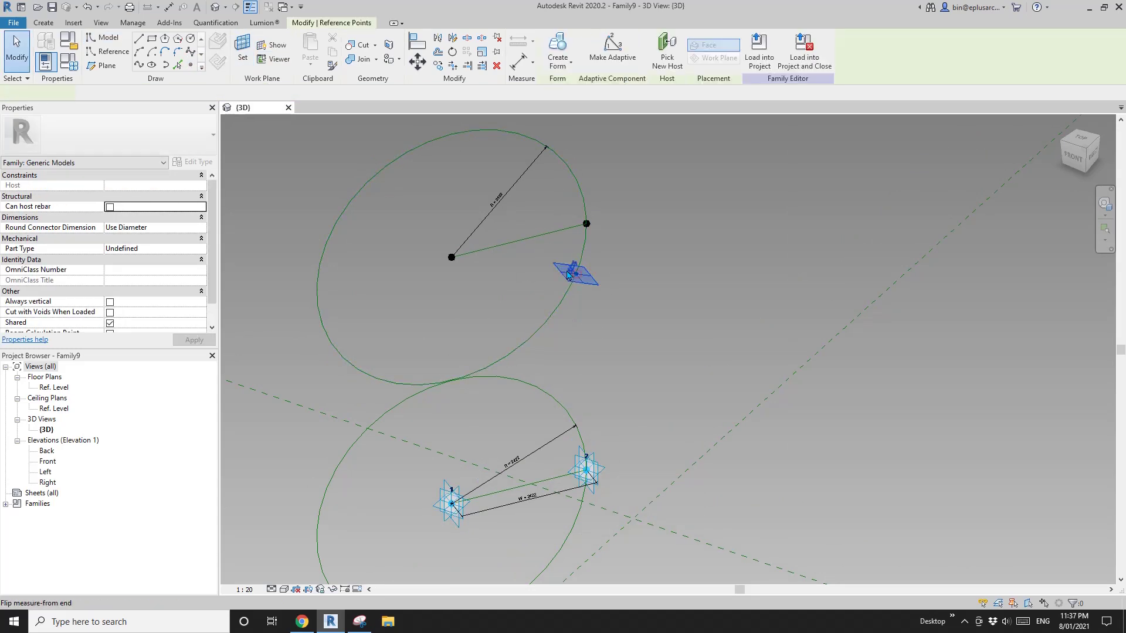
Change the circle-hosted point's measurement type to Angle and set its angle to 0°
click(567, 275)
click(195, 301)
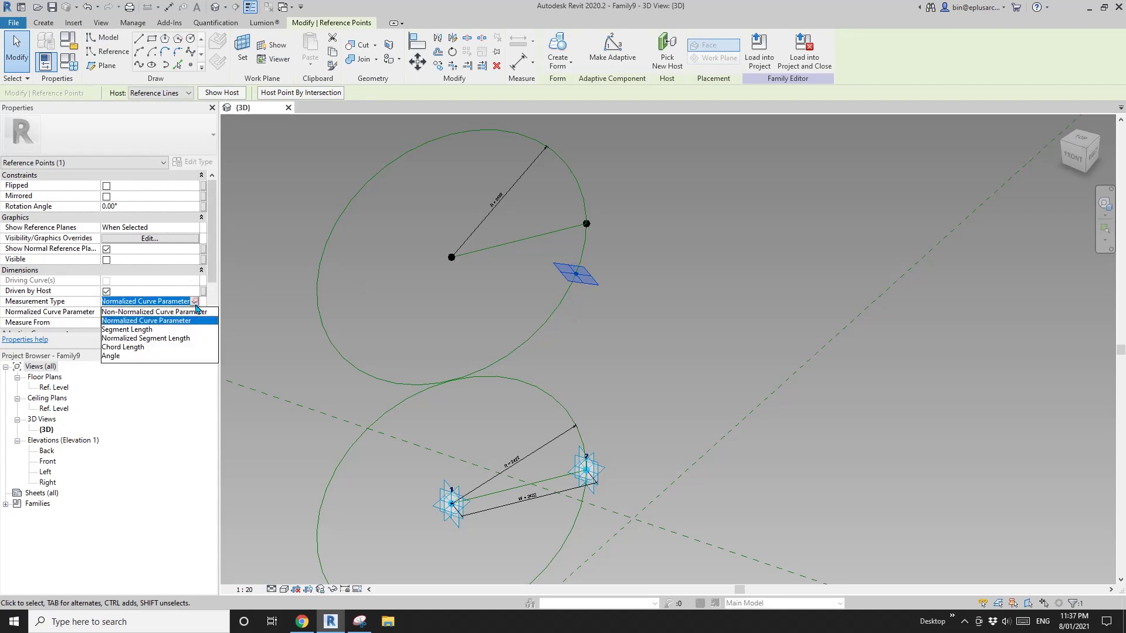
click(113, 355)
shift+middle_drag(495, 312, 485, 272)
click(145, 313)
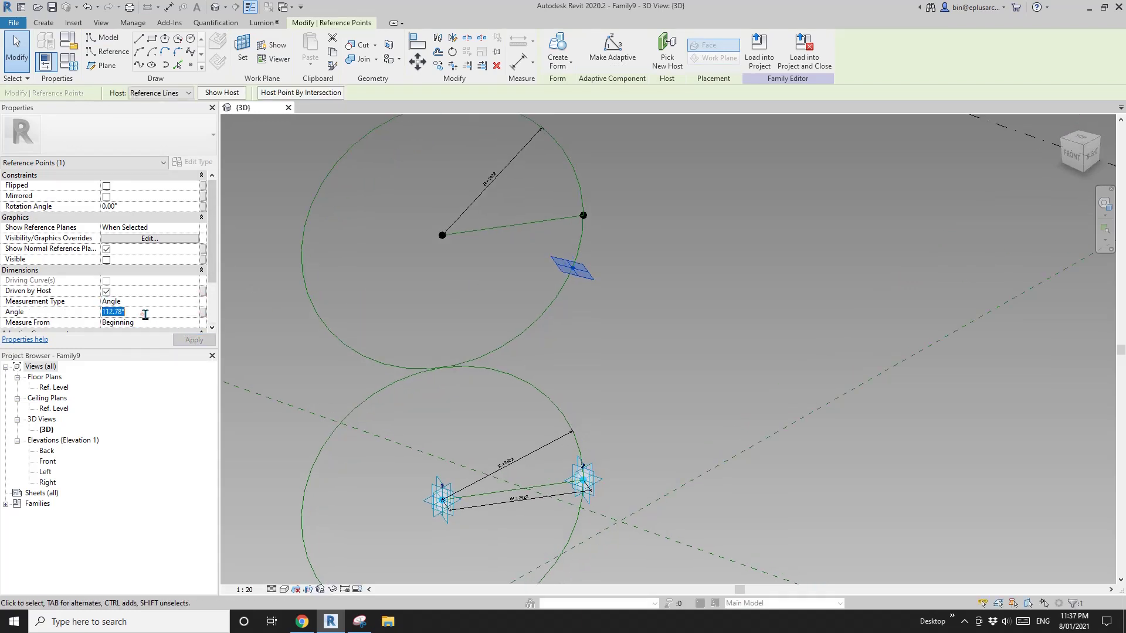
text(0)
key(Return)
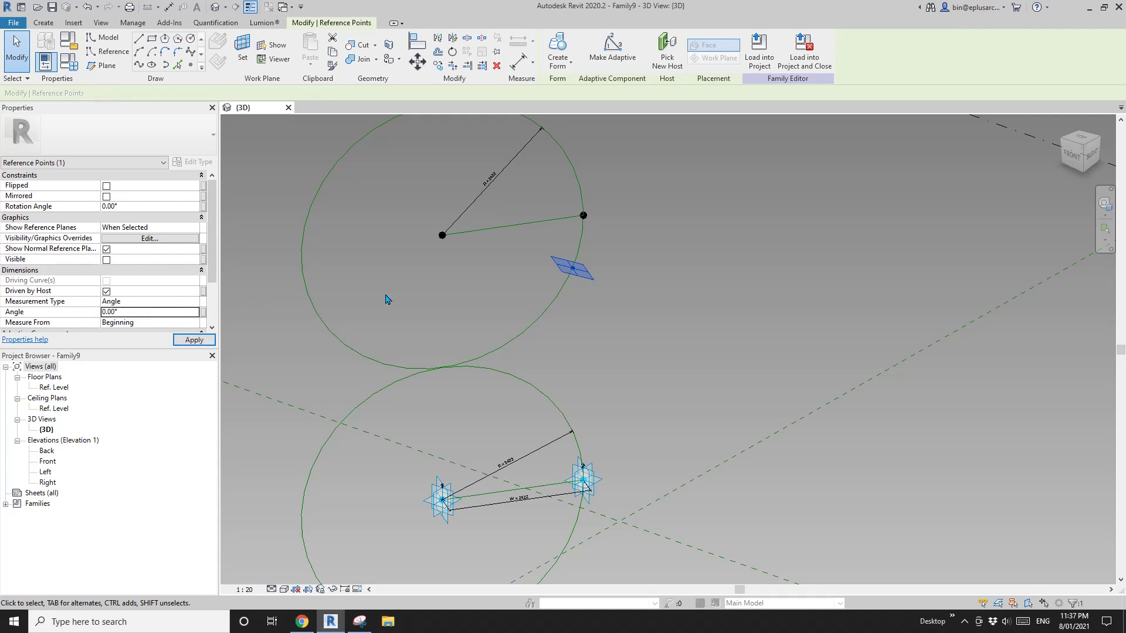
Change the rotation angle of the upper circle's centre point to turn the circle by half a turn
shift+middle_drag(507, 311, 478, 319)
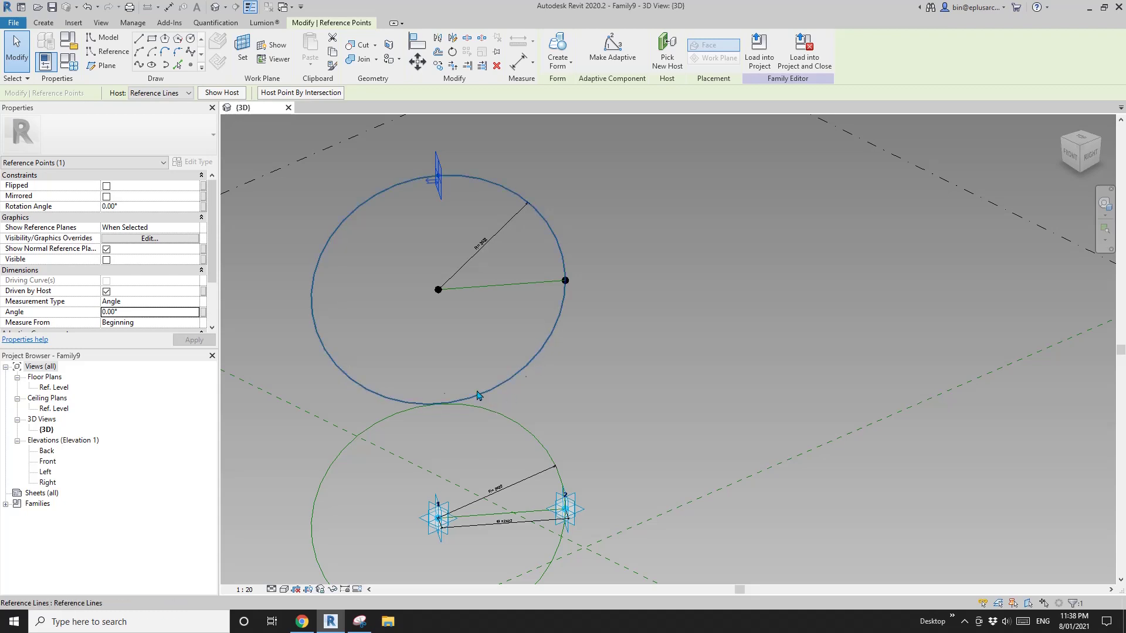
scroll(463, 393, up, 2)
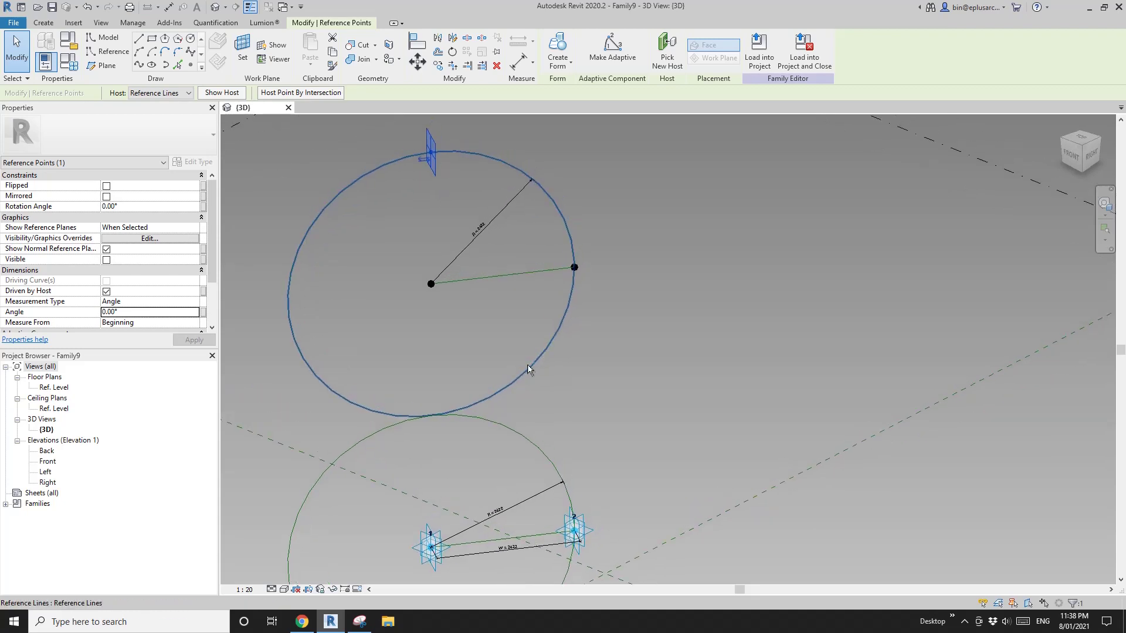
middle_drag(538, 375, 535, 381)
click(436, 301)
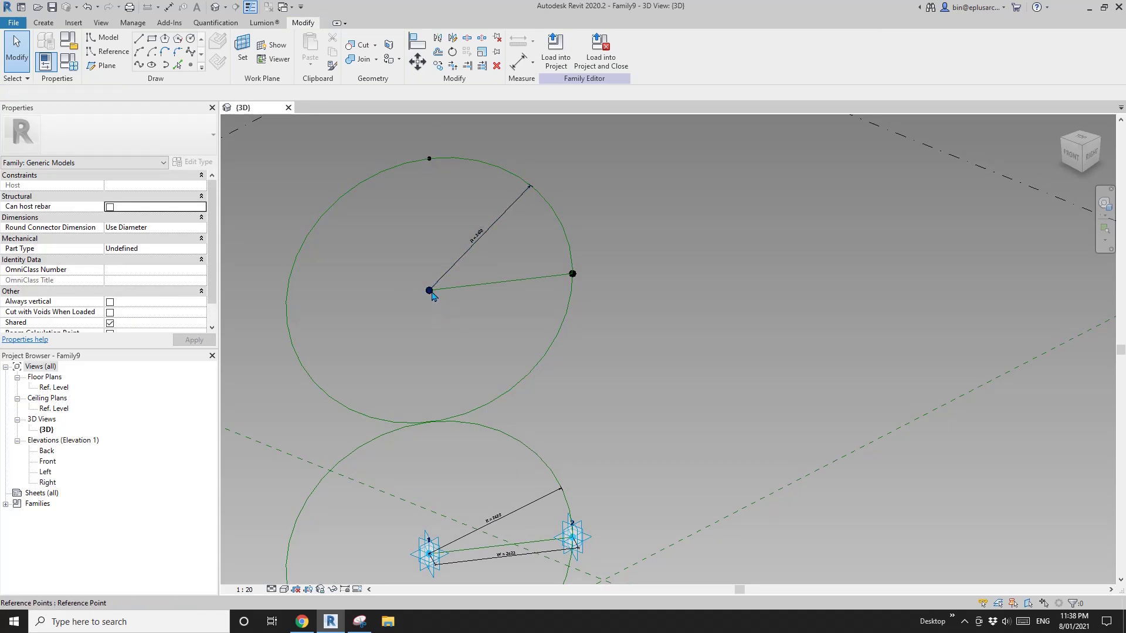
click(431, 293)
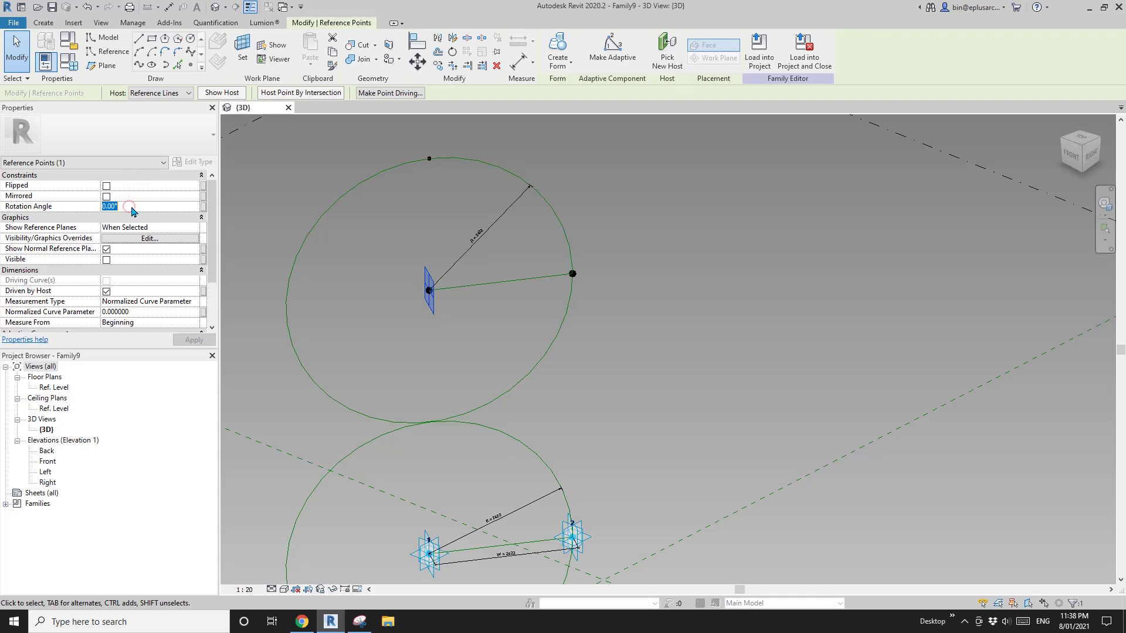
scroll(493, 287, down, 1)
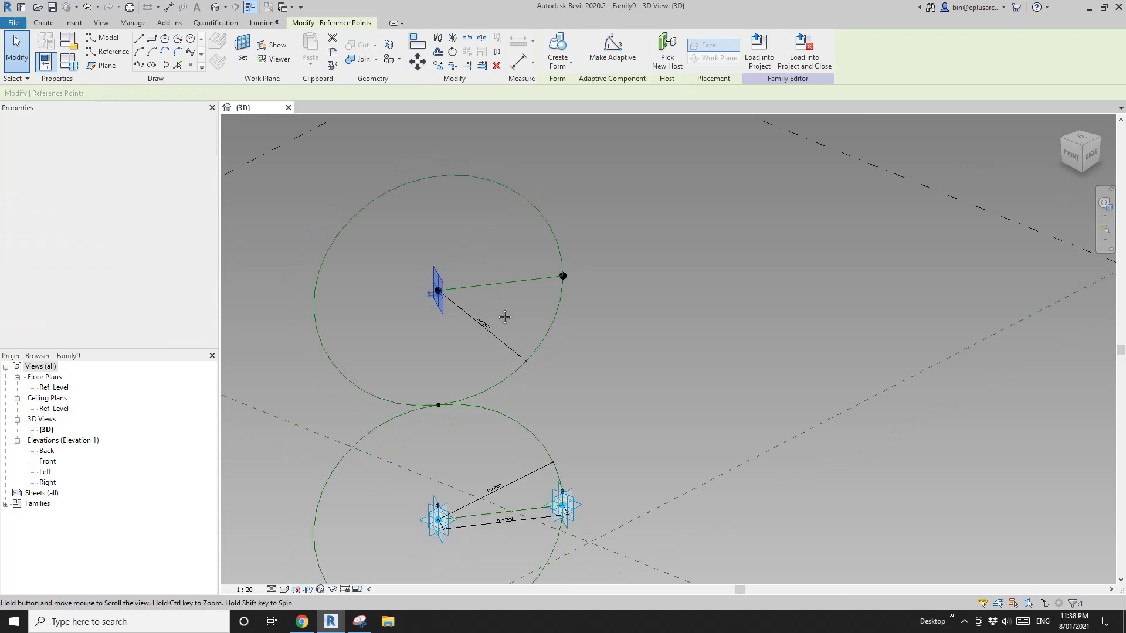
Test the upper circle's hosted point at an angle of 75° and return its angle to 0°
middle_drag(502, 317, 499, 275)
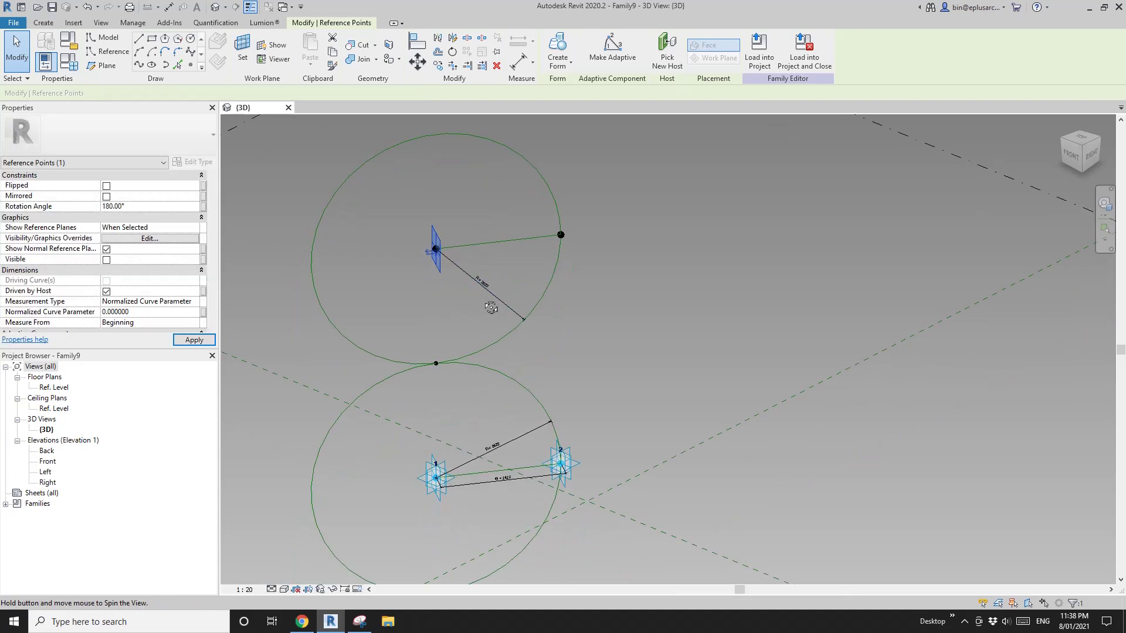
click(437, 364)
click(161, 315)
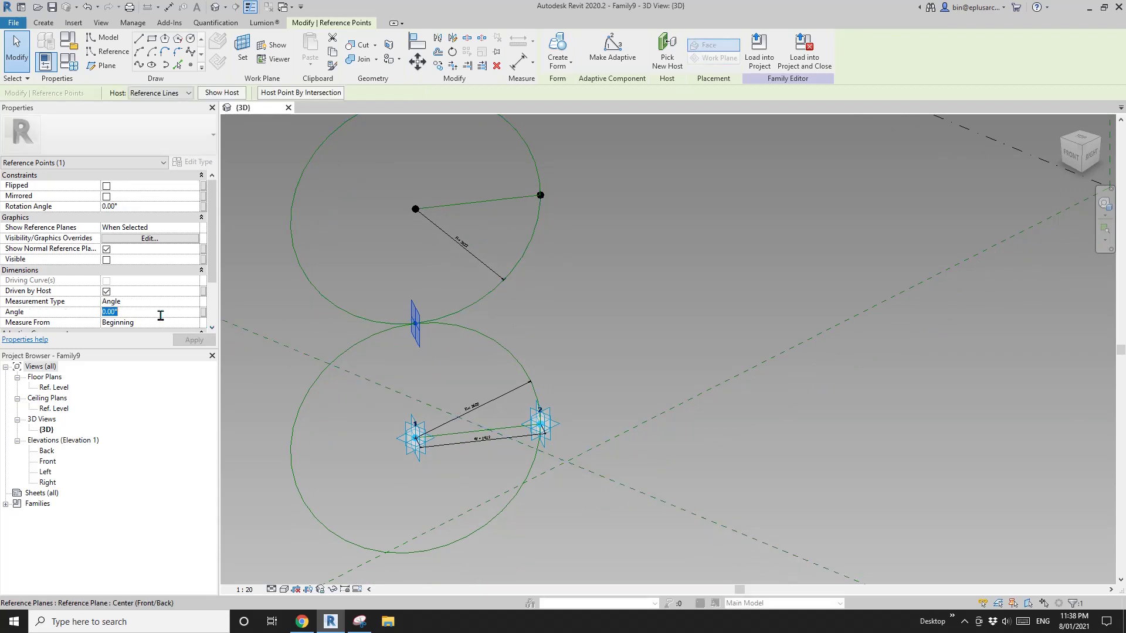
key(Return)
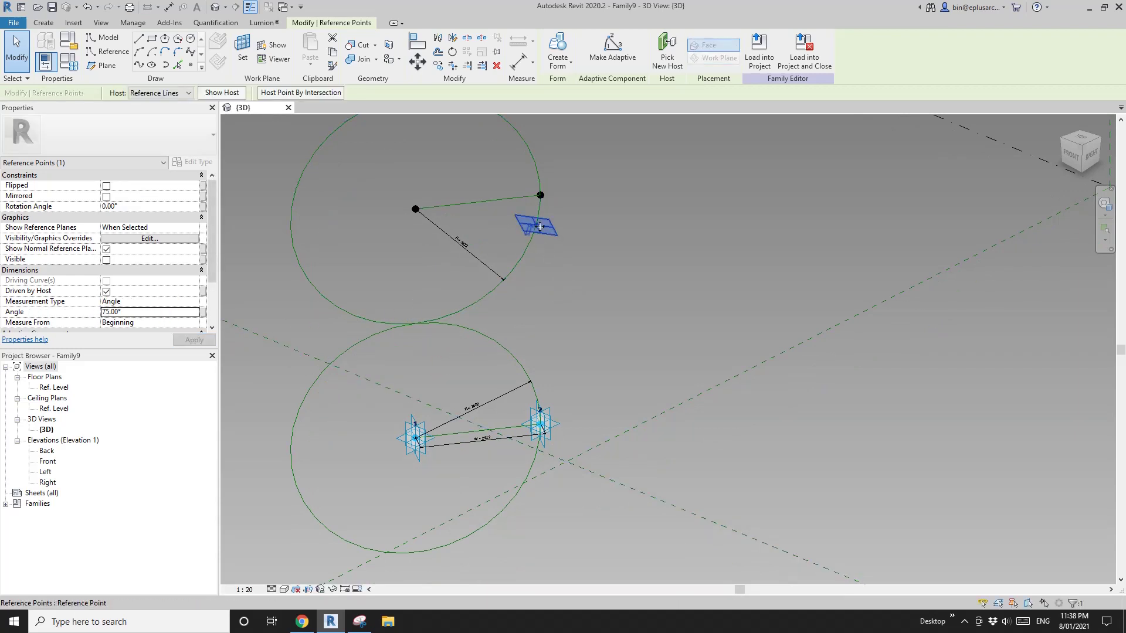
scroll(539, 228, down, 1)
shift+middle_drag(538, 229, 502, 251)
scroll(511, 258, up, 1)
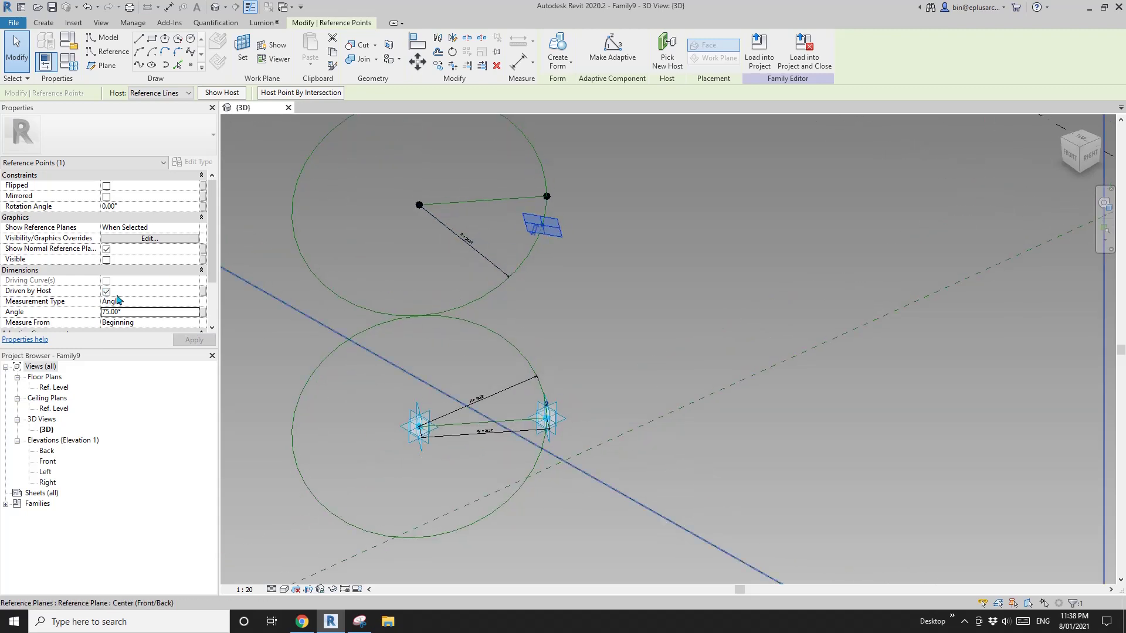
click(150, 311)
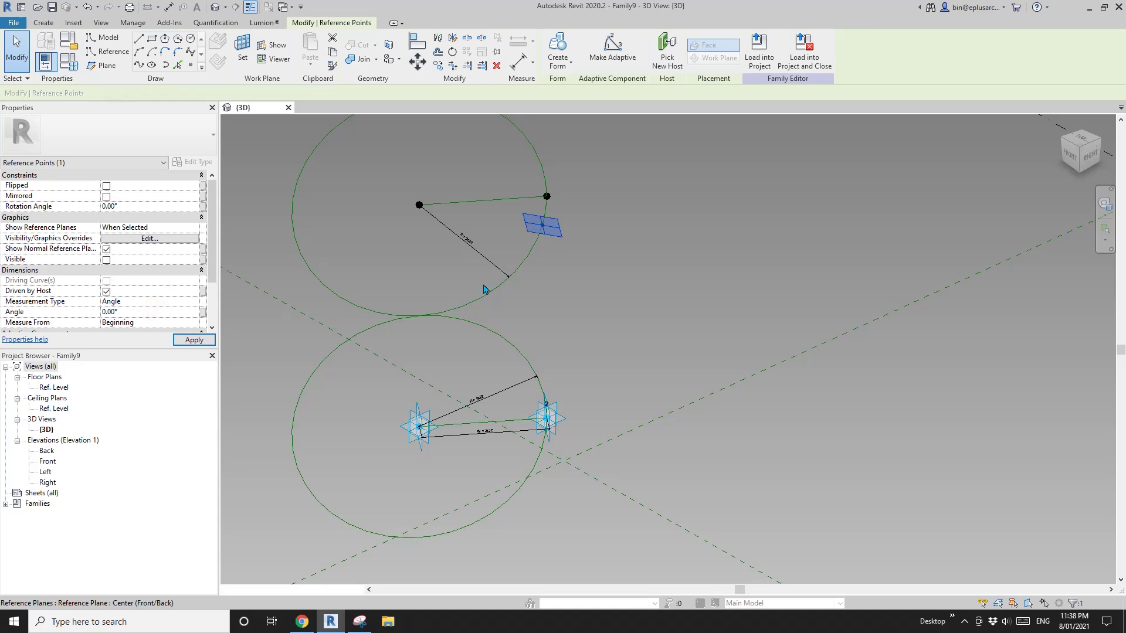
key(Return)
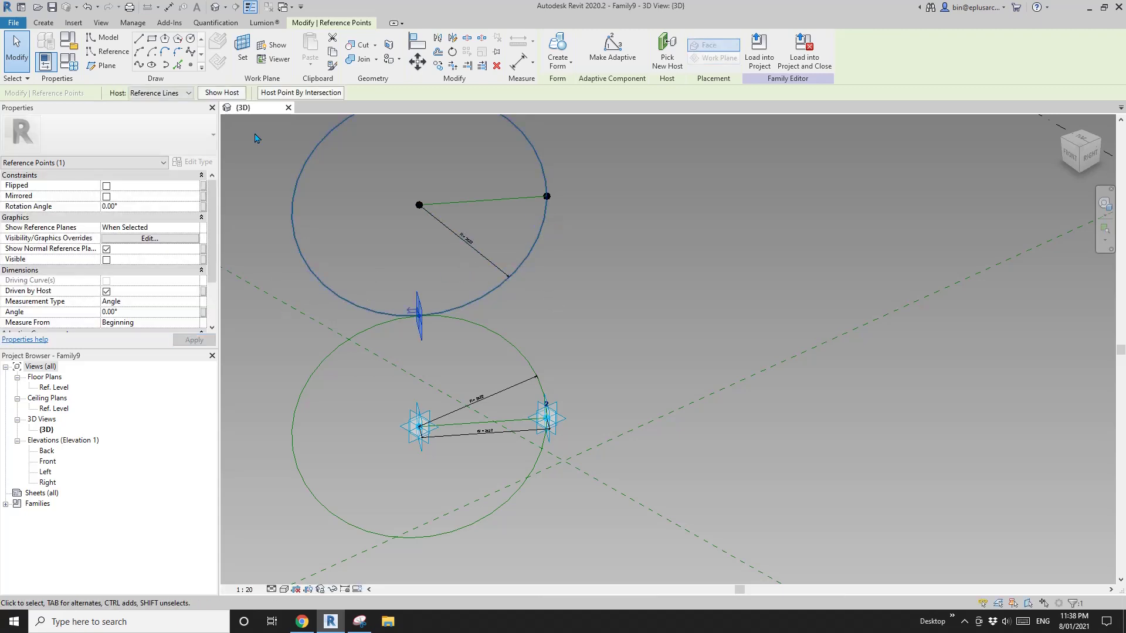
Place a second reference point on the upper circle, near the outer end of its radius dimension, and select it
click(190, 64)
click(515, 270)
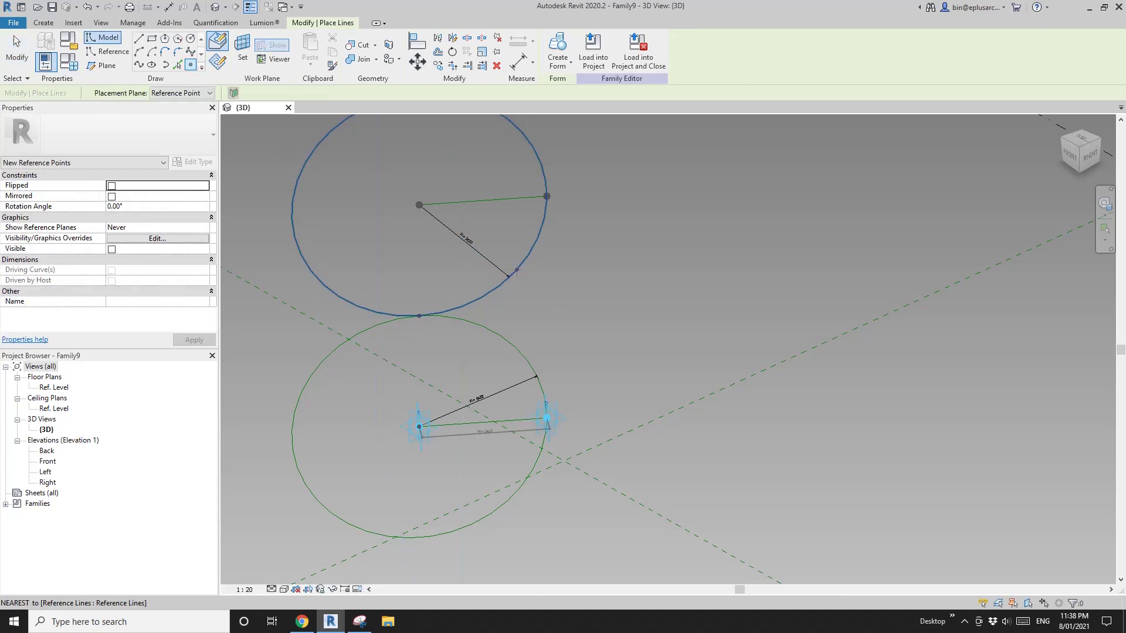
key(Escape)
key(Escape)
click(516, 270)
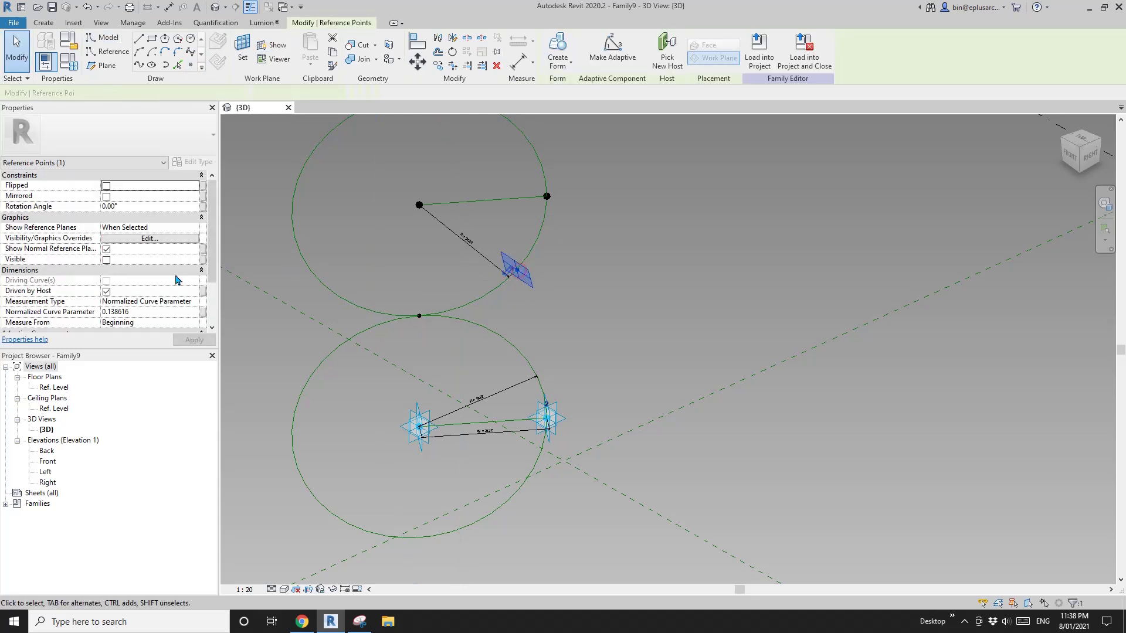
Change the new upper-circle point's measurement type to Angle
click(194, 300)
click(110, 356)
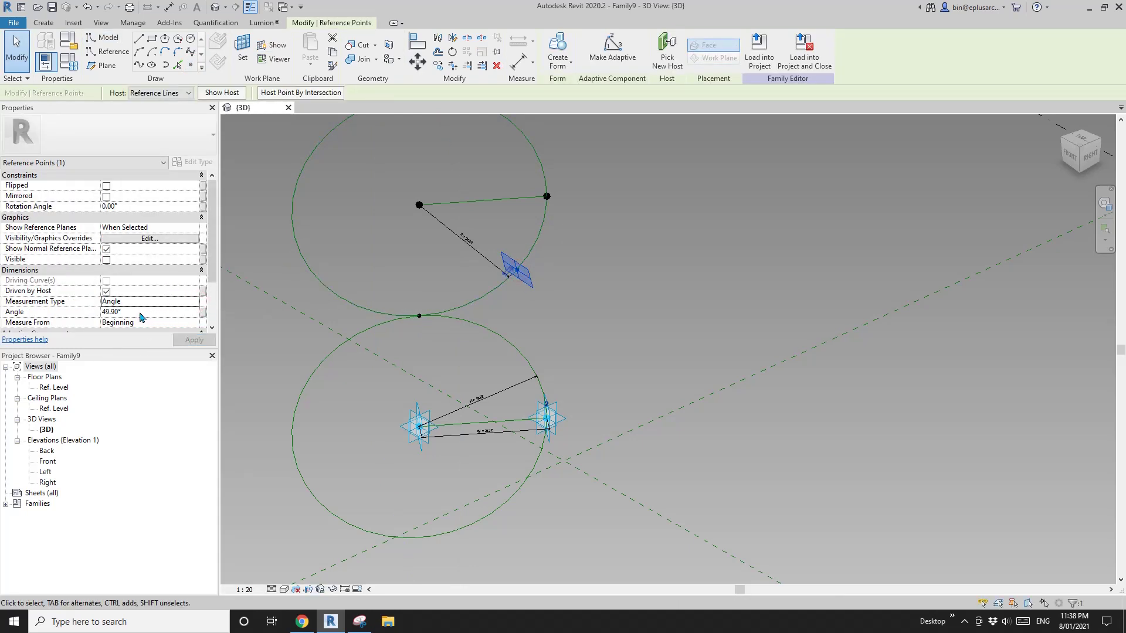
click(143, 312)
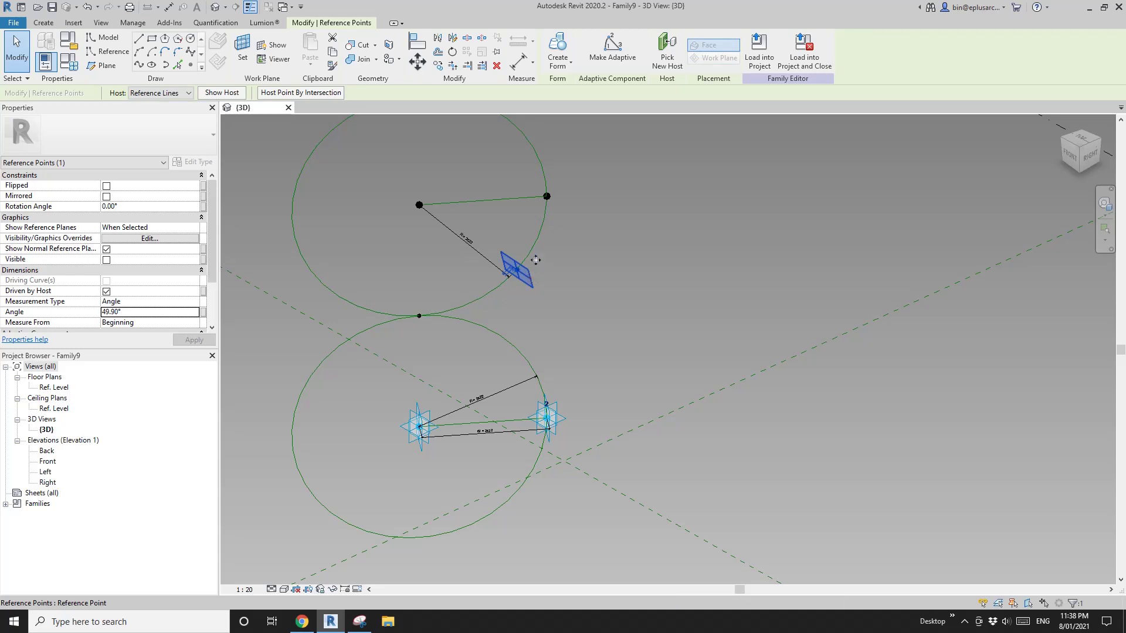
Slide the two hosted points along the upper circle to angles of about 65° and 339°
drag(535, 260, 563, 218)
drag(545, 256, 367, 309)
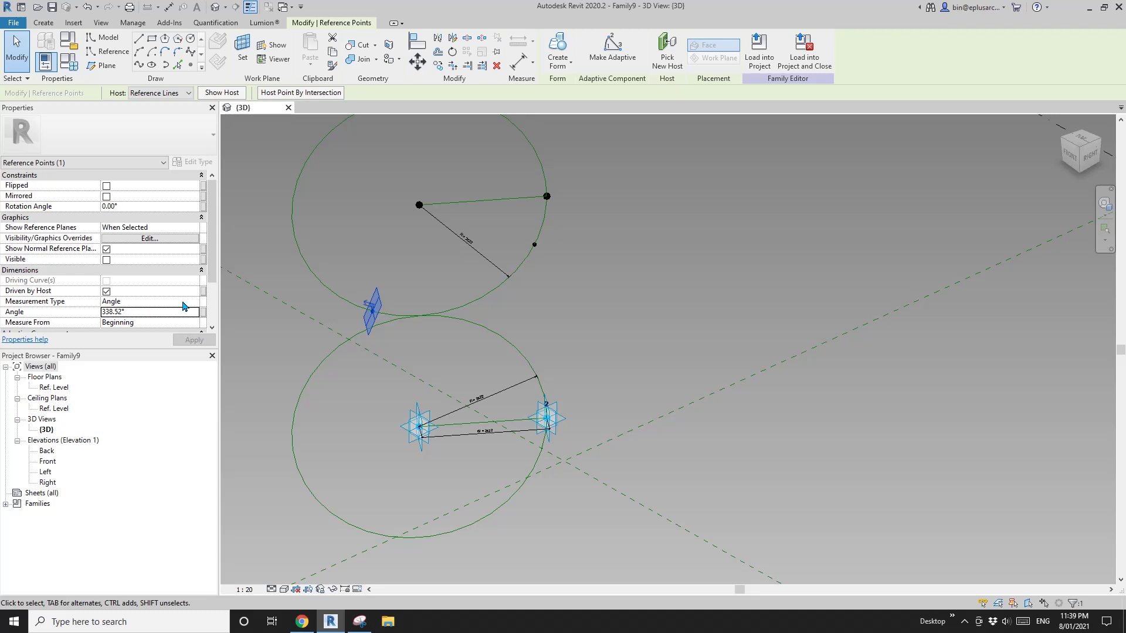
scroll(530, 251, up, 2)
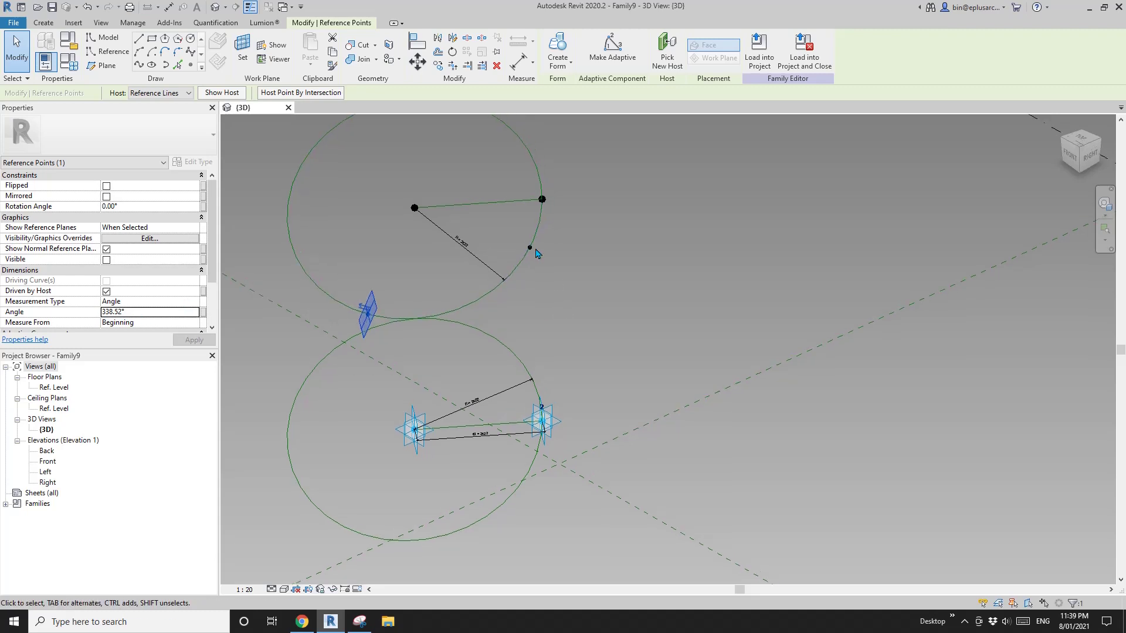
Associate the angle of the upper circle's point nearest the upper line with a new instance family parameter A1
click(530, 249)
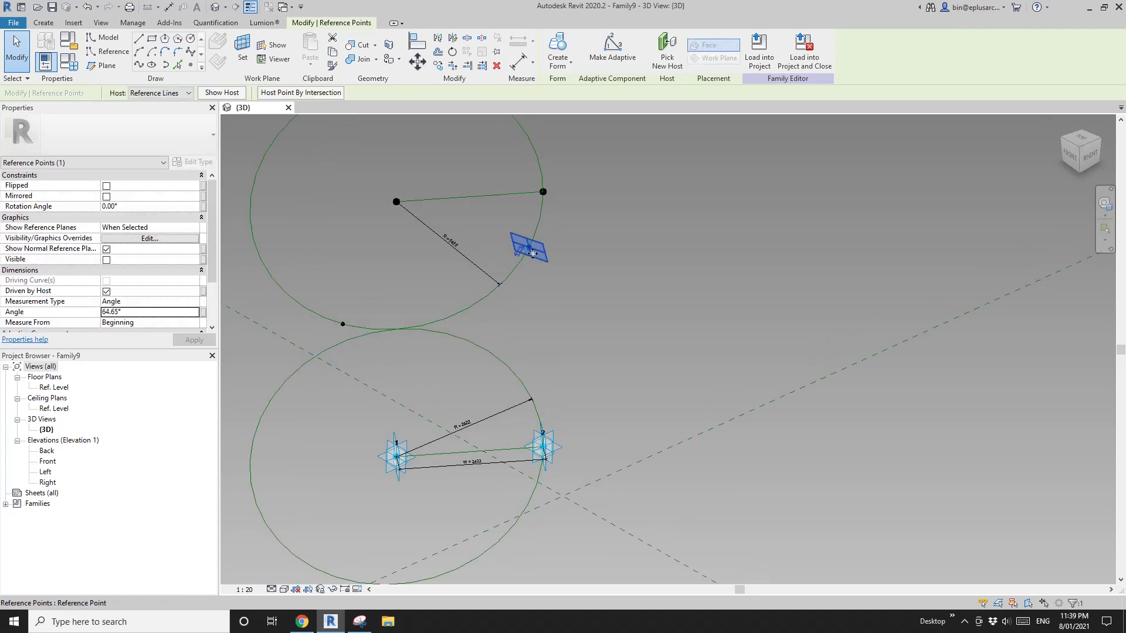
click(202, 311)
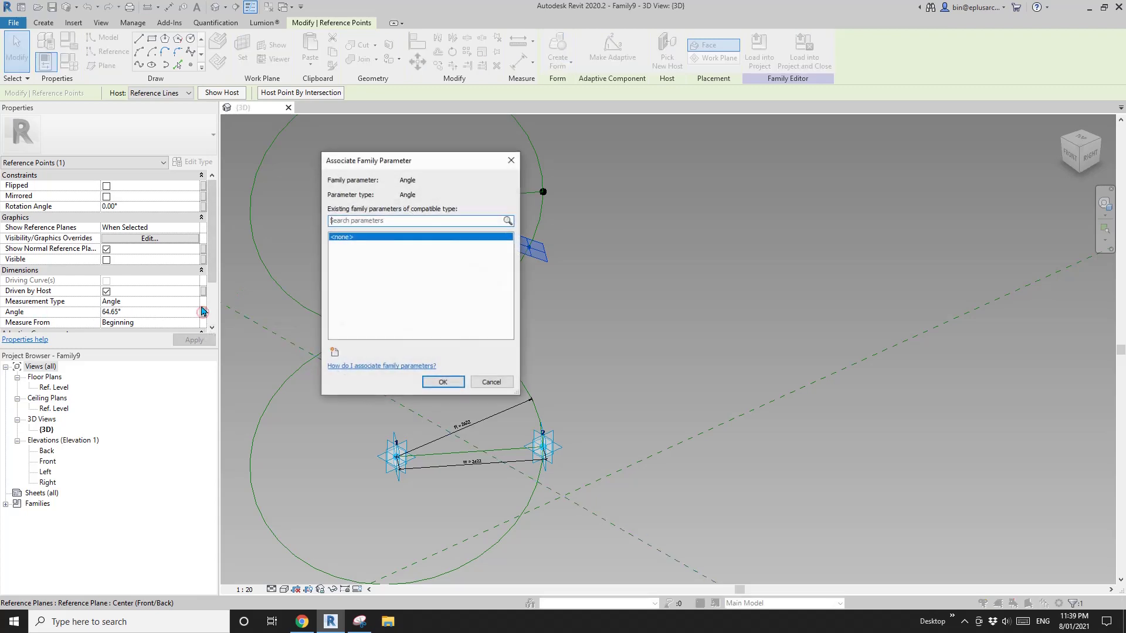
click(335, 353)
text(A1)
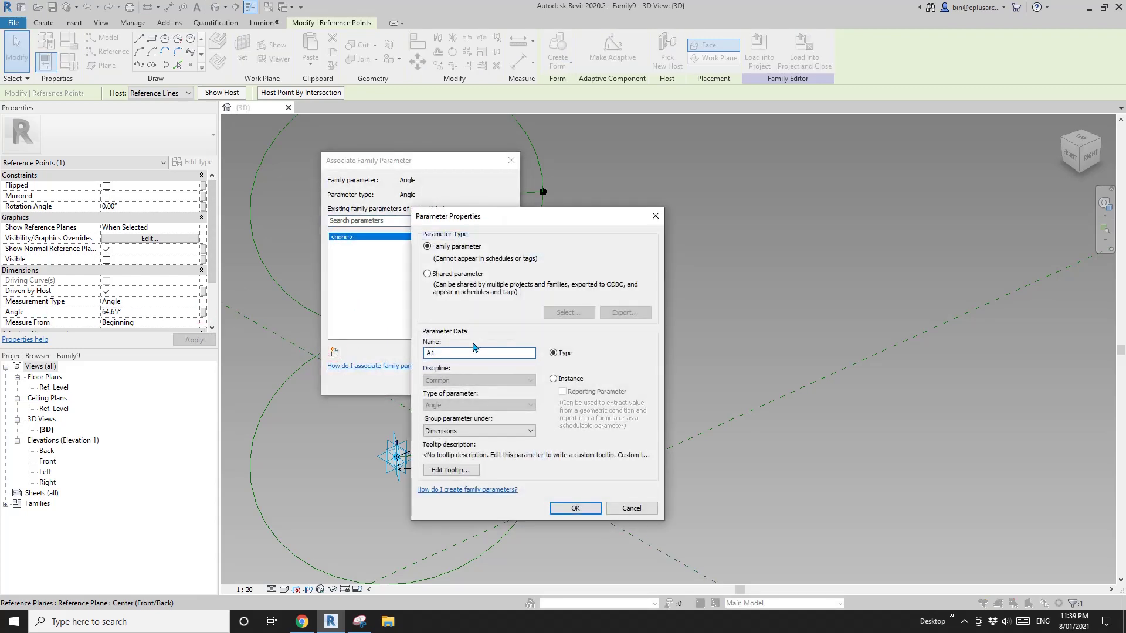
click(575, 507)
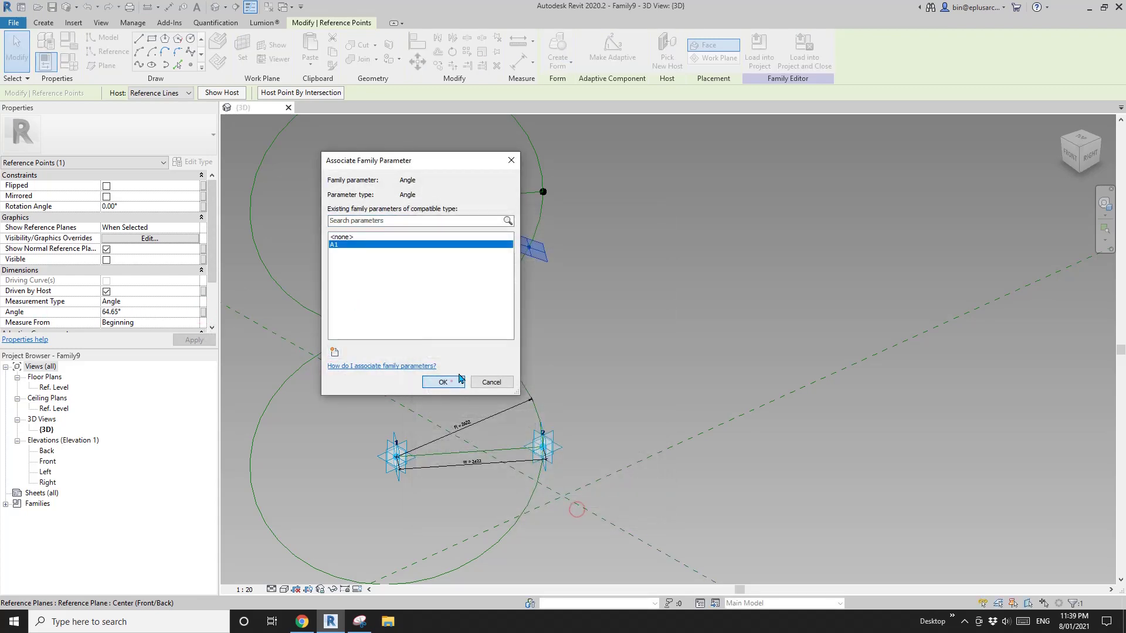
click(442, 382)
Associate the angle of the upper circle's lower-left point with a new instance family parameter A2
drag(535, 252, 343, 324)
click(203, 312)
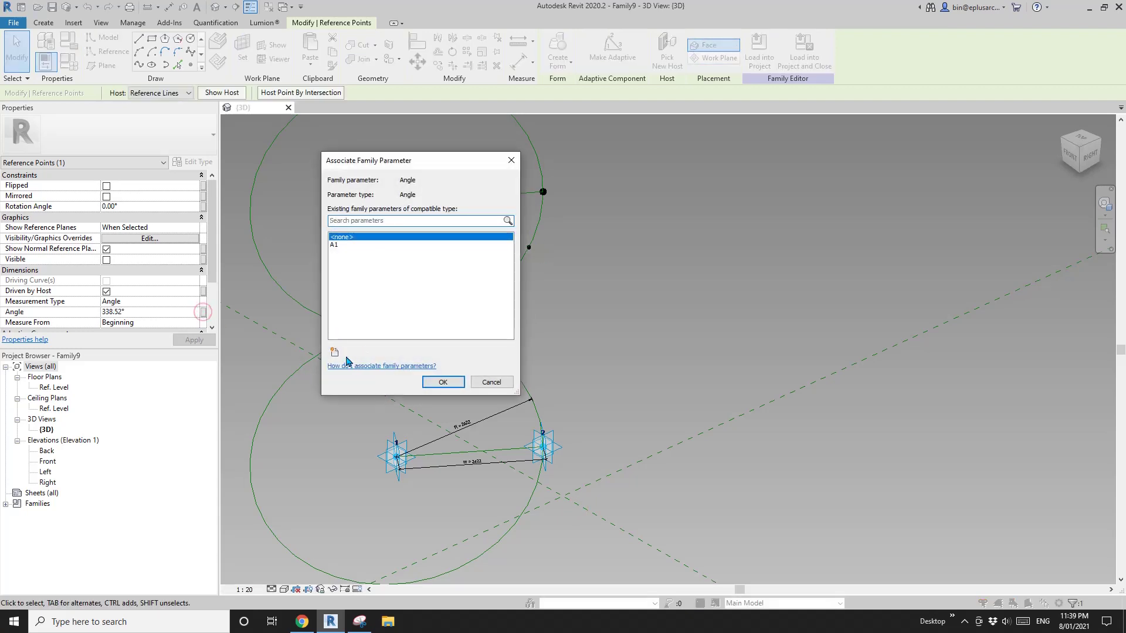
click(334, 352)
text(A2)
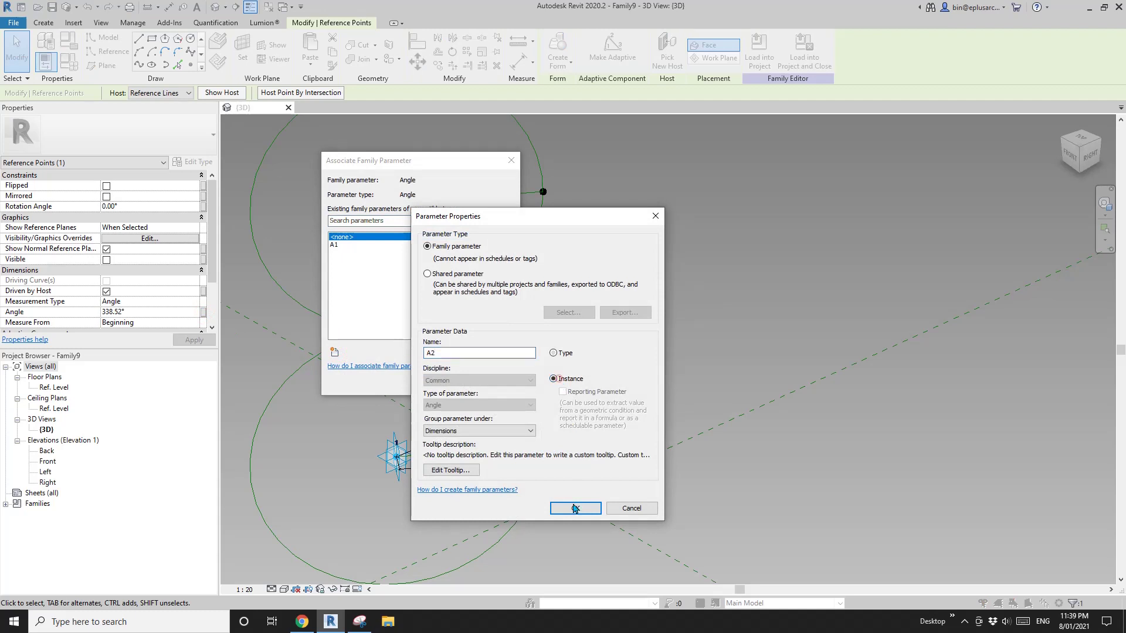
click(575, 507)
click(442, 381)
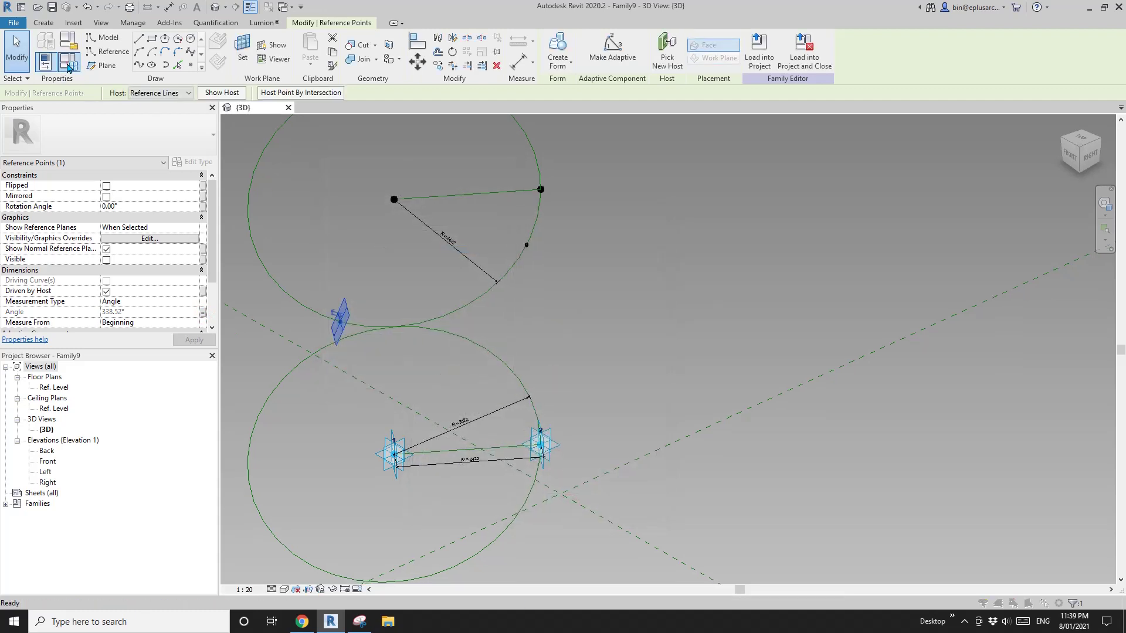
Give the A2 parameter the formula A1 - 90° in the family types
click(69, 63)
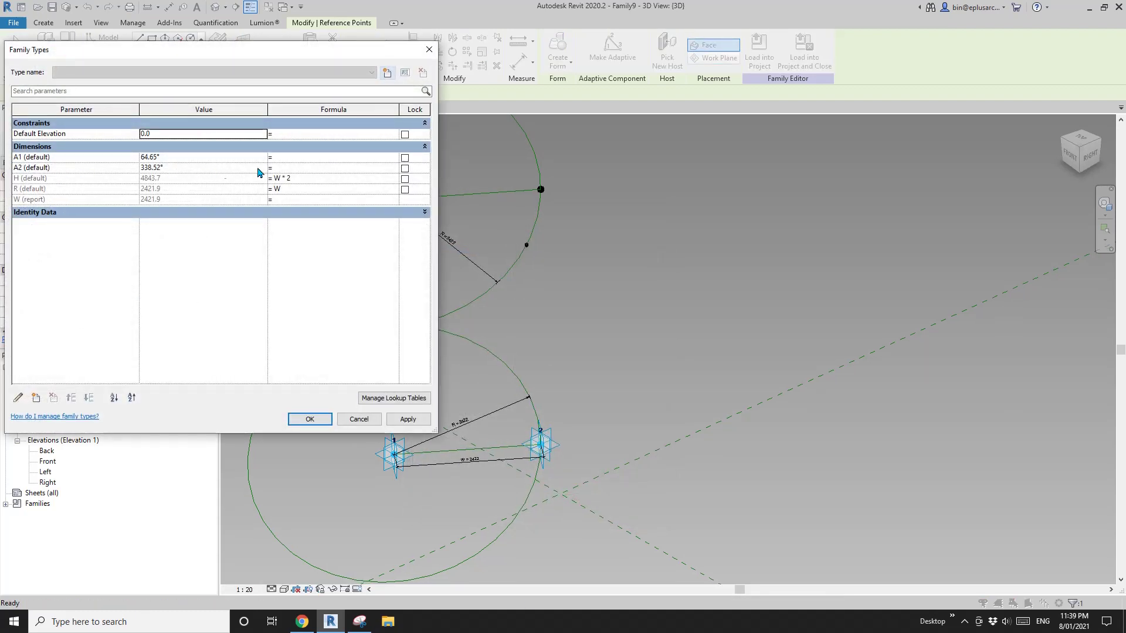
click(296, 167)
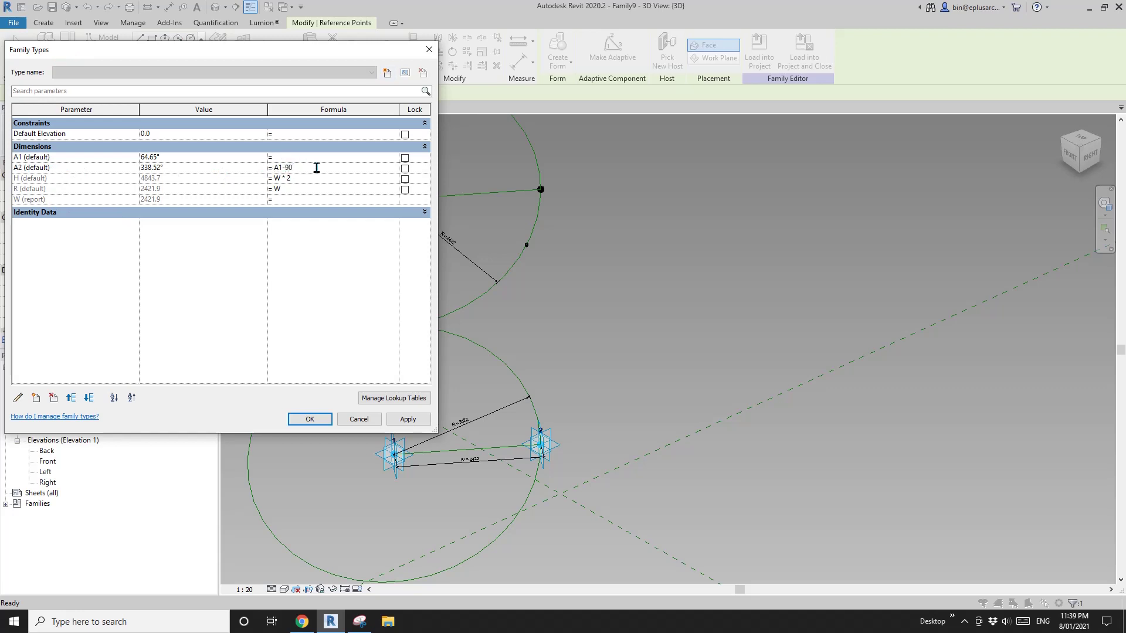
click(407, 417)
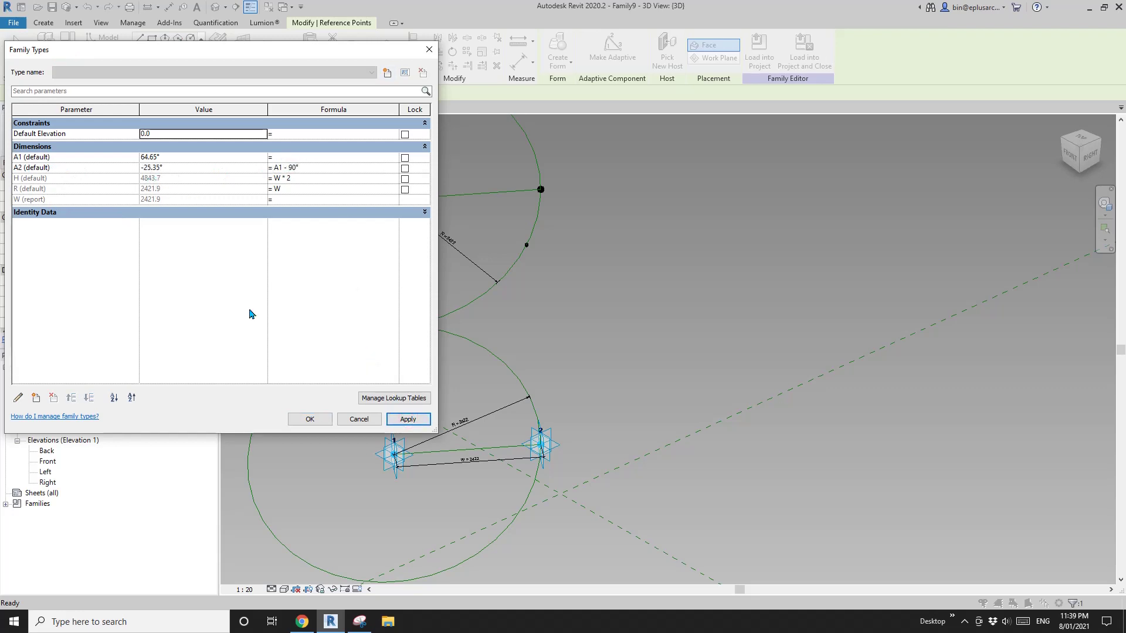
click(309, 418)
key(Escape)
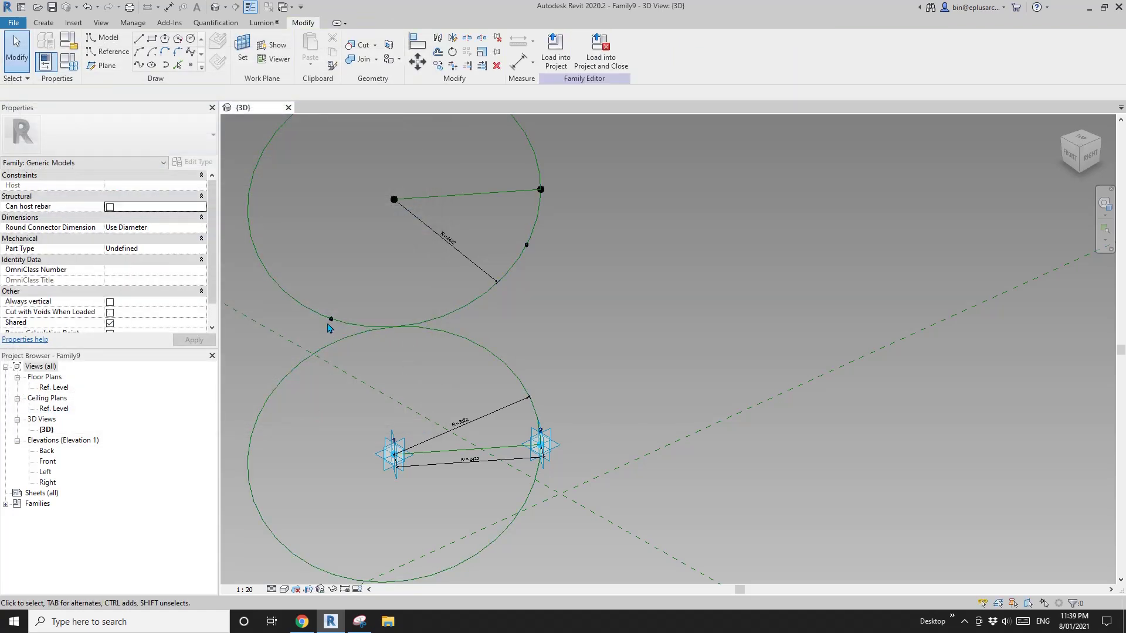
Slide the A1-driven point along the upper circle to an angle of about 61°
click(529, 273)
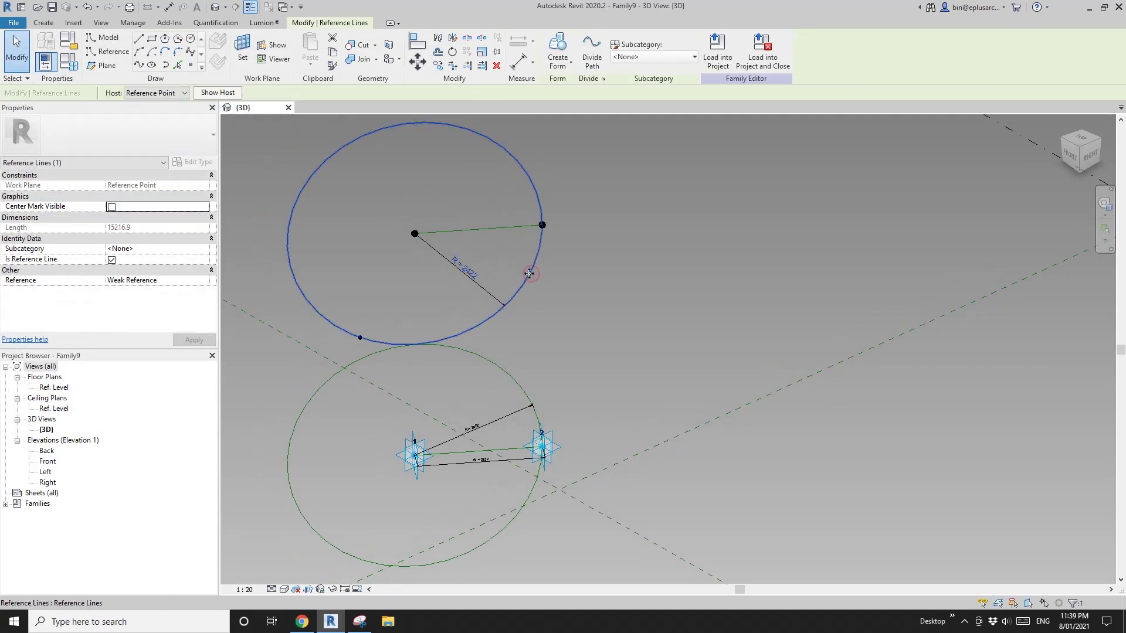
key(Escape)
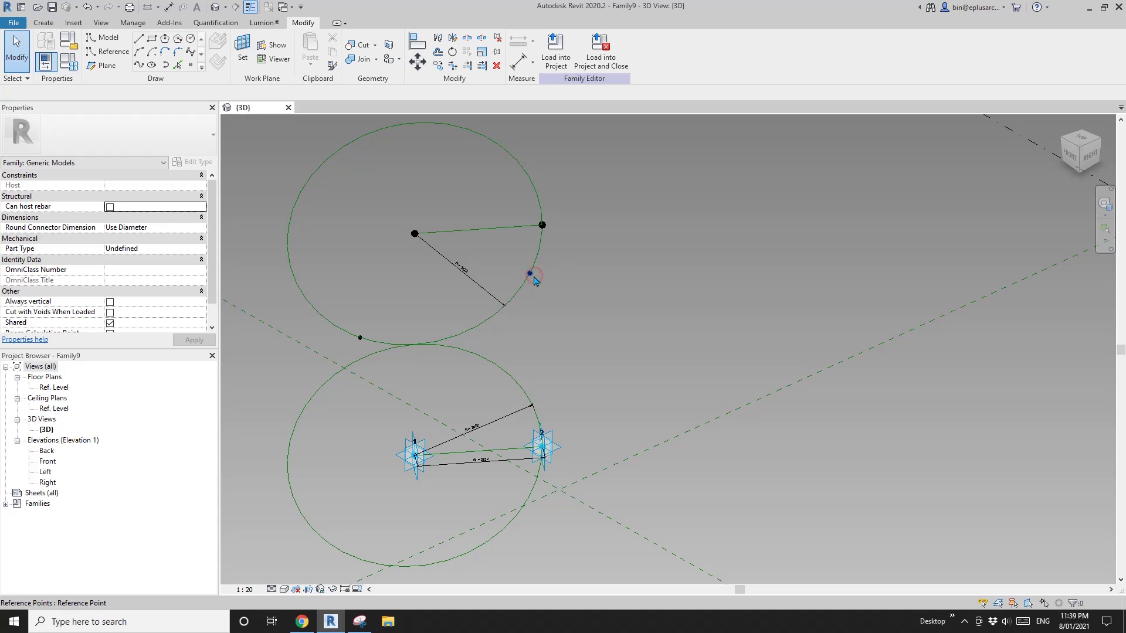
click(531, 276)
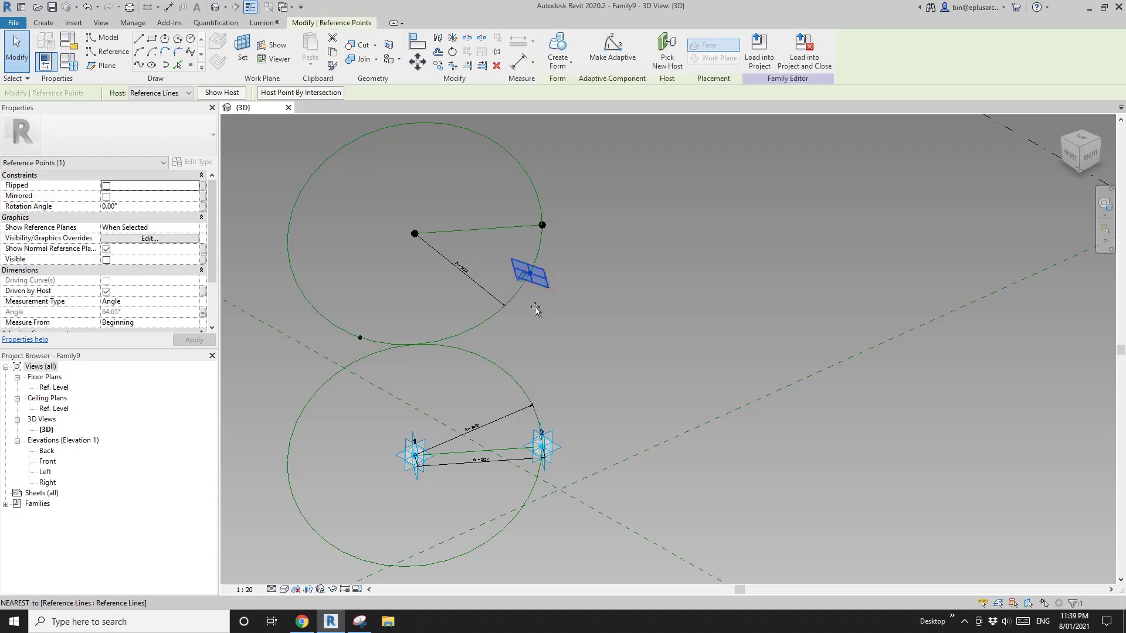
drag(520, 322, 525, 281)
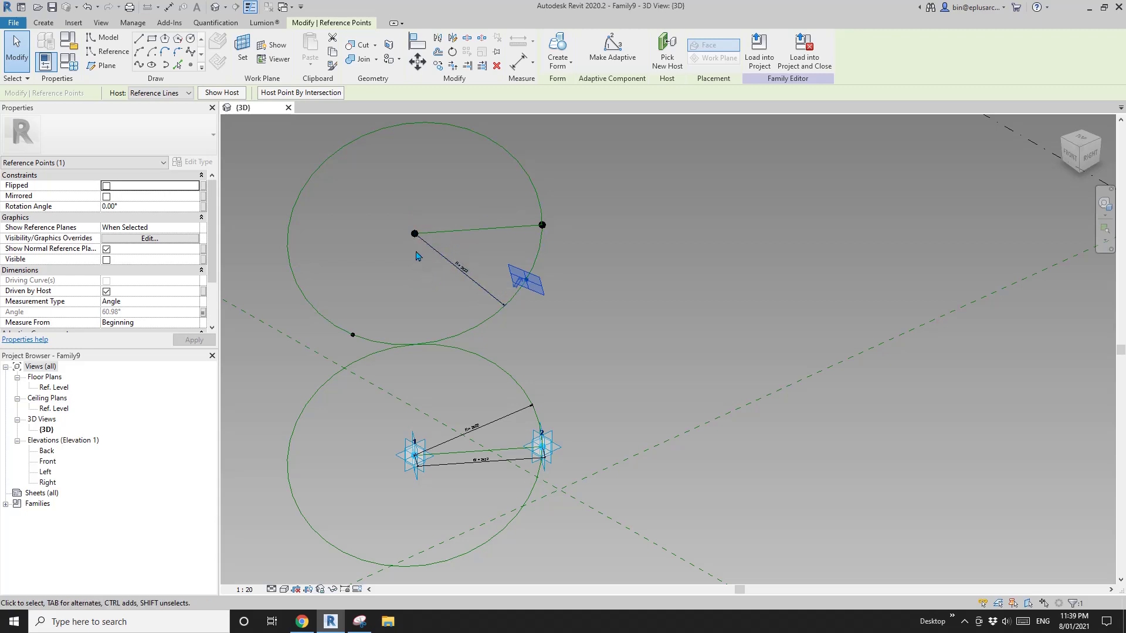
Place two reference points on the lower circle, one on its upper-left arc and one on its upper-right arc
middle_drag(434, 340, 463, 224)
scroll(460, 278, up, 1)
key(Escape)
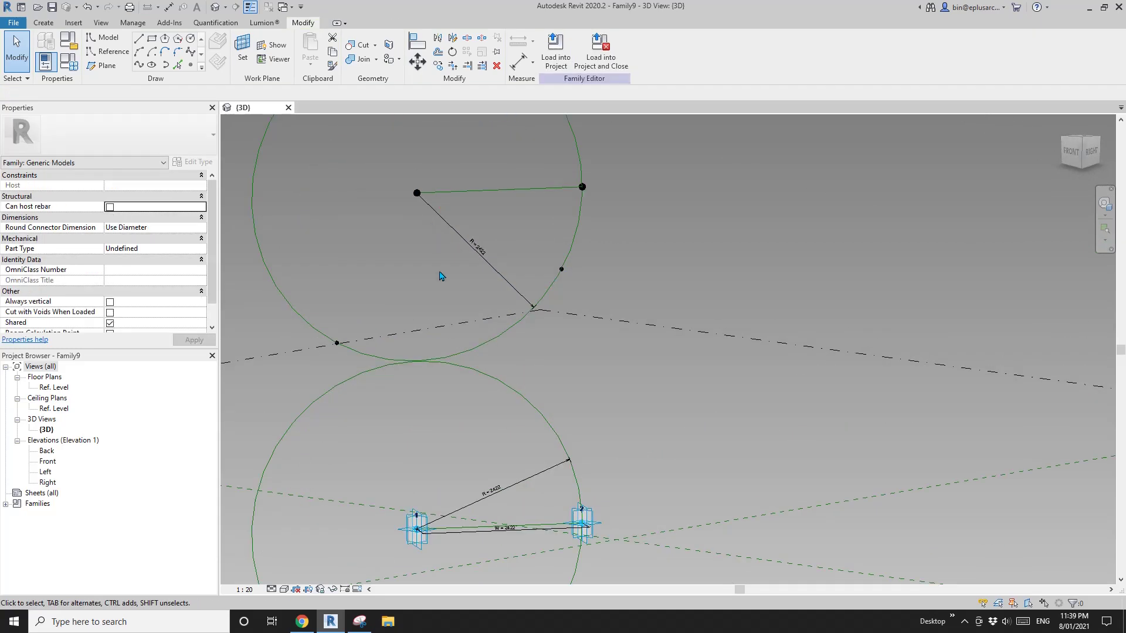
shift+middle_drag(441, 276, 431, 305)
click(191, 65)
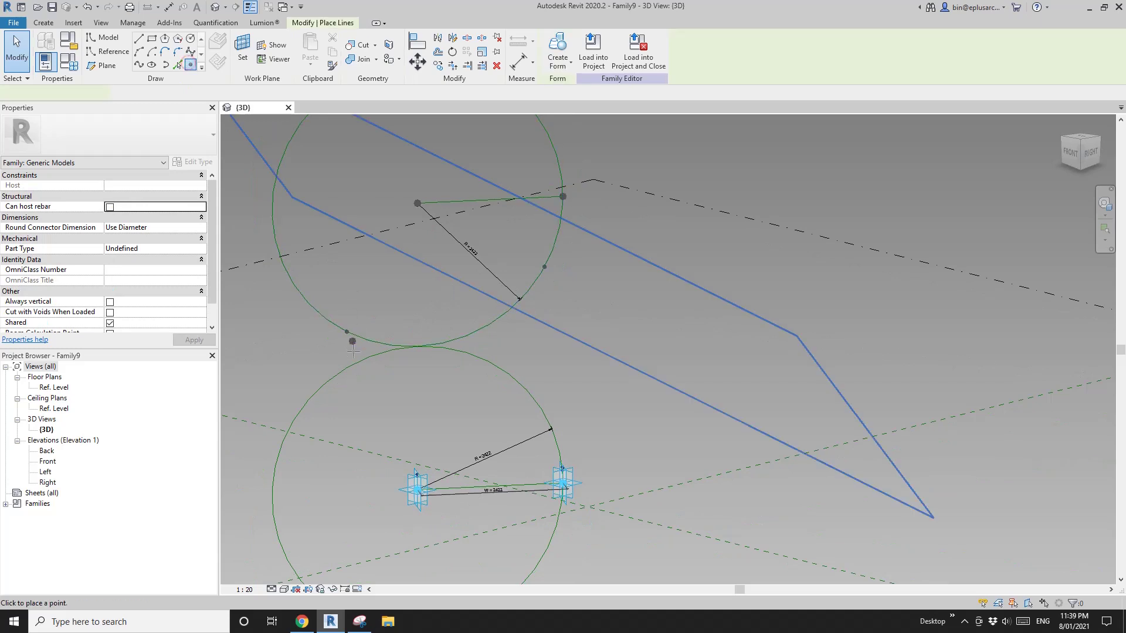
click(345, 369)
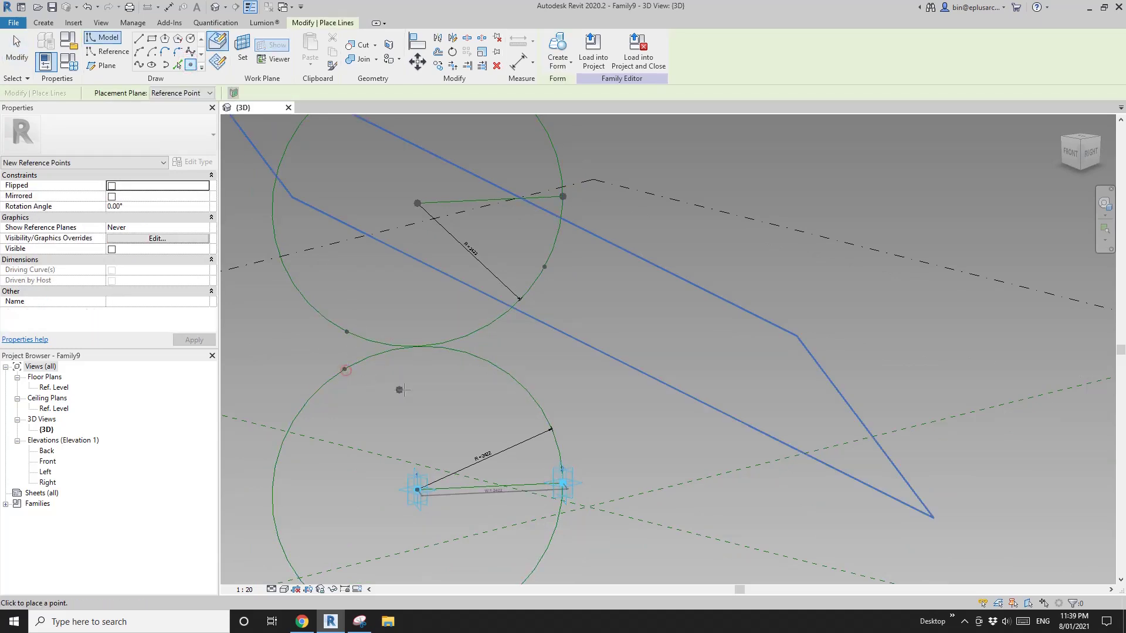
click(533, 400)
key(Escape)
key(Escape)
Change the lower circle's upper-right point to the Angle measurement type and associate its angle with parameter A1
click(533, 400)
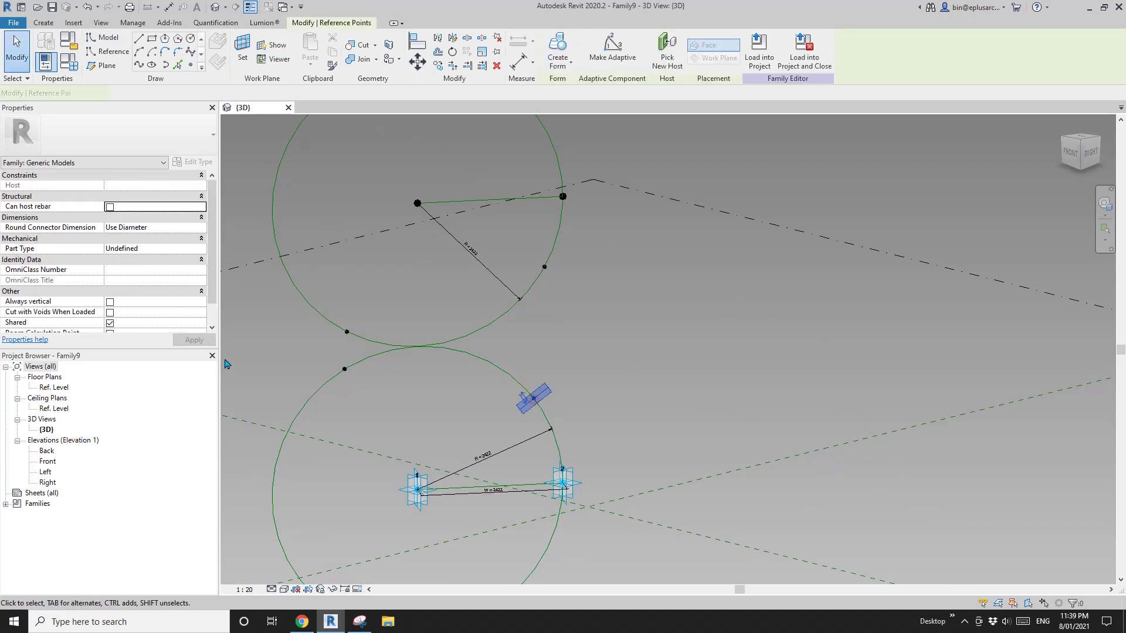
click(194, 301)
click(110, 356)
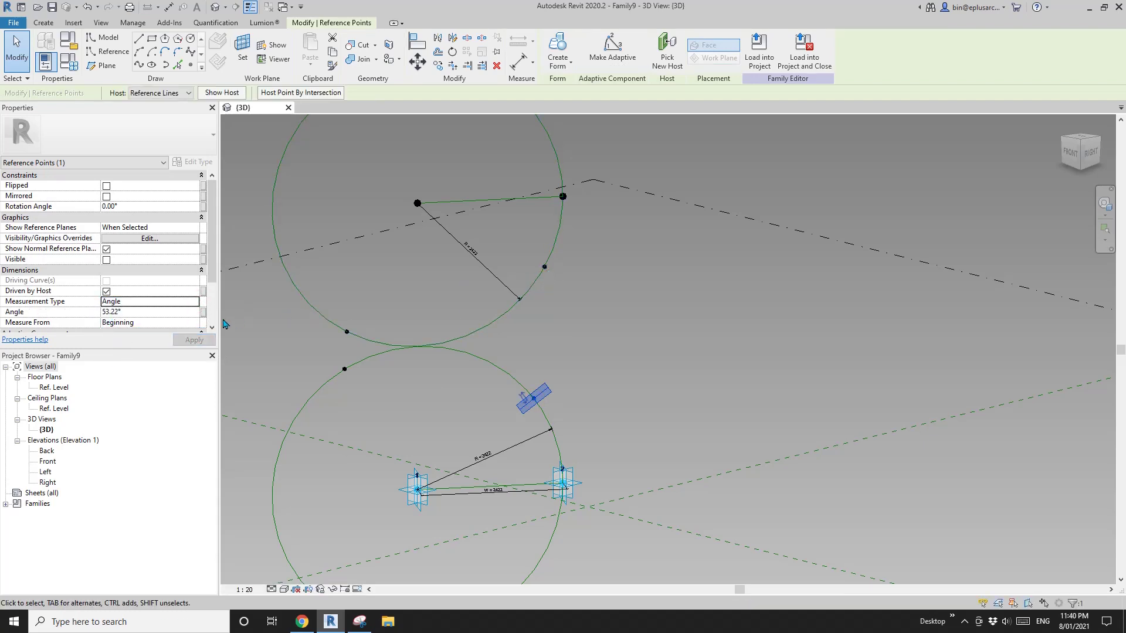
click(202, 312)
click(335, 252)
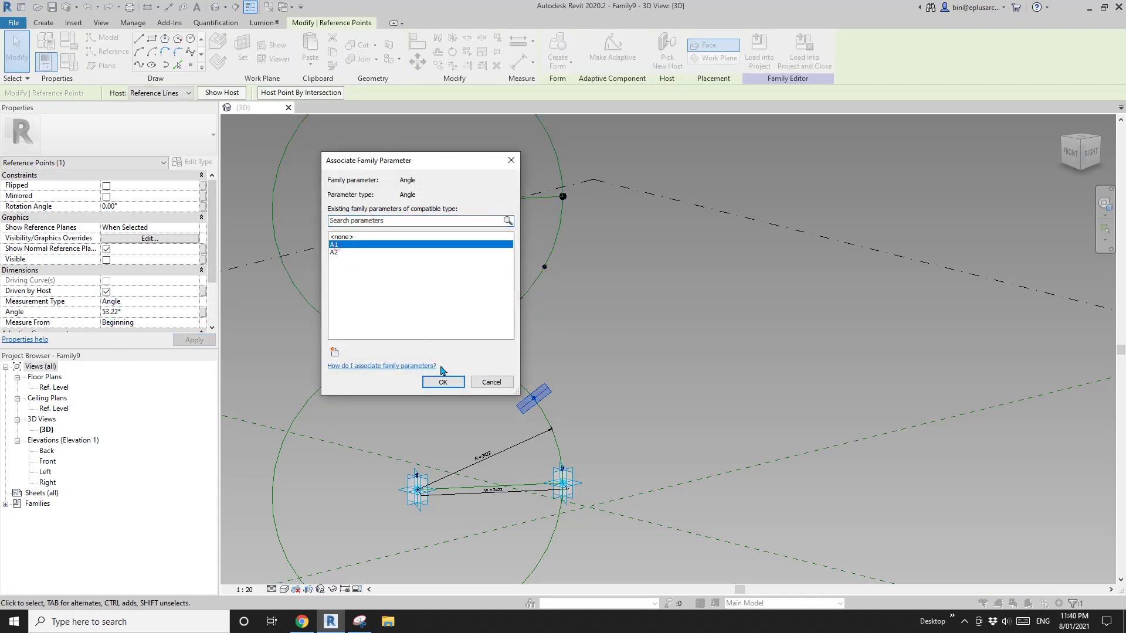
click(442, 382)
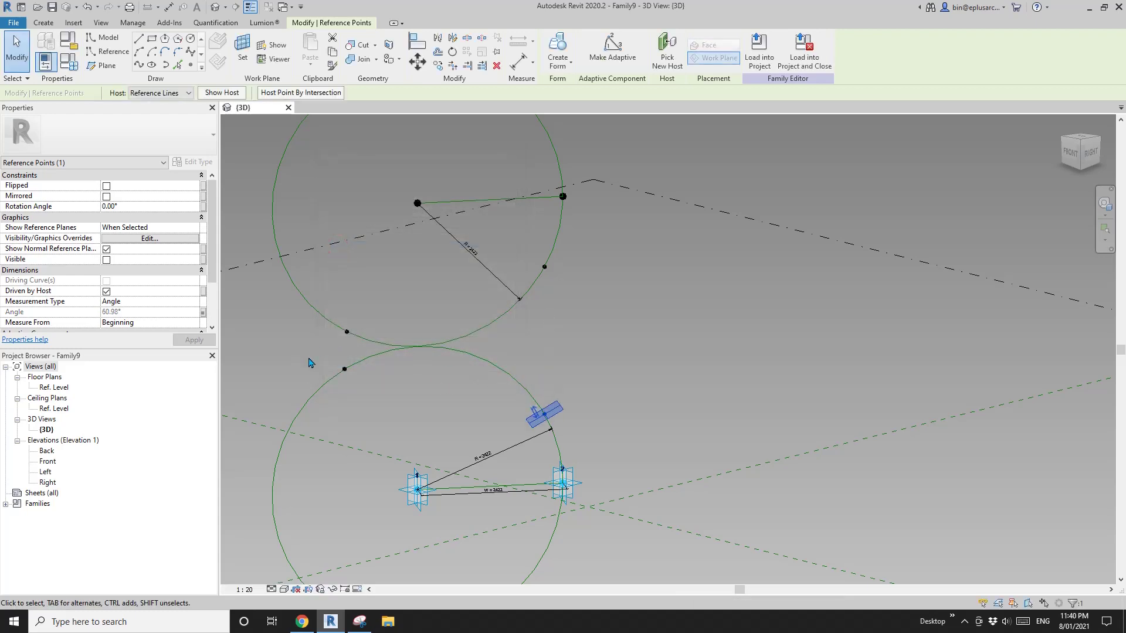
Change the lower circle's upper-left point to the Angle measurement type and associate its angle with parameter A2
click(344, 369)
click(193, 301)
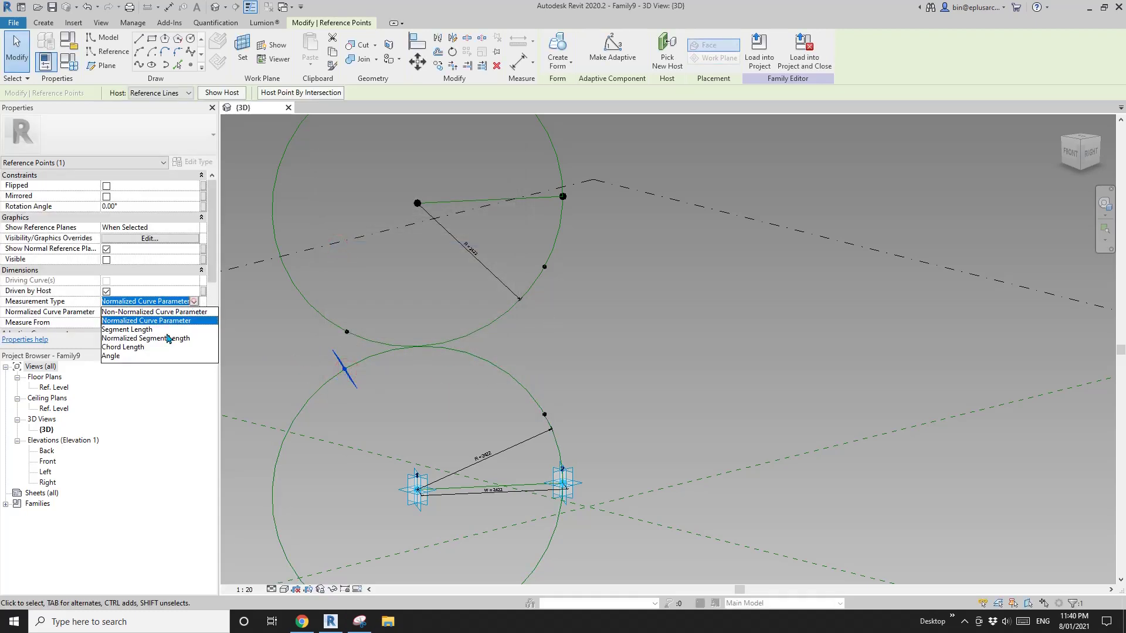
click(113, 357)
click(202, 311)
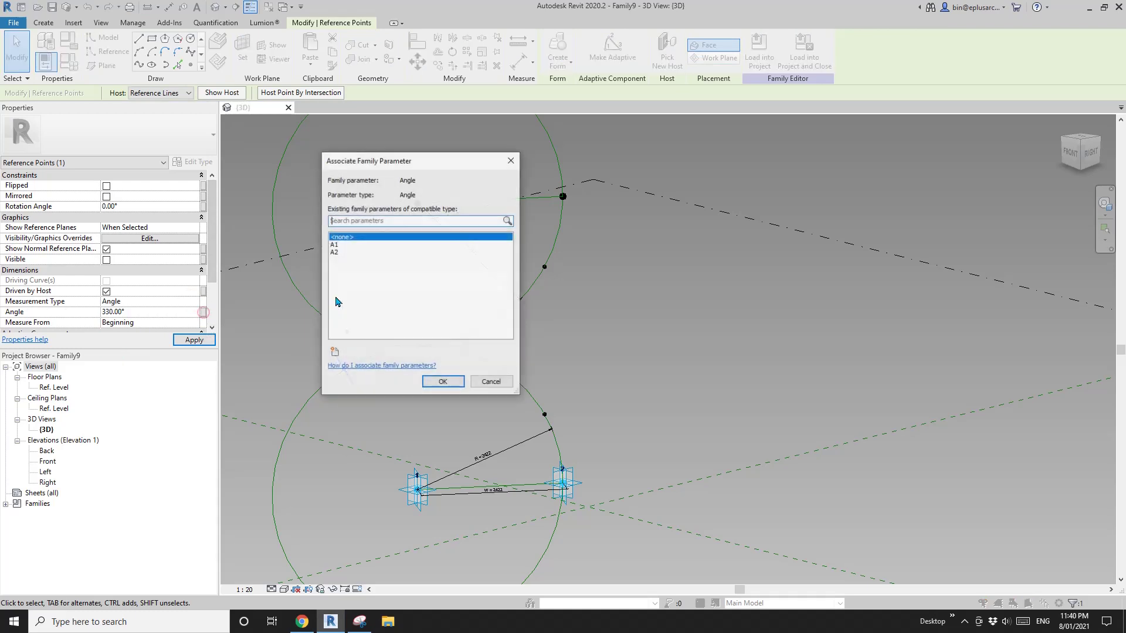
click(335, 252)
click(443, 383)
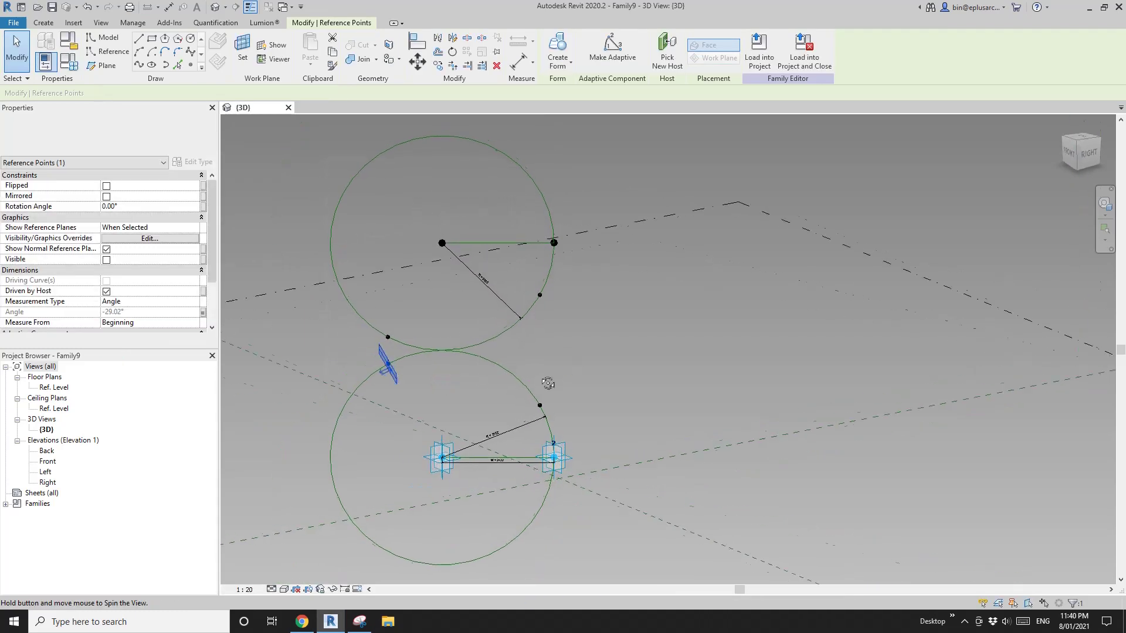
Examine the placement of the angle-driven points on both circles from several viewing directions
click(388, 337)
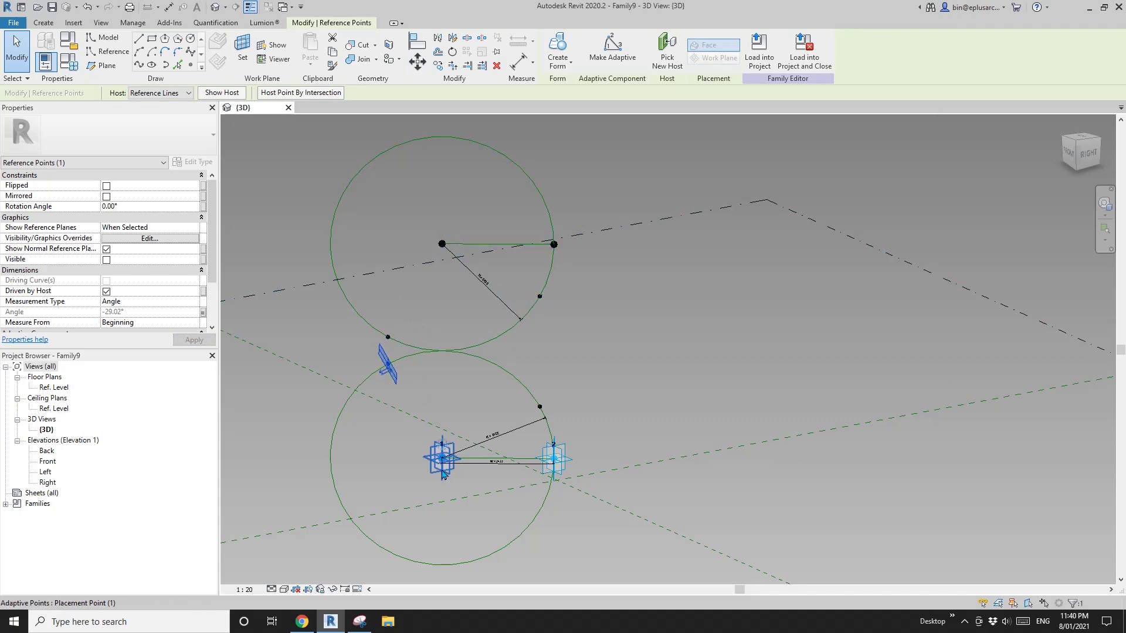
scroll(491, 373, down, 2)
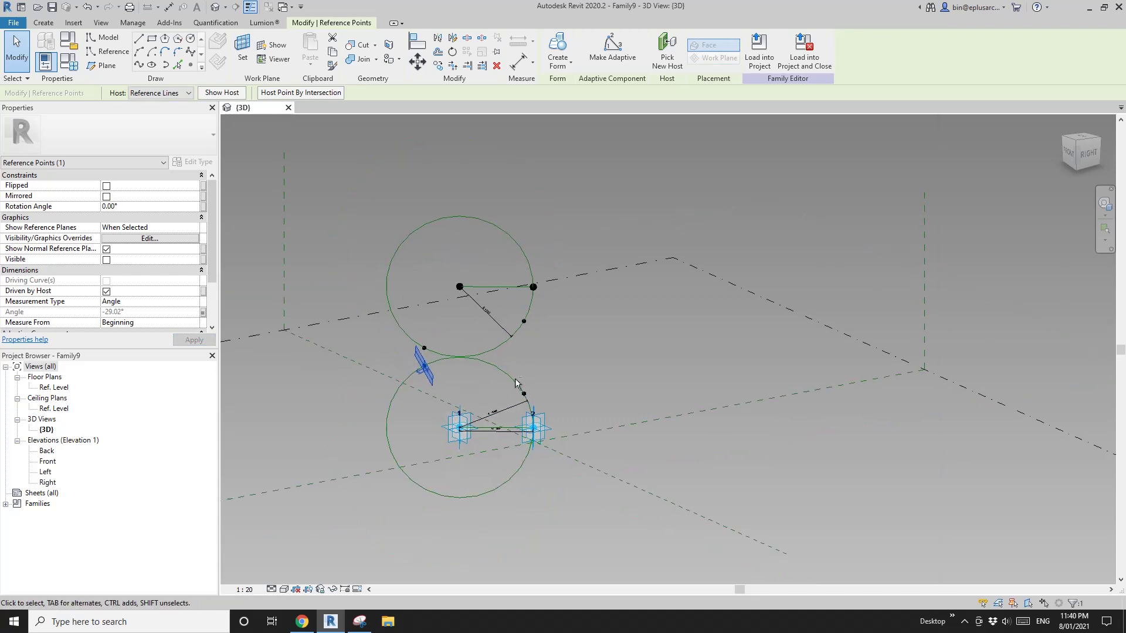
shift+middle_drag(491, 373, 501, 357)
scroll(497, 363, up, 2)
click(518, 318)
middle_drag(518, 318, 526, 307)
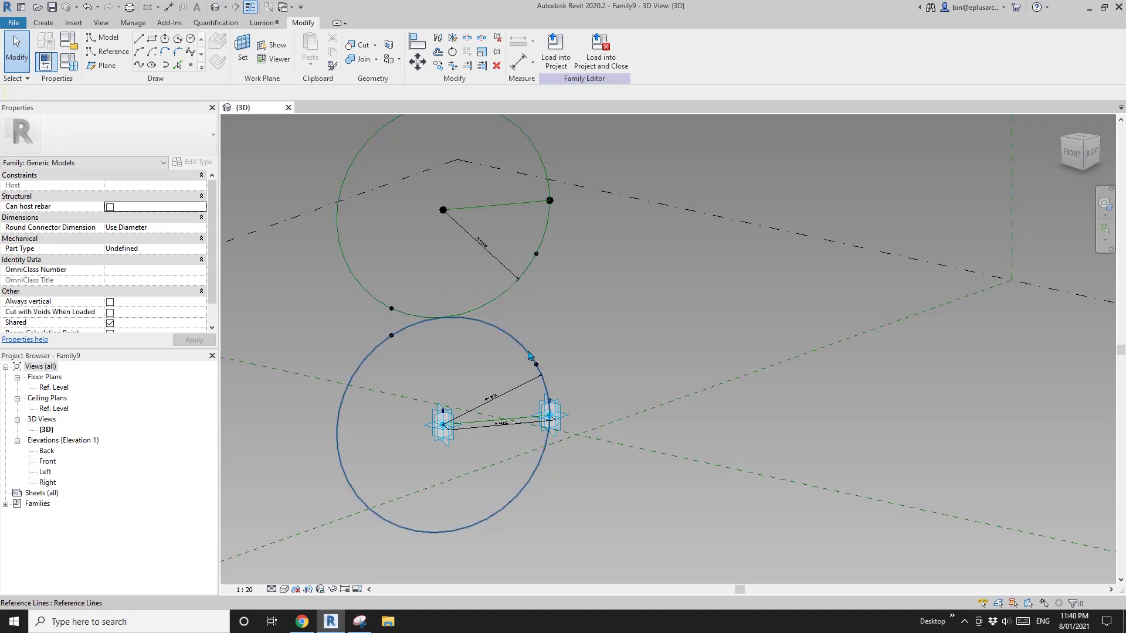
shift+middle_drag(389, 327, 502, 312)
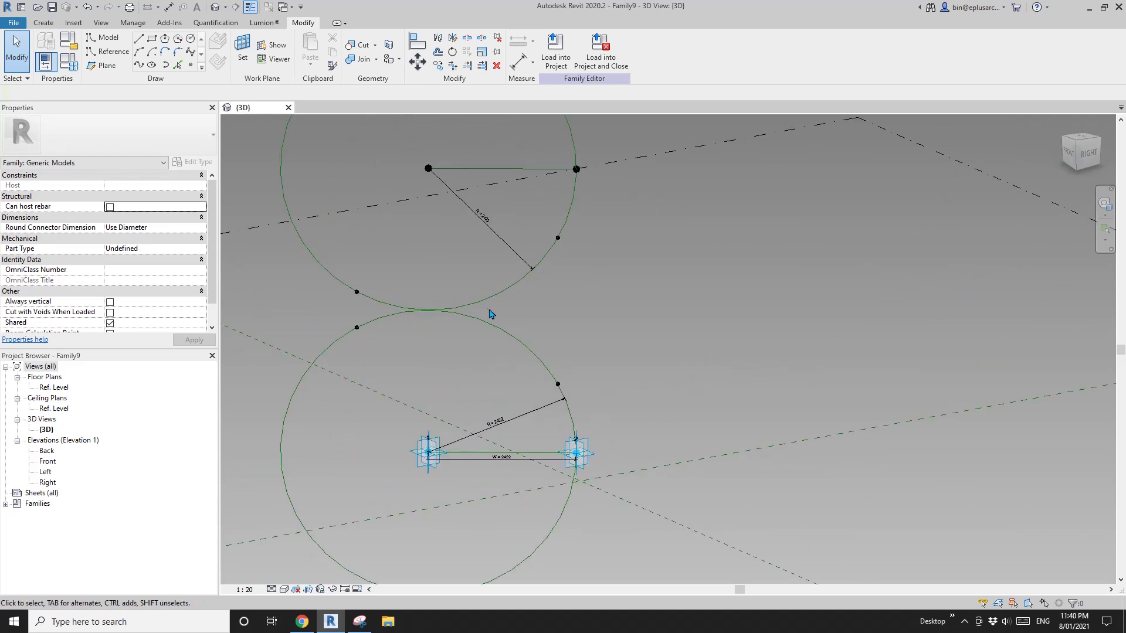
shift+middle_drag(484, 313, 538, 329)
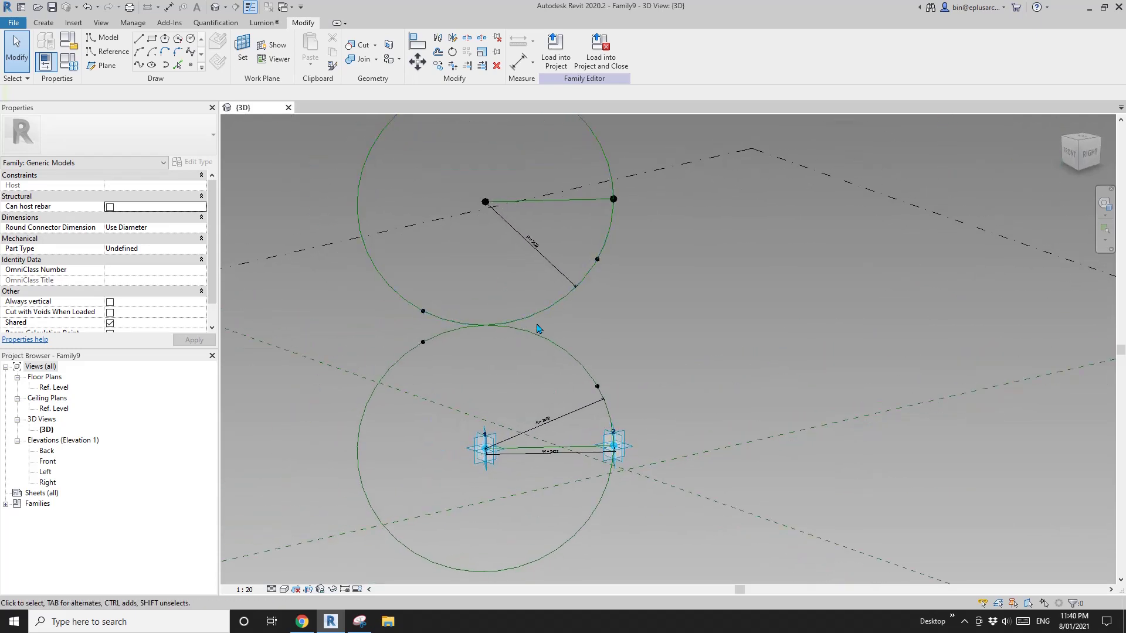
middle_drag(491, 289, 498, 300)
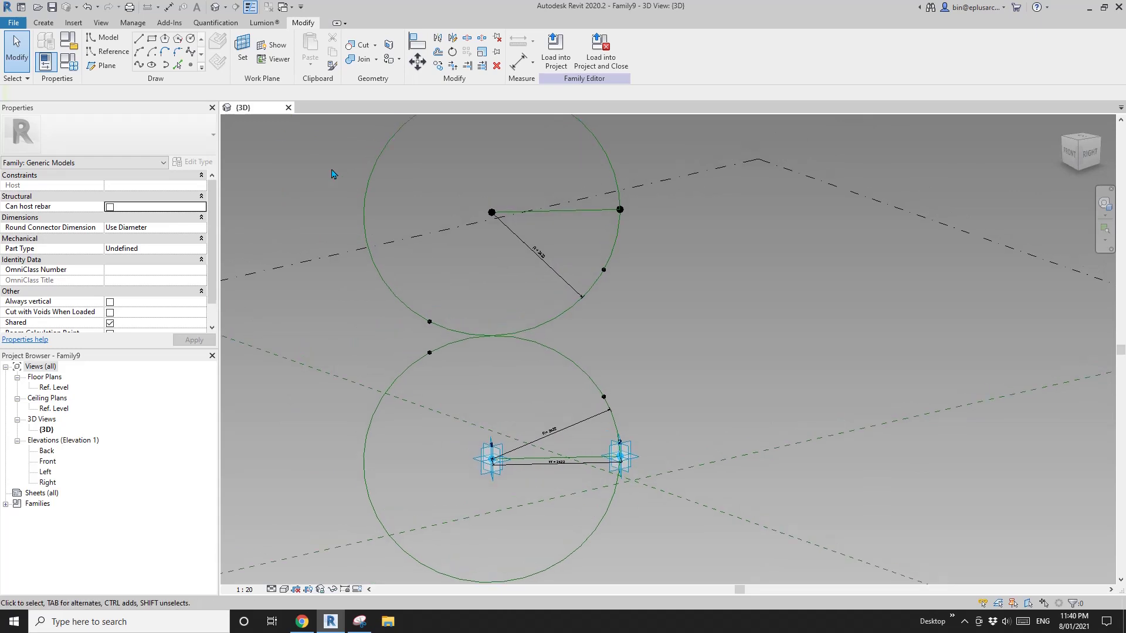
middle_drag(464, 243, 487, 267)
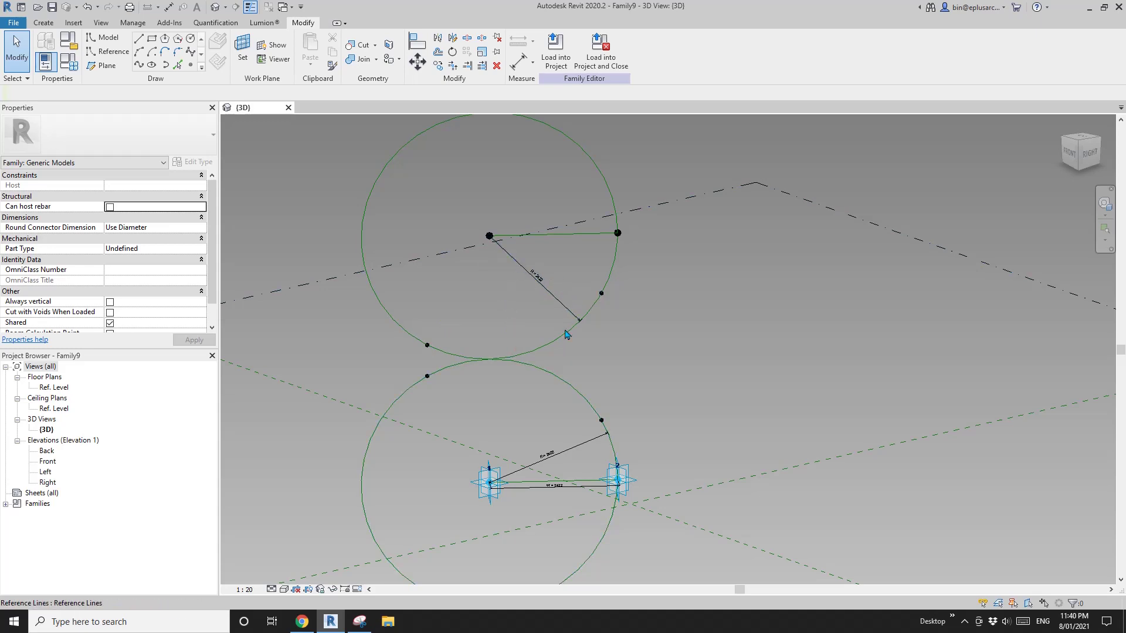
middle_drag(526, 357, 523, 361)
Place a reference point on the upper circle's lower-right arc, between the tangent point and the A1-driven point
click(192, 67)
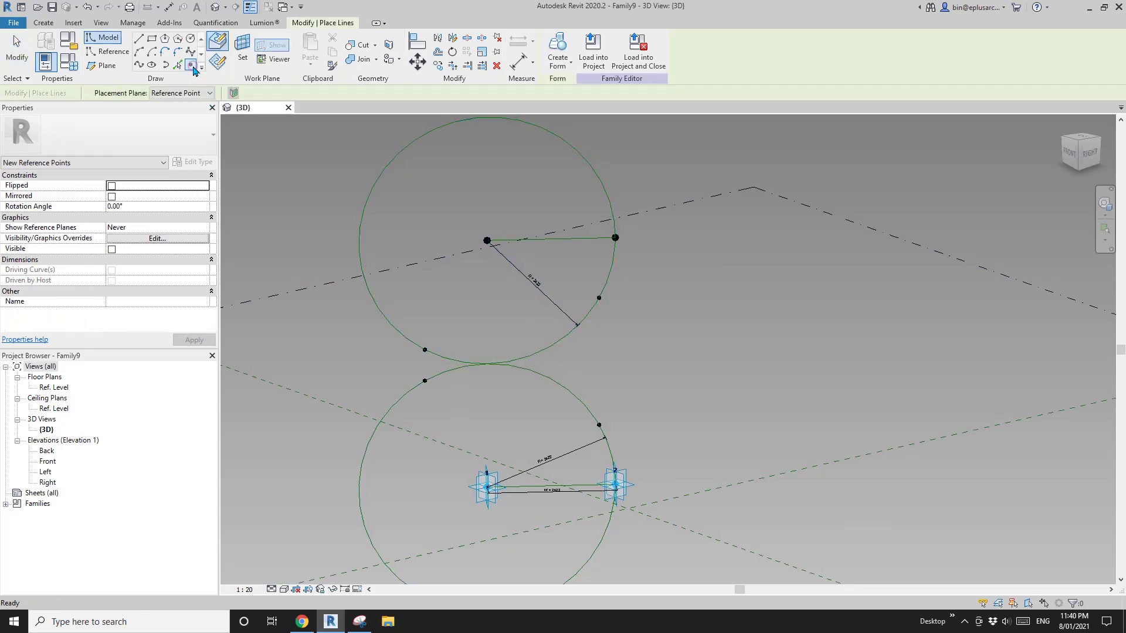
click(545, 349)
key(Escape)
click(545, 349)
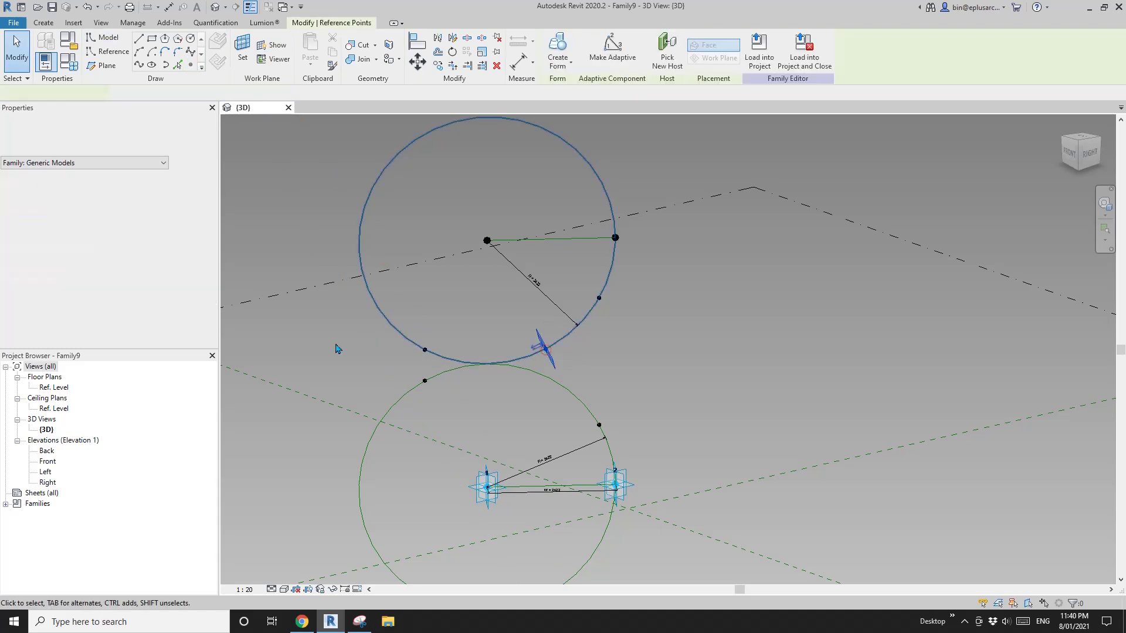
Change the new upper-circle point to the Angle measurement type and associate its angle with a new instance parameter A3
click(198, 306)
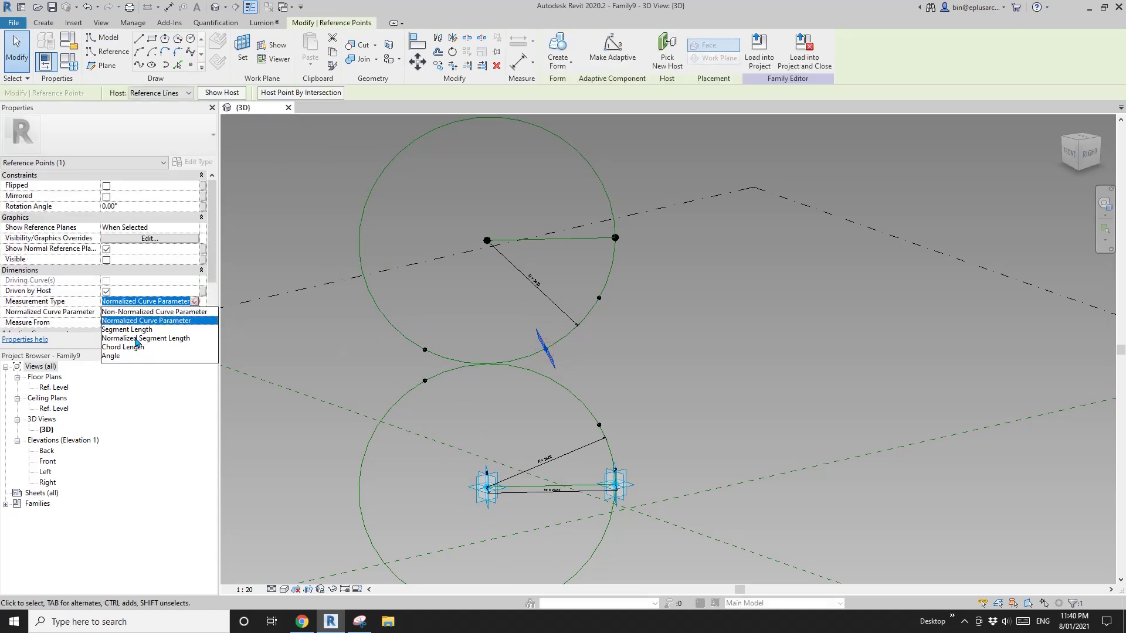
click(111, 354)
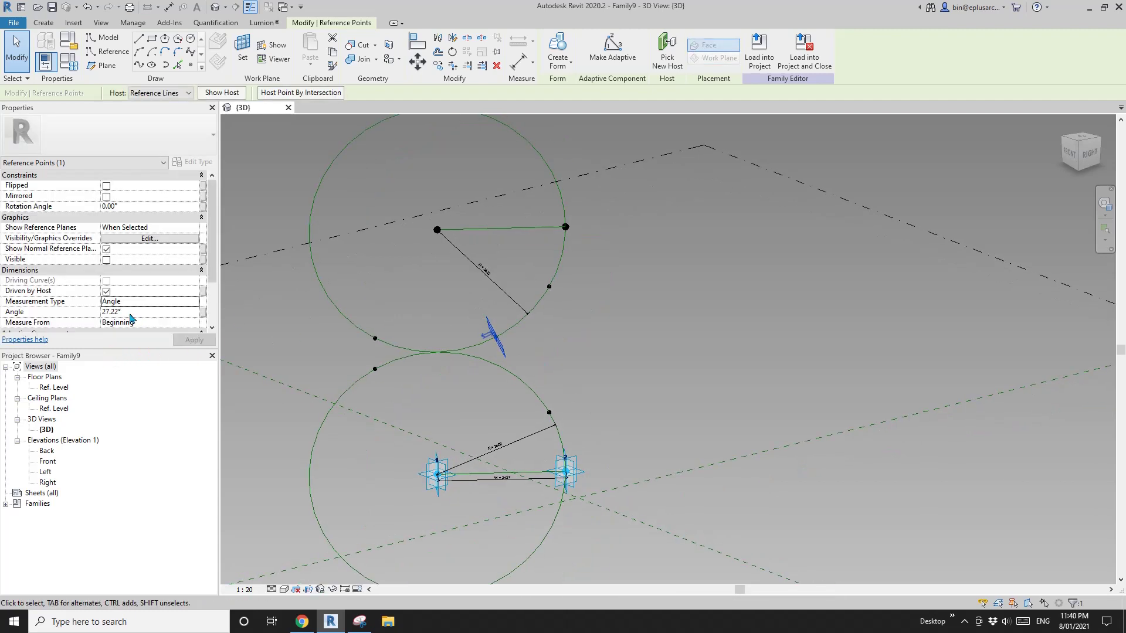
click(202, 312)
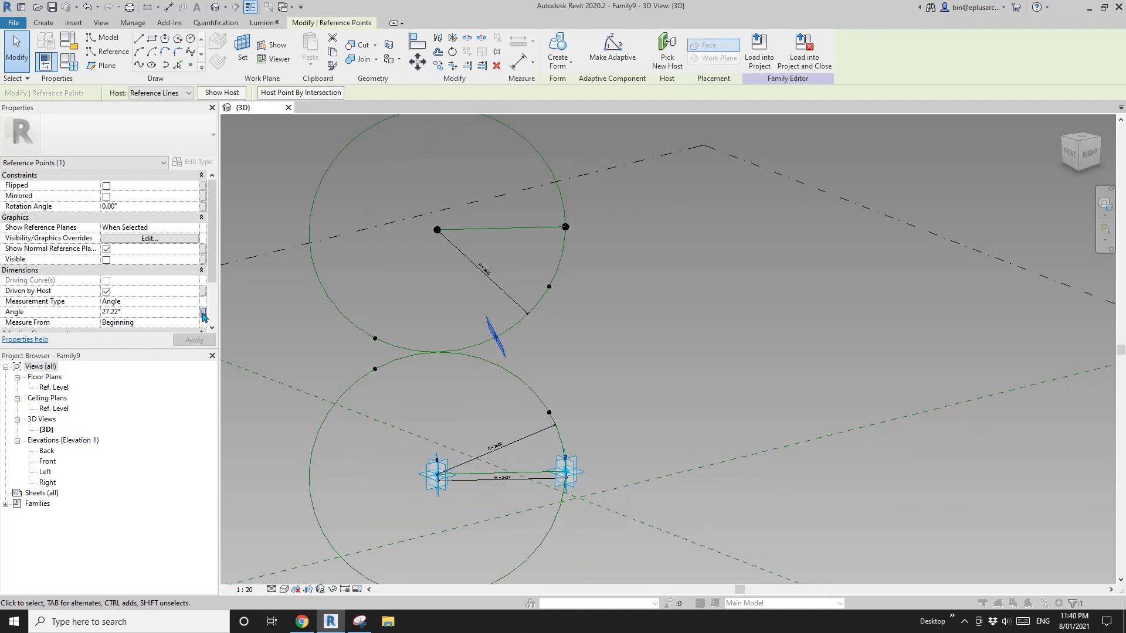
click(333, 353)
text(A3)
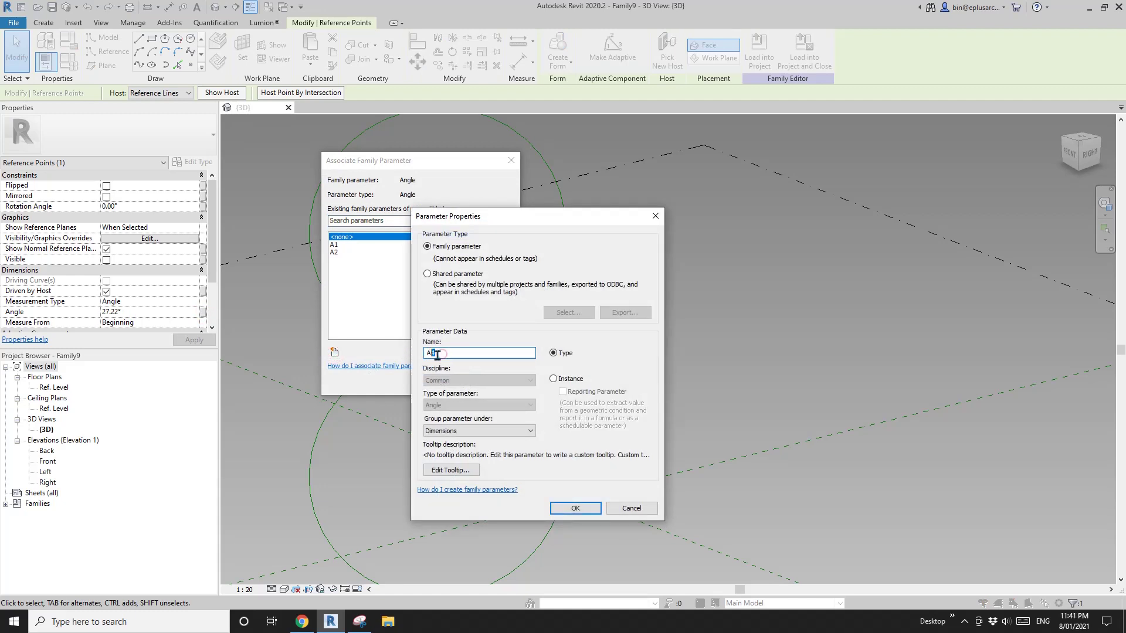
click(576, 508)
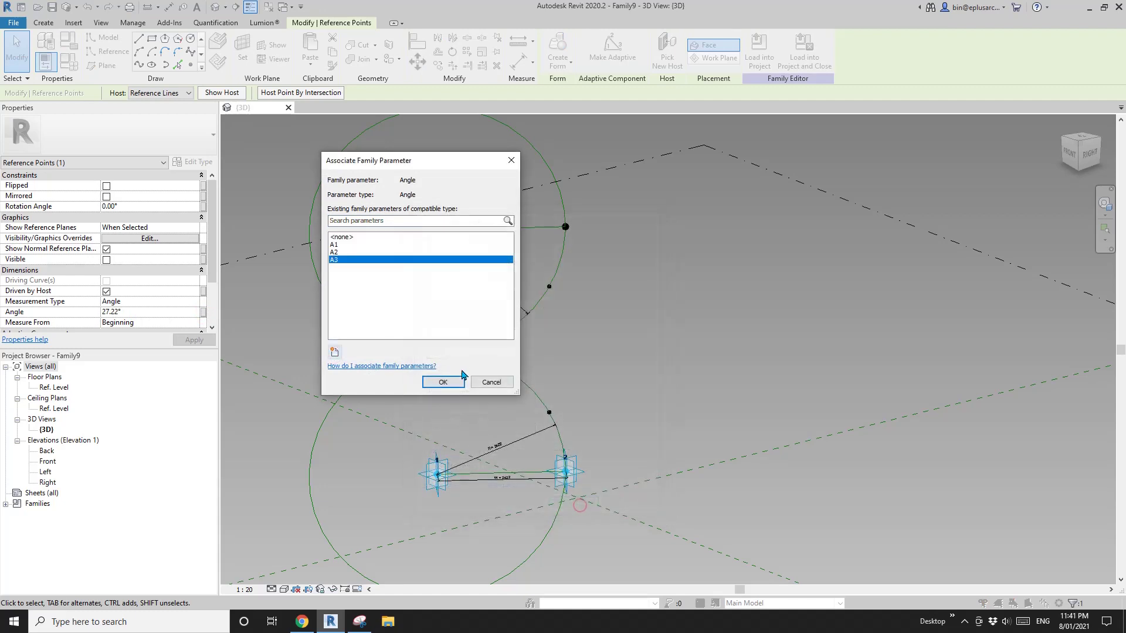
click(442, 381)
Give the A3 parameter the formula A2 + 45° in the family types
click(73, 68)
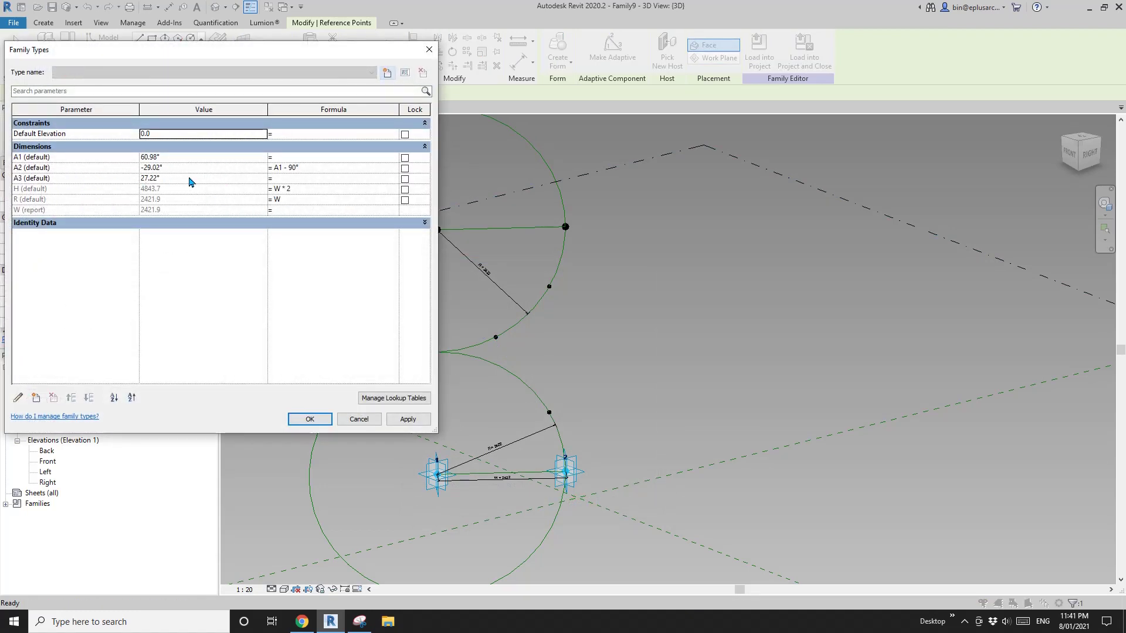
click(285, 178)
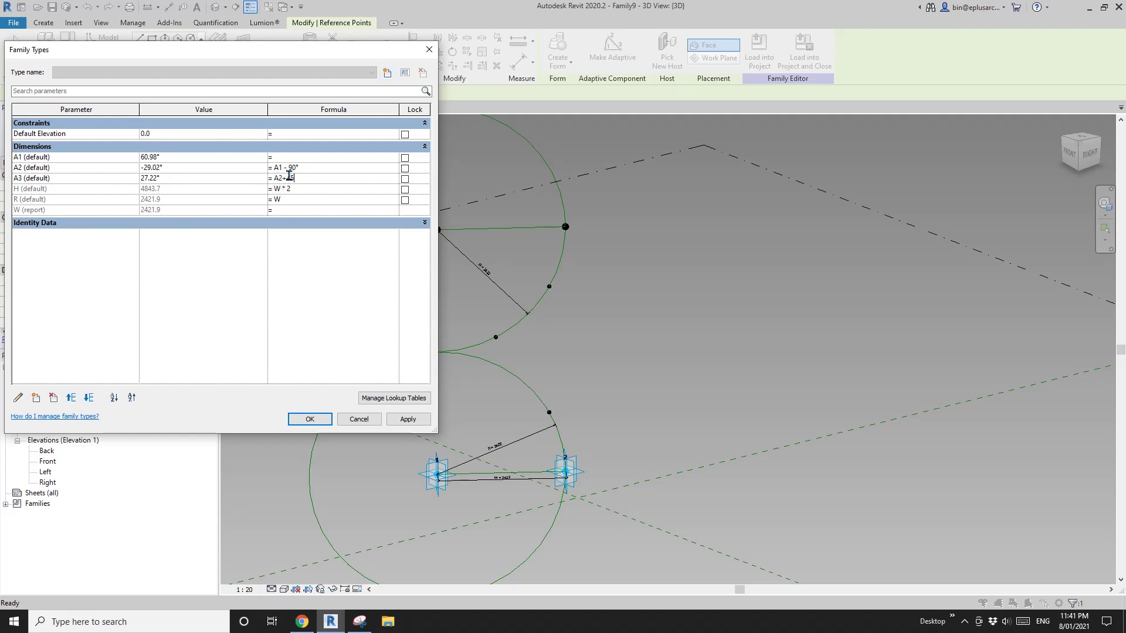
click(408, 419)
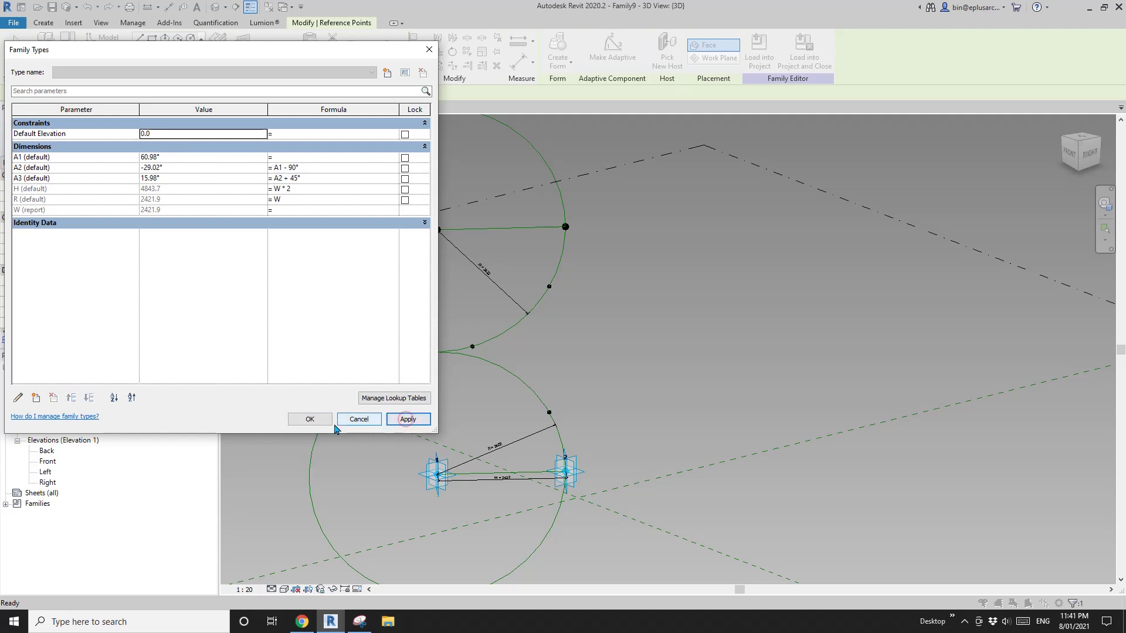
click(310, 420)
key(Escape)
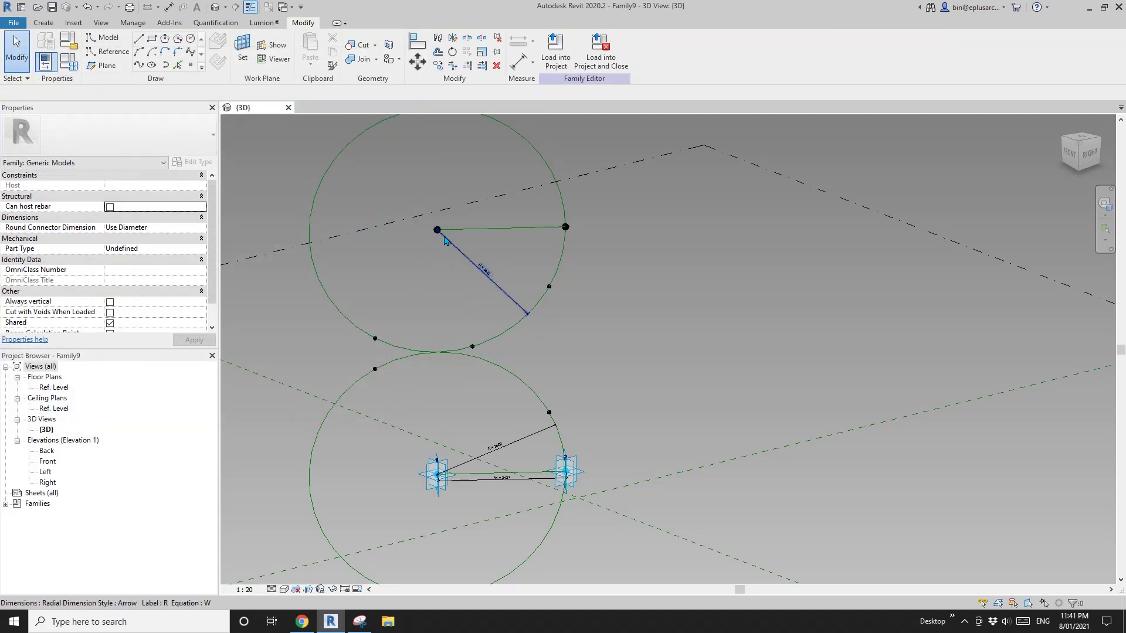
Place a reference point on the lower circle's upper-right arc, just past the point where the circles touch
middle_drag(532, 336, 568, 304)
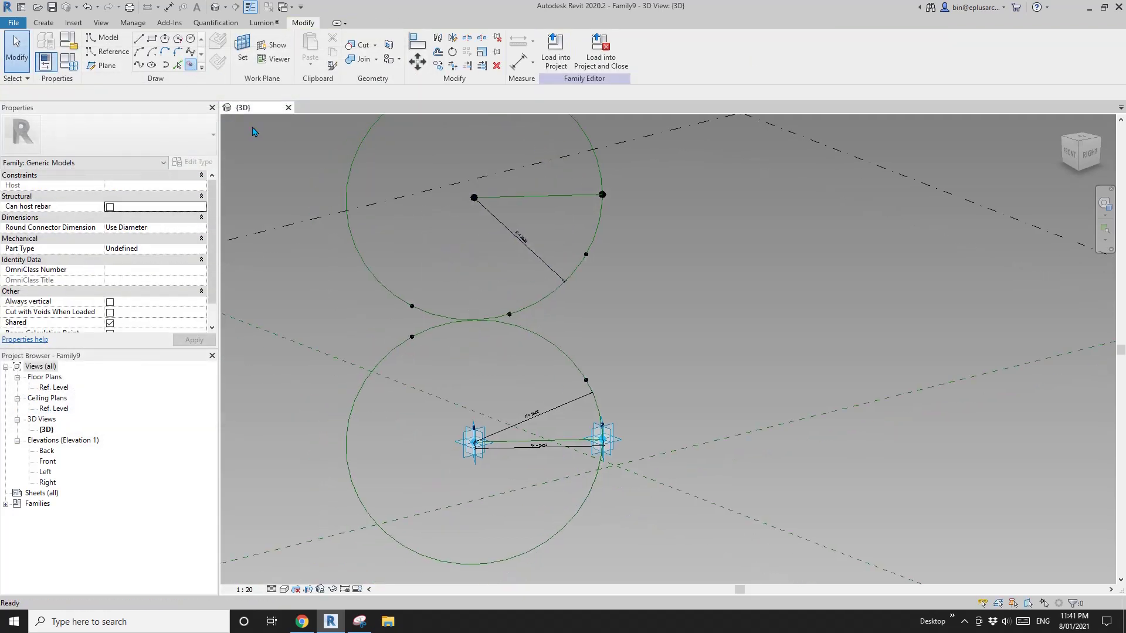
key(l)
key(i)
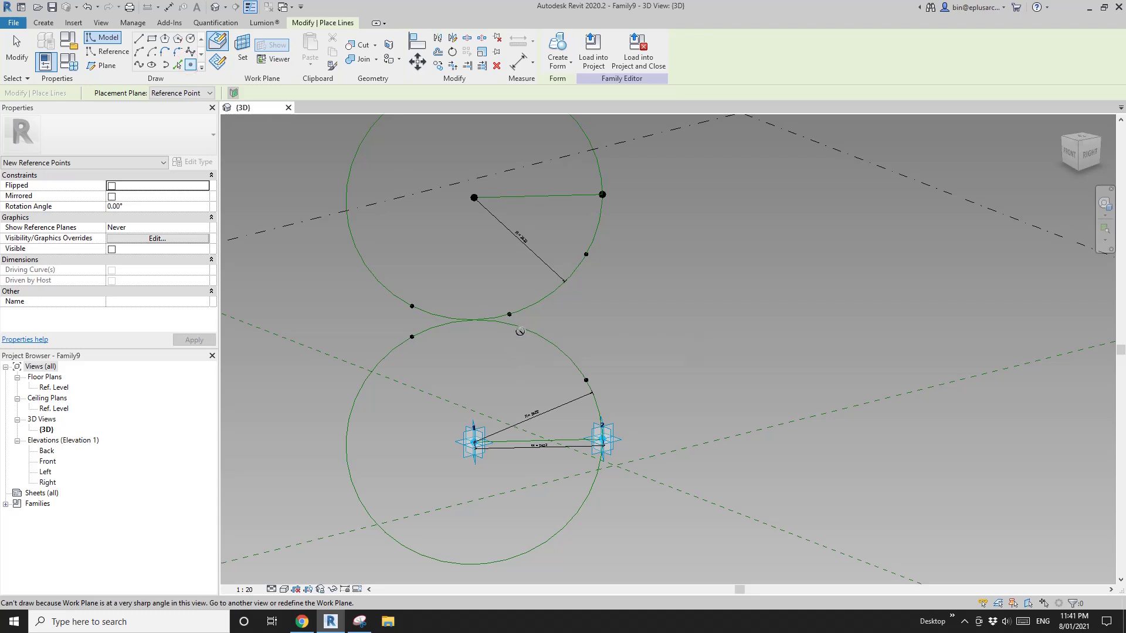
shift+middle_drag(546, 349, 603, 377)
click(526, 323)
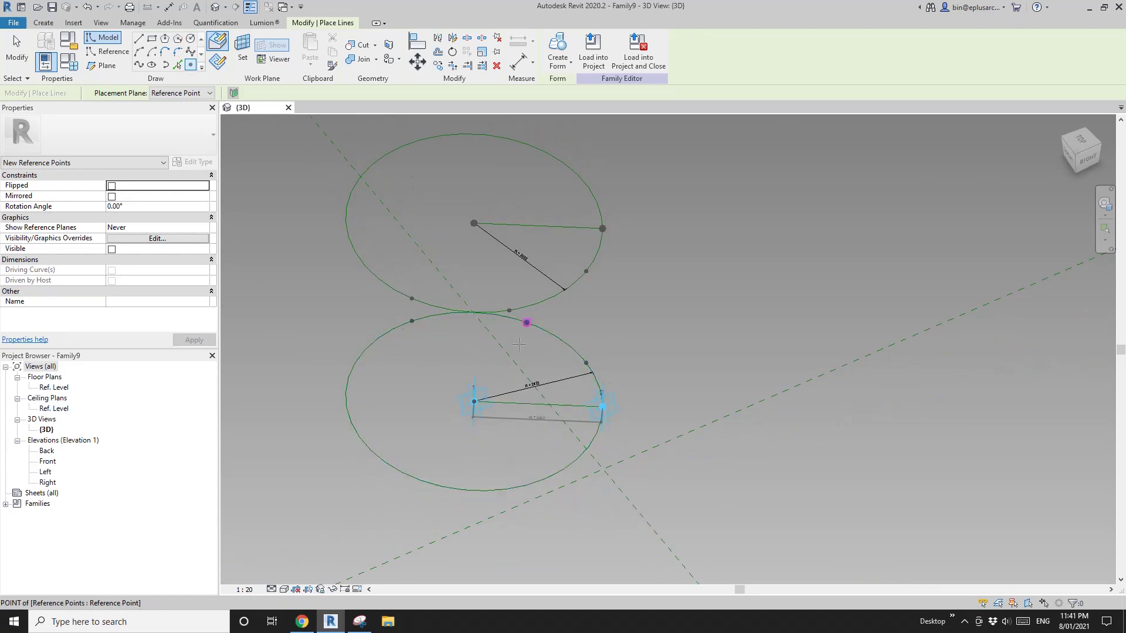
shift+middle_drag(526, 322, 570, 245)
key(Escape)
key(Escape)
click(527, 326)
Change the new lower-circle point to the Angle measurement type and associate its angle with parameter A3
shift+middle_drag(528, 326, 508, 282)
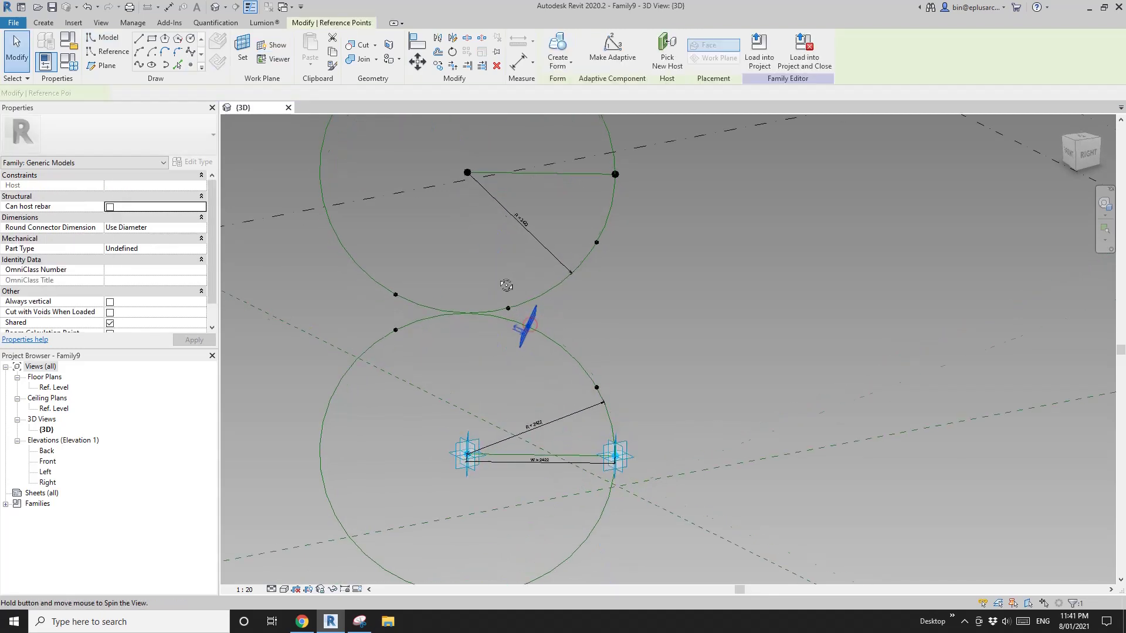
click(202, 312)
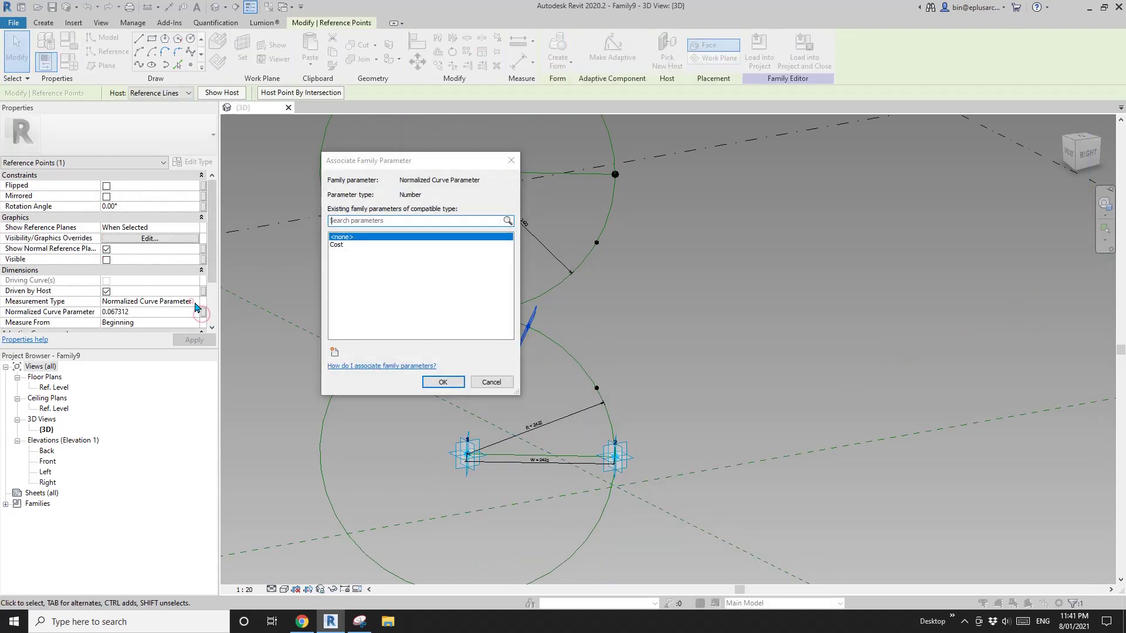
key(Escape)
click(194, 302)
click(176, 356)
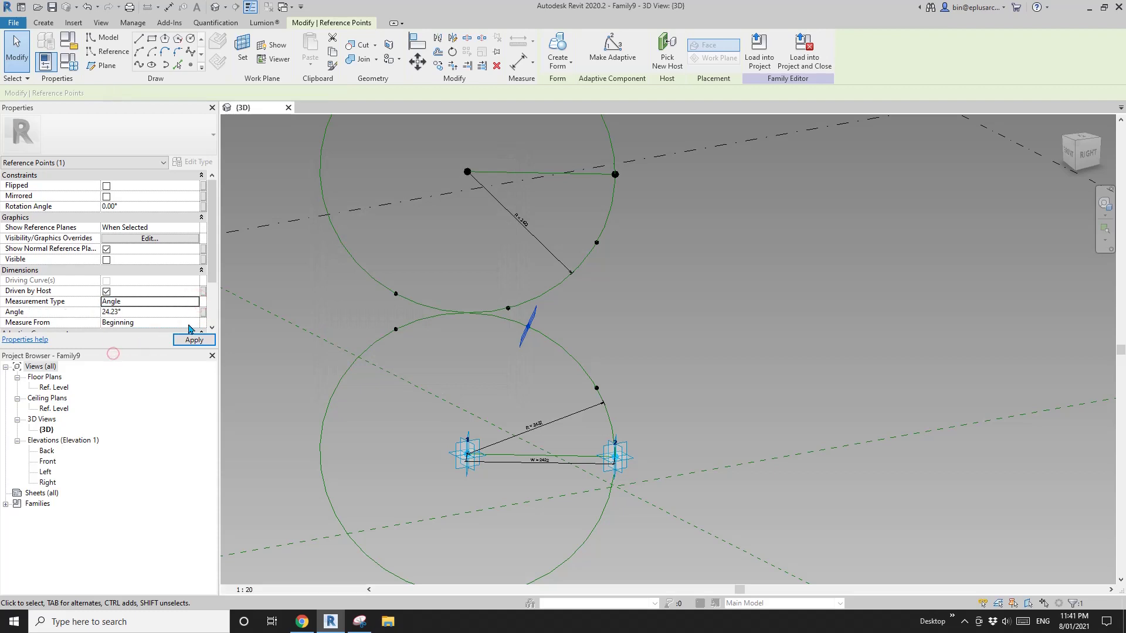
click(203, 313)
click(337, 261)
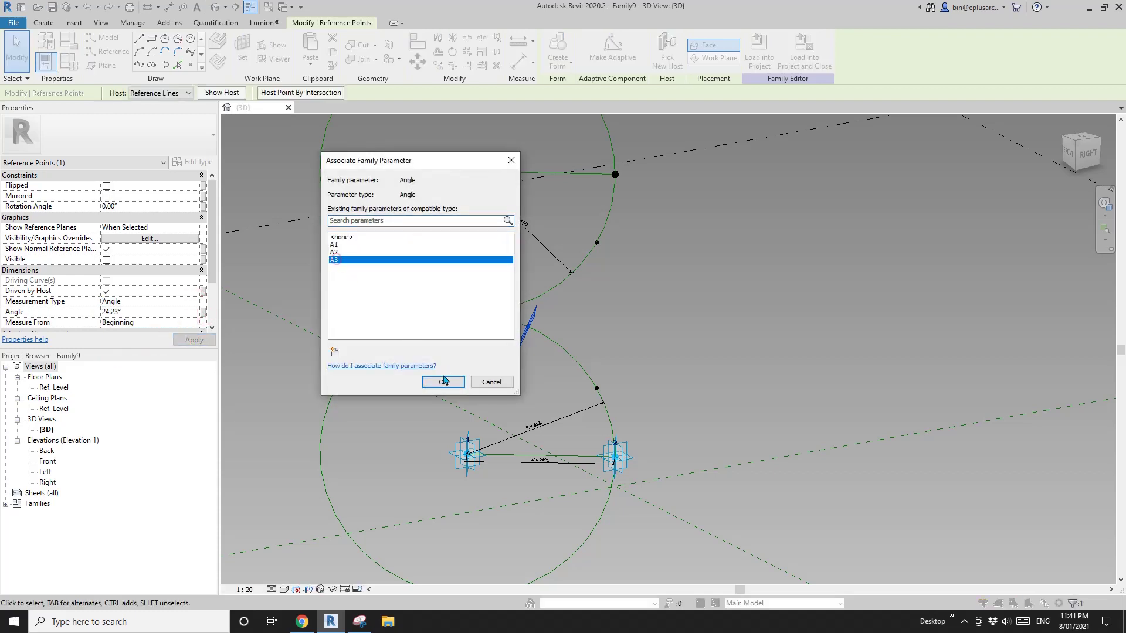
click(442, 382)
shift+middle_drag(641, 316, 631, 271)
click(631, 272)
Delete the A3-driven reference point from the lower circle
scroll(623, 246, down, 4)
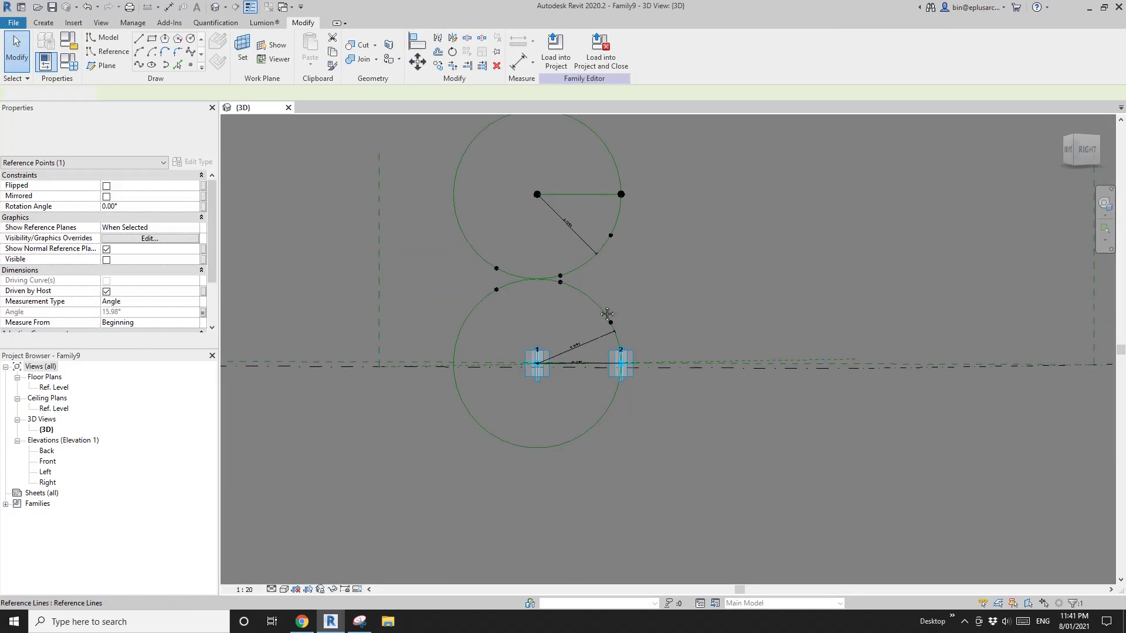
scroll(573, 255, up, 2)
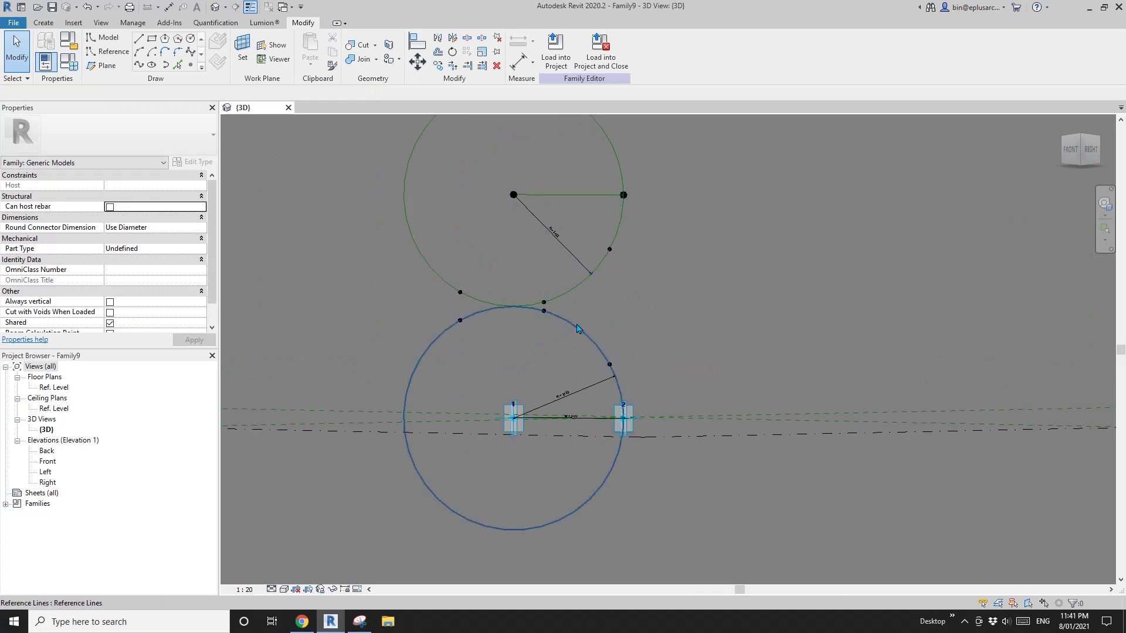
scroll(543, 316, up, 2)
click(544, 312)
scroll(586, 325, up, 2)
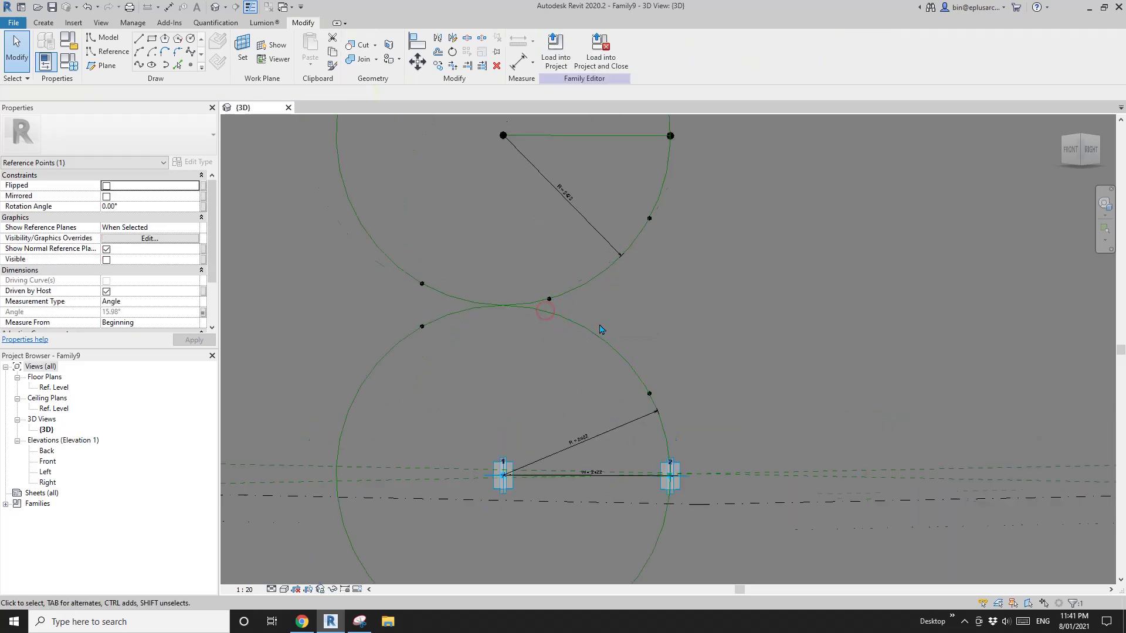
middle_drag(599, 325, 521, 371)
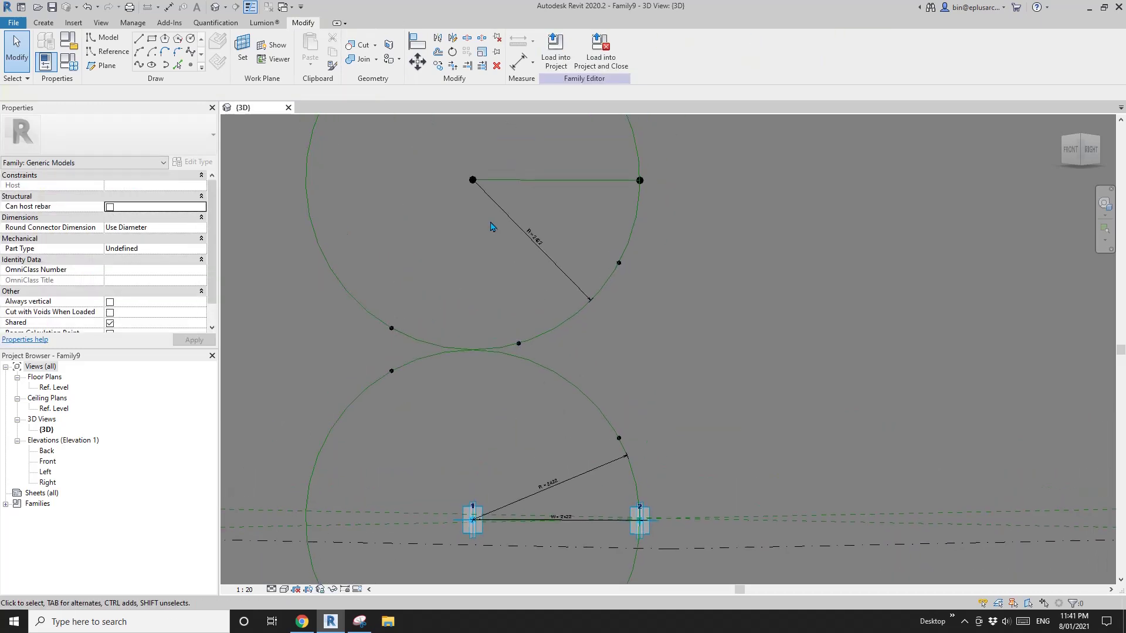
scroll(491, 226, up, 1)
drag(486, 229, 487, 234)
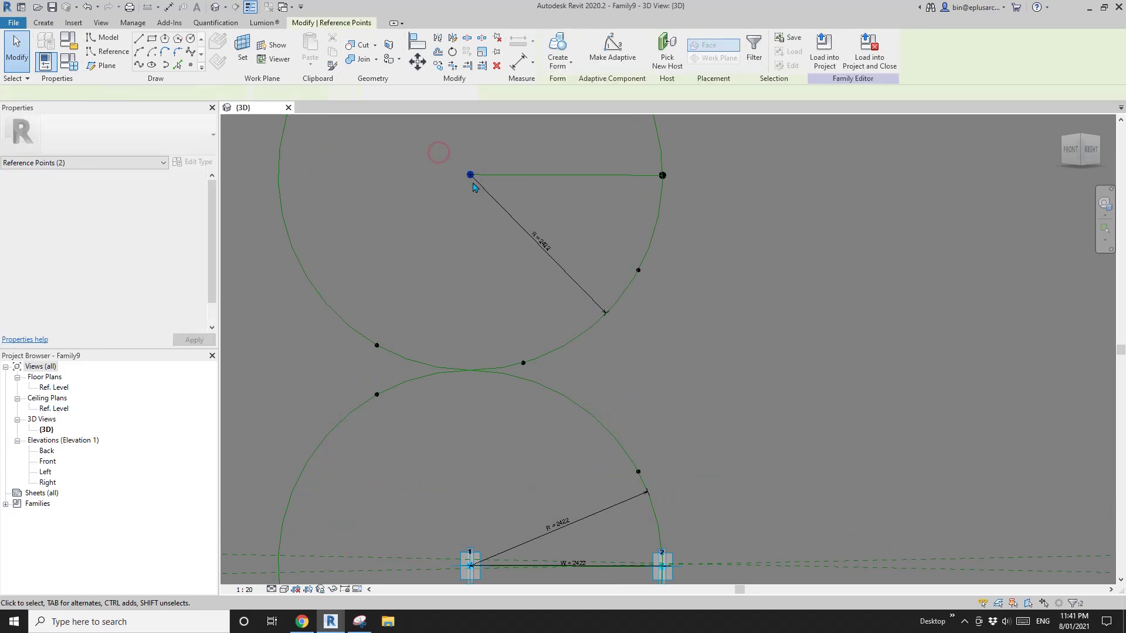
ctrl+drag(510, 338, 541, 382)
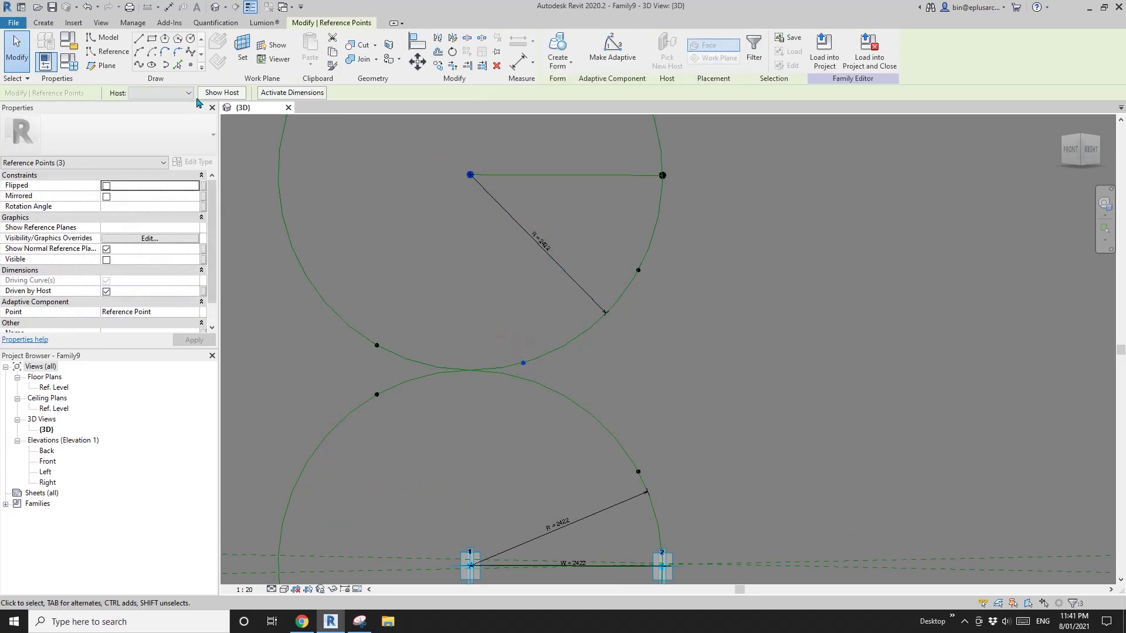
click(140, 65)
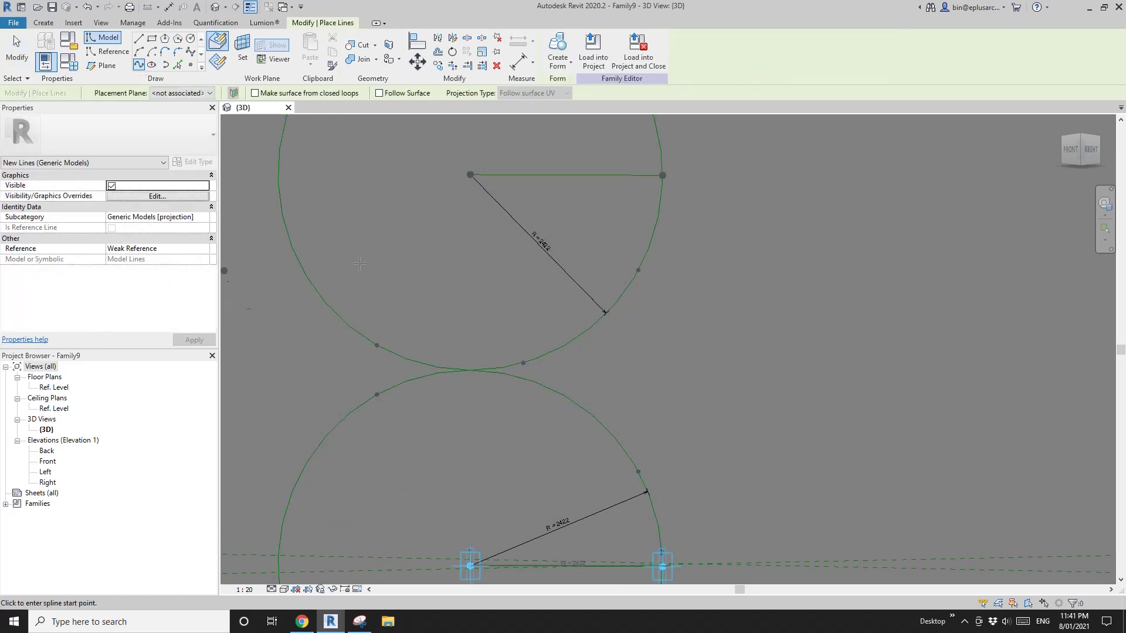
key(Escape)
drag(453, 163, 487, 199)
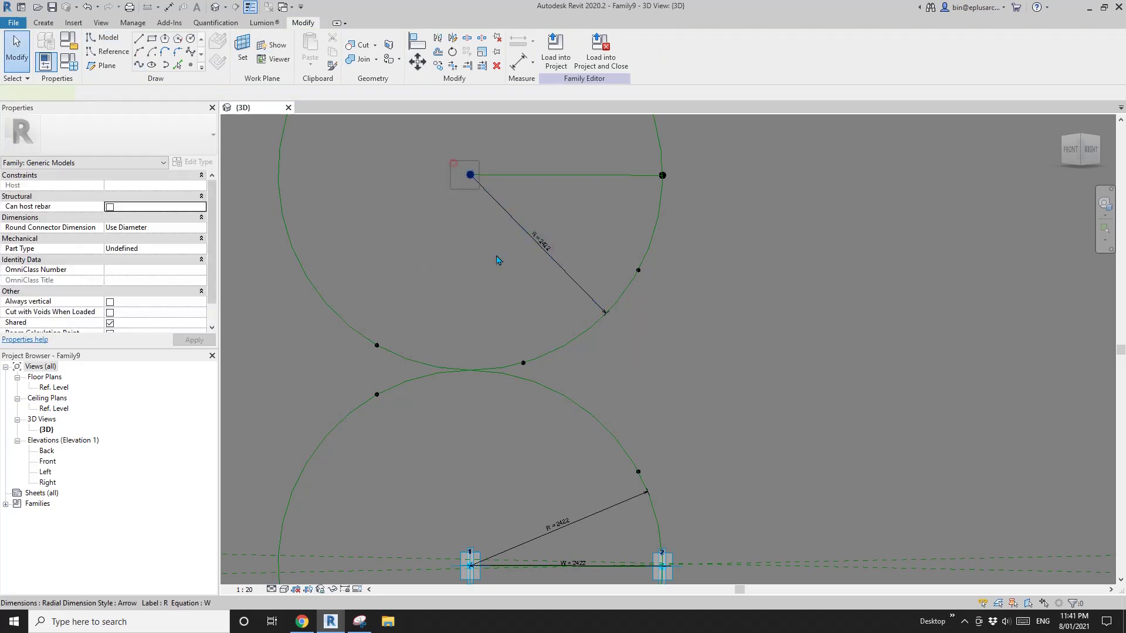
ctrl+drag(495, 300, 541, 382)
click(140, 65)
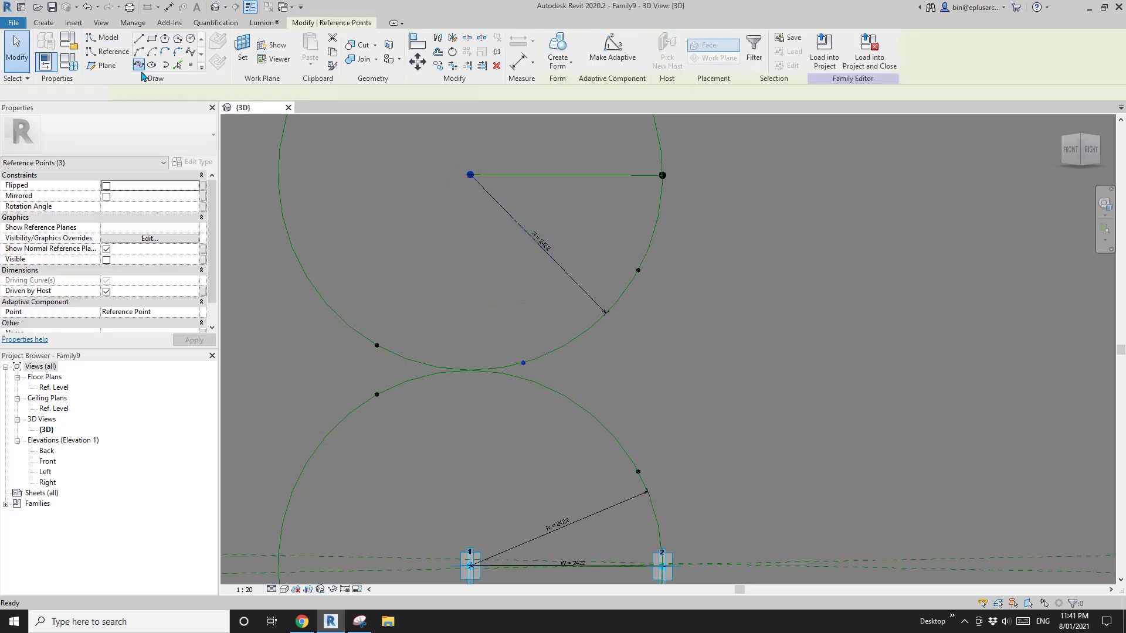
key(Escape)
key(Escape)
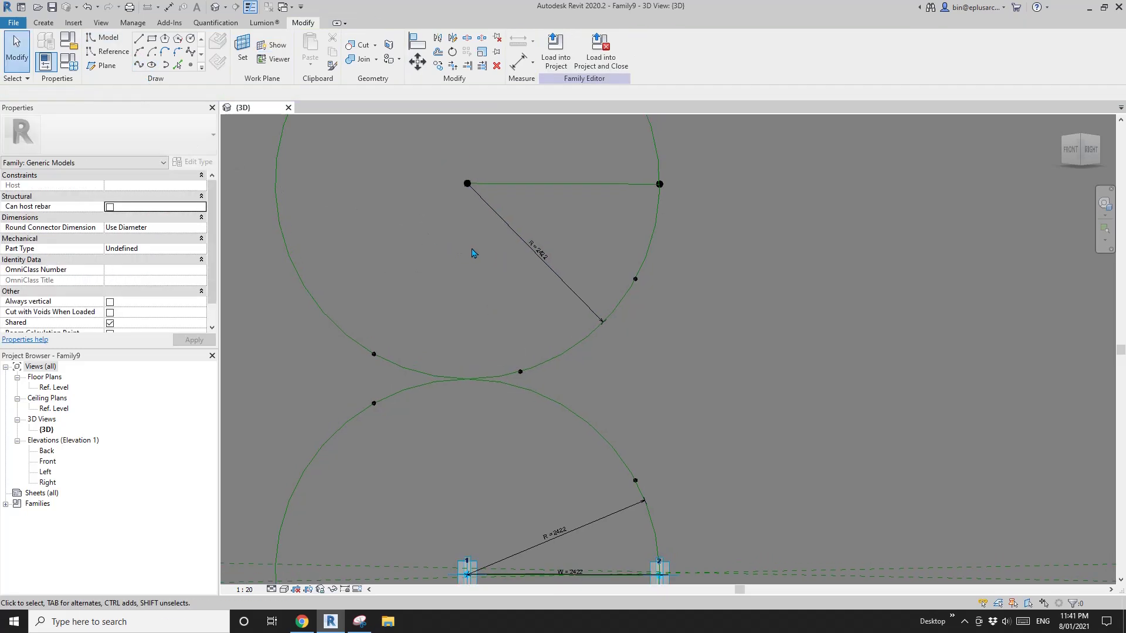
Temporarily hide one of the overlapping reference points at the upper circle's centre
scroll(487, 246, down, 2)
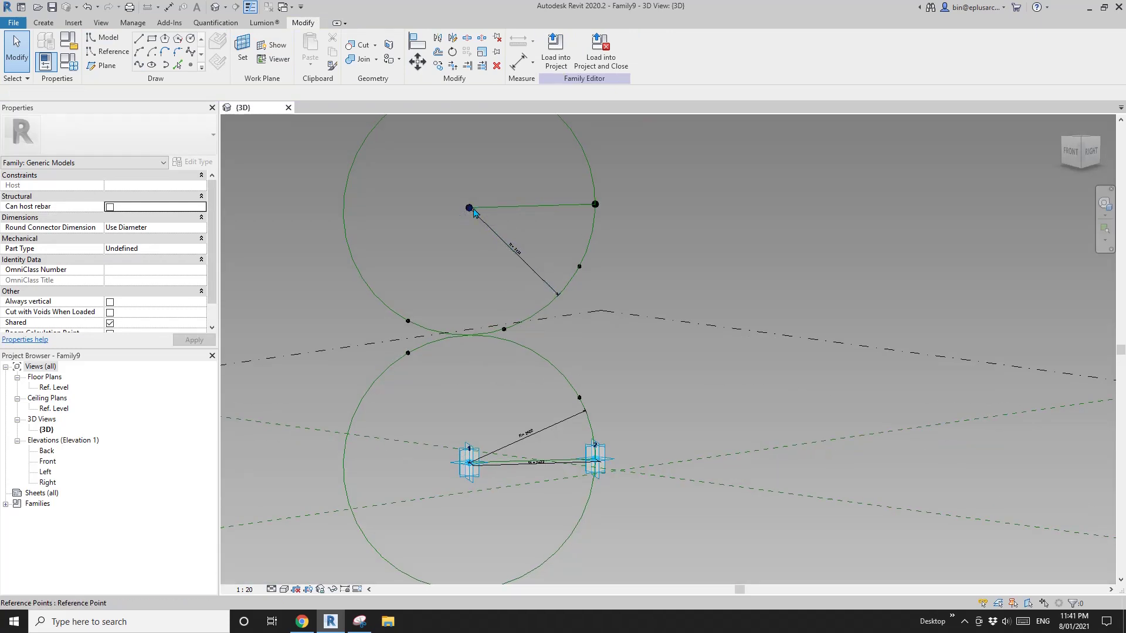
middle_drag(469, 209, 434, 240)
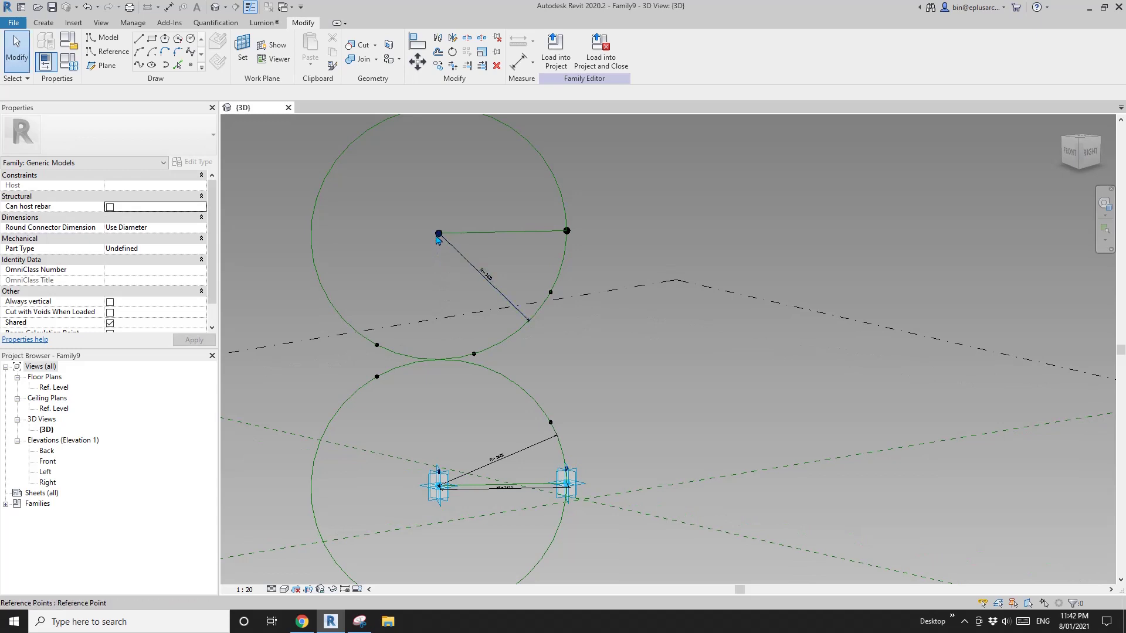
click(437, 238)
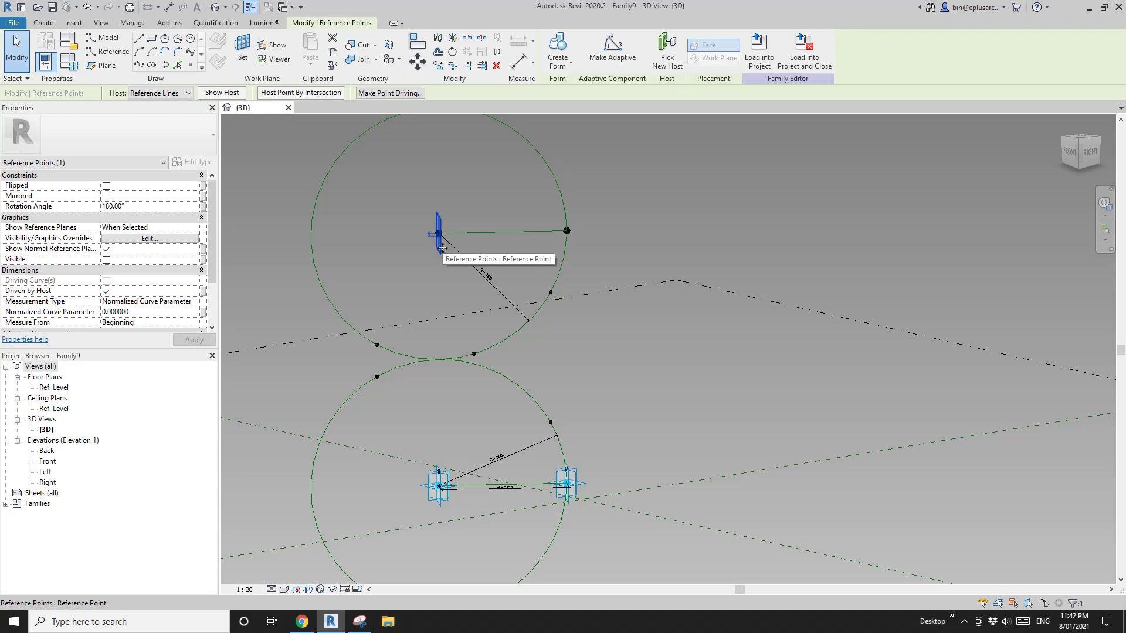
key(h)
key(h)
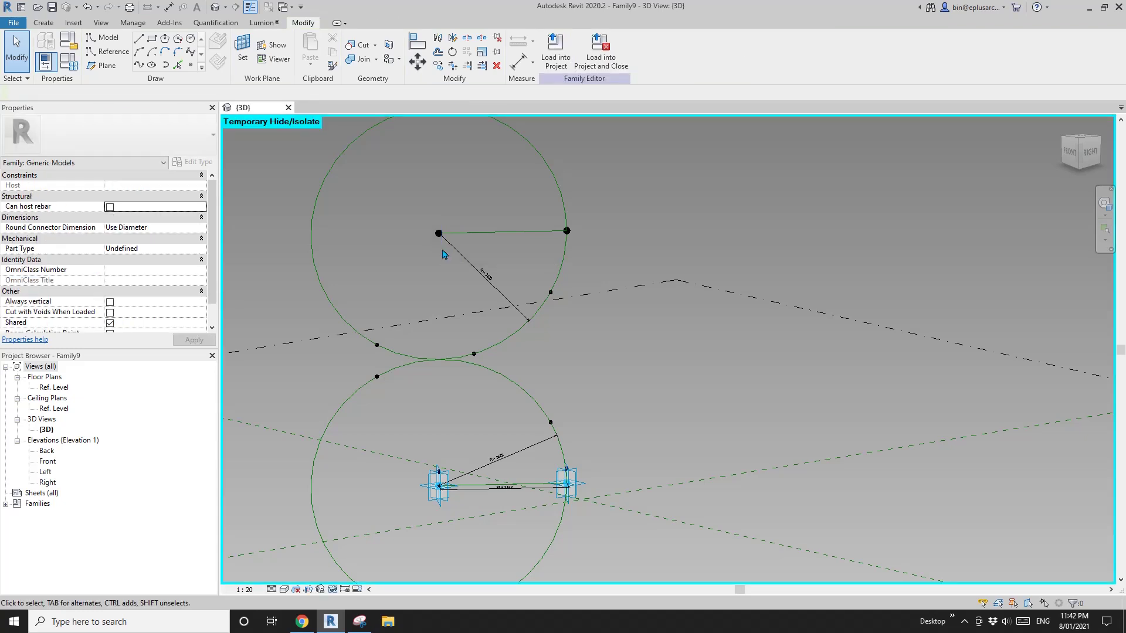
Join the upper circle's centre point to its A3-driven point with a spline and make it a reference line
click(447, 268)
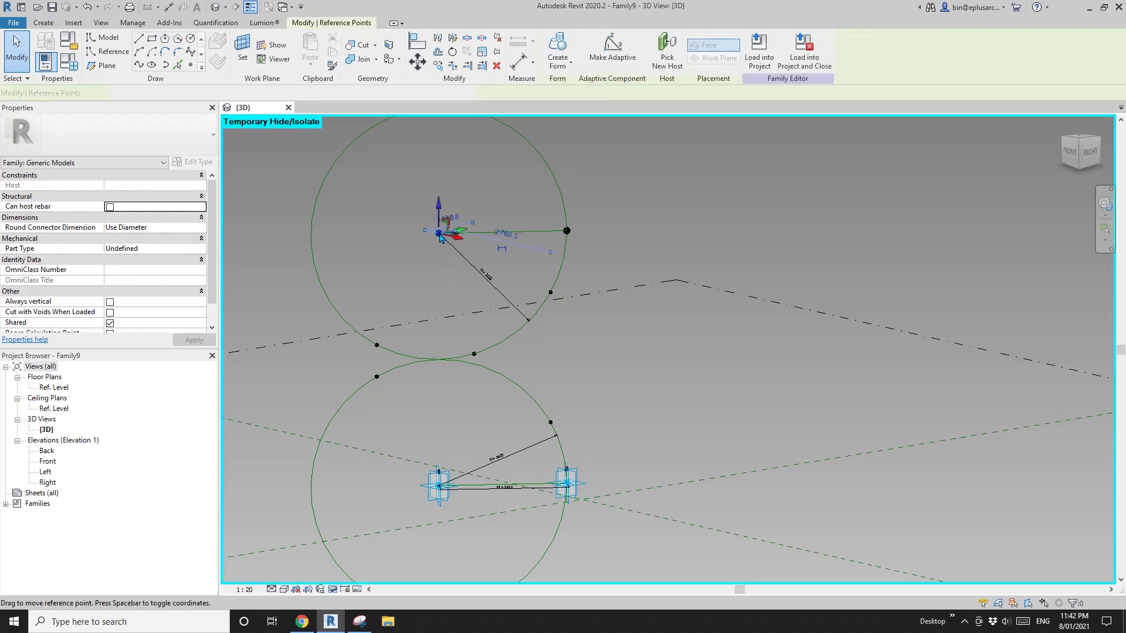
ctrl+click(474, 354)
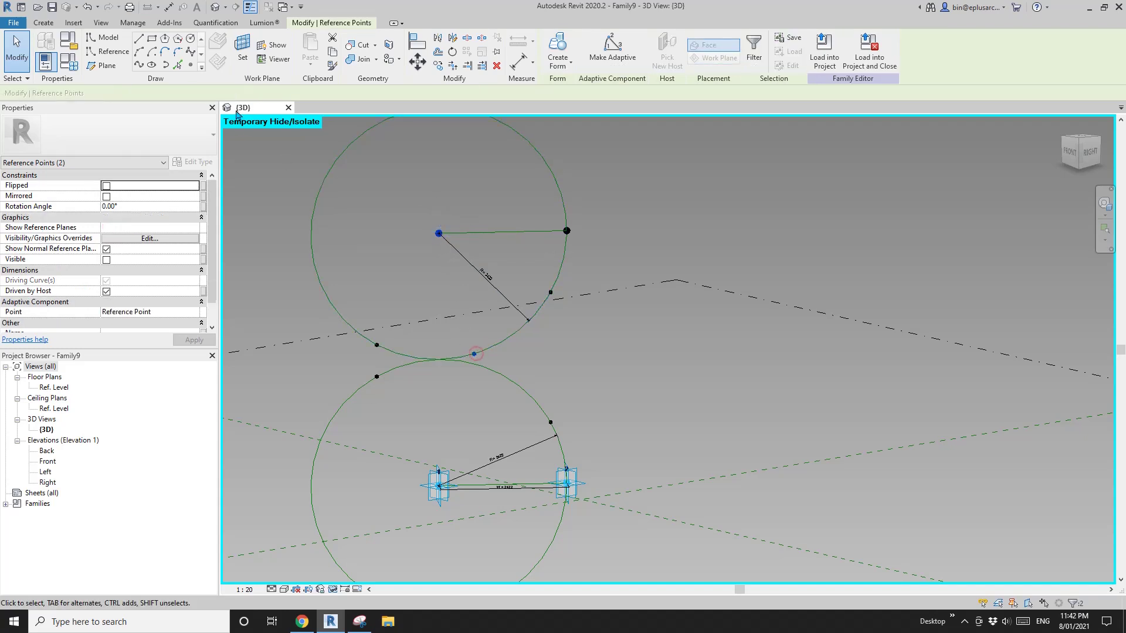
click(139, 65)
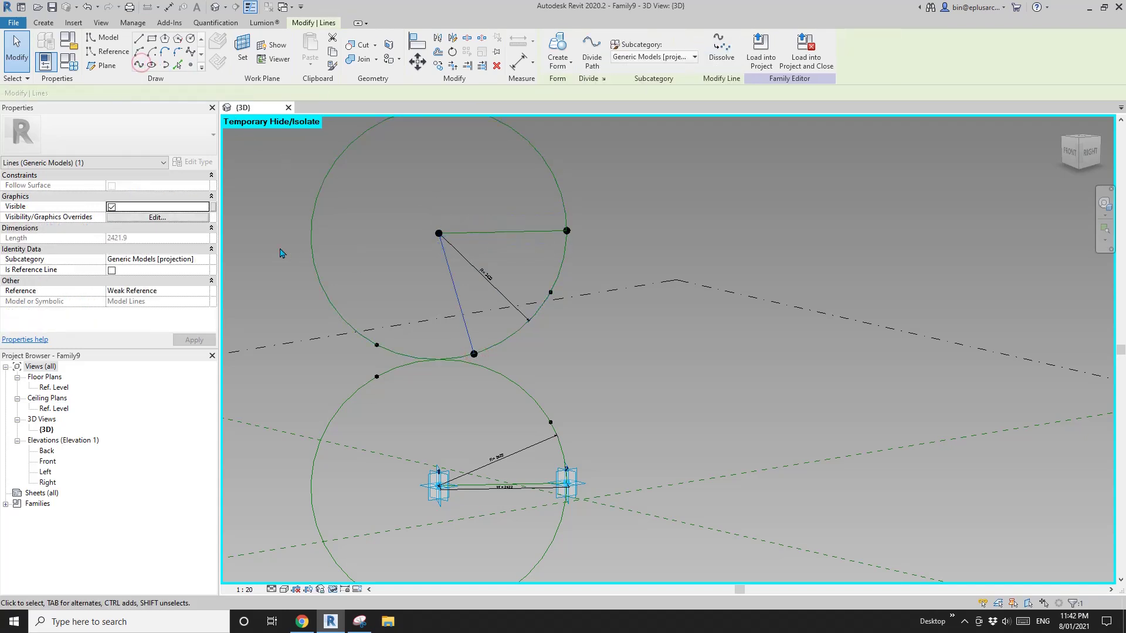
click(112, 270)
Place a reference point on the upper circle's lower-right arc and host it by intersection with the lower circle
shift+middle_drag(469, 293, 495, 357)
scroll(480, 377, up, 2)
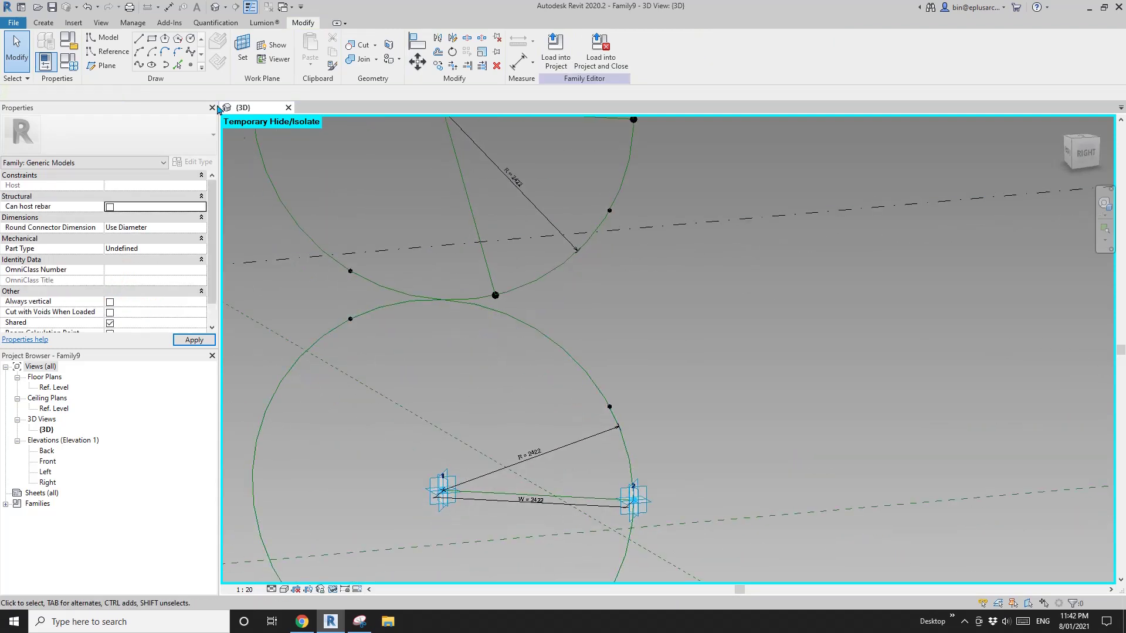
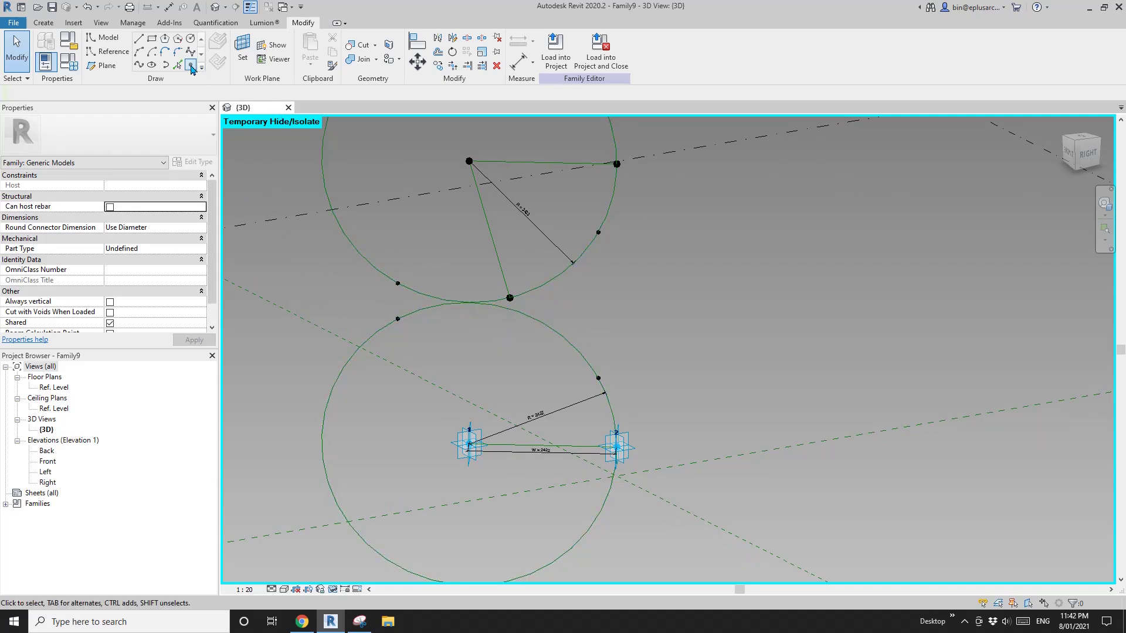
click(192, 66)
click(554, 281)
key(Escape)
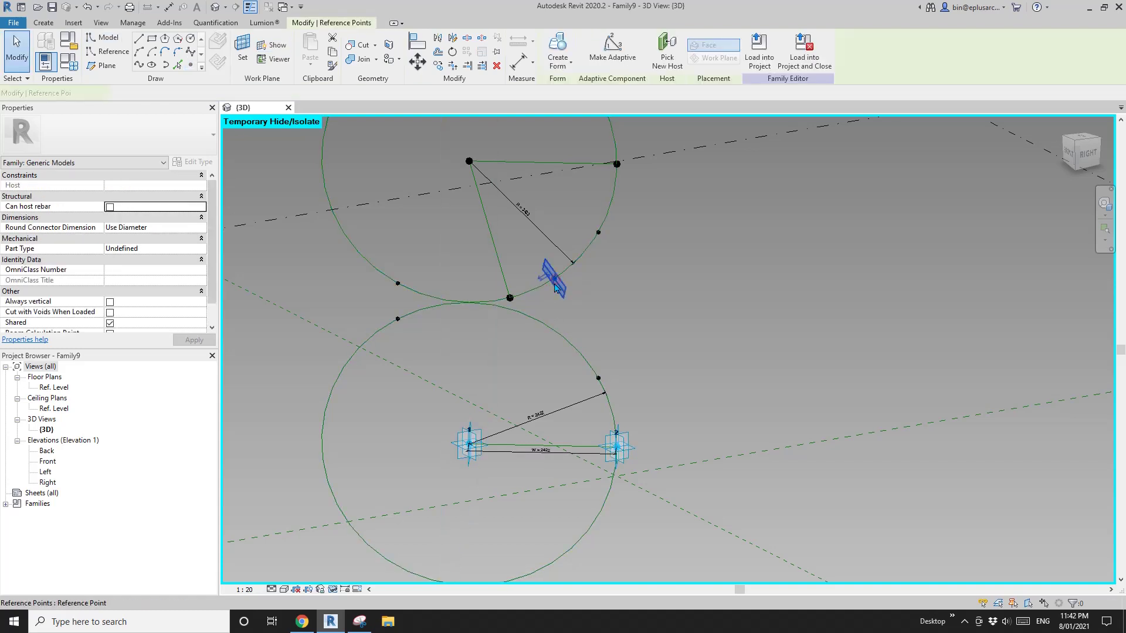
click(555, 283)
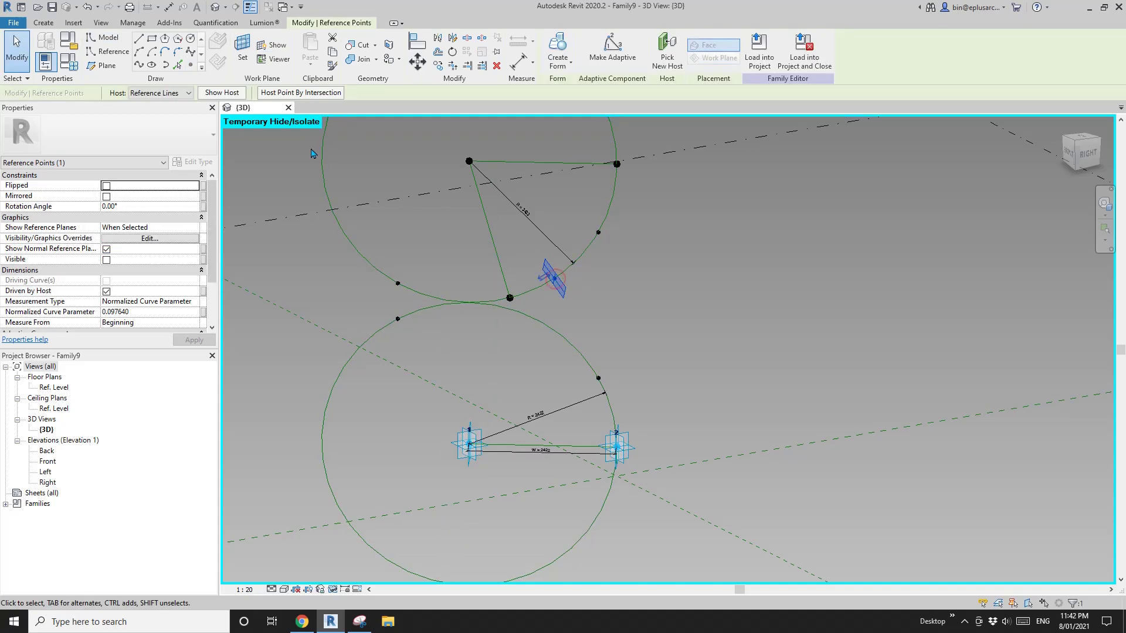
click(312, 96)
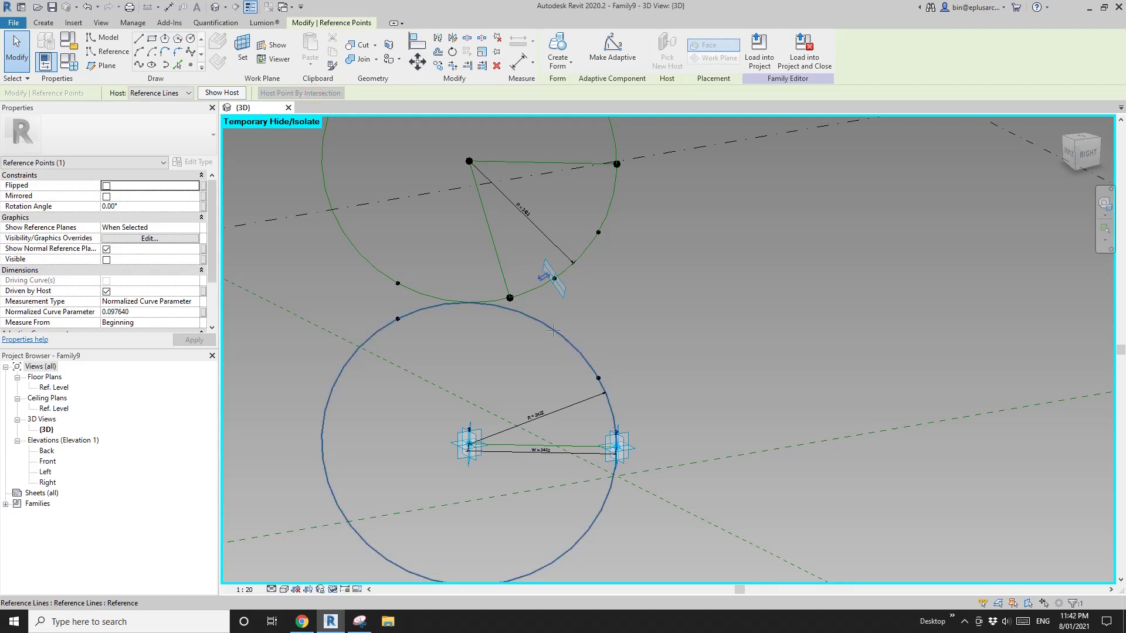
click(553, 330)
key(Escape)
Set the work plane to the horizontal plane of the reference point where the two circles touch
shift+middle_drag(481, 351, 476, 318)
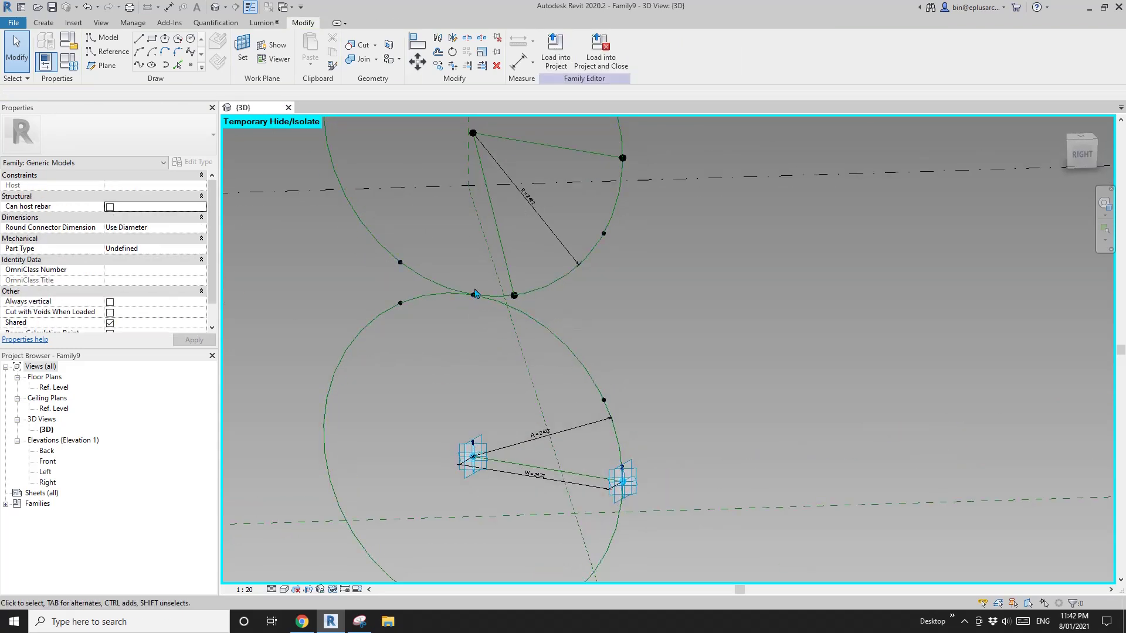
shift+middle_drag(475, 300, 352, 235)
click(107, 52)
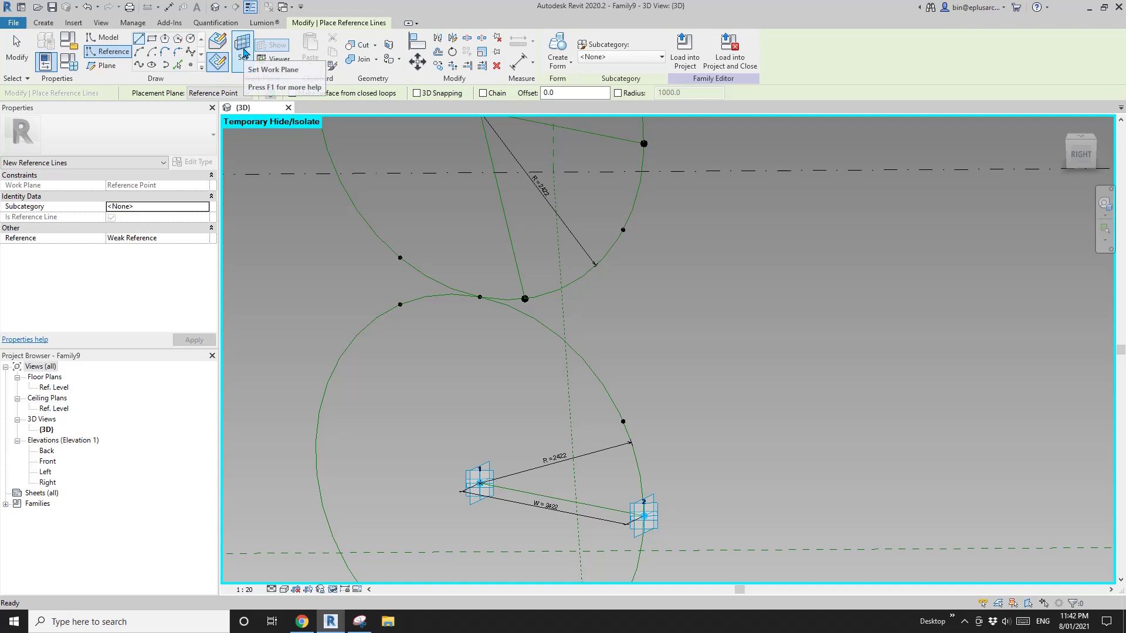
key(Escape)
shift+middle_drag(463, 293, 477, 285)
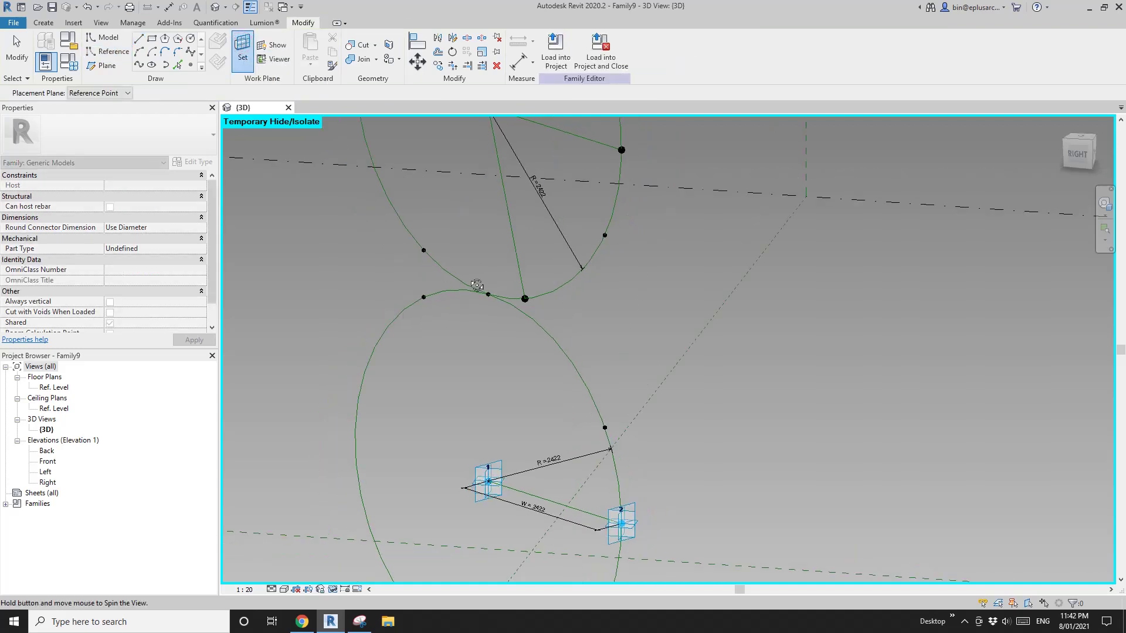
key(Tab)
shift+middle_drag(489, 296, 489, 292)
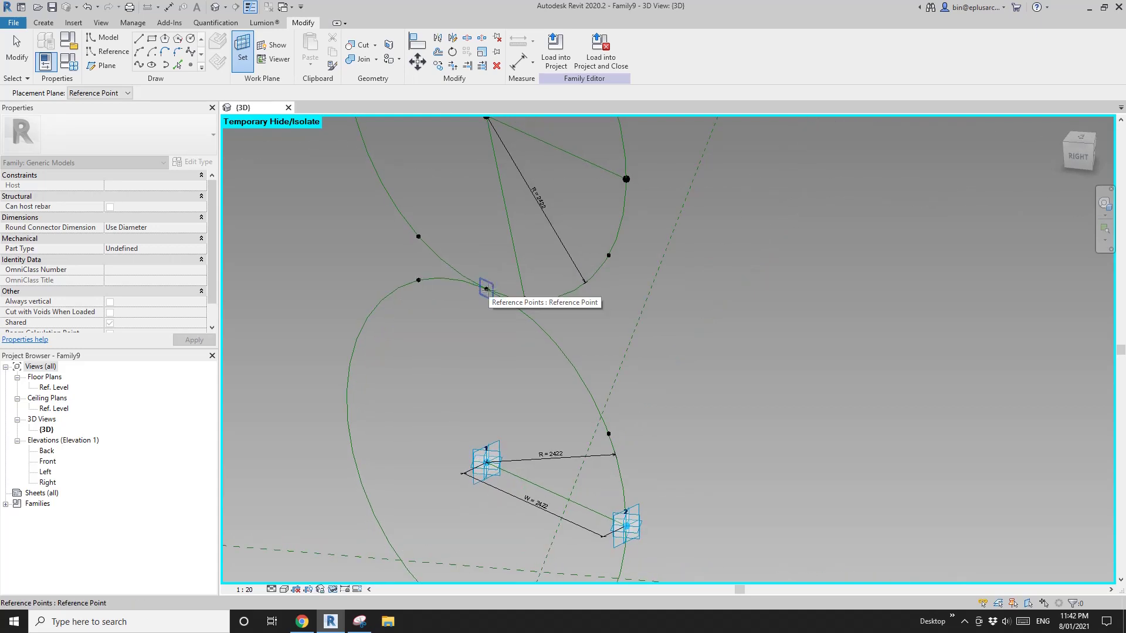
key(Tab)
key(Tab)
click(486, 289)
Draw a tangent reference line about 3600 mm long from the circles' touching point outward on the second adaptive point's side
key(r)
key(l)
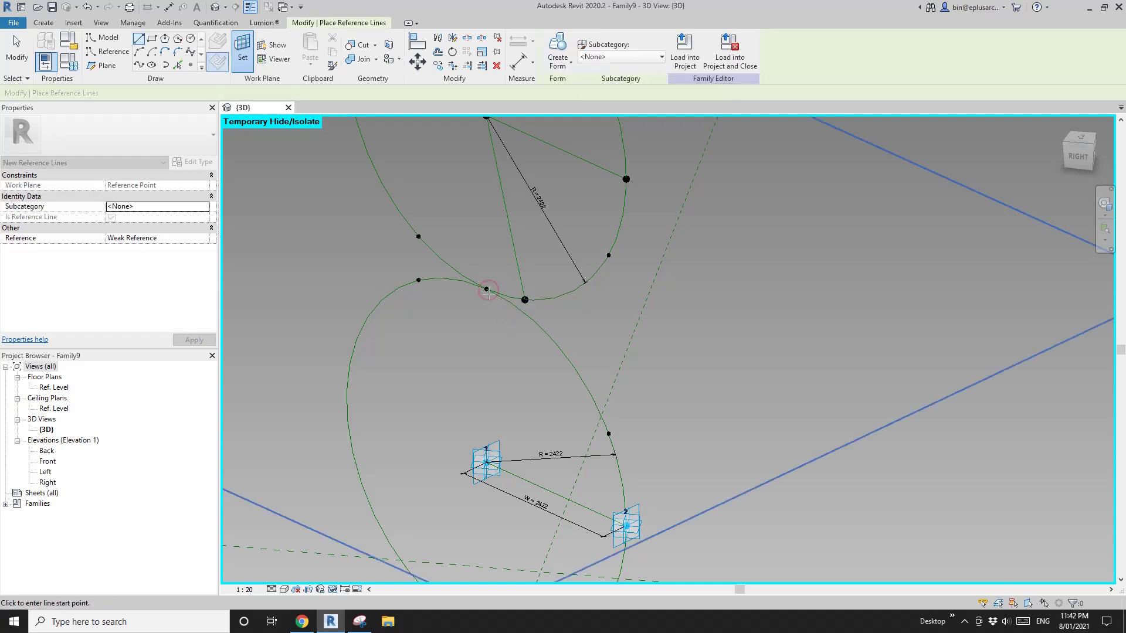
click(486, 289)
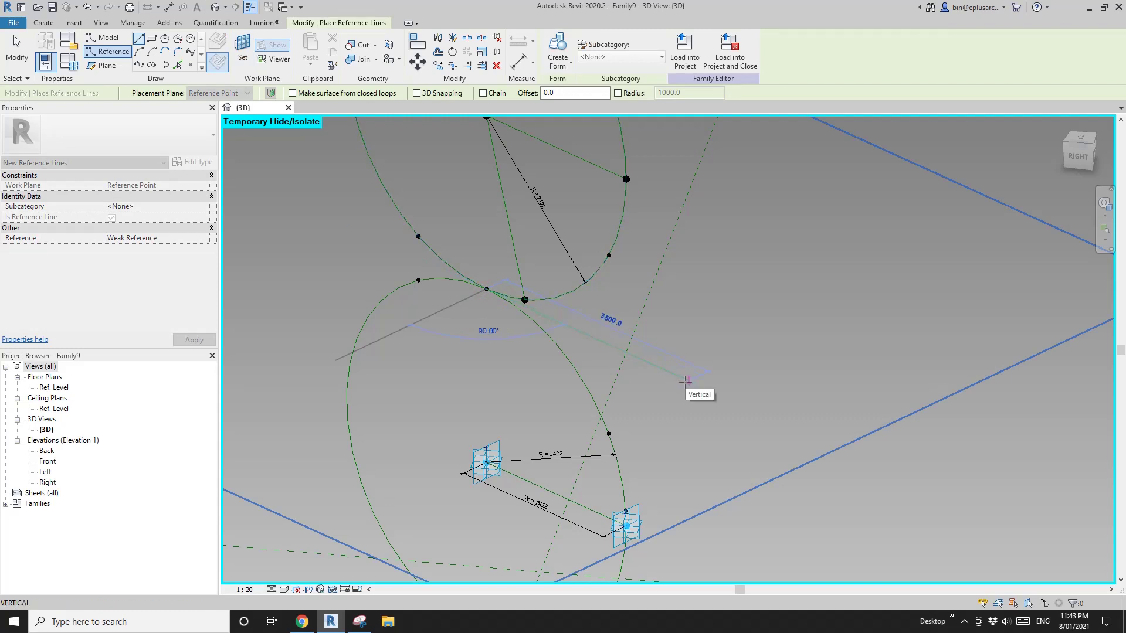
click(686, 380)
Extend the tangent reference line's starting end past the touching point to beyond the opposite side of the circles
shift+middle_drag(694, 385, 651, 377)
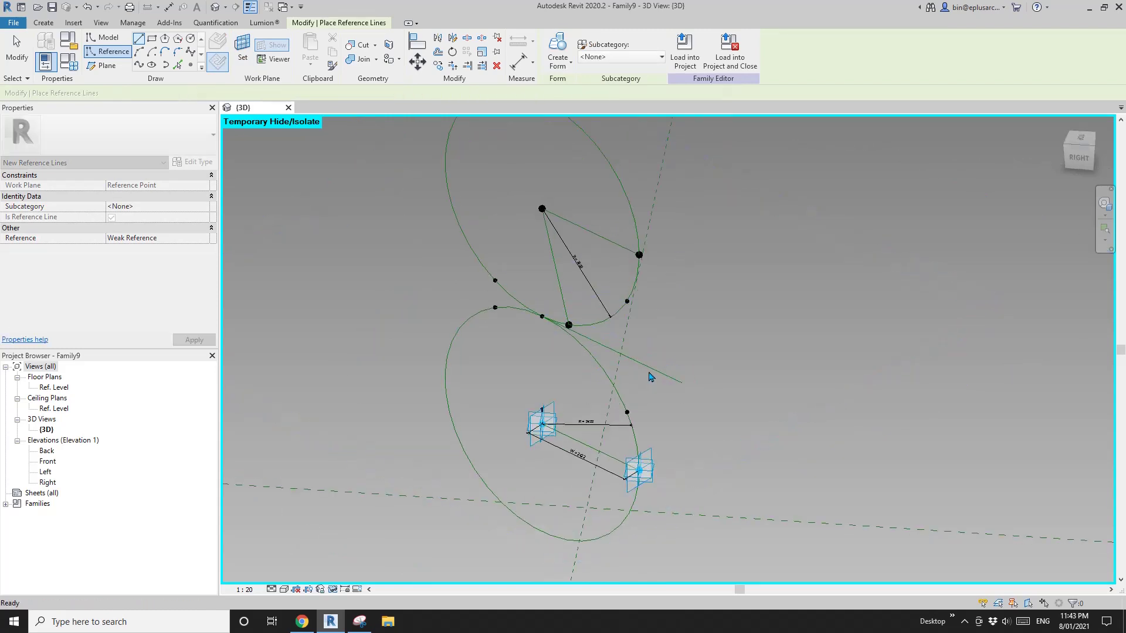
key(Escape)
click(651, 375)
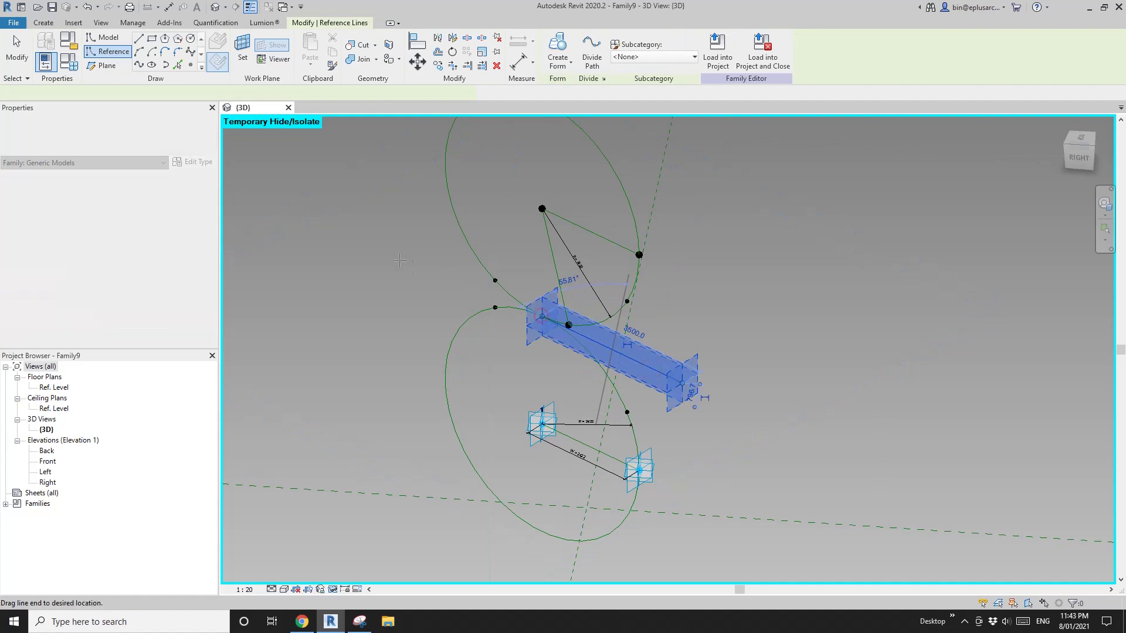
drag(357, 243, 357, 230)
key(Escape)
Set the work plane for reference lines to a lengthwise plane of the line joining the upper circle's centre and A3 point
scroll(487, 287, down, 1)
shift+middle_drag(573, 344, 692, 238)
scroll(593, 340, up, 4)
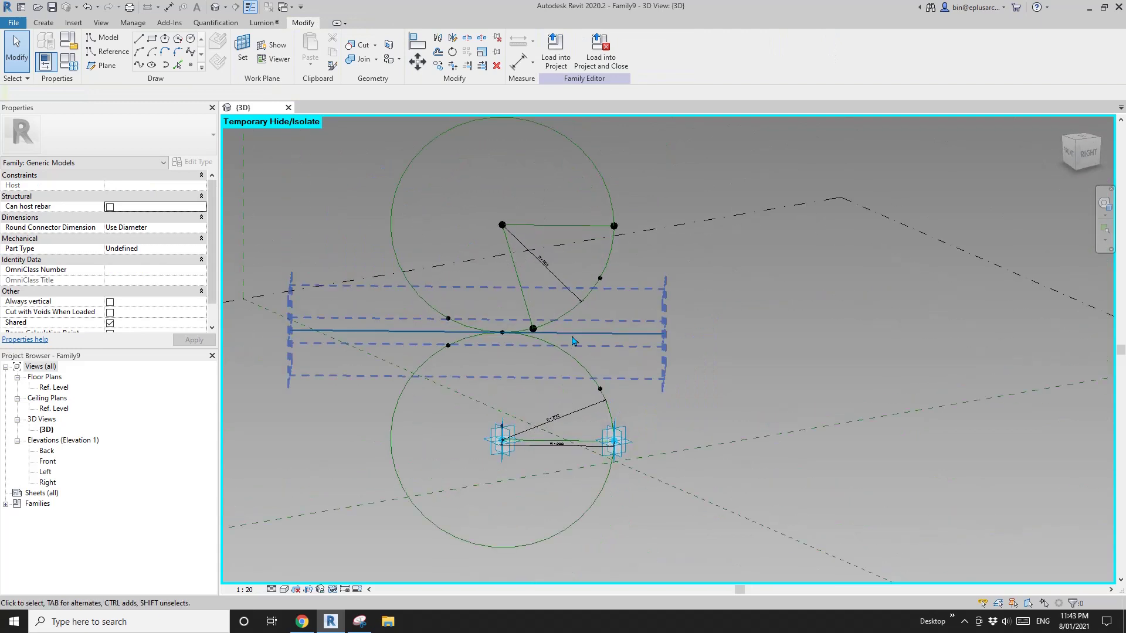
shift+middle_drag(594, 339, 527, 252)
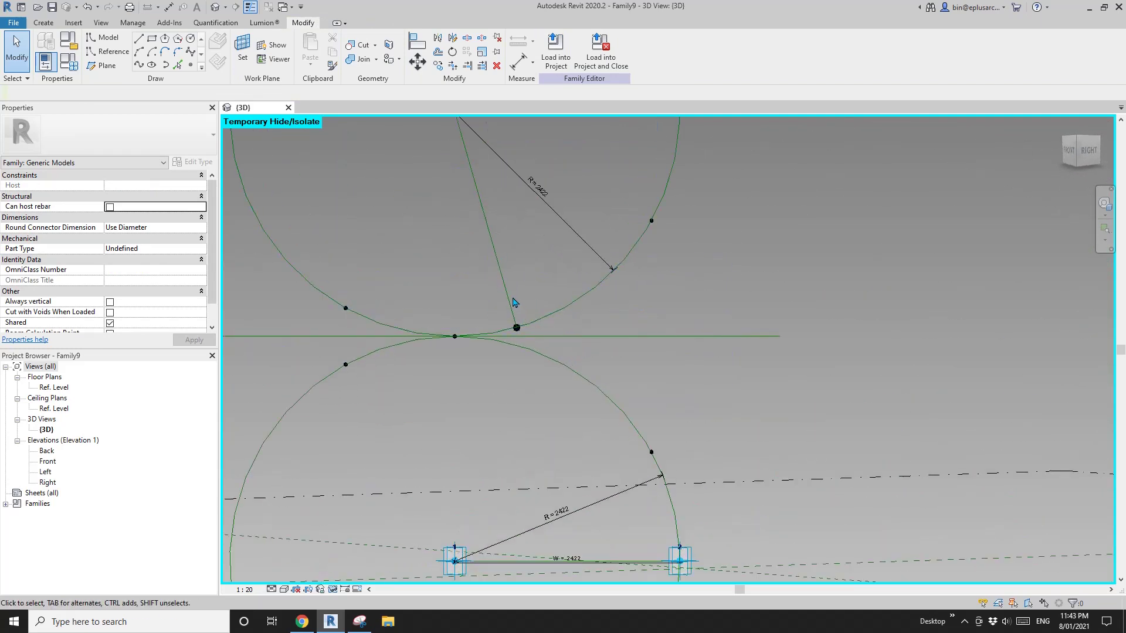
key(Tab)
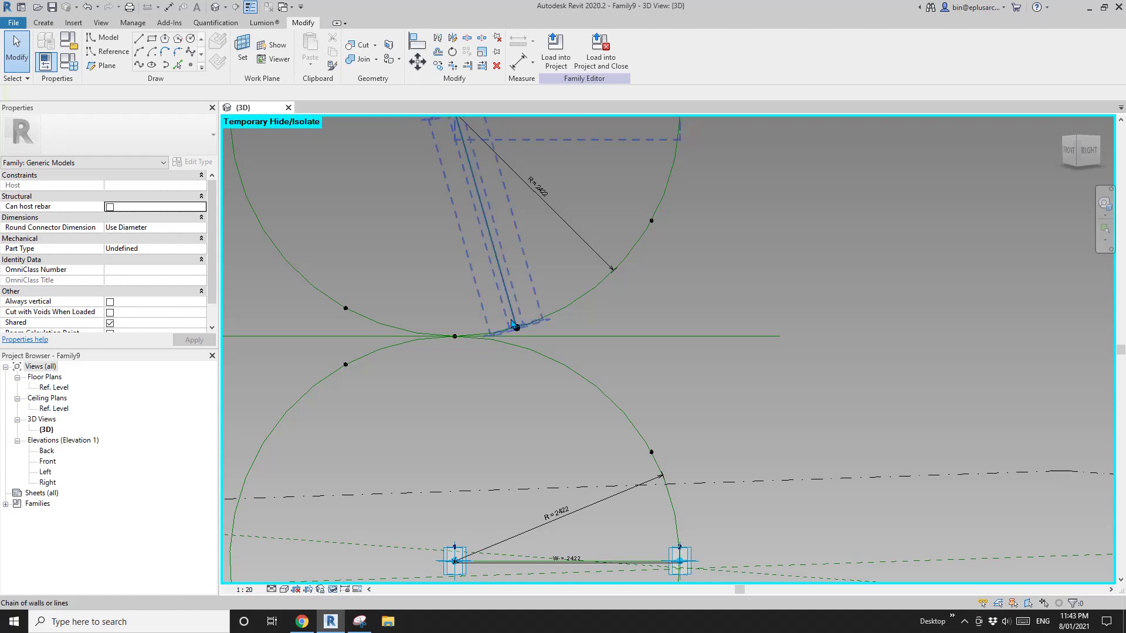
shift+middle_drag(515, 293, 397, 221)
click(111, 54)
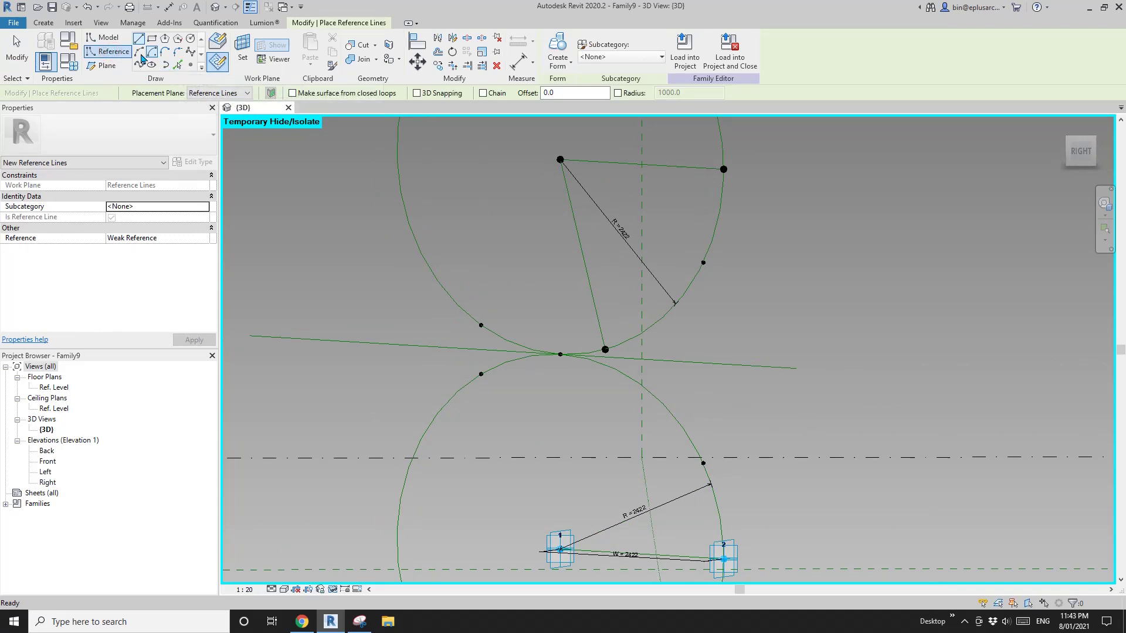
click(243, 53)
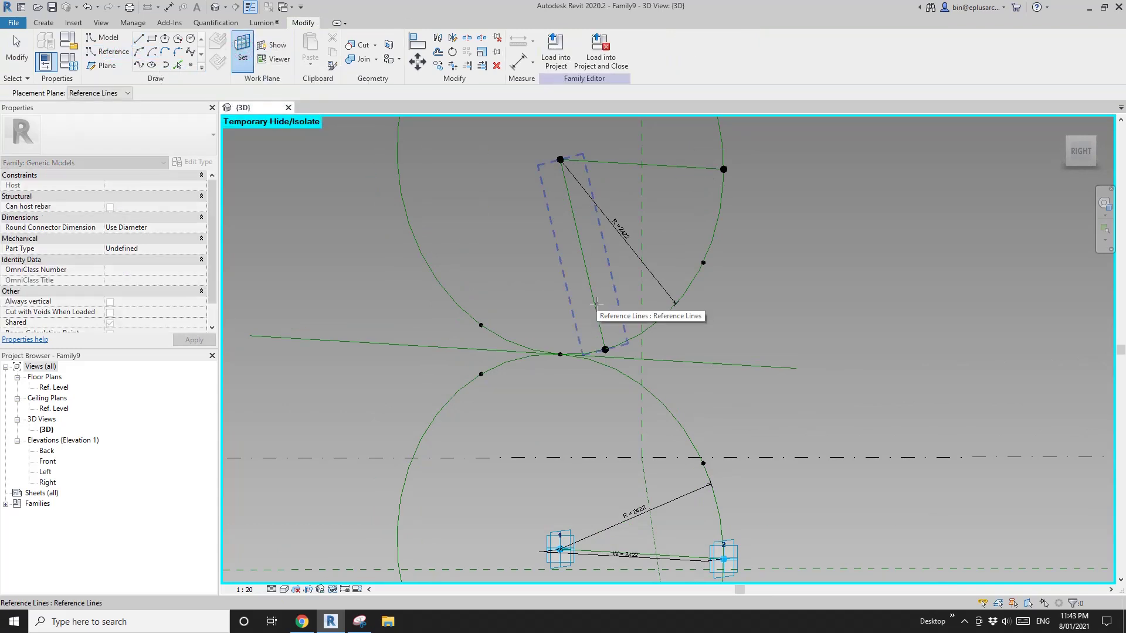
shift+middle_drag(595, 303, 580, 331)
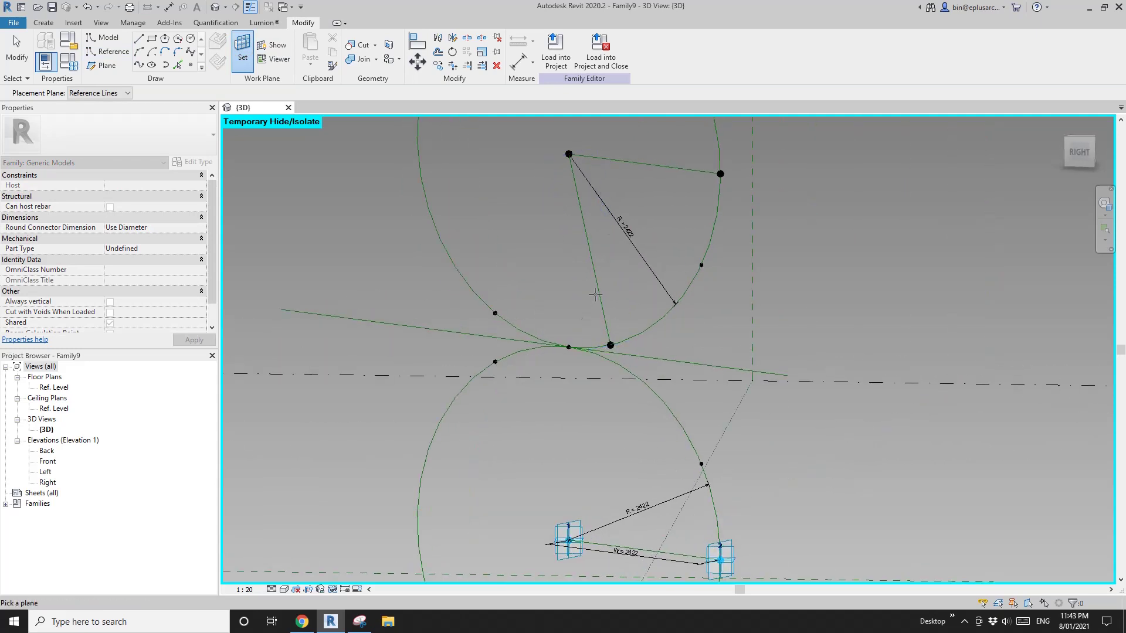
shift+middle_drag(596, 294, 597, 289)
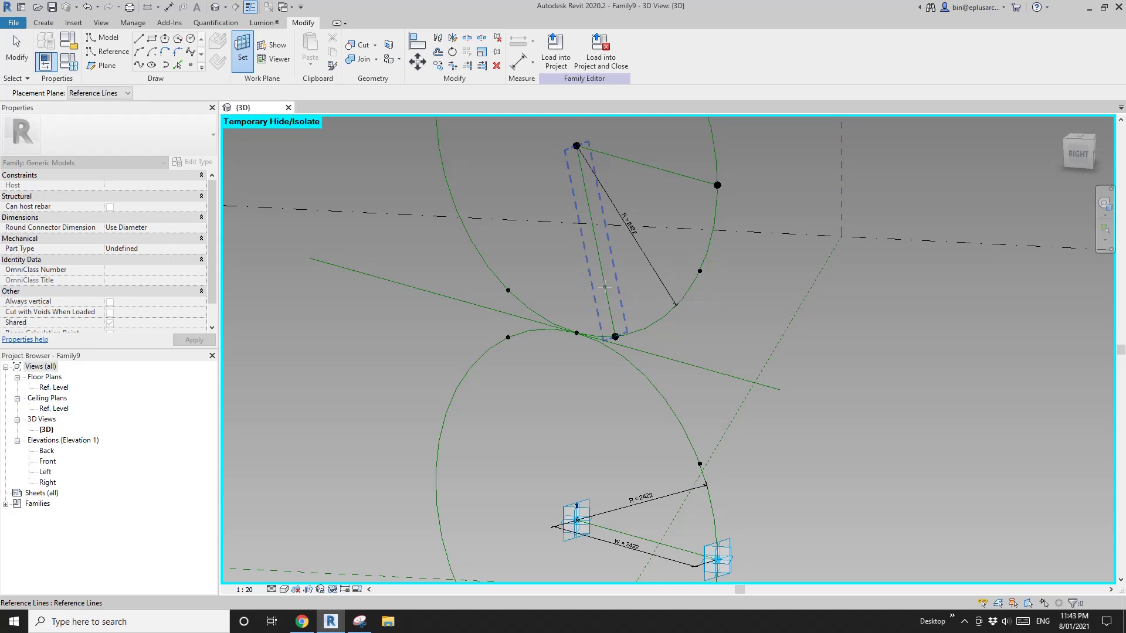
scroll(605, 287, down, 1)
click(605, 286)
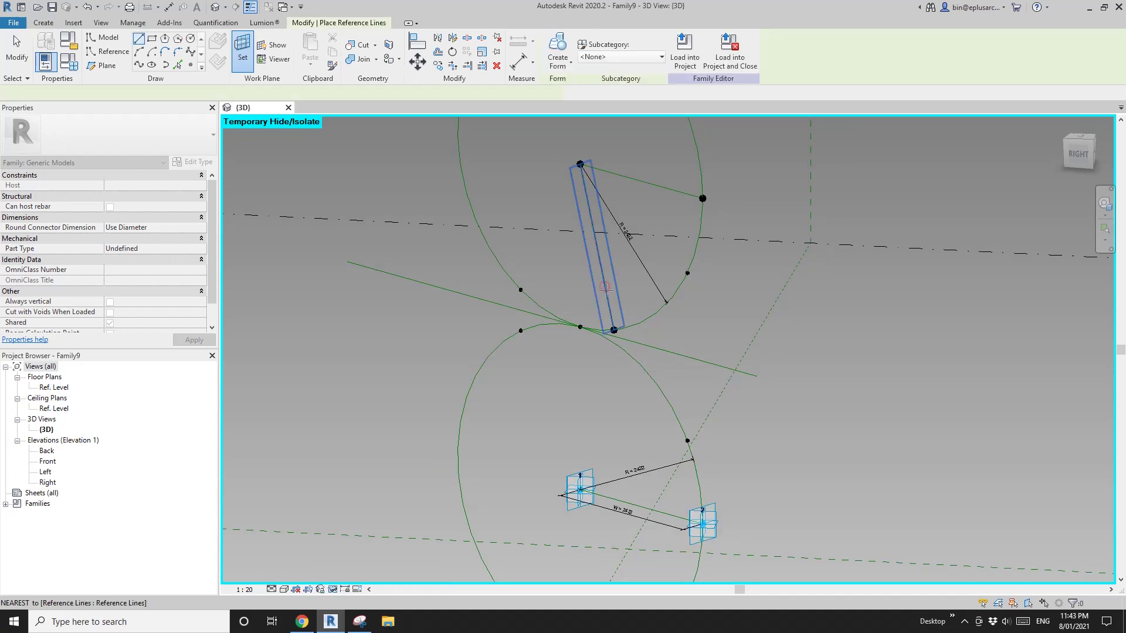
Draw a reference line about 1700 mm long from the A3 point, extending the line from the upper circle's centre, and lock its alignment
click(613, 330)
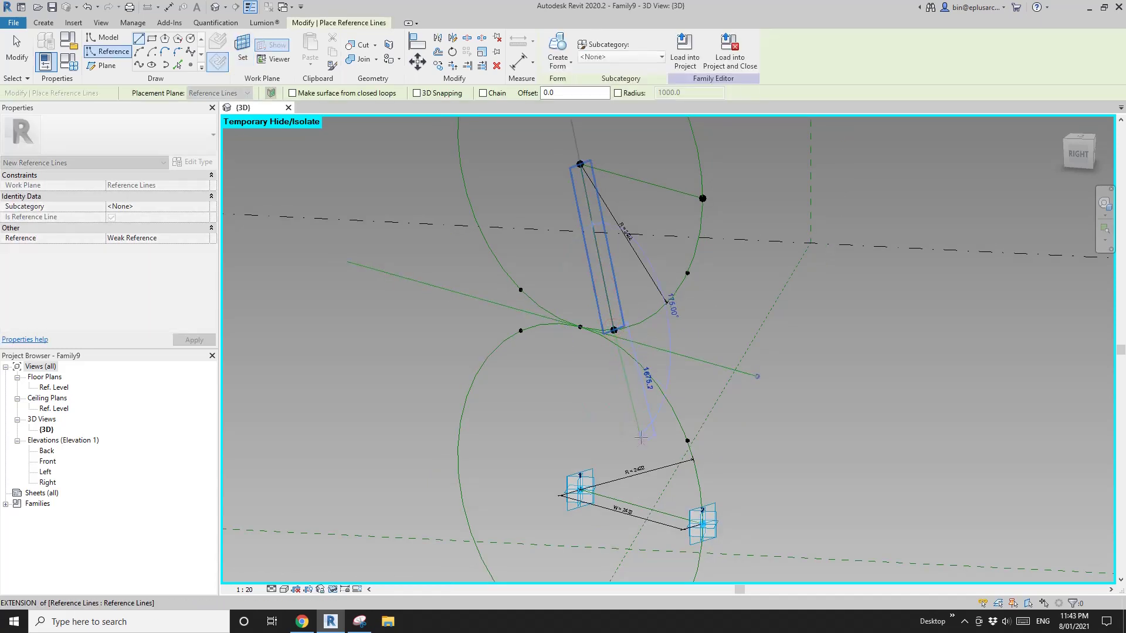
shift+middle_drag(639, 436, 652, 444)
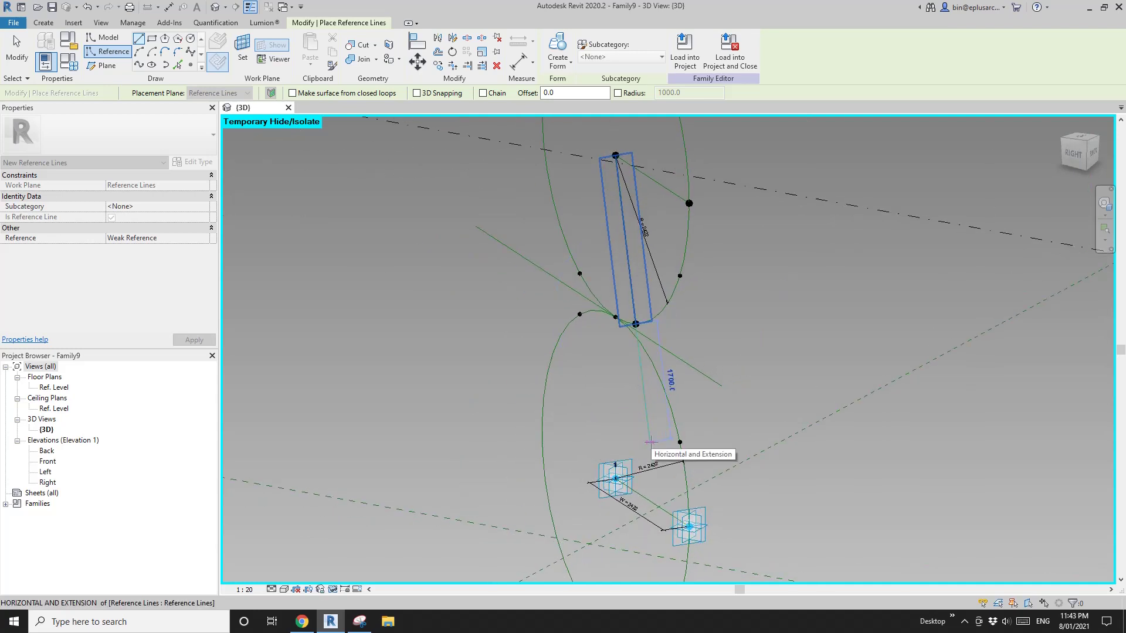
click(649, 440)
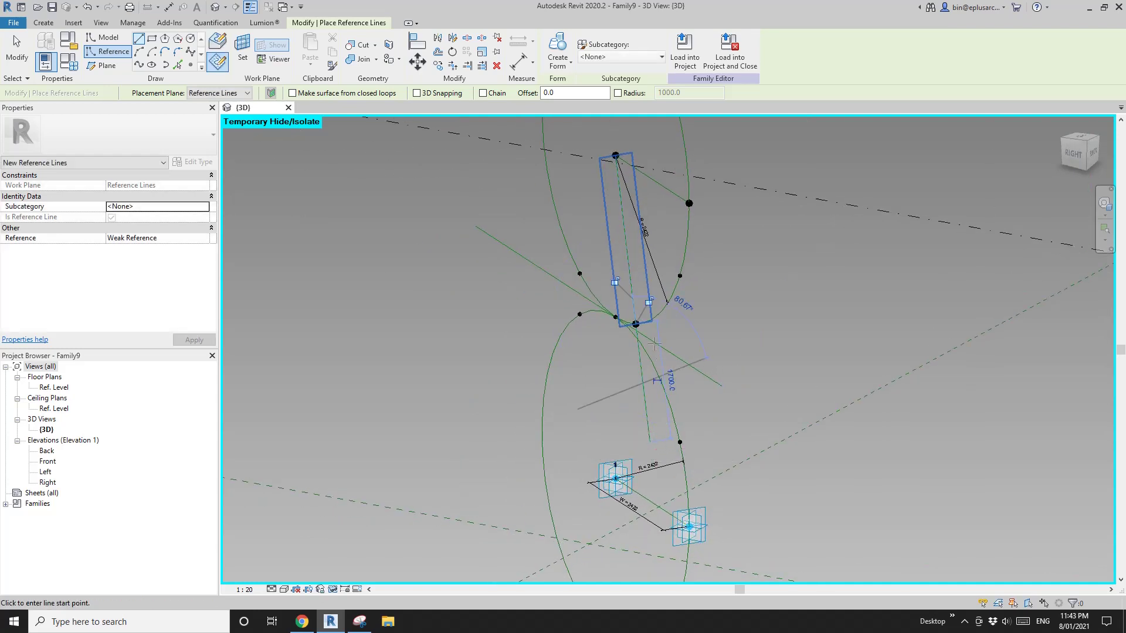
click(615, 282)
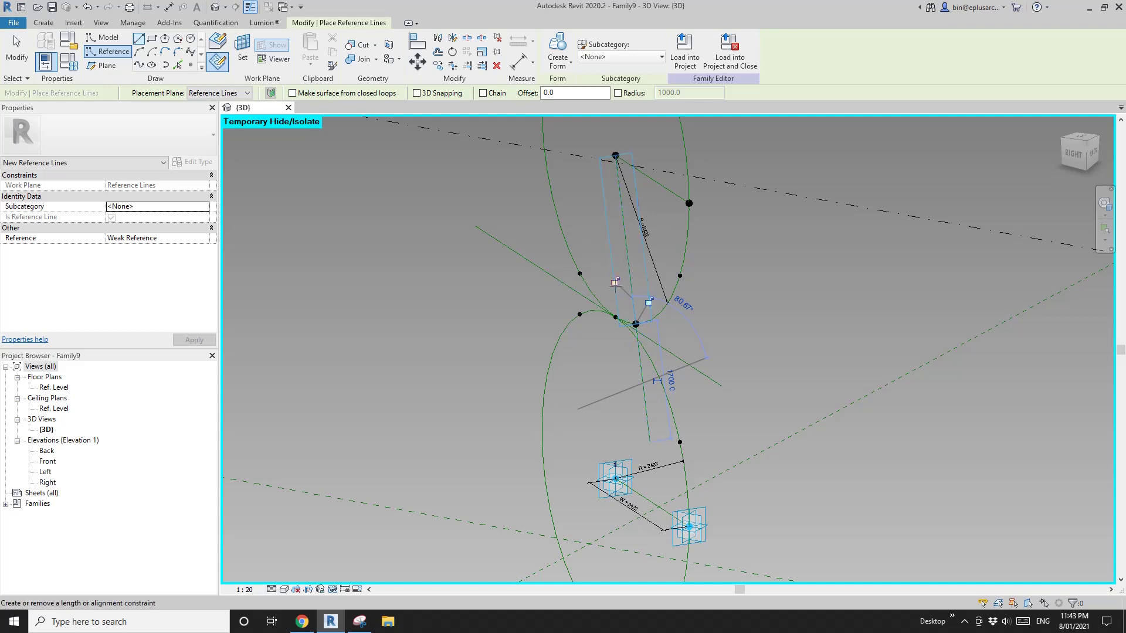
key(Escape)
Flex the family by applying A1 values of 80°, 90° and 30° in turn
shift+middle_drag(673, 339, 750, 287)
click(69, 61)
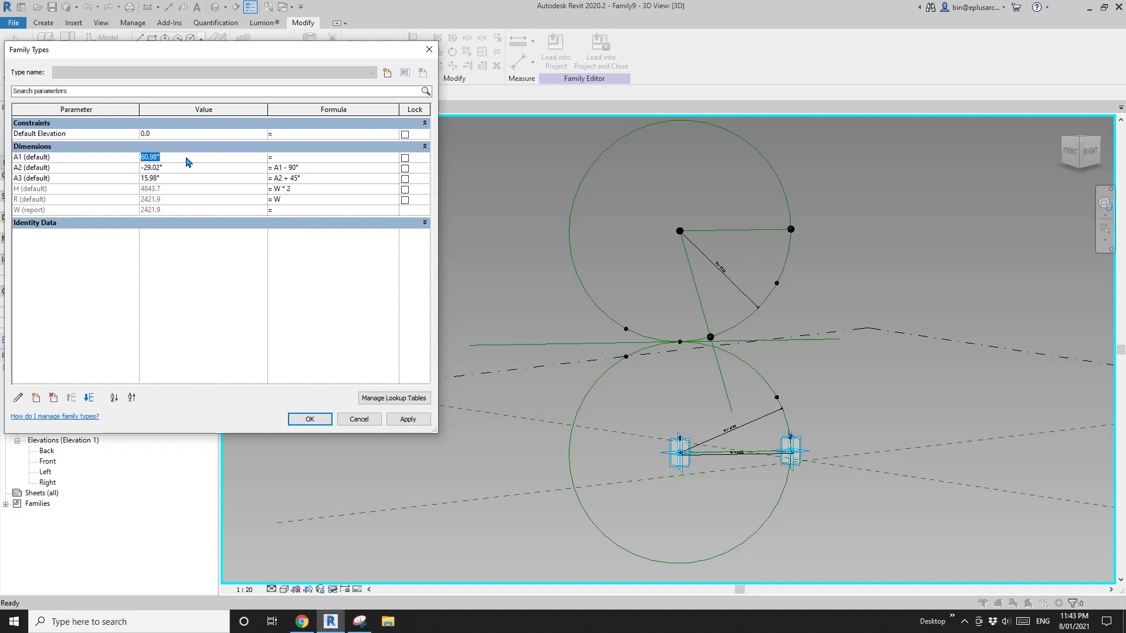
click(406, 419)
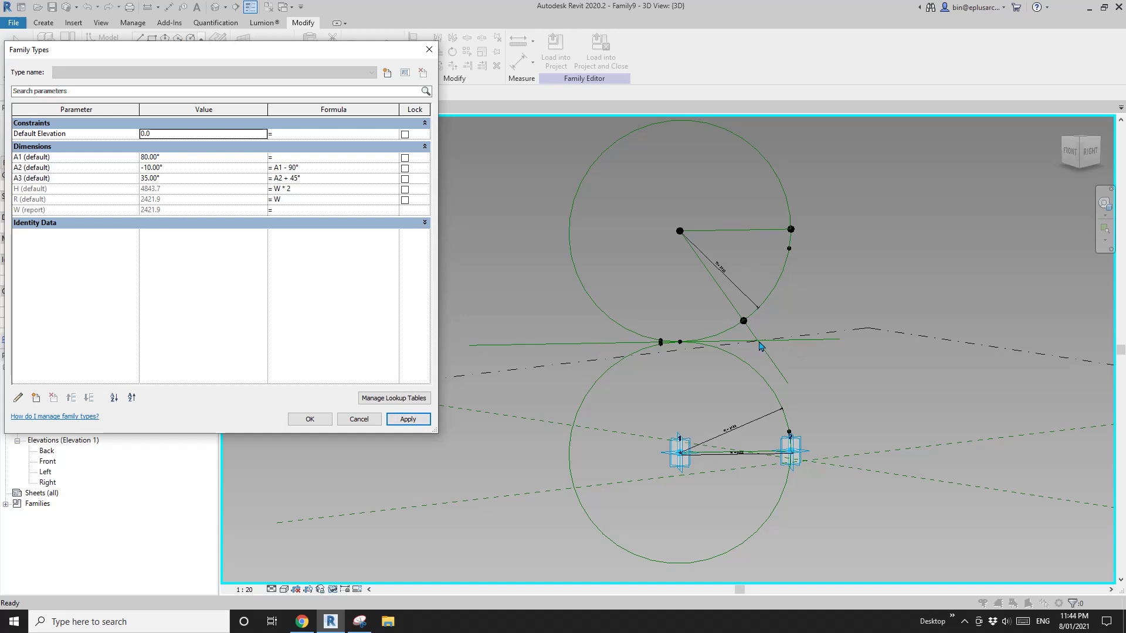
click(206, 159)
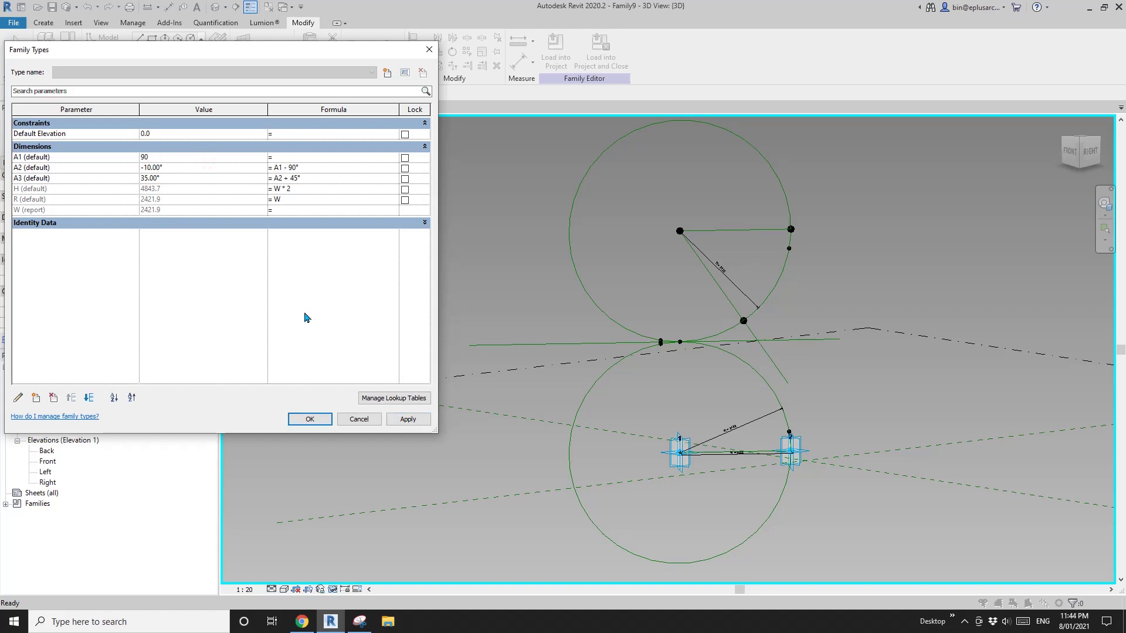
click(405, 420)
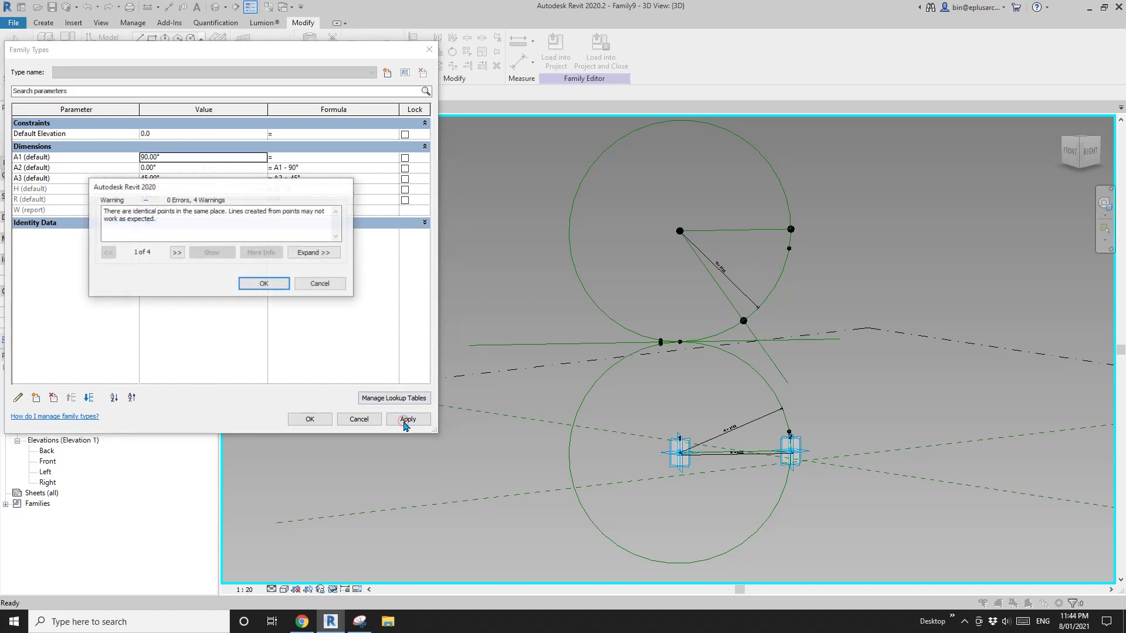
click(268, 285)
click(220, 158)
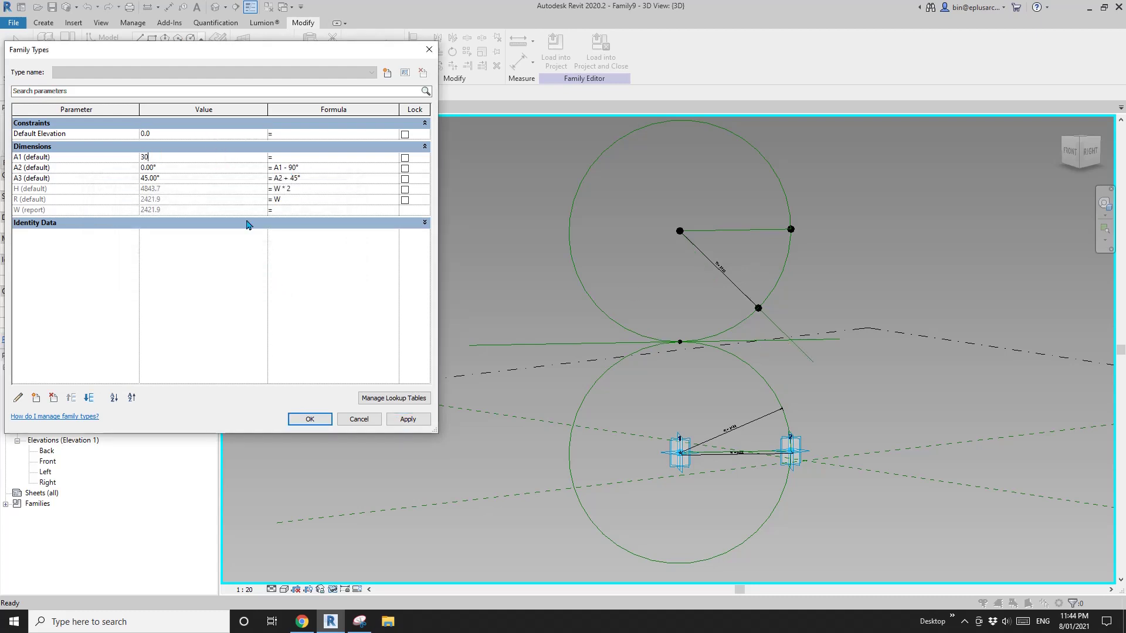
click(408, 420)
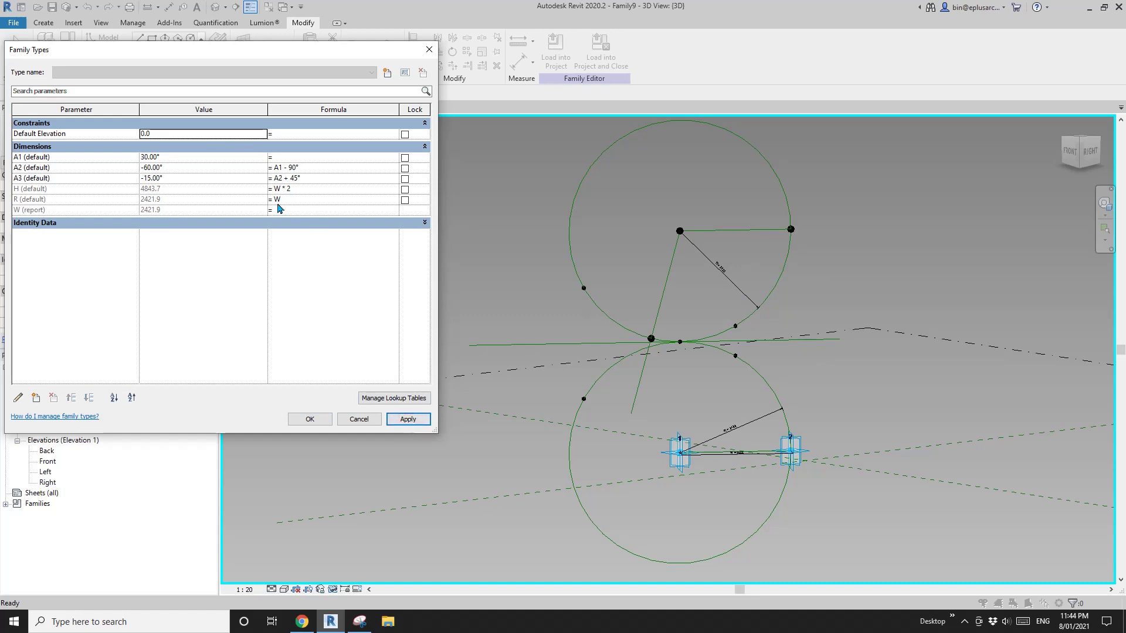
Set parameter A1 to 0° and close the family types
click(185, 158)
click(408, 420)
click(264, 284)
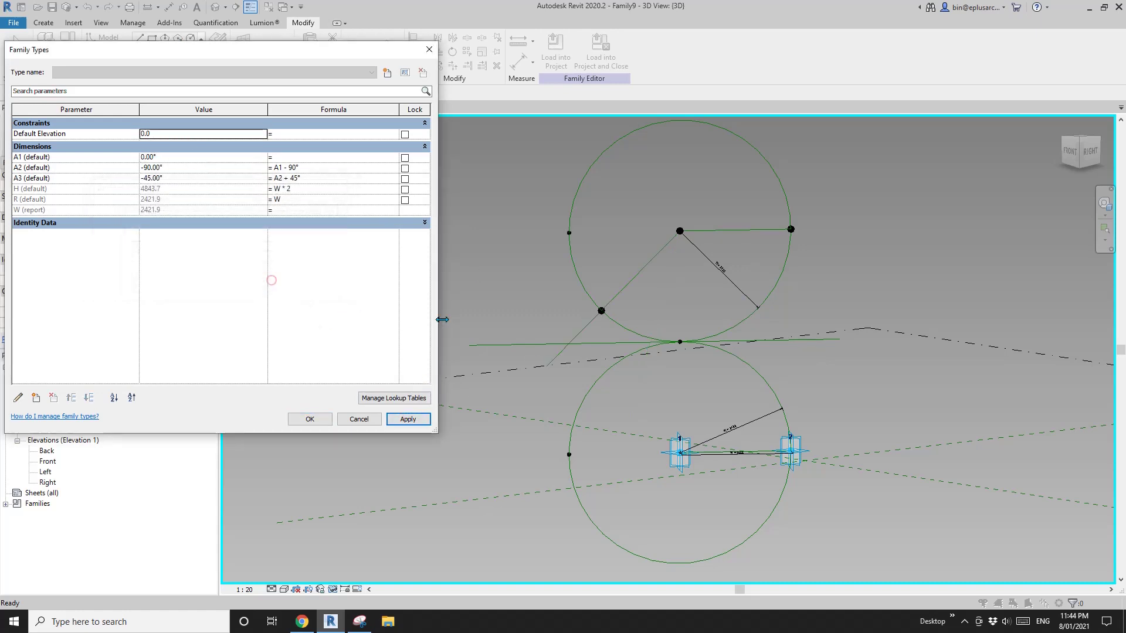
click(346, 418)
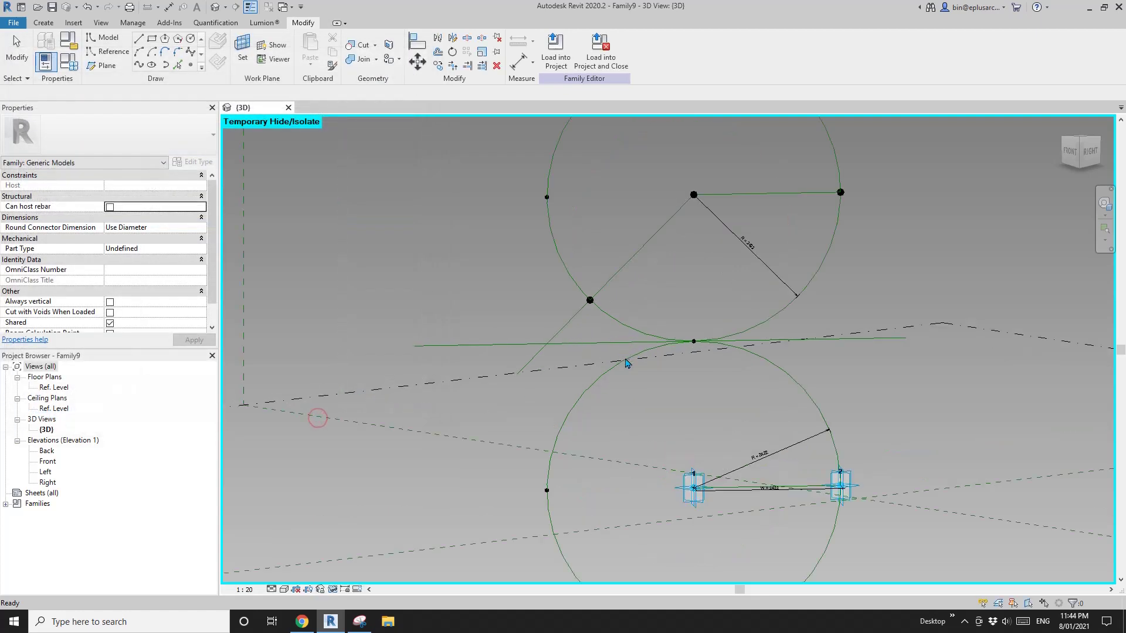
Place a reference point on the tangent reference line and host it by intersection with the extension line through the A3 point
click(190, 66)
shift+middle_drag(478, 269, 440, 276)
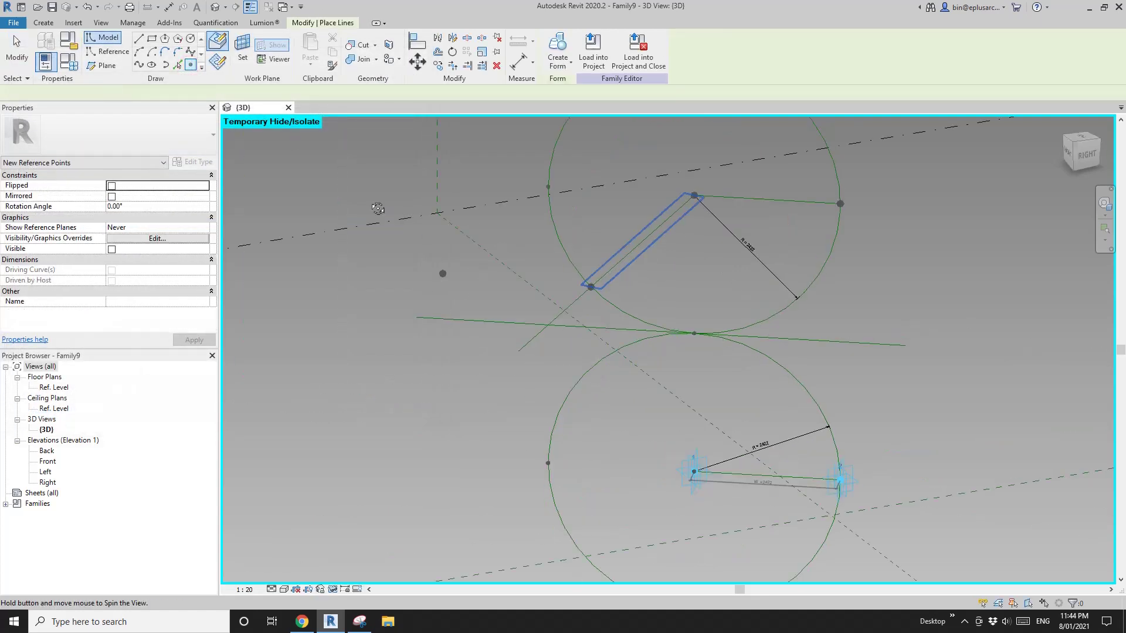
click(579, 326)
key(Escape)
click(579, 326)
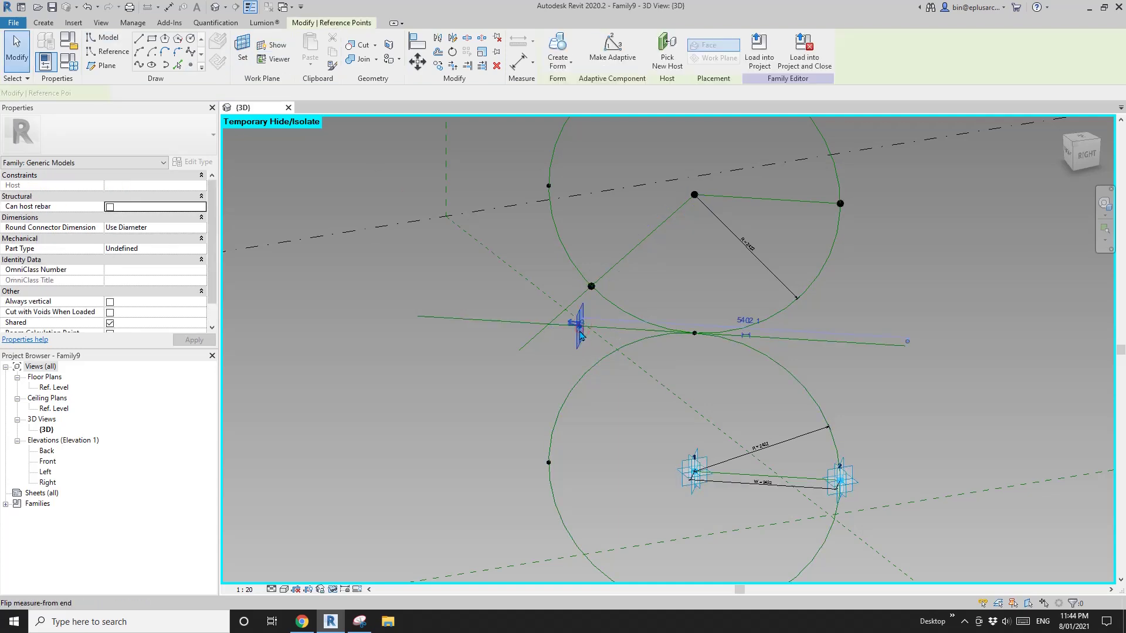
click(297, 94)
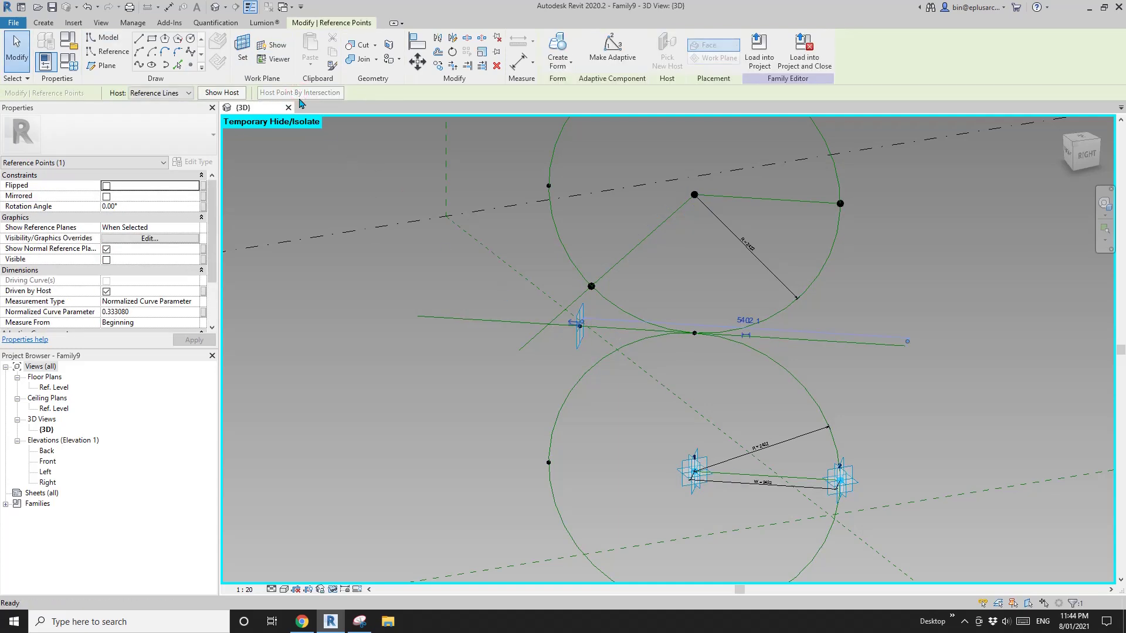
click(561, 309)
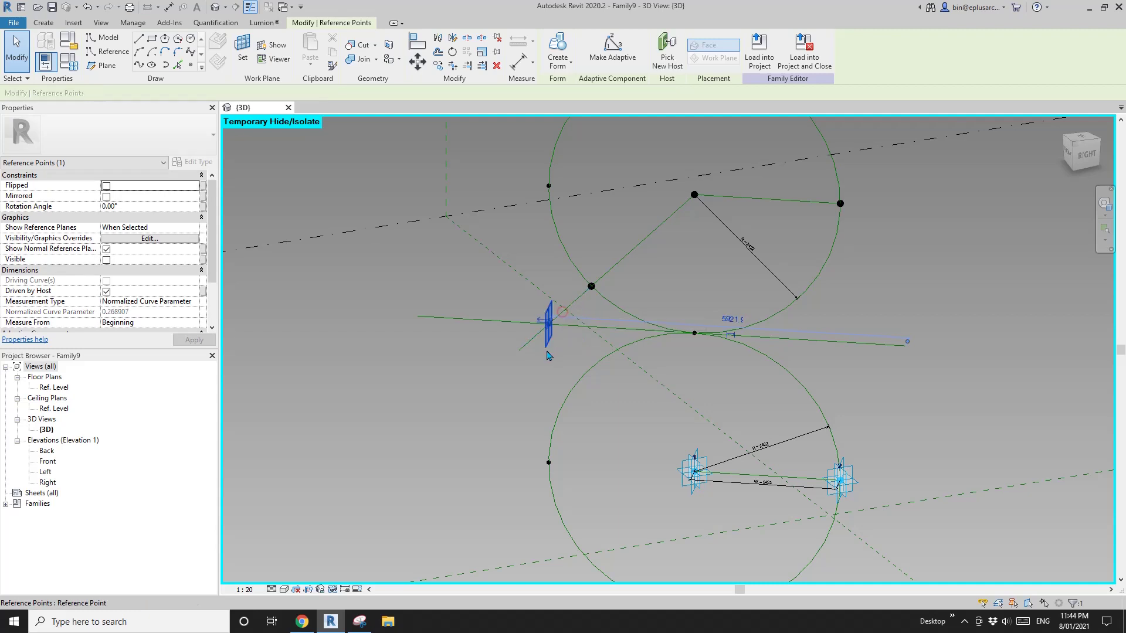
shift+middle_drag(561, 309, 551, 271)
scroll(570, 350, up, 1)
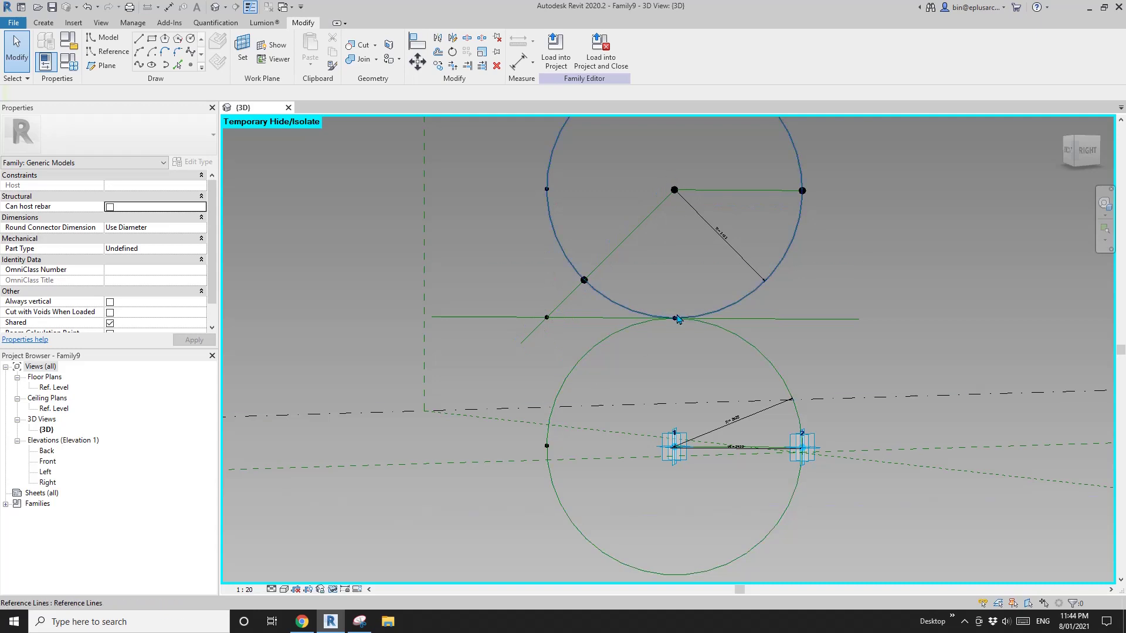
scroll(540, 318, down, 2)
middle_drag(539, 319, 562, 346)
Create a new family from the Metric Generic Model Adaptive.rft template
click(13, 23)
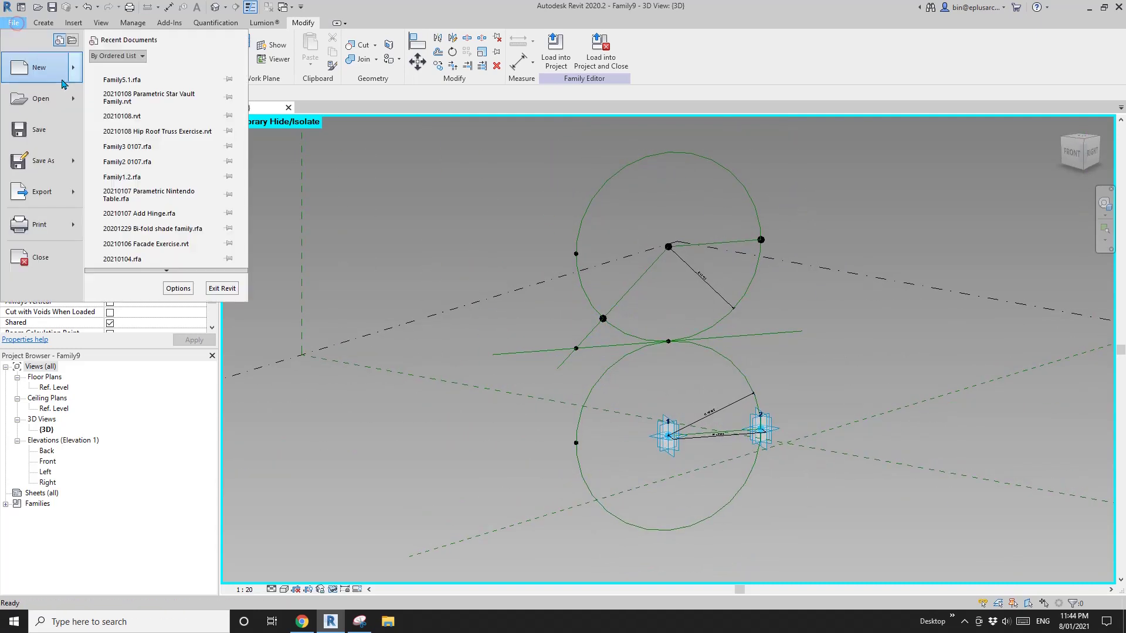
mouse_move(73, 67)
click(147, 110)
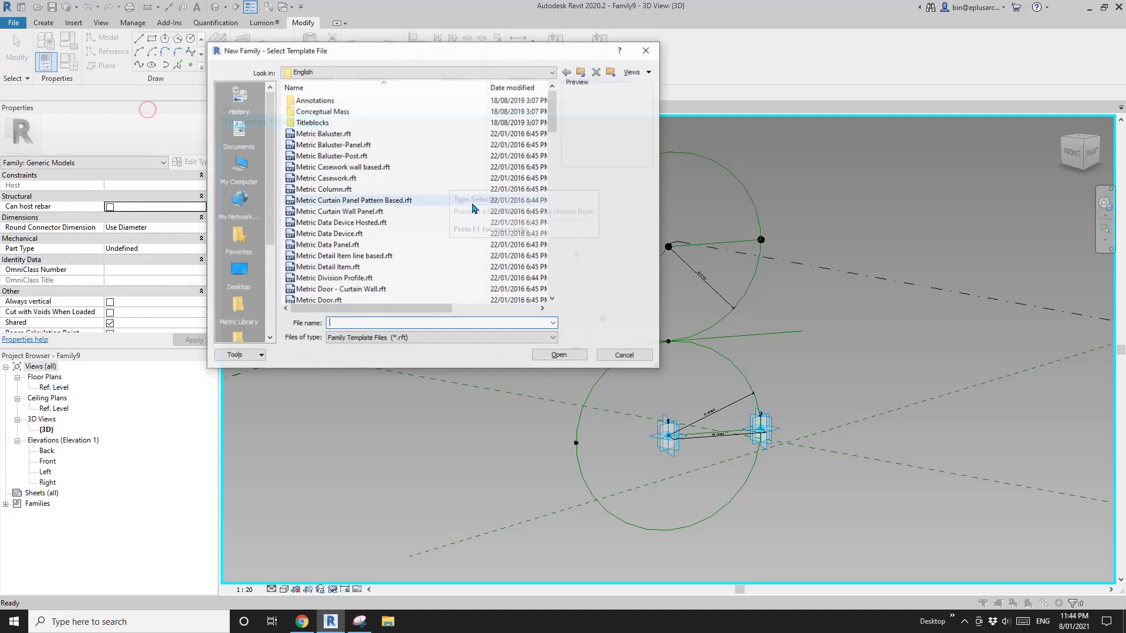
scroll(446, 234, down, 6)
click(389, 256)
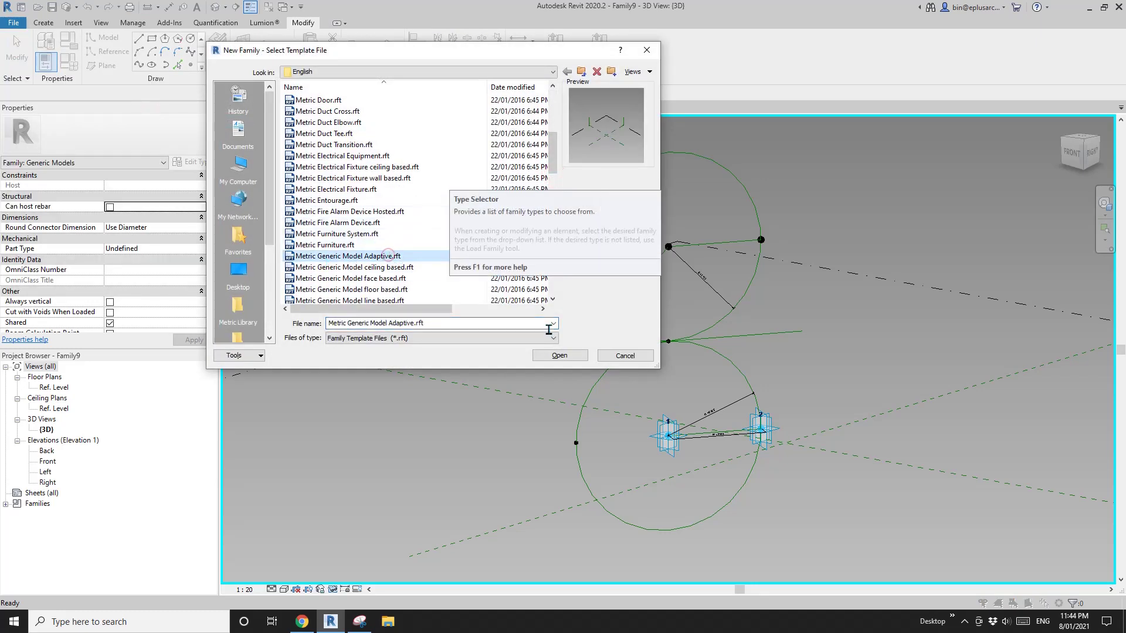
click(561, 355)
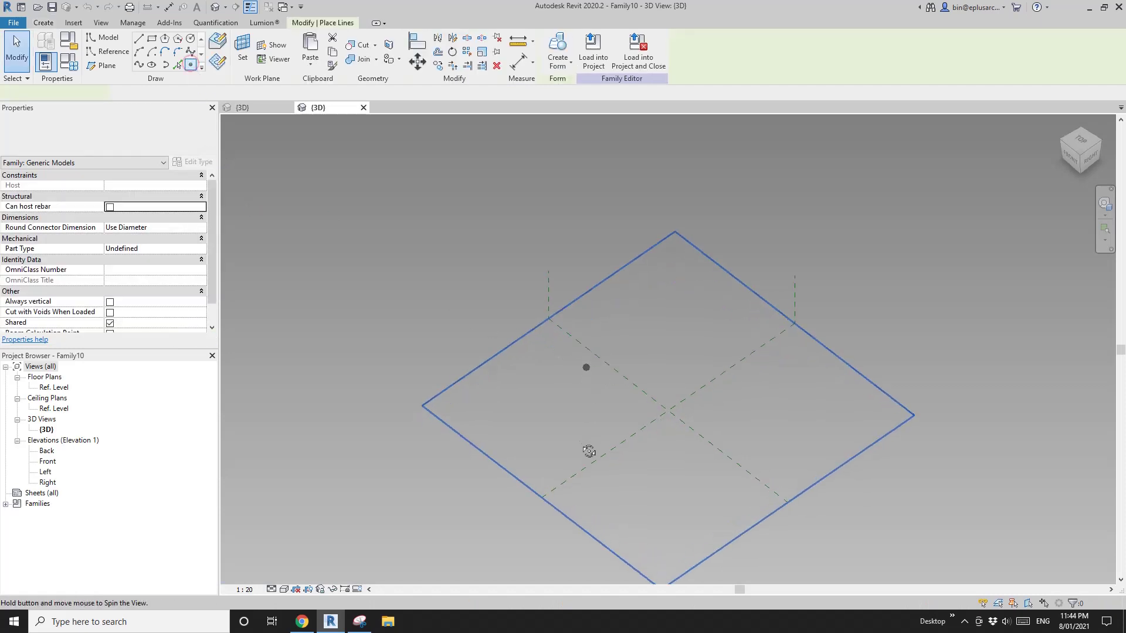
Place two reference points on the reference level and make both of them adaptive
shift+middle_drag(589, 453, 587, 452)
key(Escape)
drag(472, 296, 720, 423)
click(612, 50)
scroll(779, 462, up, 2)
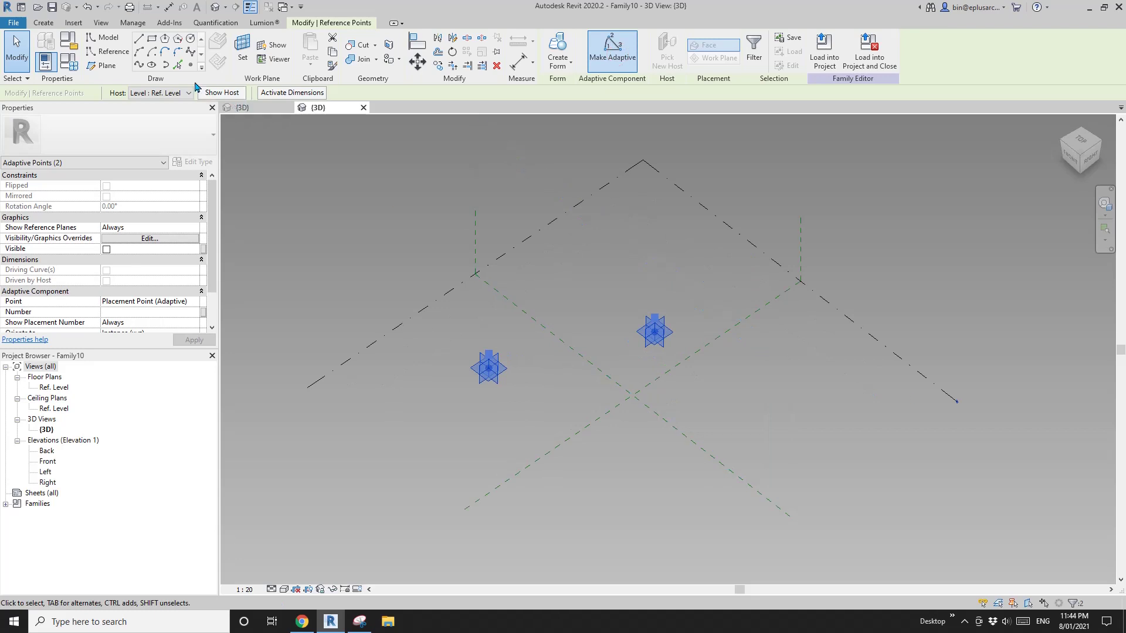
Connect the two adaptive points with a spline through points and convert it to a reference line
click(139, 66)
shift+middle_drag(603, 301, 627, 311)
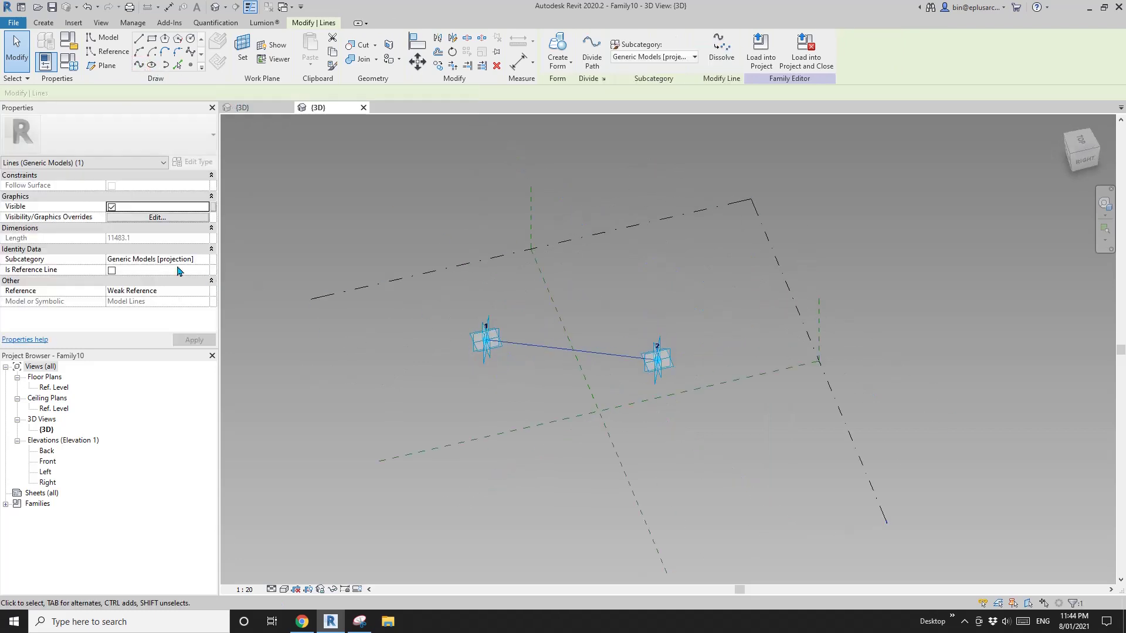
click(112, 270)
shift+middle_drag(422, 329, 467, 313)
key(Escape)
Place a reference point near the middle of the reference line and set the work plane to that point's perpendicular plane
click(191, 65)
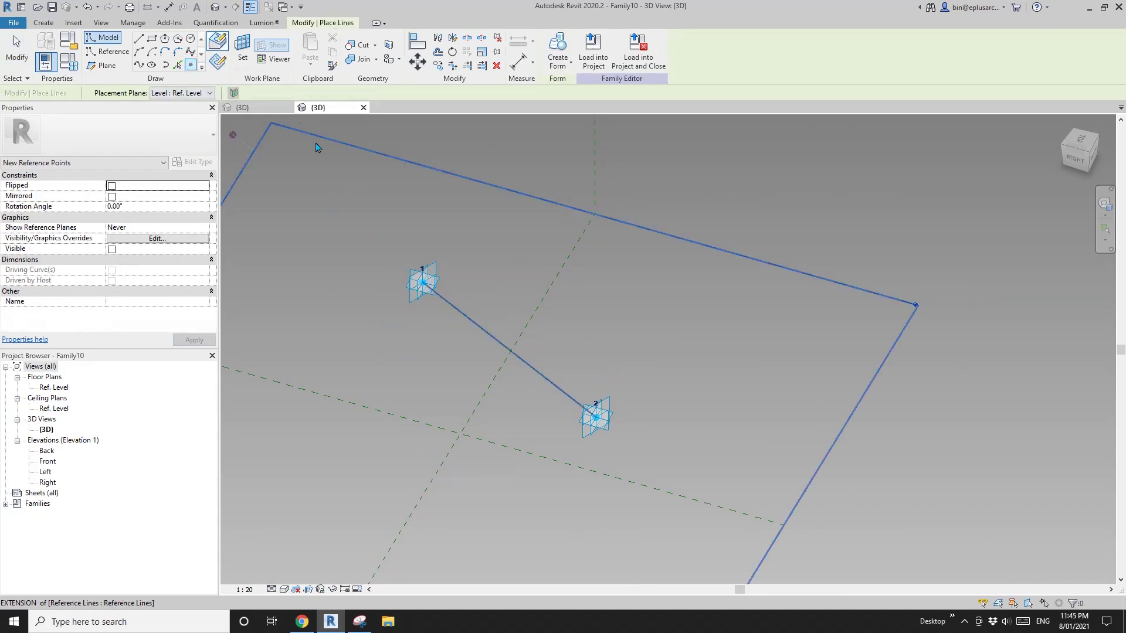
click(510, 350)
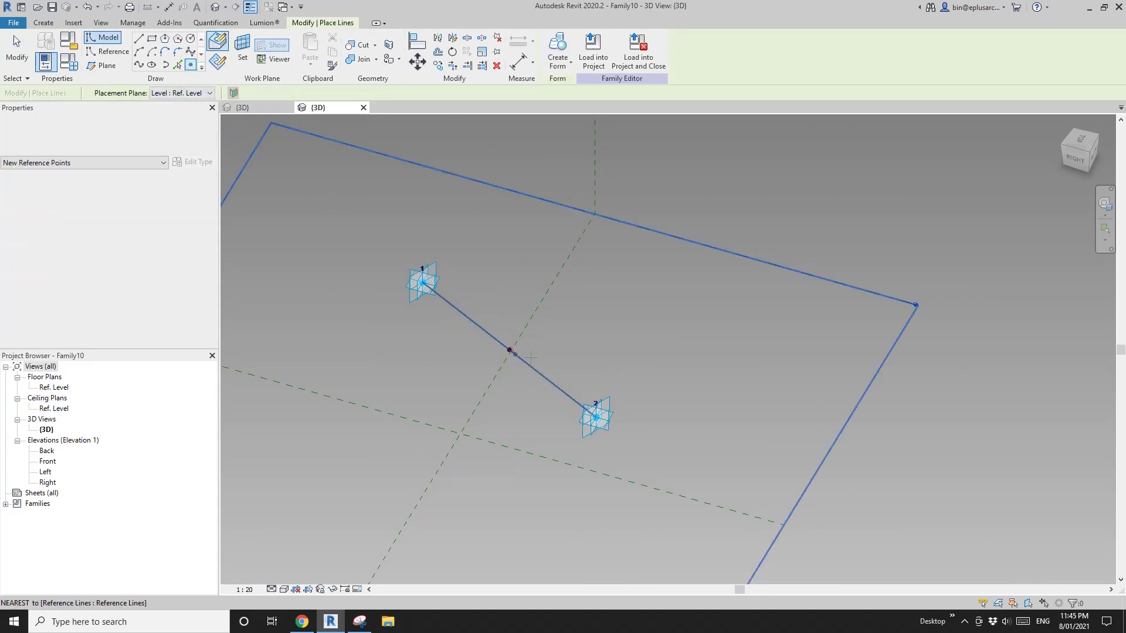
click(112, 51)
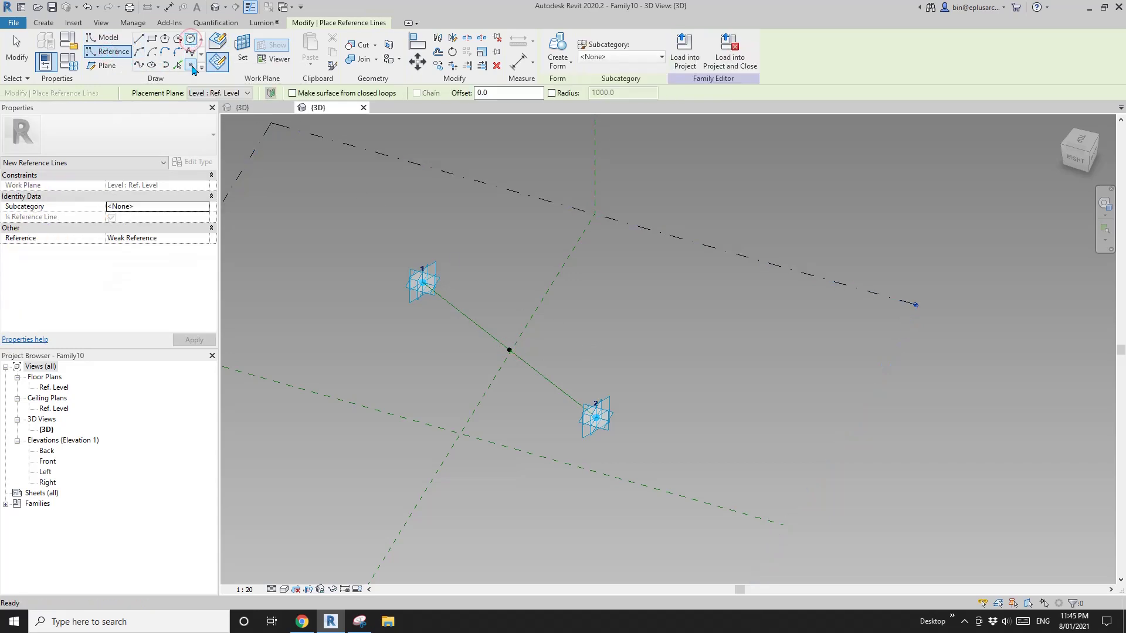
click(244, 52)
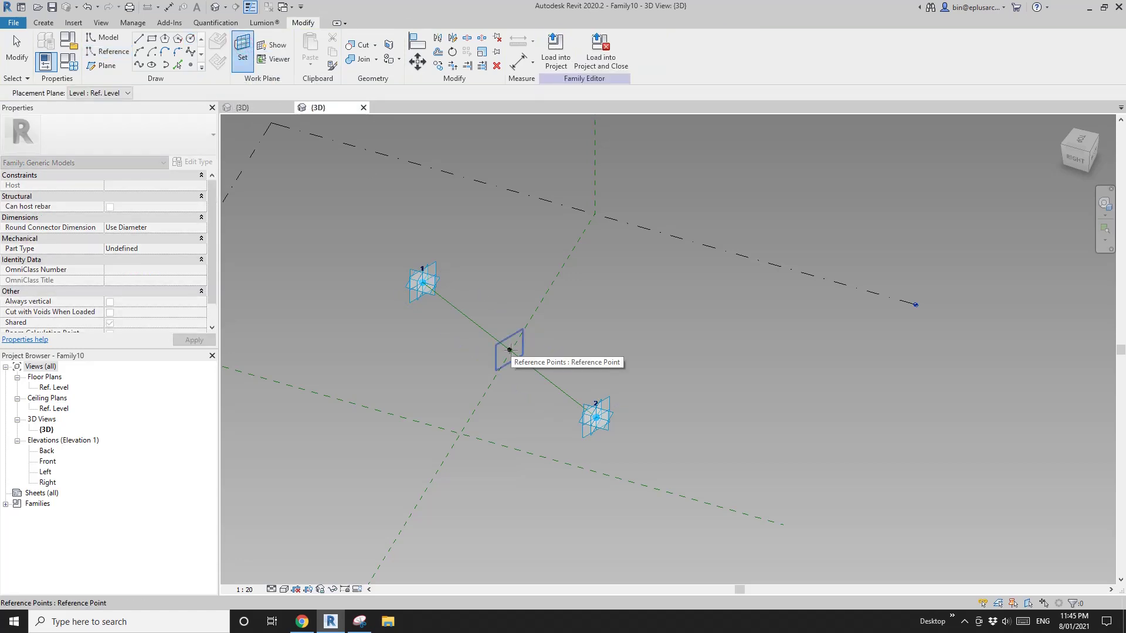
click(510, 350)
Draw a reference circle with a radius of about 4000 mm centred on the hosted point, keeping its radius dimension
shift+middle_drag(565, 374, 518, 353)
click(509, 349)
click(592, 307)
key(Escape)
key(Escape)
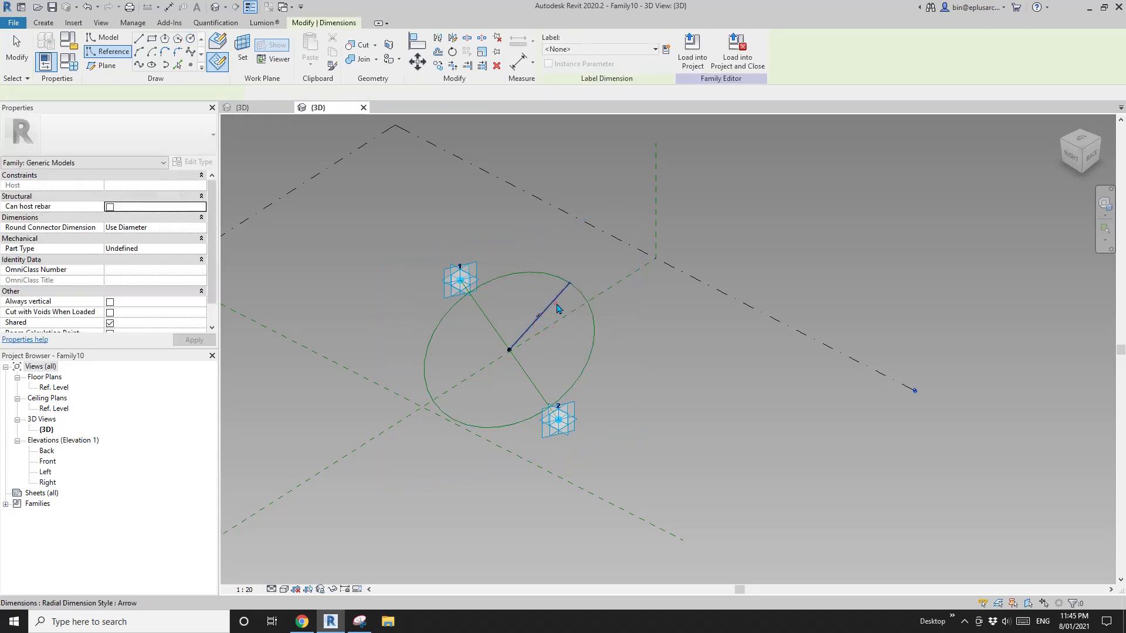
Label the circle's radius dimension with a new instance family parameter named R
click(557, 309)
click(555, 303)
text(R)
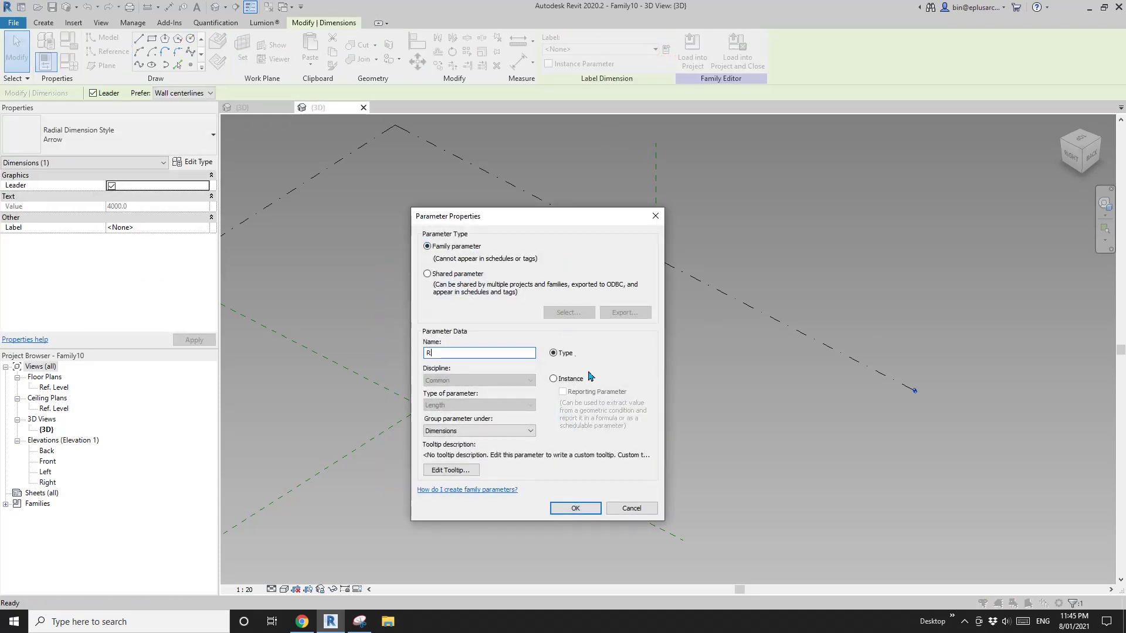
click(566, 379)
click(575, 507)
key(Escape)
Set the work plane on the reference line joining the adaptive points and add an aligned dimension between adaptive points 1 and 2
shift+middle_drag(575, 502, 551, 368)
scroll(555, 365, up, 1)
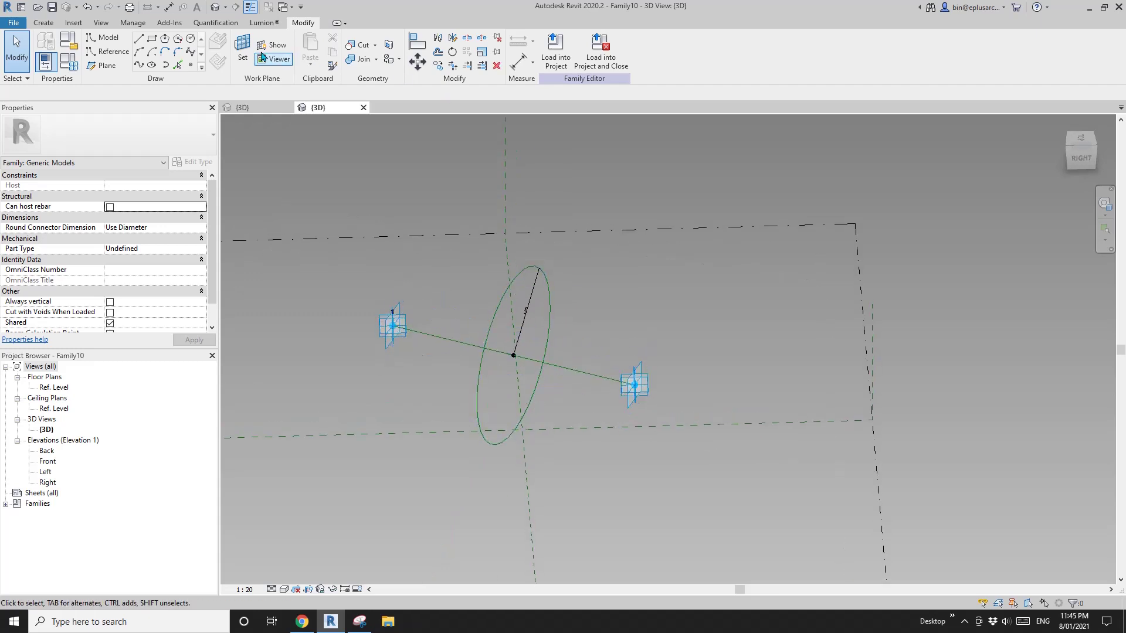
click(242, 52)
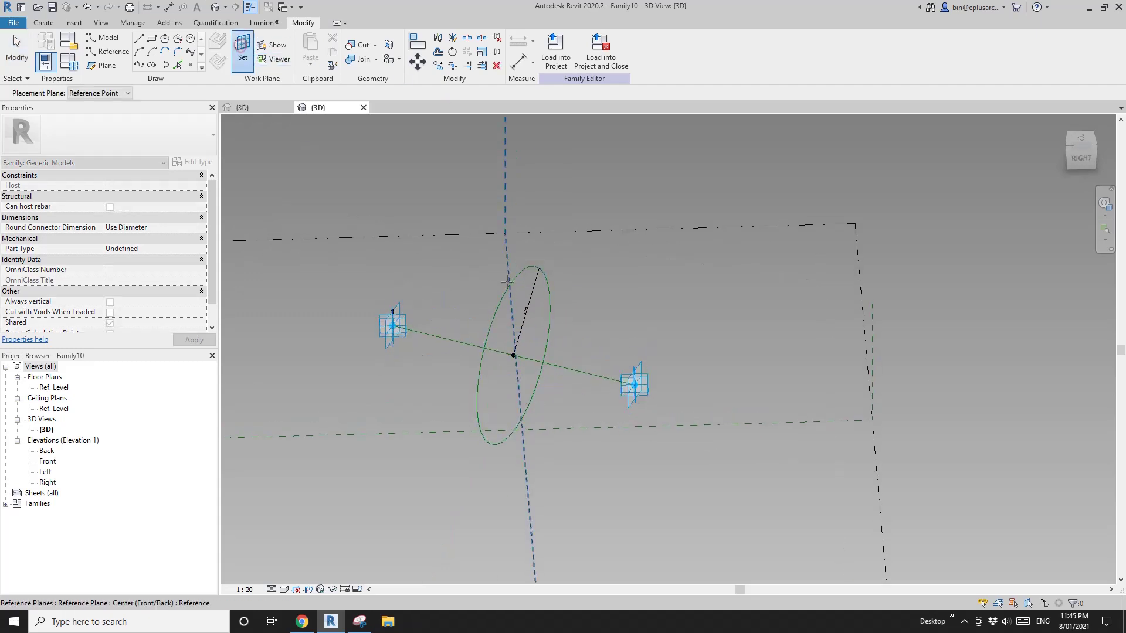
click(453, 343)
key(d)
key(i)
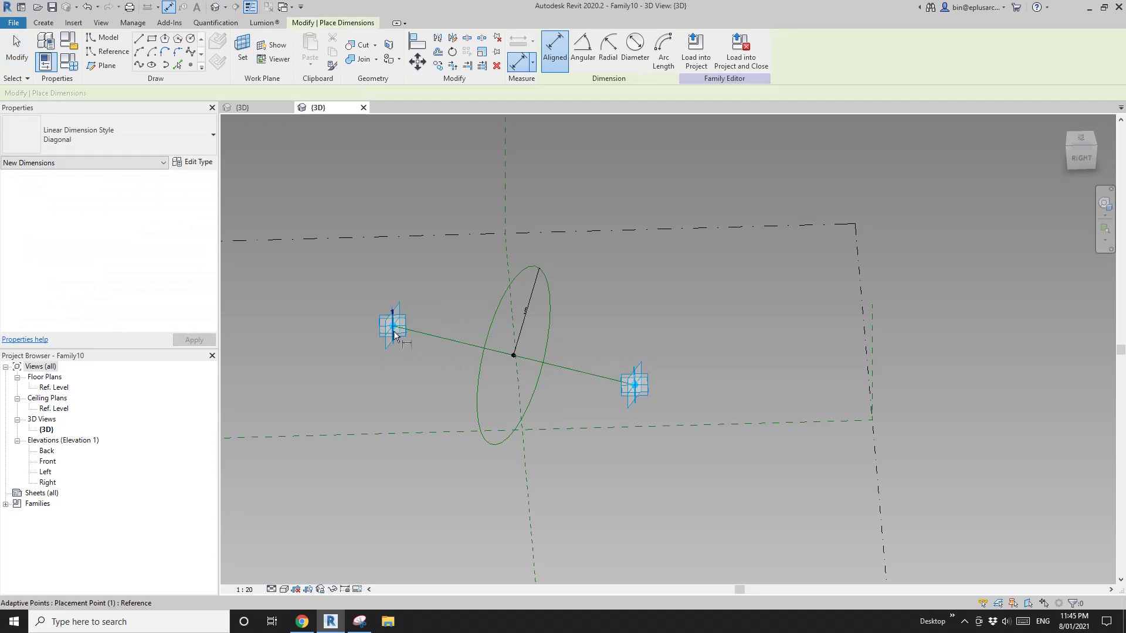
click(394, 327)
click(634, 384)
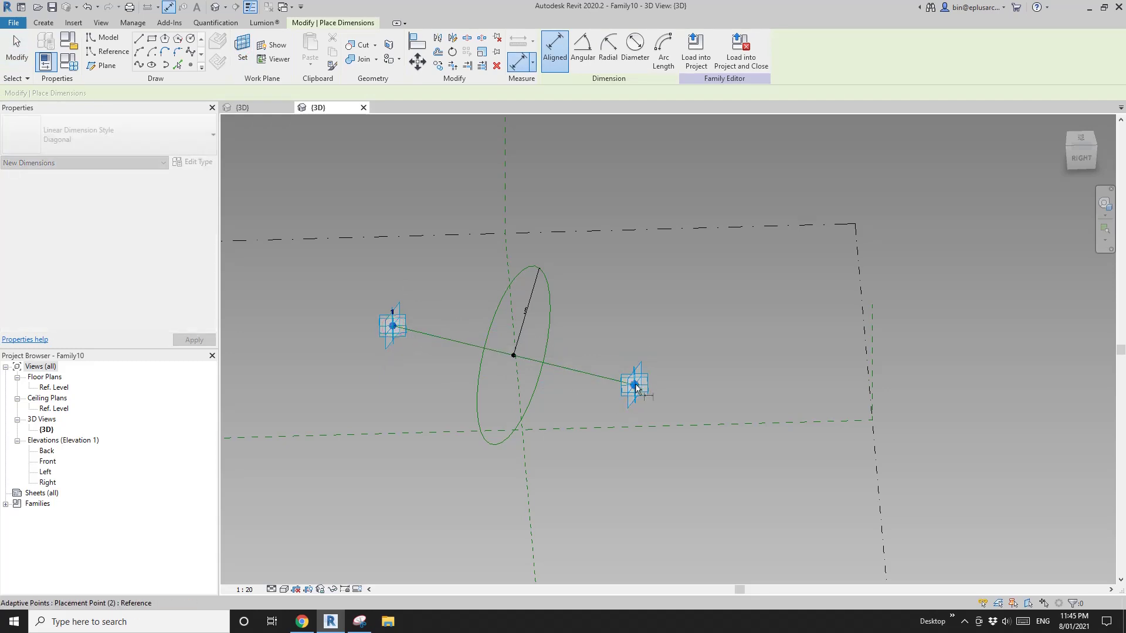
click(611, 331)
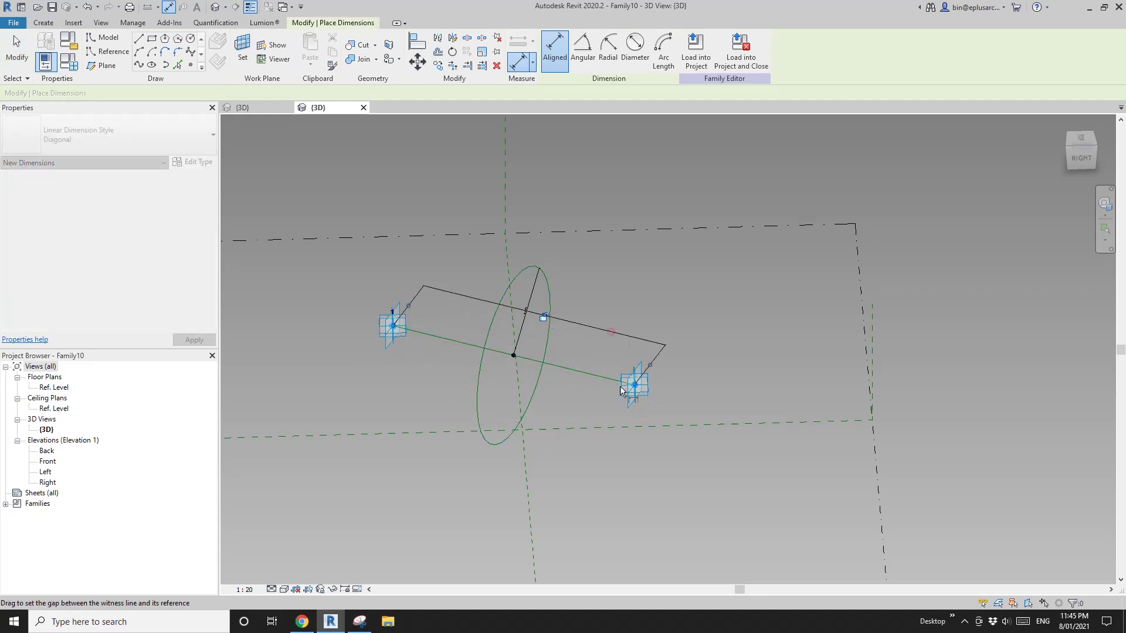
key(Escape)
Label the dimension between adaptive points 1 and 2 with a new instance reporting family parameter named W
click(598, 328)
shift+middle_drag(598, 328, 562, 332)
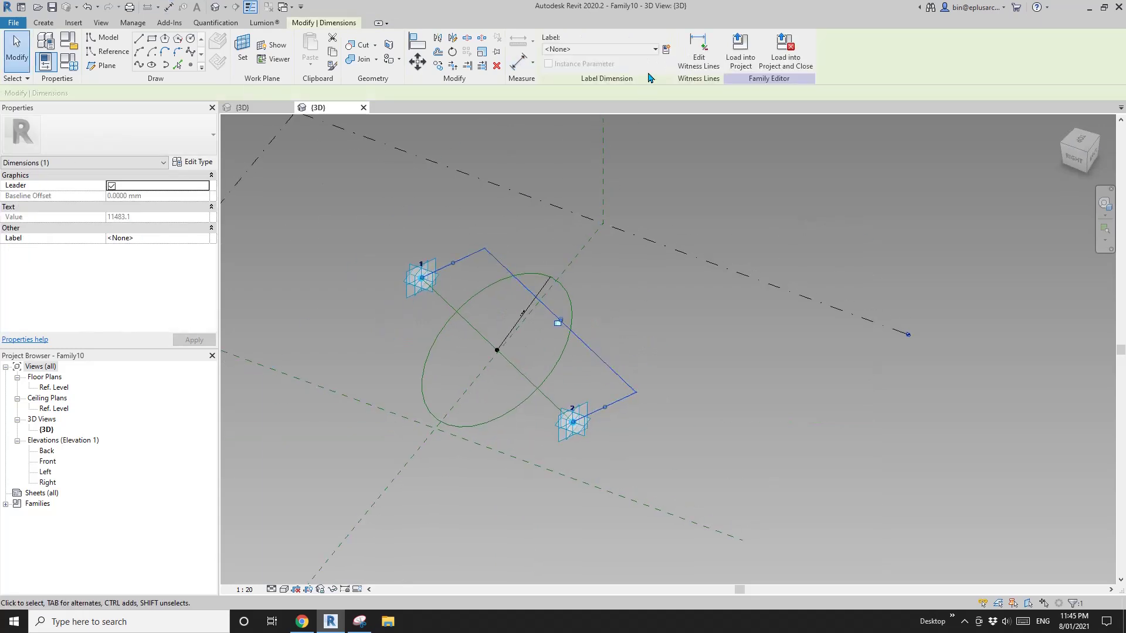
click(666, 50)
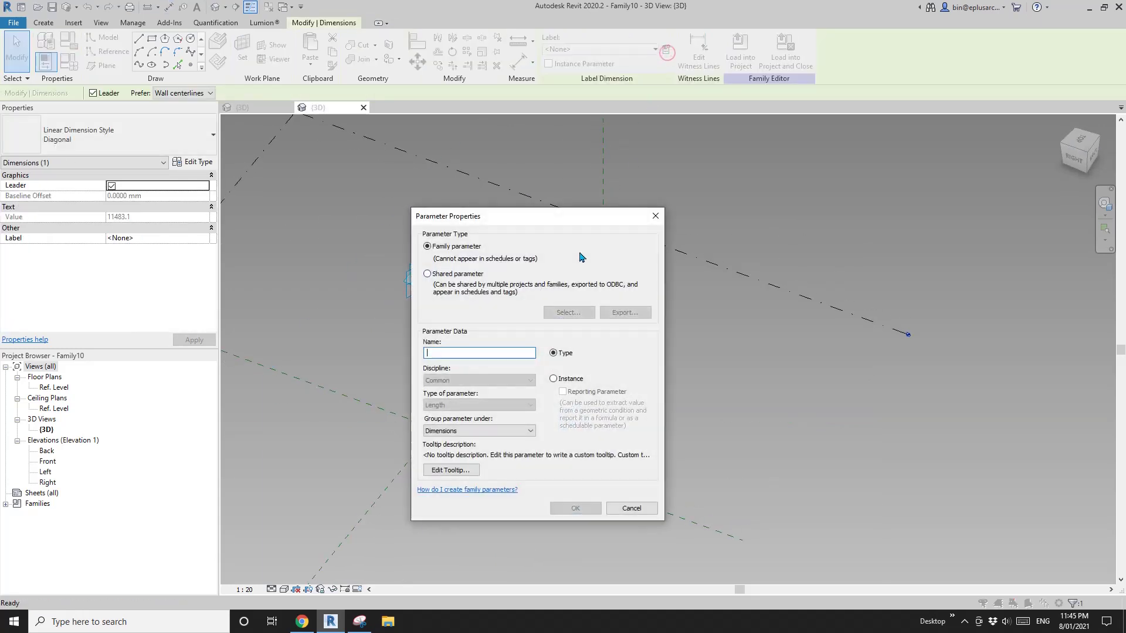
click(553, 380)
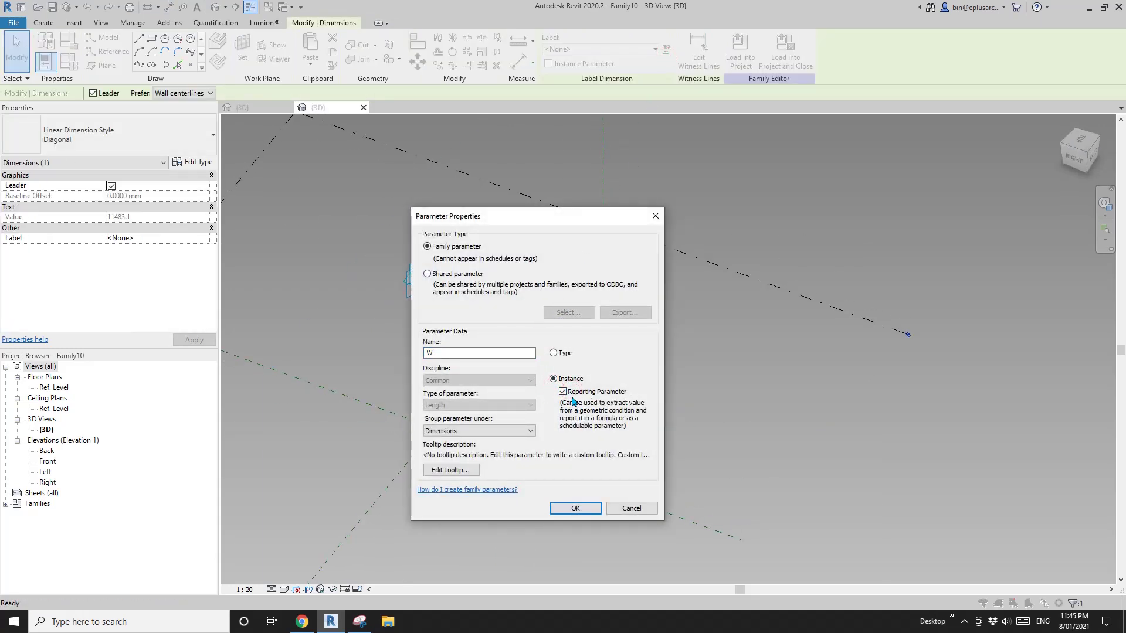
click(575, 509)
key(Escape)
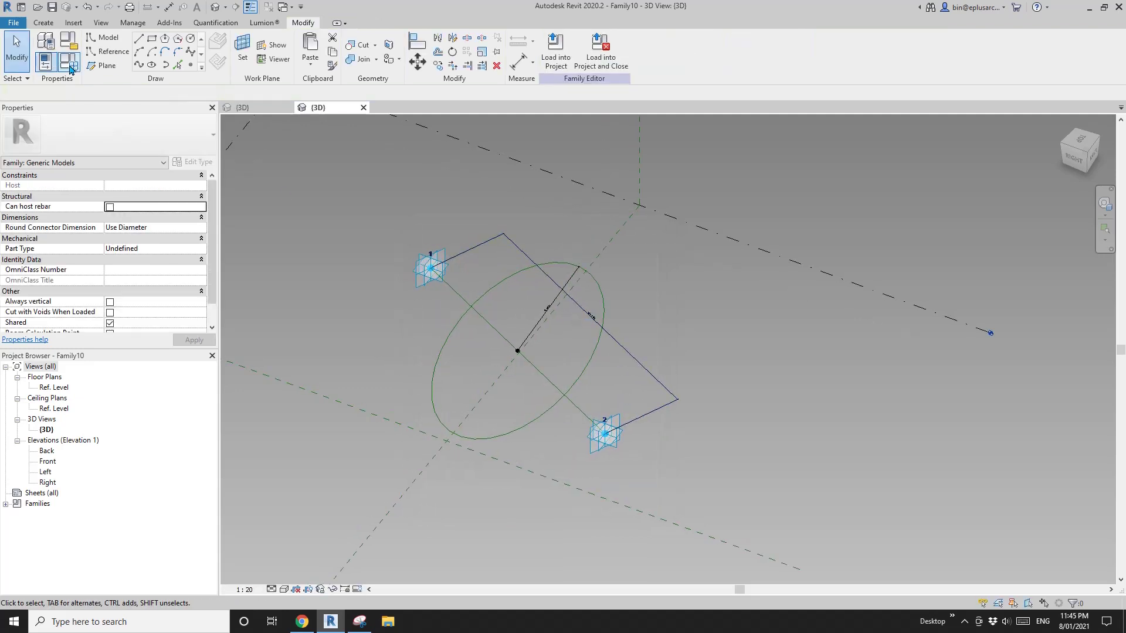
Drive the circle's radius parameter R with the formula W/2
click(70, 63)
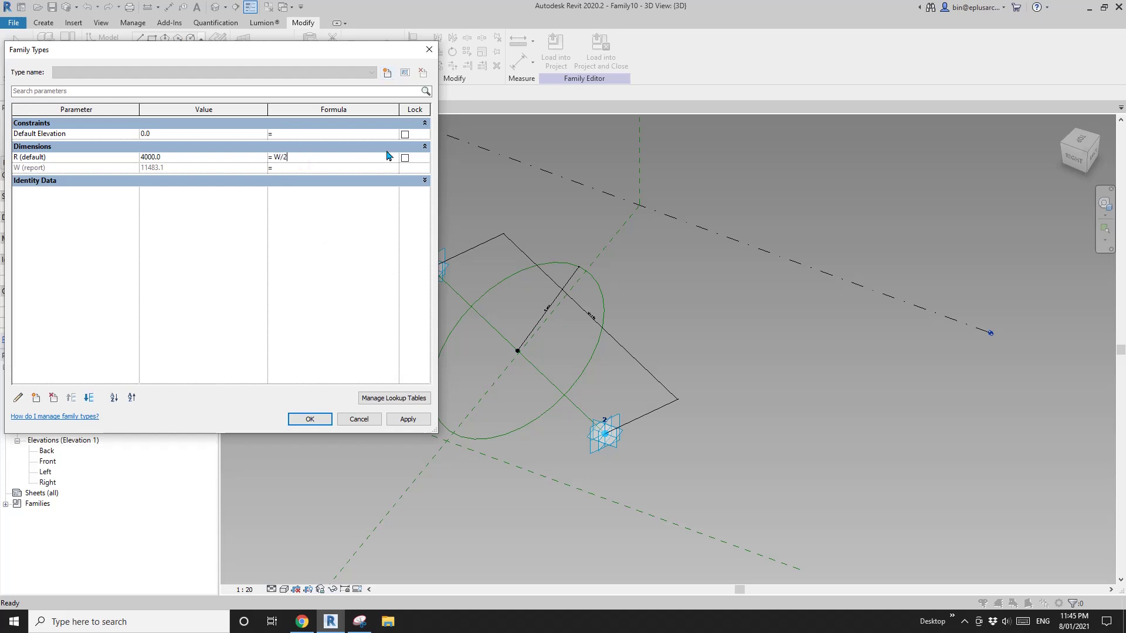
click(400, 421)
scroll(622, 344, down, 1)
shift+middle_drag(622, 343, 279, 169)
scroll(585, 345, up, 2)
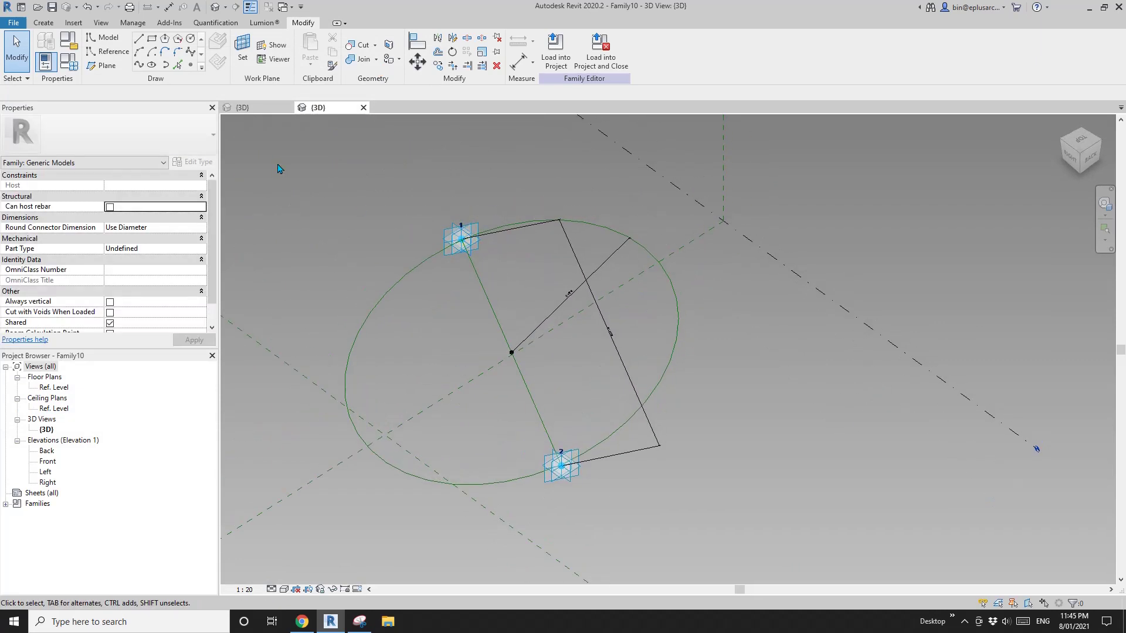
Place a reference point on the Ref. Level beside the line joining the adaptive points and make it adaptive
click(190, 66)
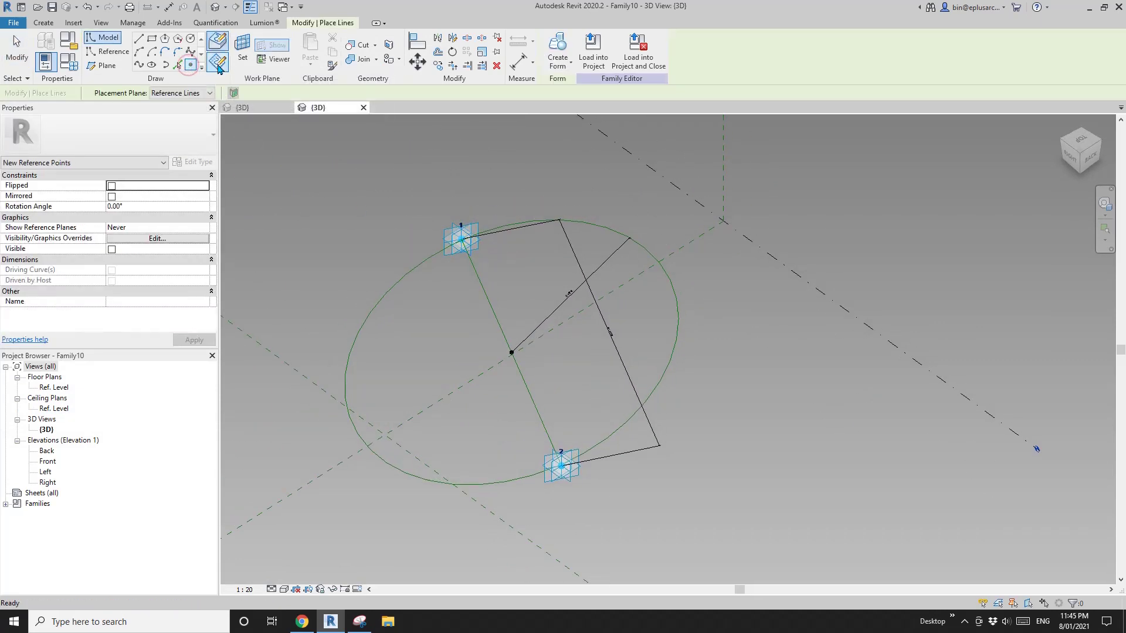
click(220, 70)
click(207, 94)
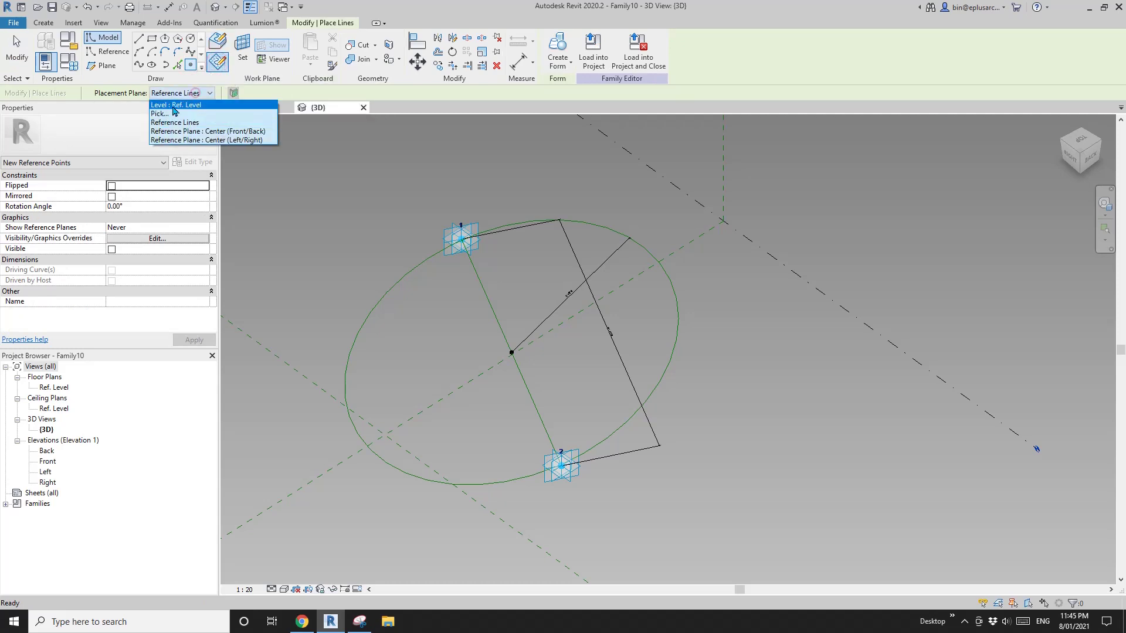
click(178, 106)
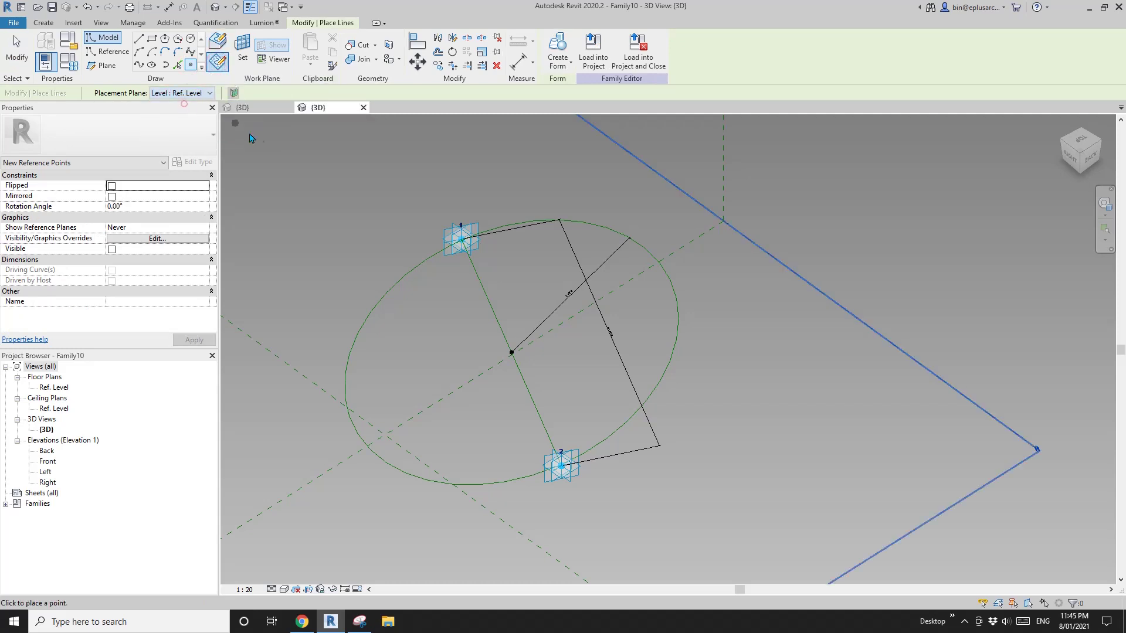
click(586, 343)
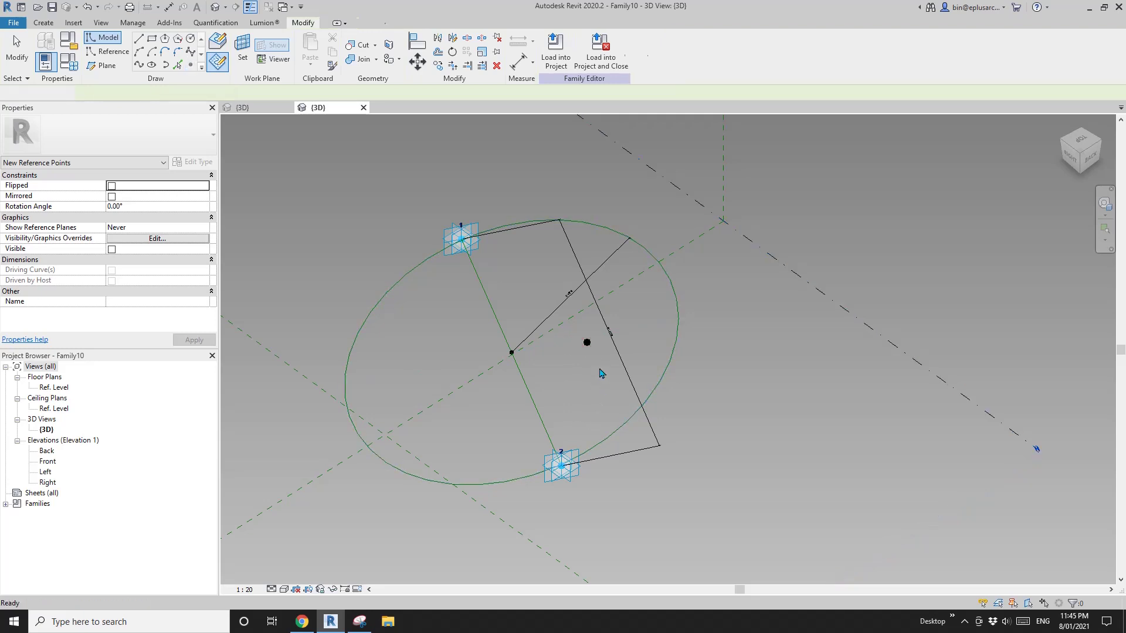
key(Escape)
click(587, 343)
click(616, 57)
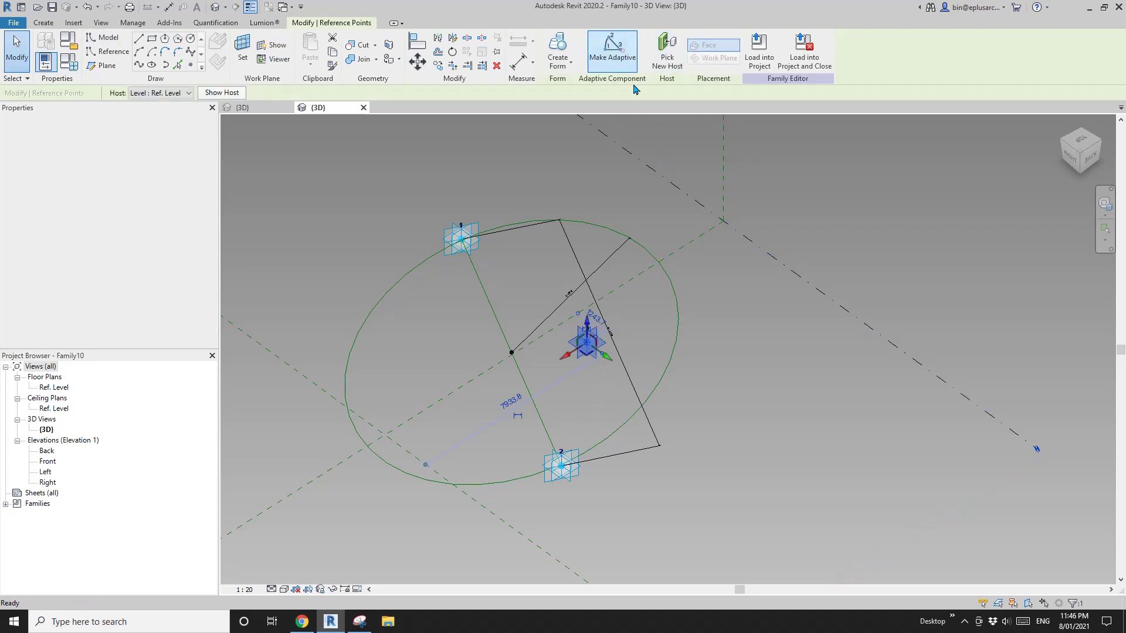
shift+middle_drag(678, 334, 554, 340)
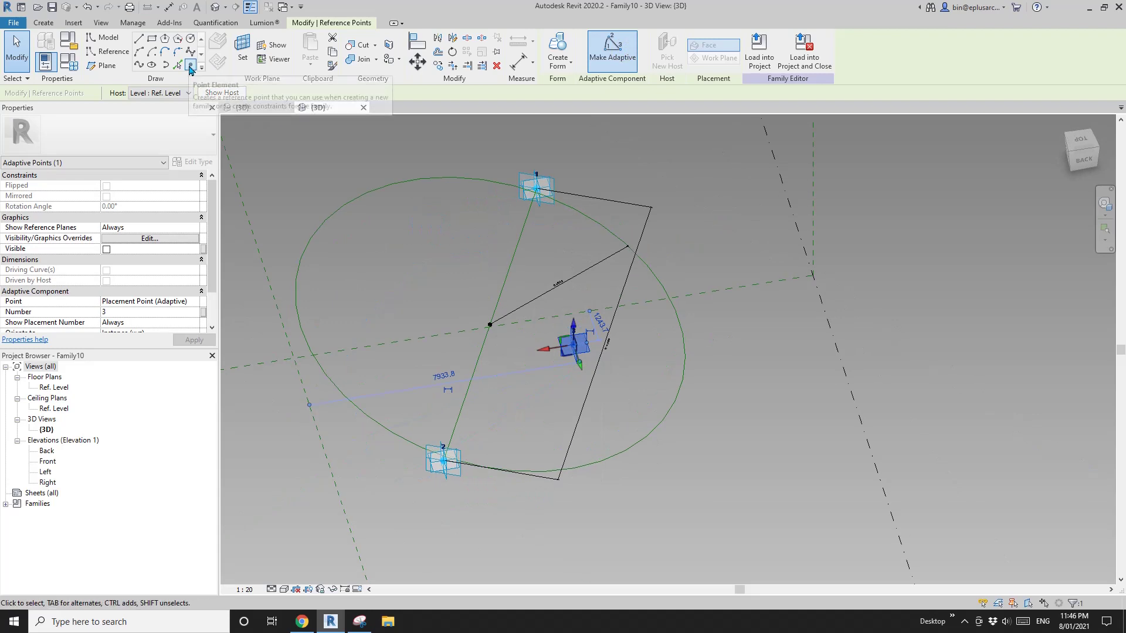
Set the work plane to a vertical plane of adaptive point 3 and draw a vertical reference line upward from it past the circle
click(121, 55)
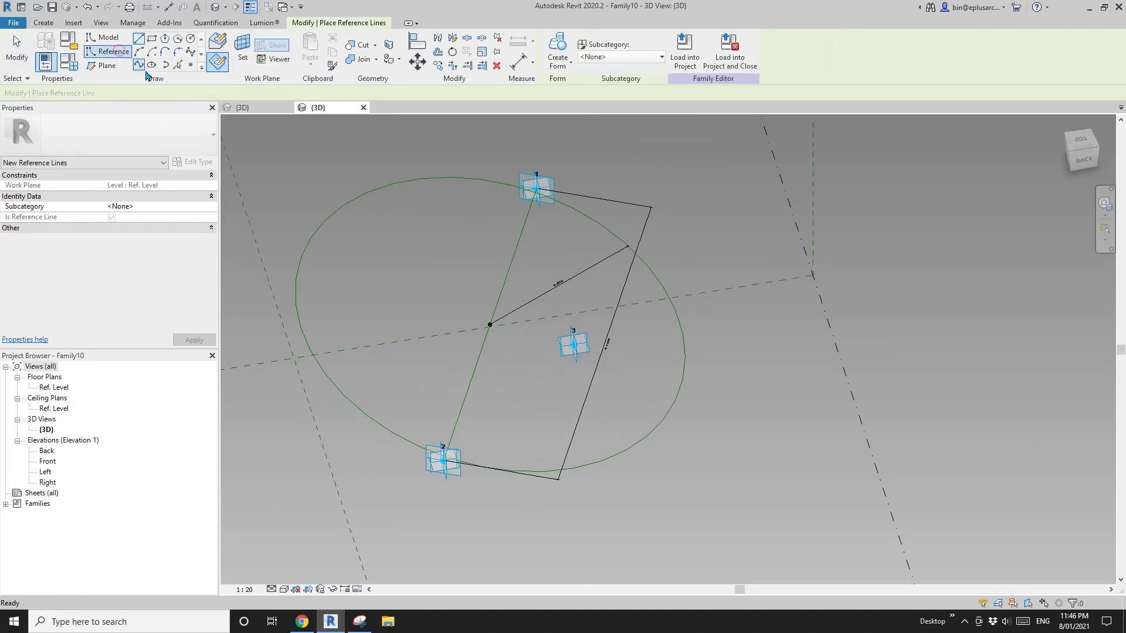
click(242, 47)
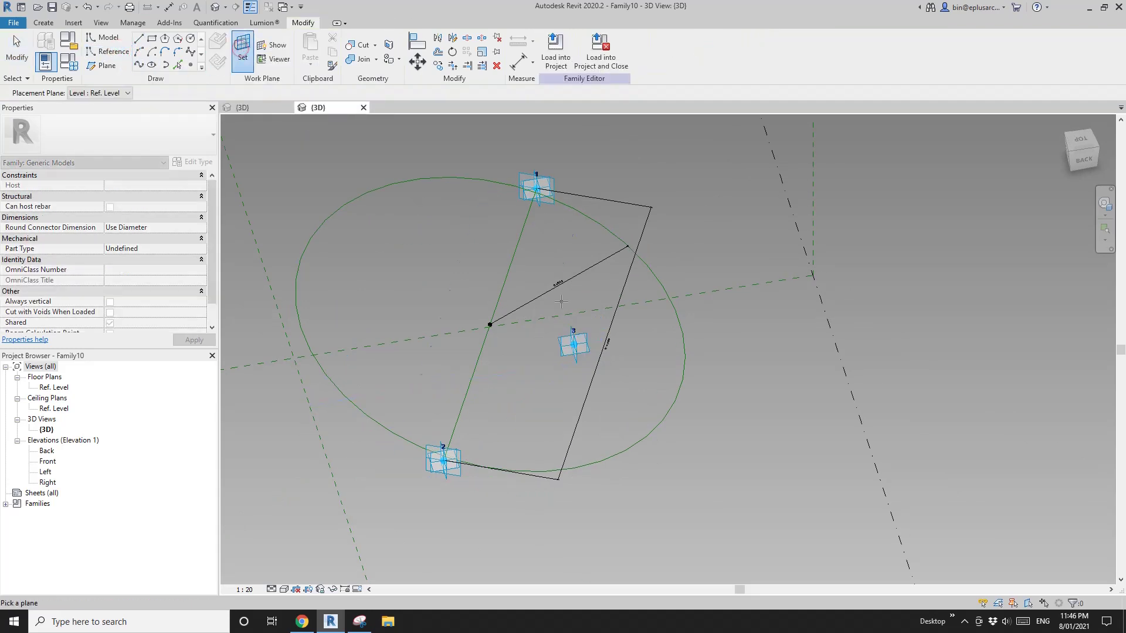
shift+middle_drag(569, 359, 597, 355)
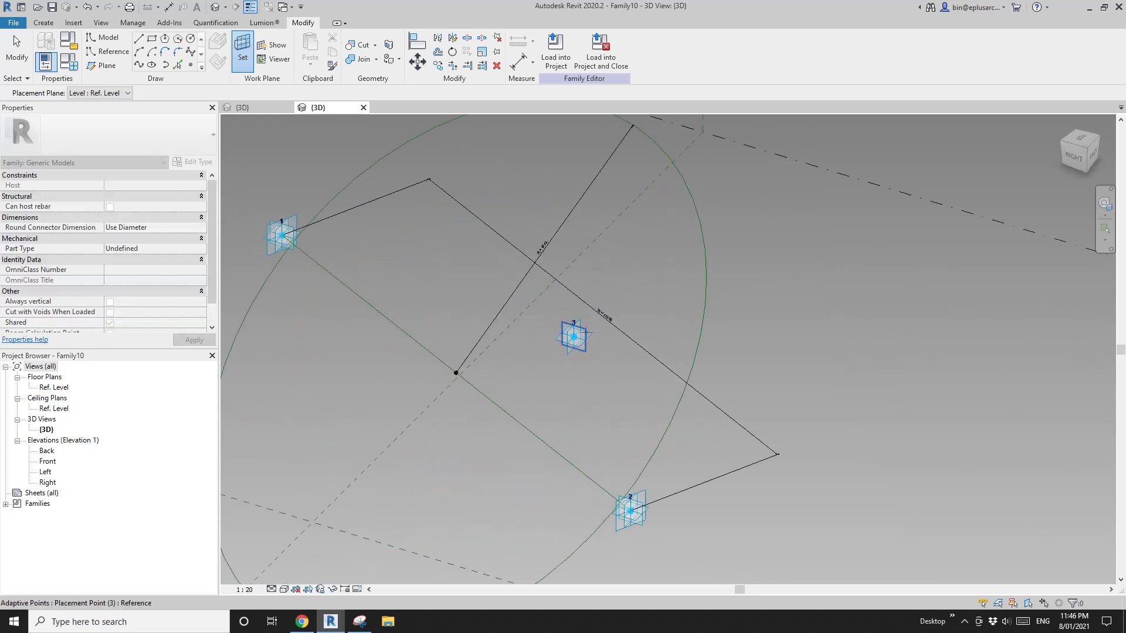
click(574, 335)
click(573, 336)
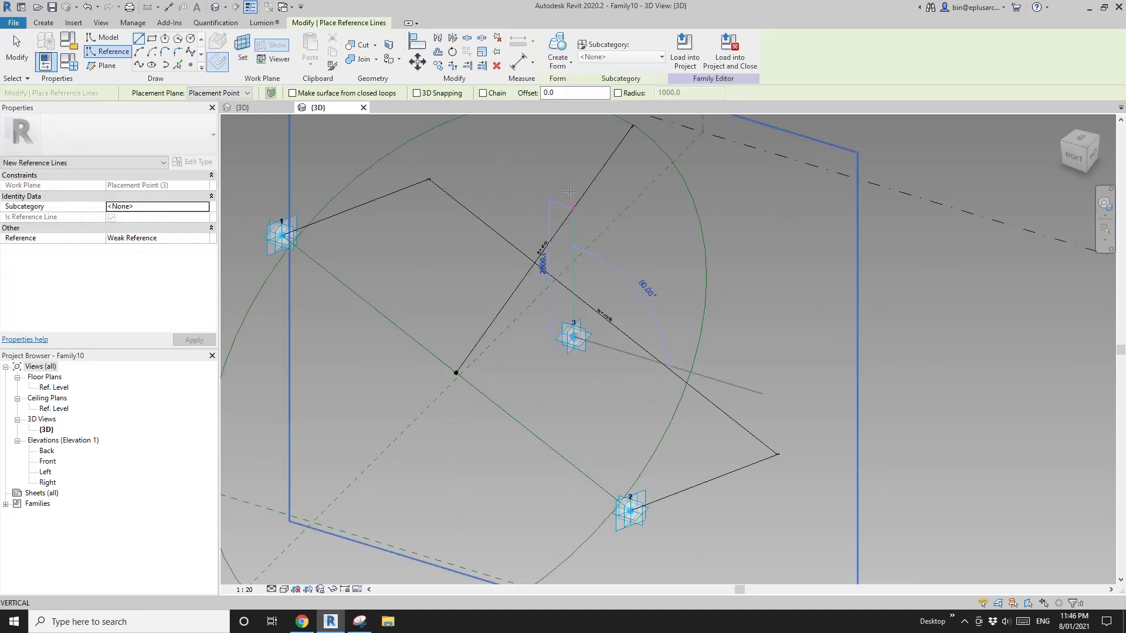
scroll(573, 146, down, 2)
middle_drag(573, 147, 569, 270)
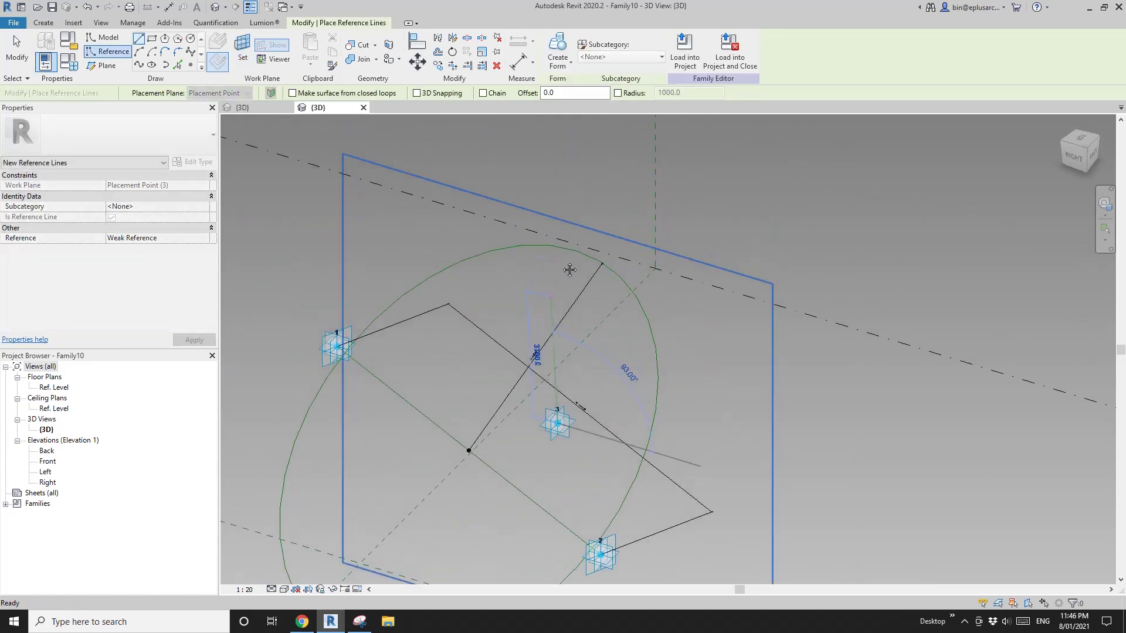
click(555, 158)
key(Escape)
scroll(555, 161, down, 2)
shift+middle_drag(555, 164, 527, 205)
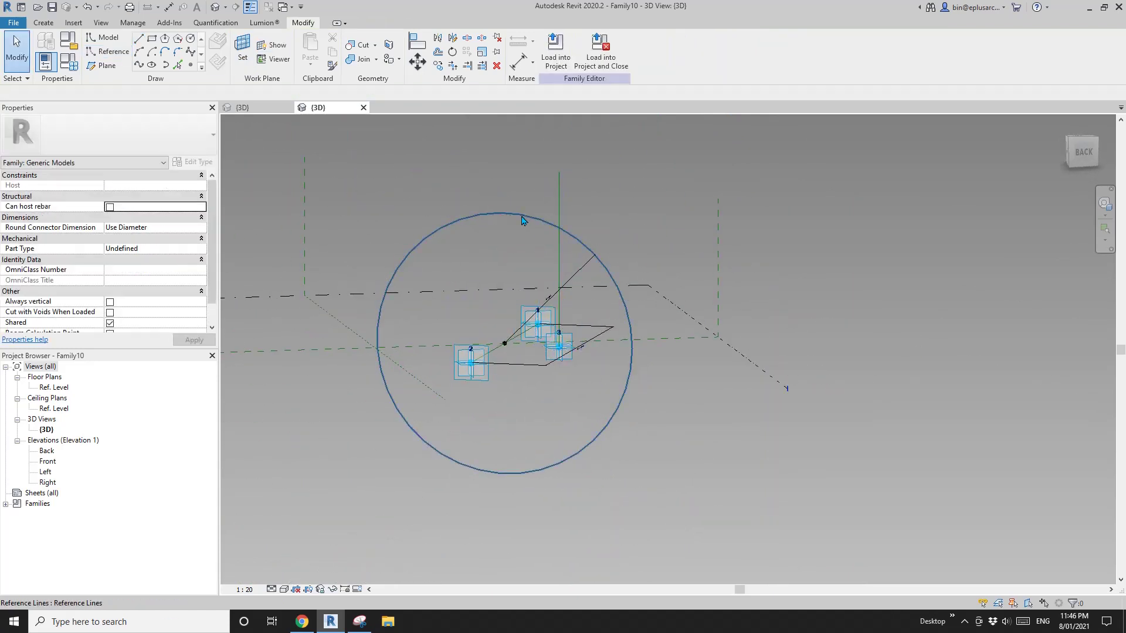
shift+middle_drag(525, 282, 539, 327)
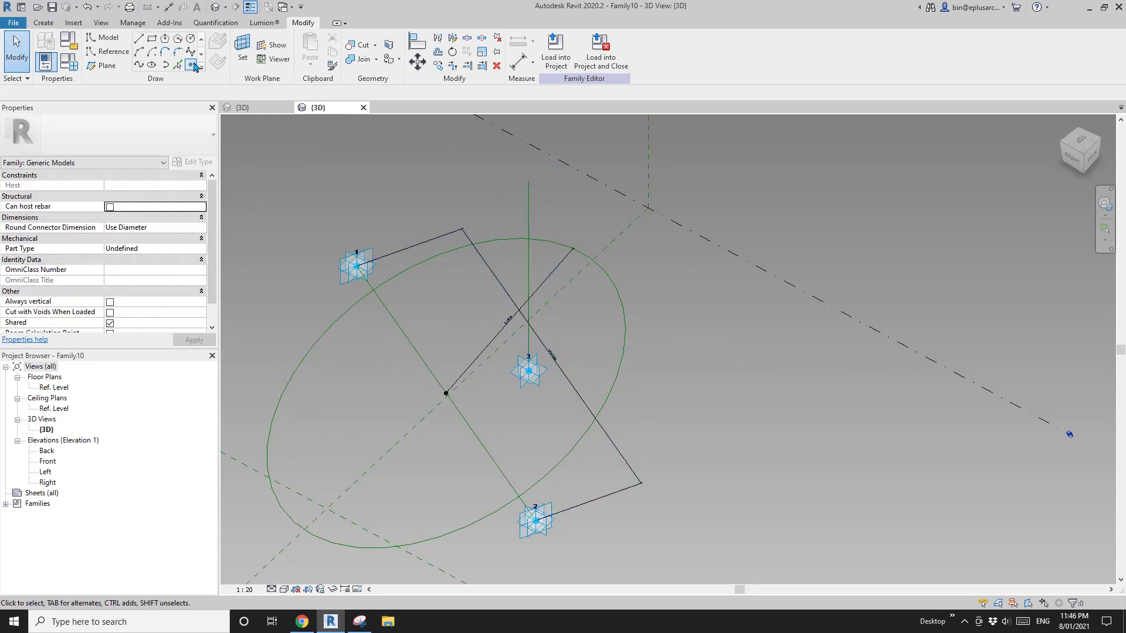
Try to place a reference point on the vertical line while drawing on the work plane
click(196, 64)
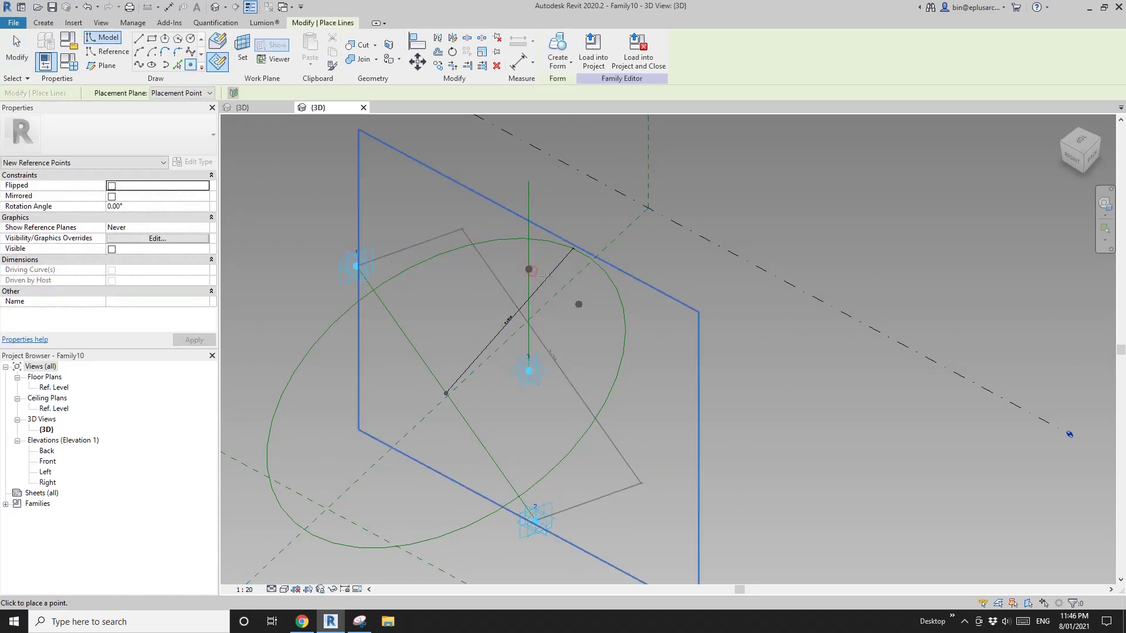
click(529, 270)
key(Escape)
key(Escape)
click(531, 272)
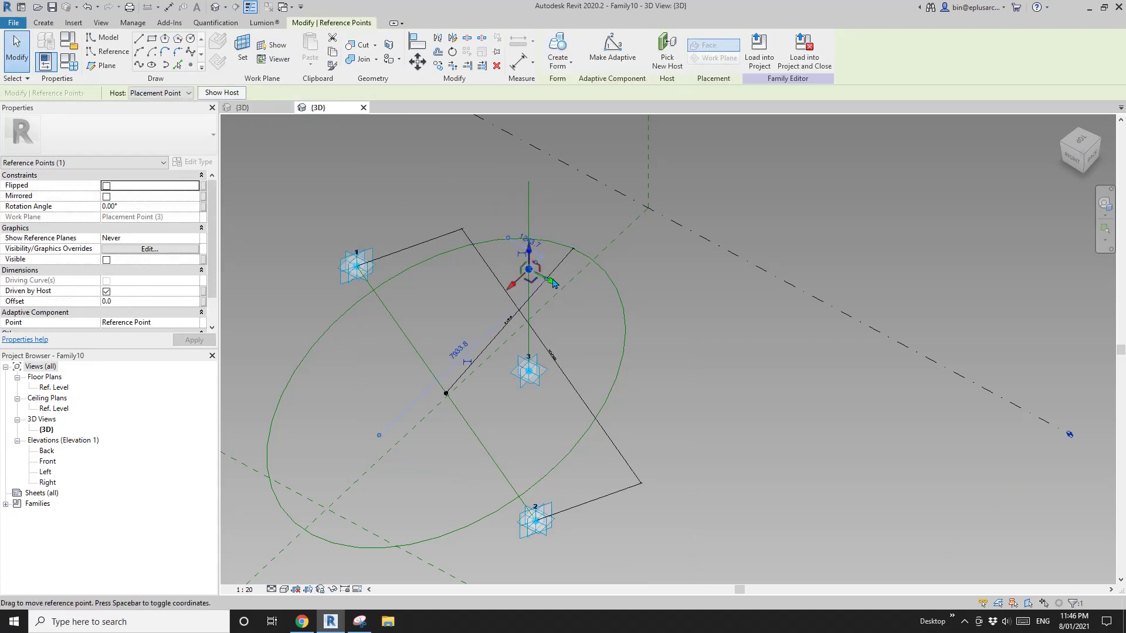
key(Escape)
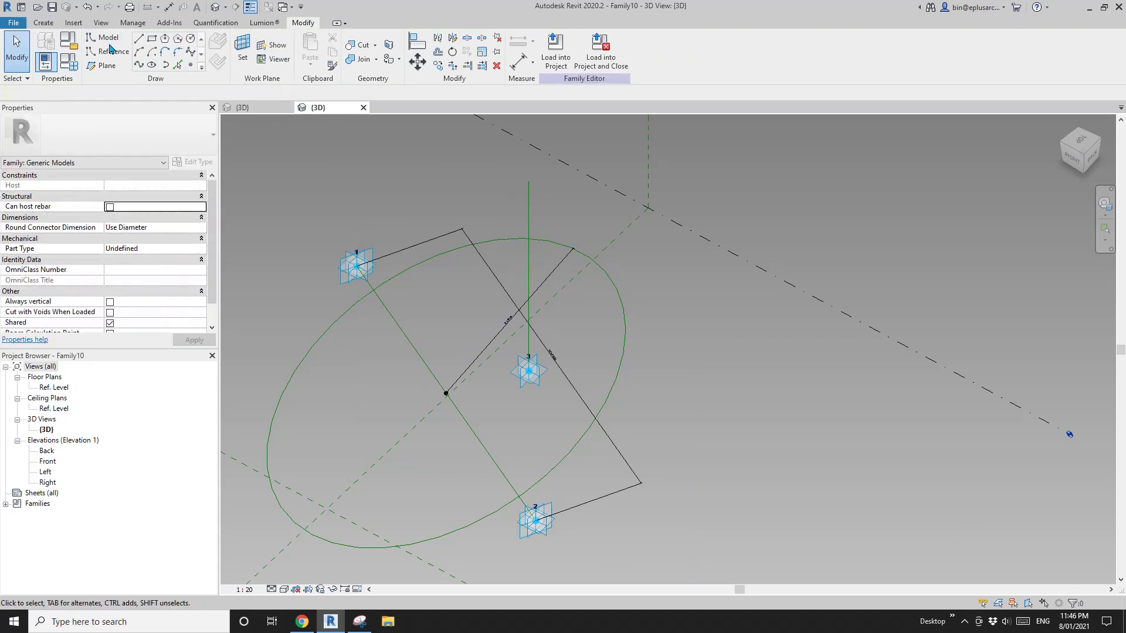
Place a reference point hosted on the vertical reference line, using the draw-on-face option
click(191, 66)
click(220, 44)
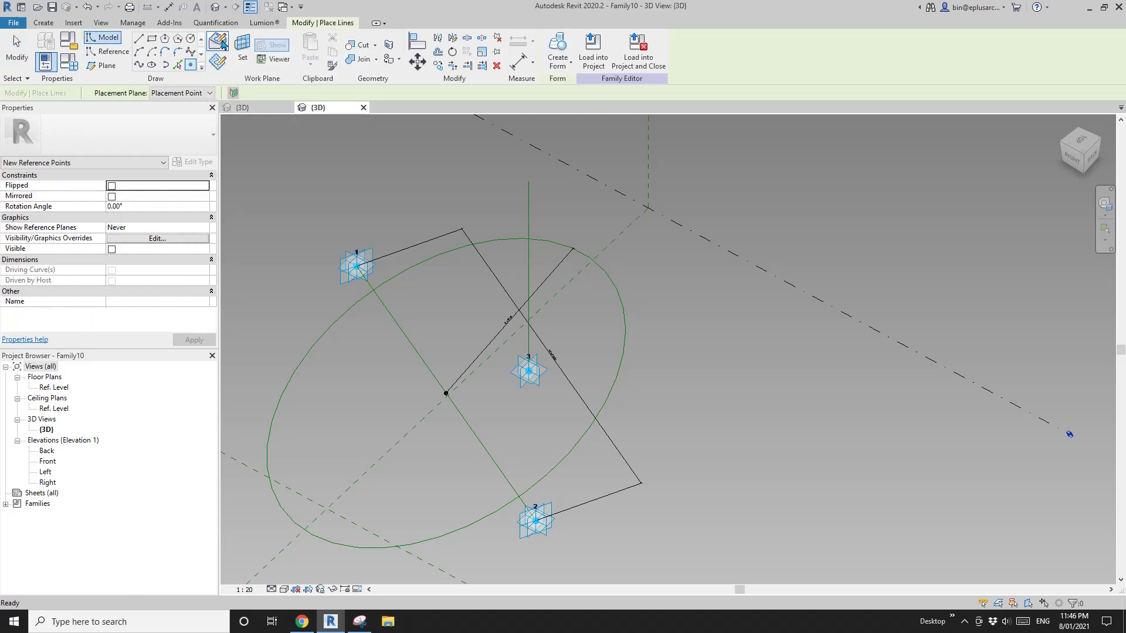
click(528, 269)
key(Escape)
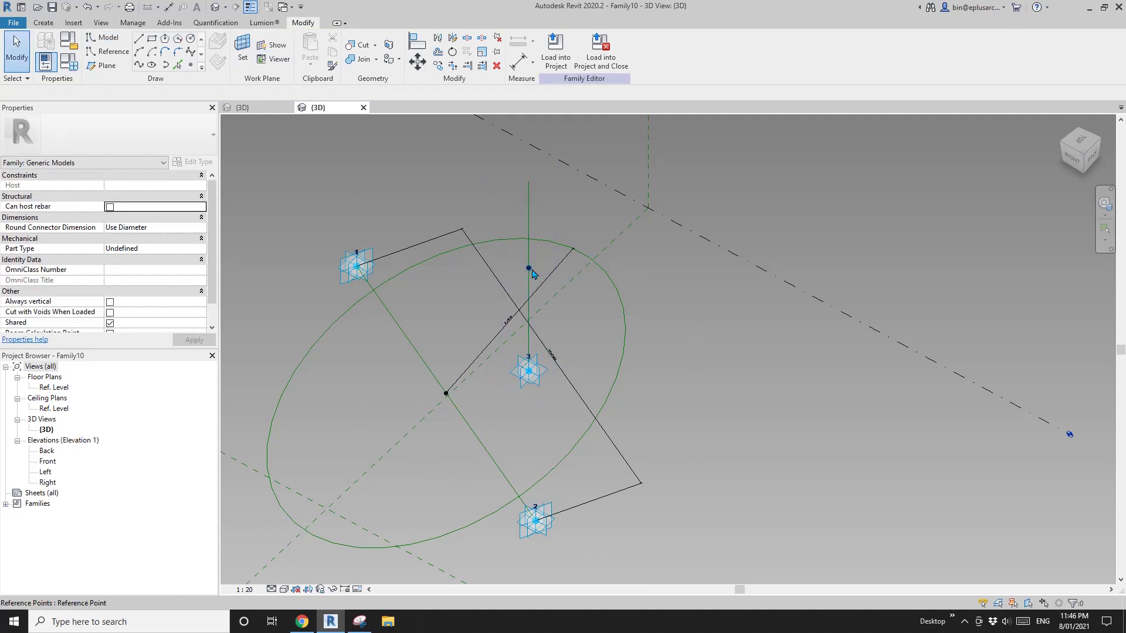
Host the vertical line's point by intersection with the reference circle
click(529, 269)
shift+middle_drag(529, 271, 550, 291)
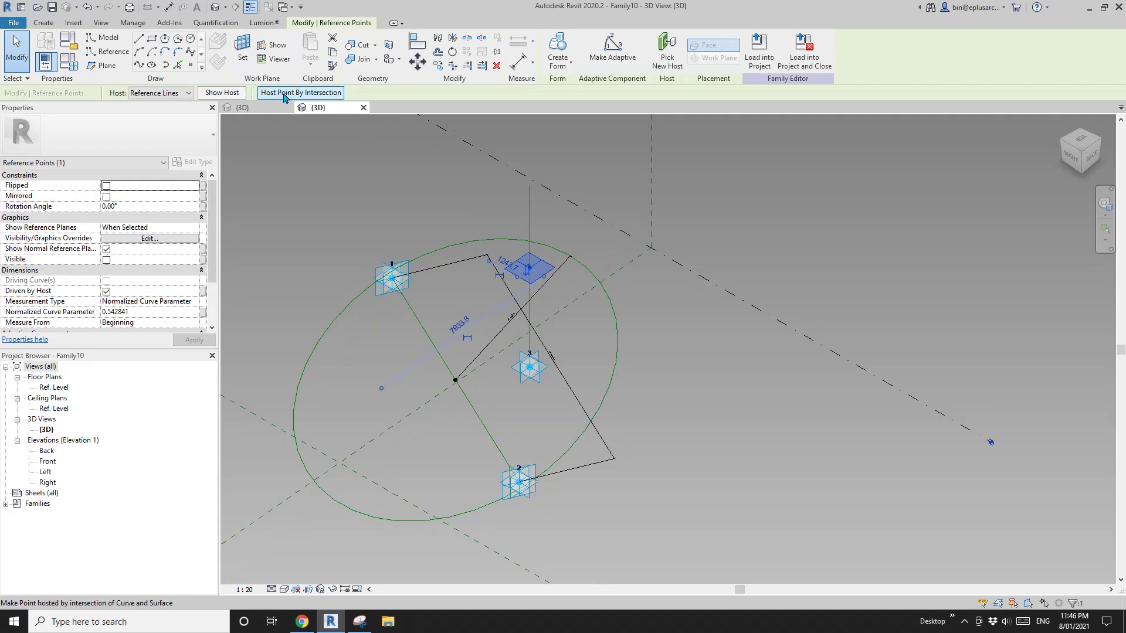
click(312, 98)
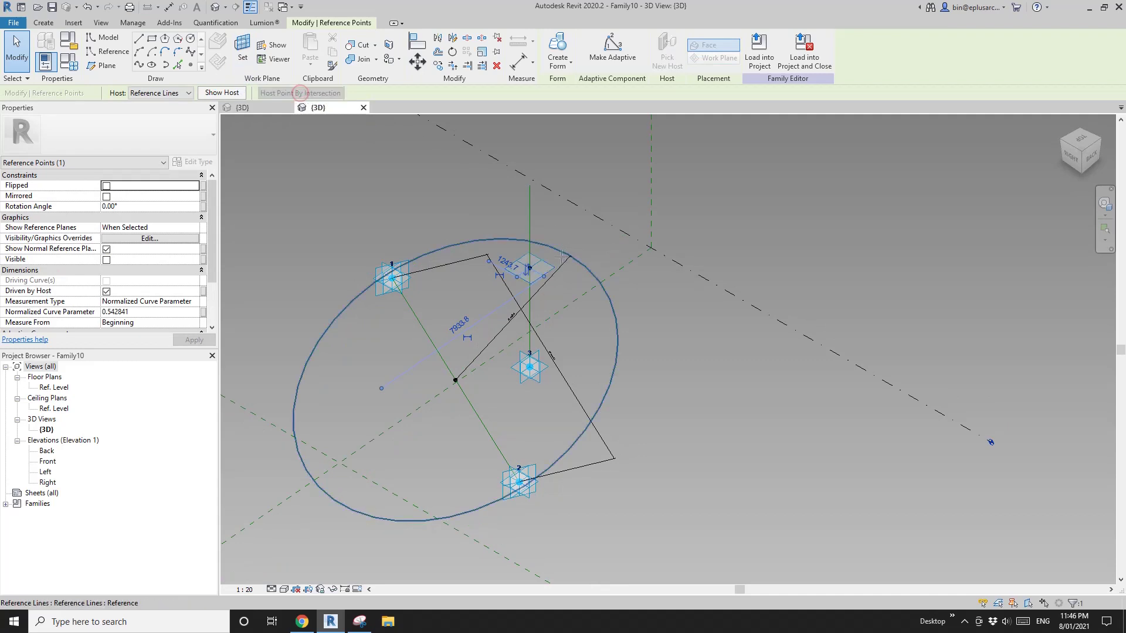
click(580, 274)
shift+middle_drag(581, 276, 550, 281)
key(Escape)
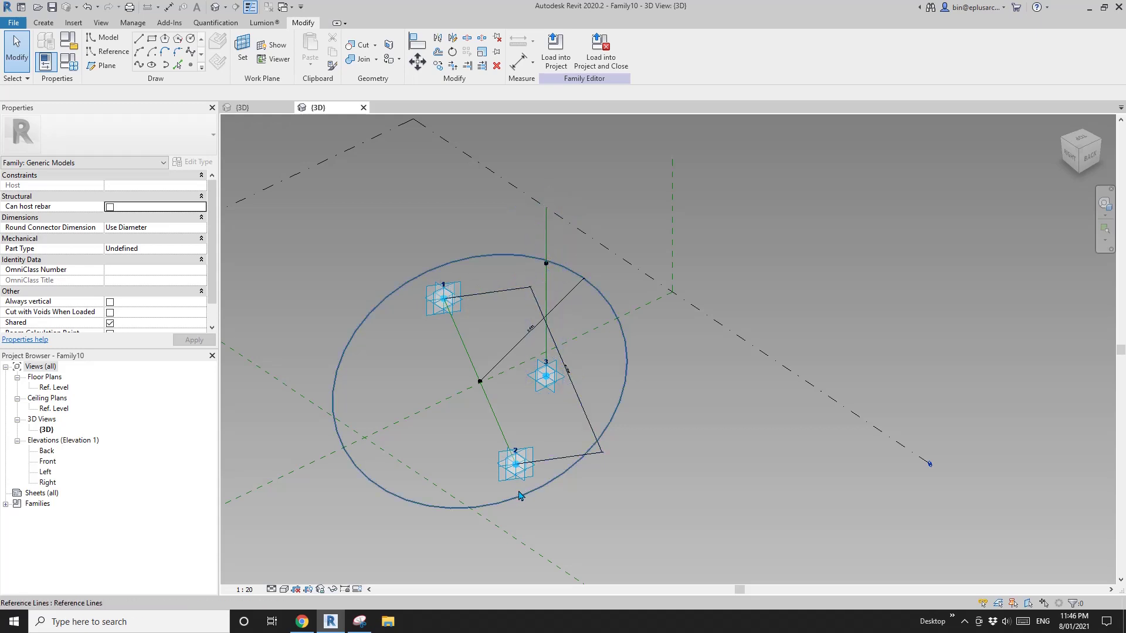
Connect adaptive point 1 to the circle intersection point with a spline through points and make it a reference line
shift+middle_drag(516, 463, 589, 305)
scroll(544, 328, up, 2)
drag(520, 261, 561, 307)
ctrl+click(482, 345)
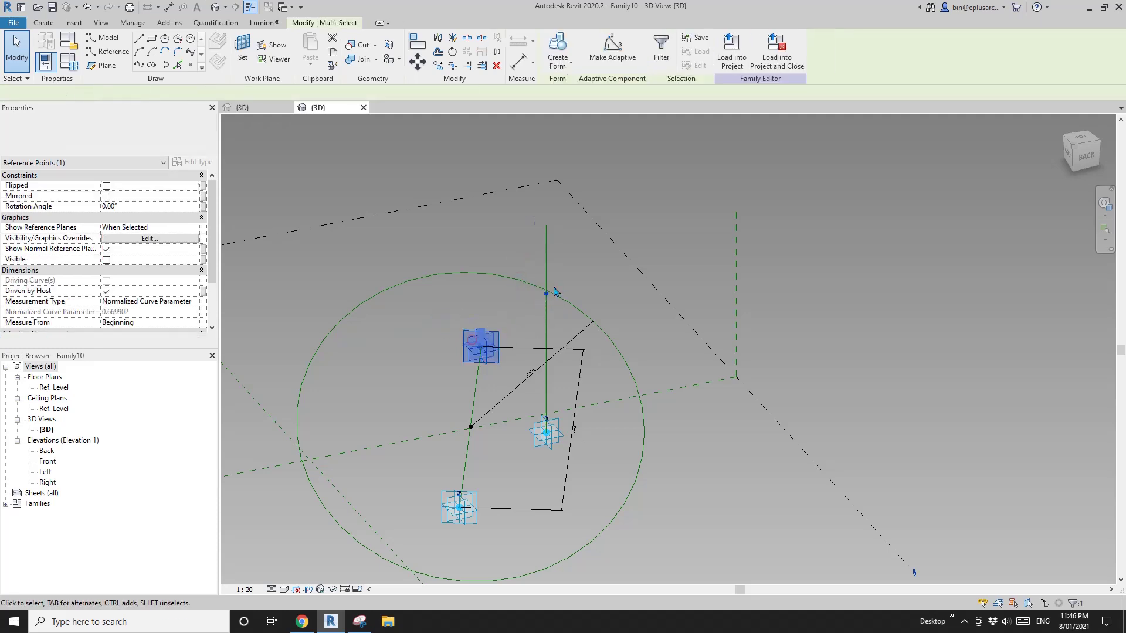
click(138, 66)
click(110, 270)
click(556, 314)
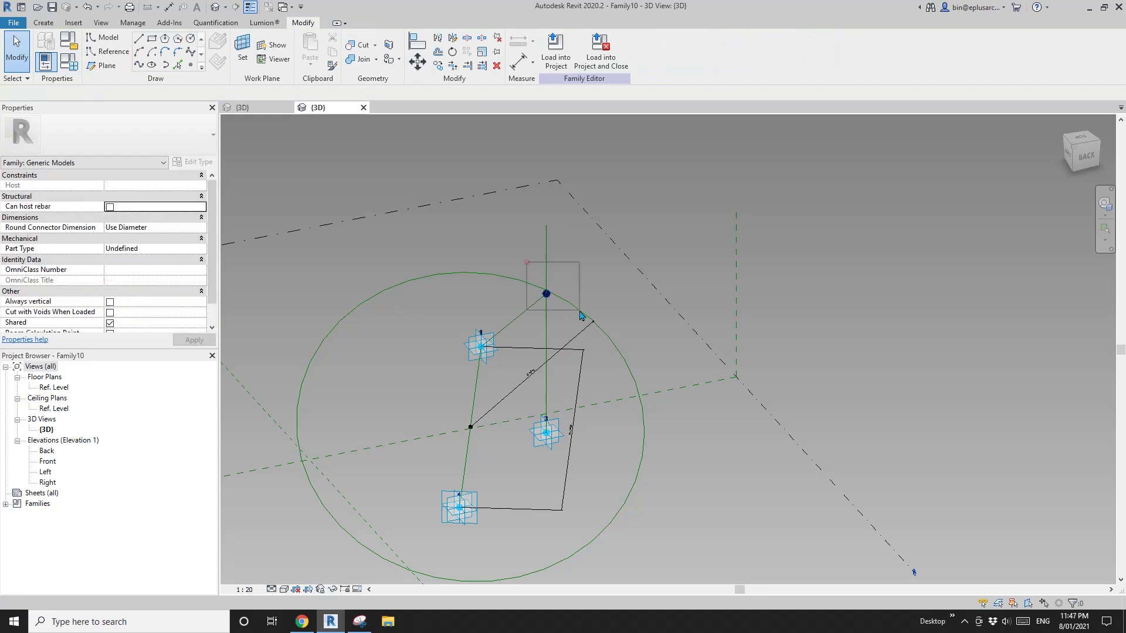
Connect the circle intersection point to adaptive point 2 with a spline through points and make it a reference line
click(546, 292)
ctrl+click(459, 505)
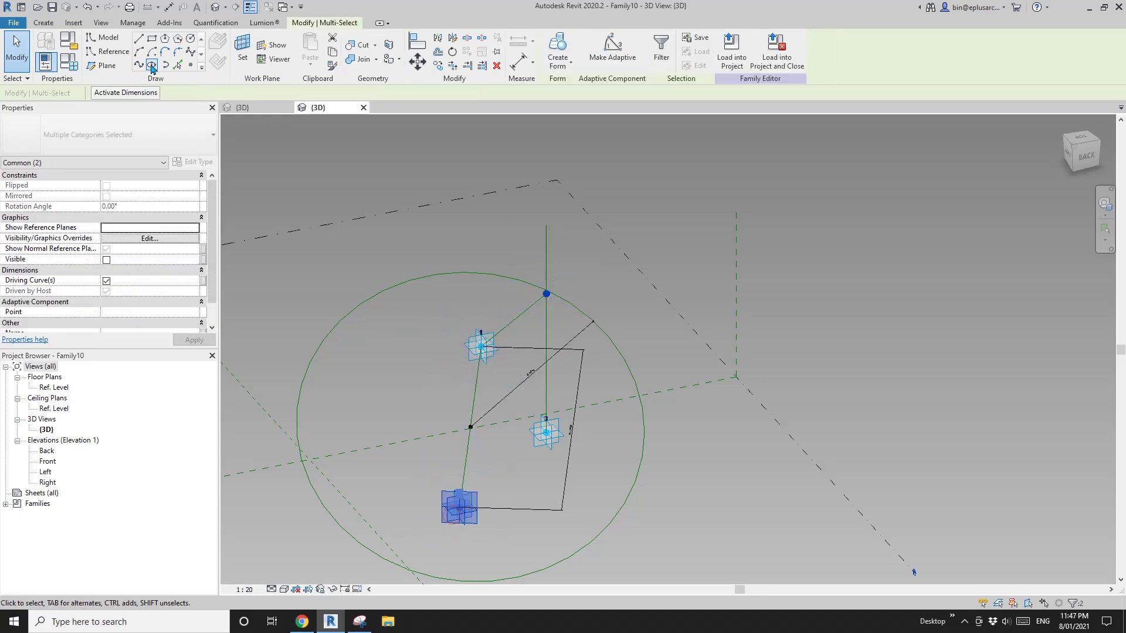
click(138, 66)
click(112, 270)
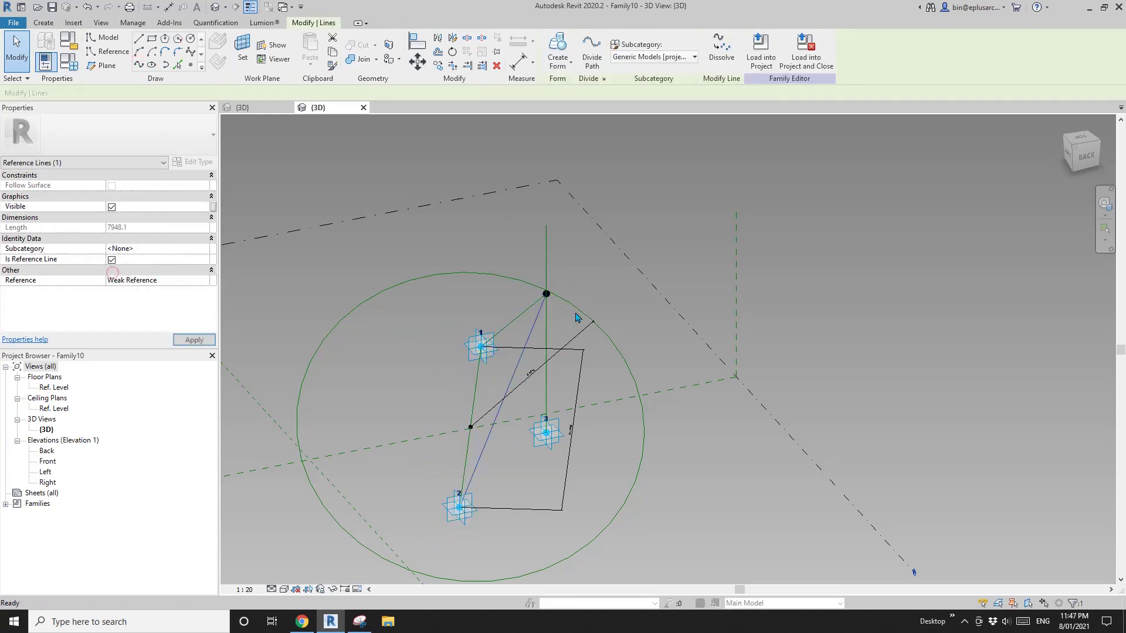
Create an extruded solid form from the triangle of reference lines joining adaptive points 1 and 2 and the intersection point
click(316, 297)
key(Tab)
click(532, 334)
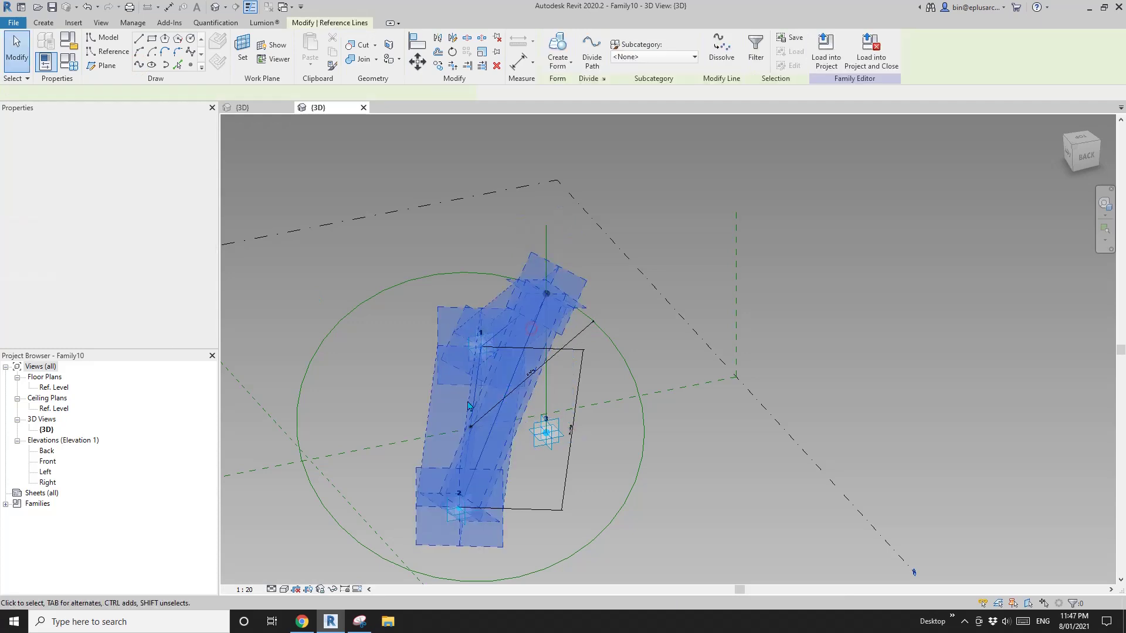
click(553, 47)
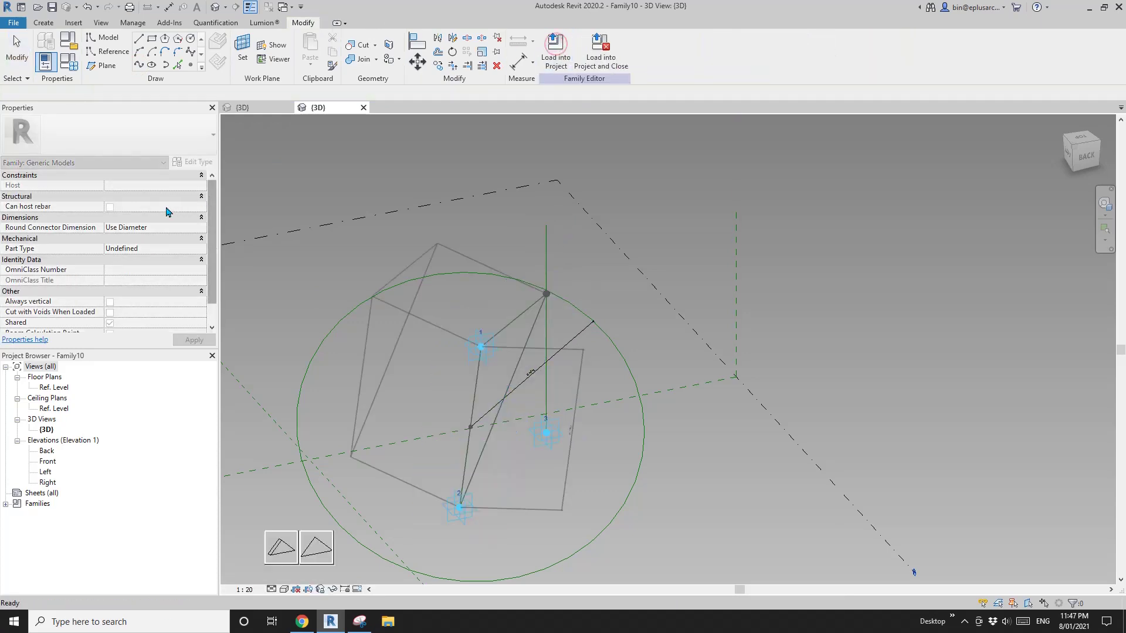
click(286, 540)
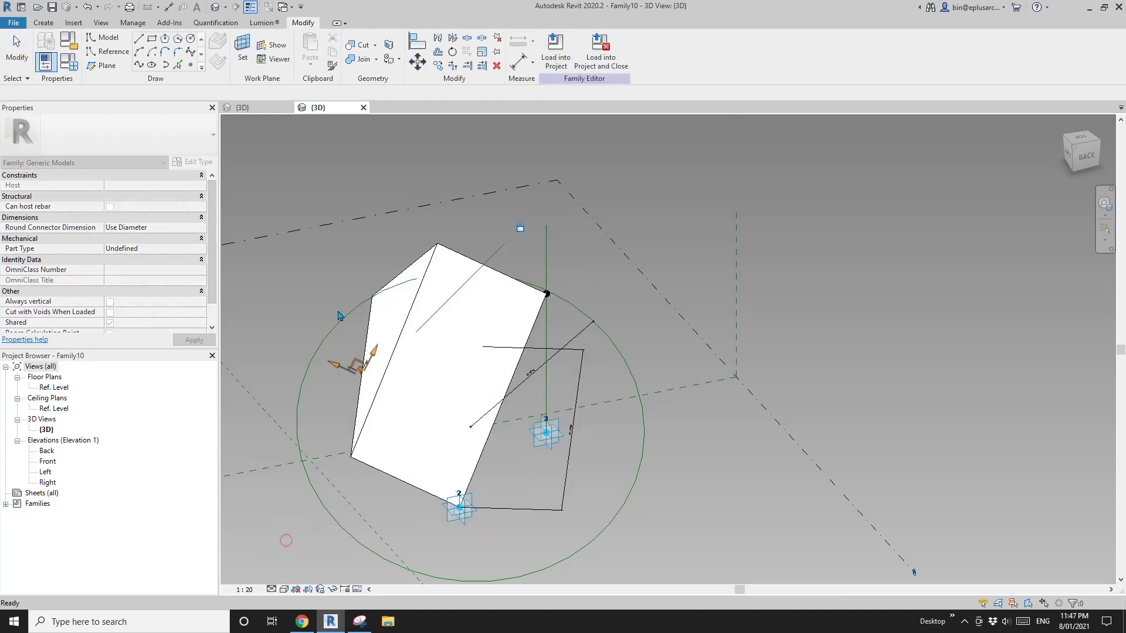
Set both the positive and negative offsets of the triangular panel form to 20
click(154, 185)
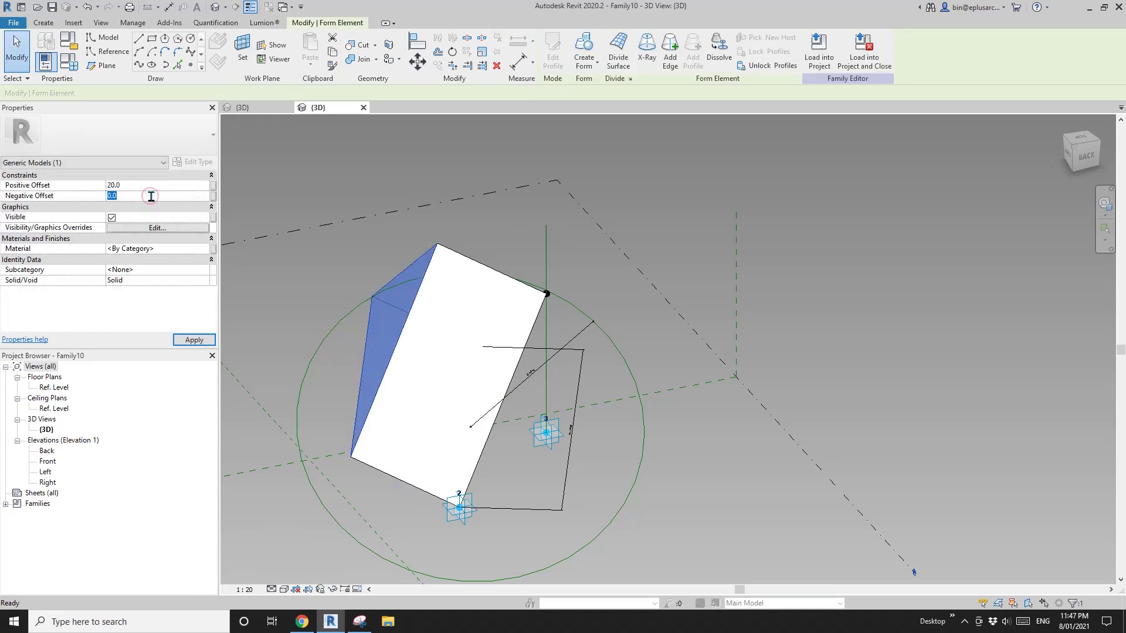
click(152, 197)
text(20)
key(Return)
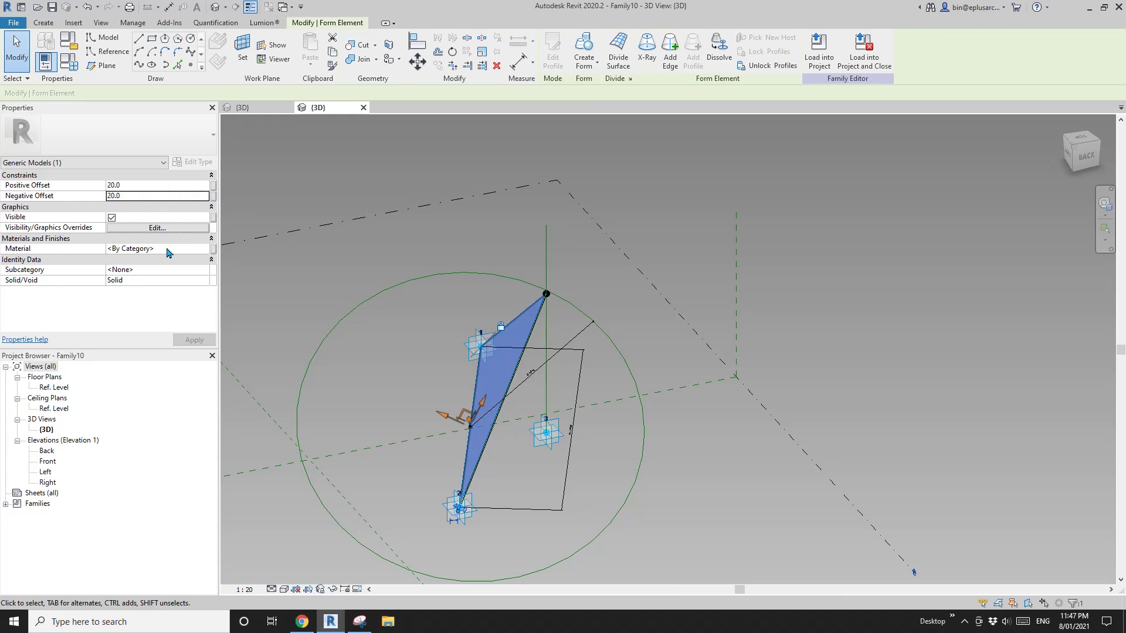
scroll(510, 252, down, 1)
shift+middle_drag(510, 252, 557, 305)
click(531, 297)
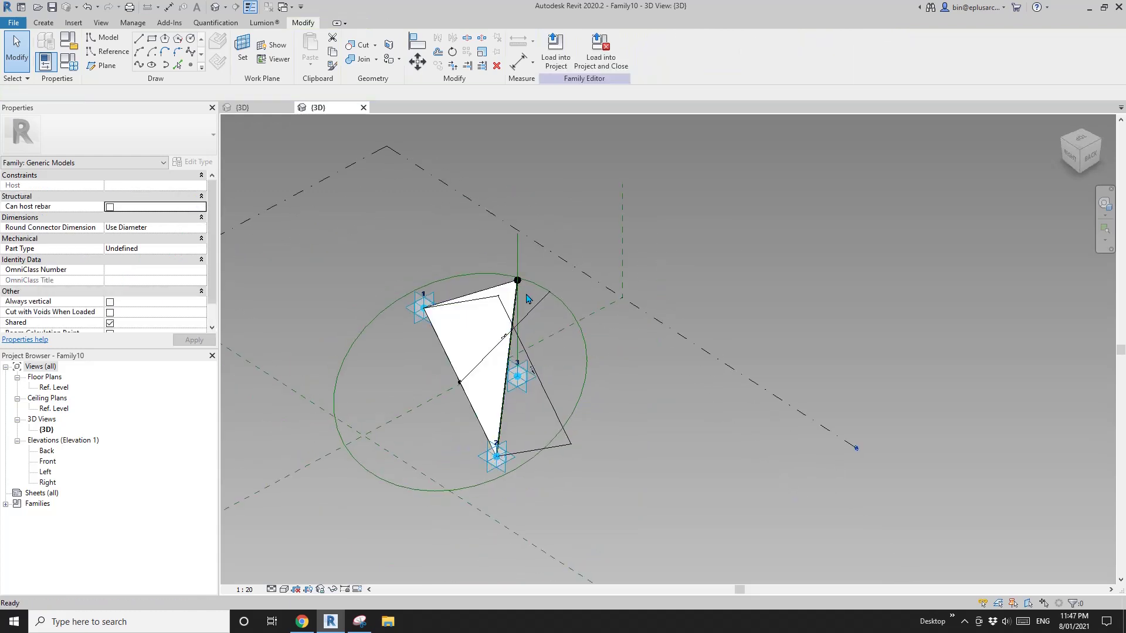
scroll(467, 316, up, 1)
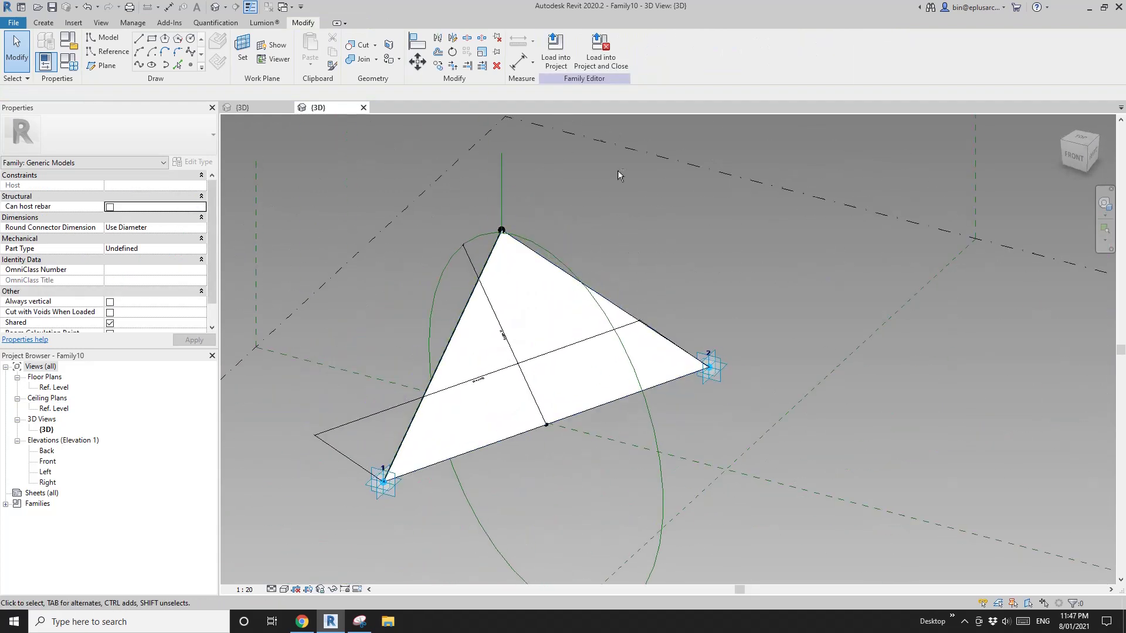
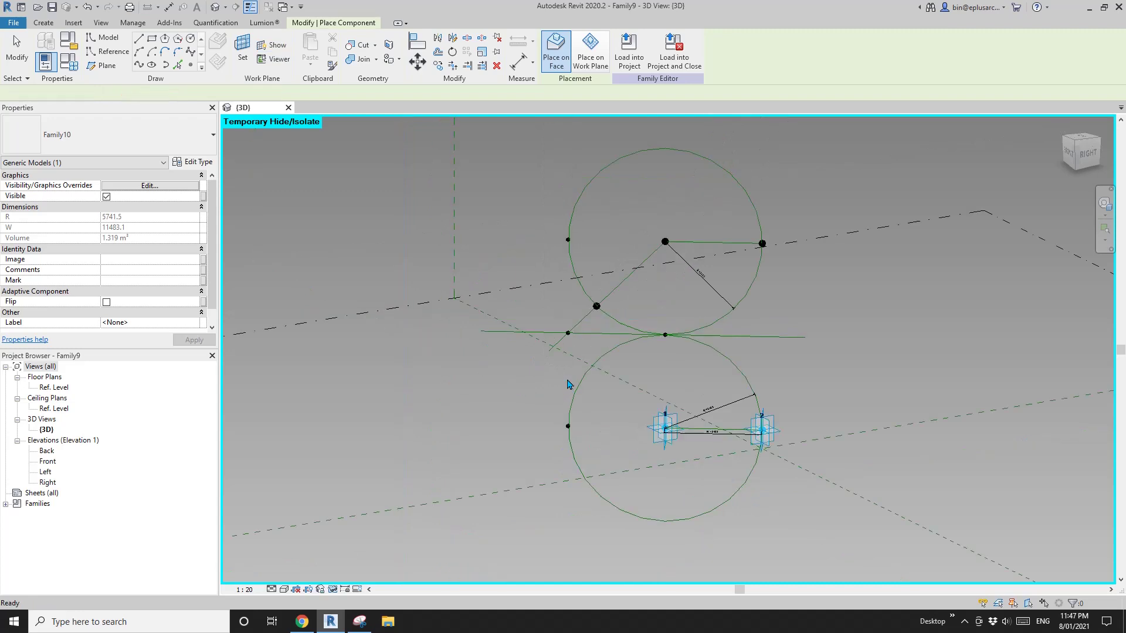
Cancel the component placement in the two-circle family and set its angle parameter A1 to 30°
key(Escape)
key(Escape)
scroll(572, 356, up, 1)
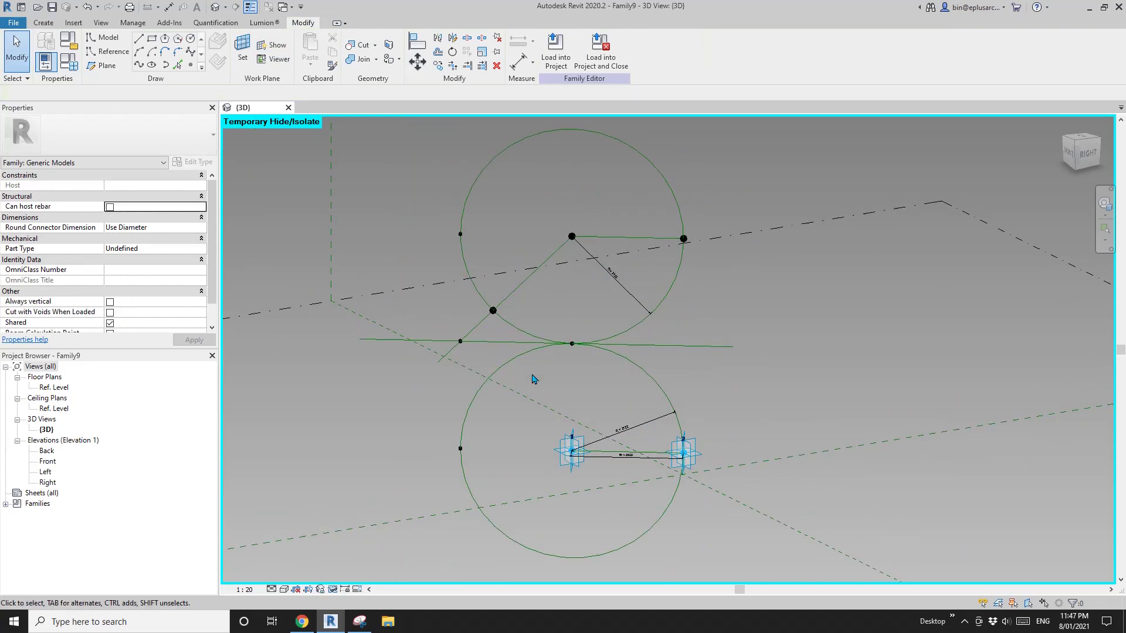
middle_drag(572, 359, 628, 359)
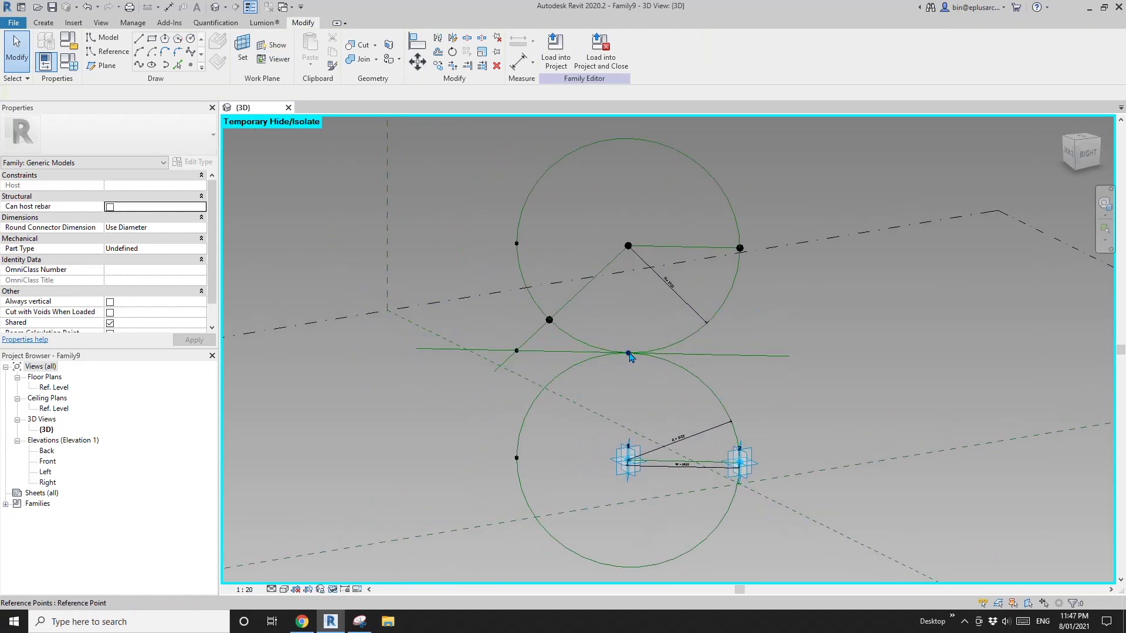
click(70, 63)
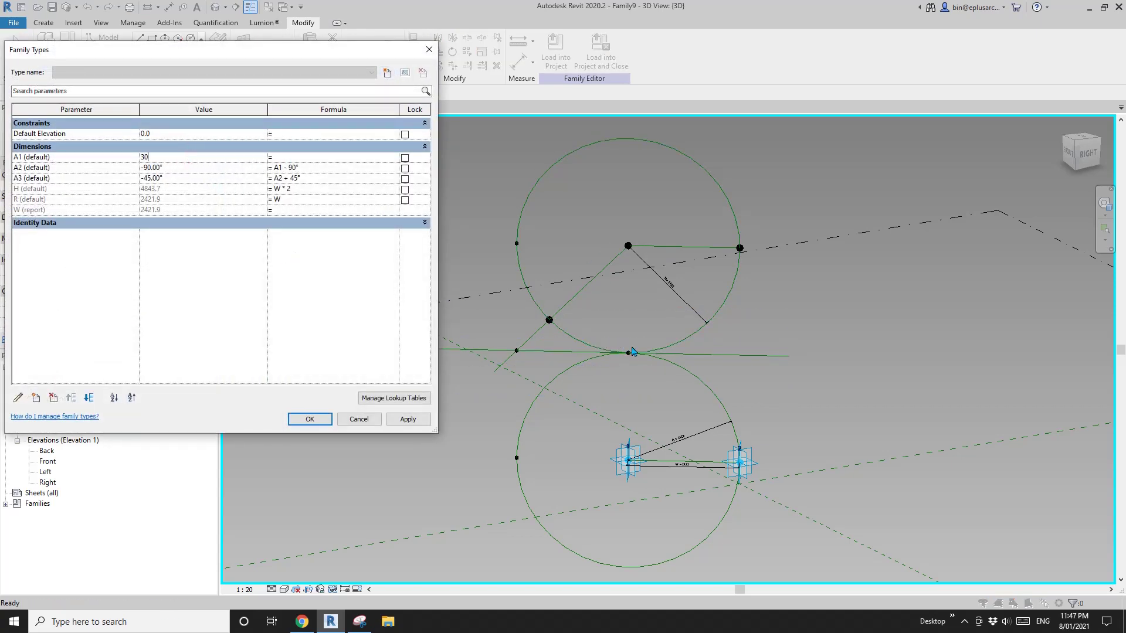
click(409, 421)
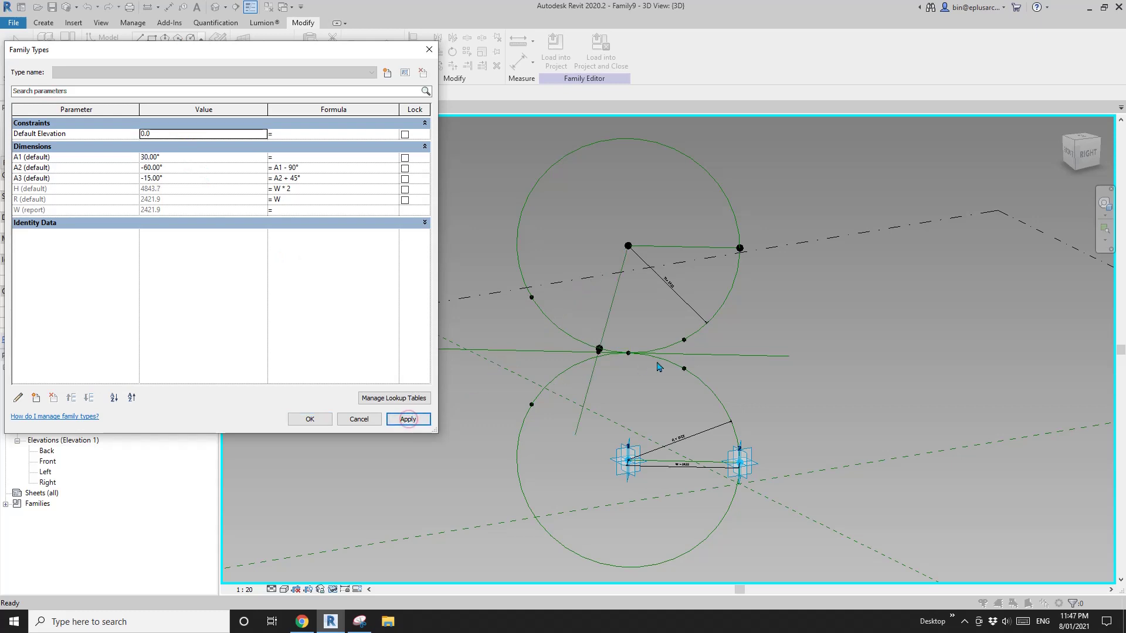
click(310, 419)
scroll(598, 340, up, 5)
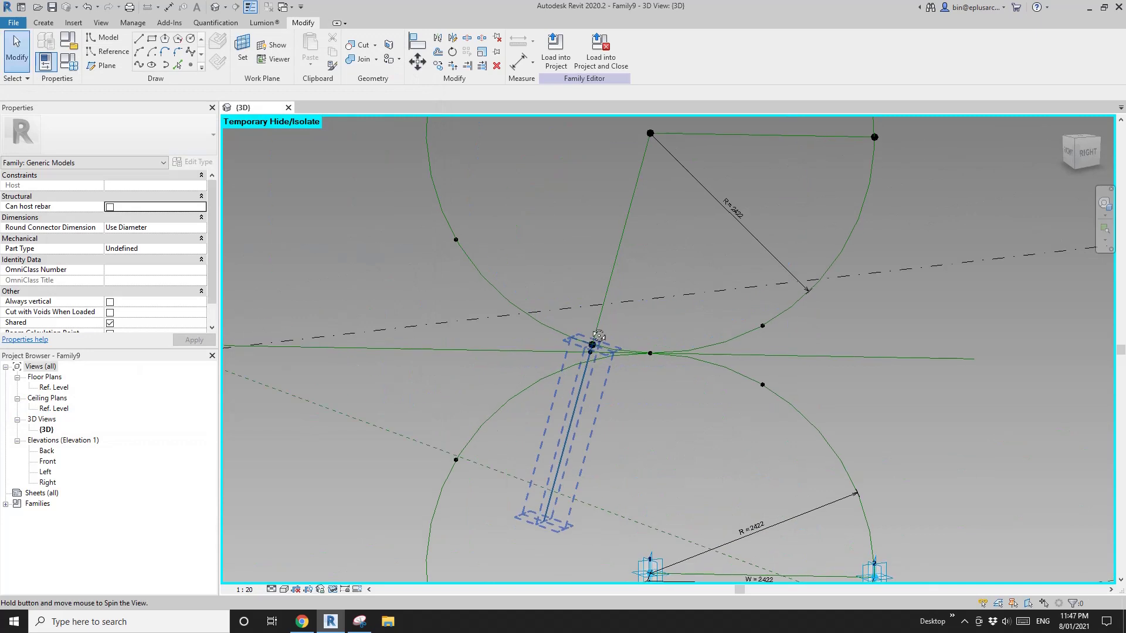
Place a Family10 panel on the lower circle's right and left hosted points, with its third point at the circle's centre, adaptive point 1
scroll(596, 350, down, 3)
mouse_move(601, 384)
shift+middle_down()
mouse_move(599, 355)
mouse_move(613, 374)
shift+middle_up()
scroll(599, 352, down, 2)
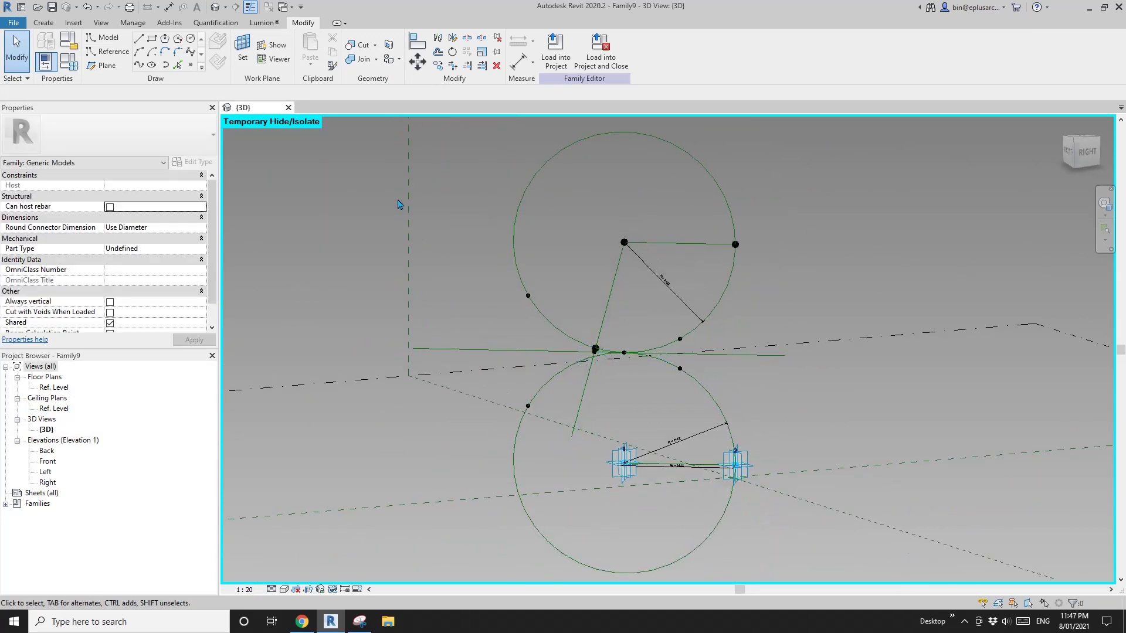
click(43, 23)
click(317, 50)
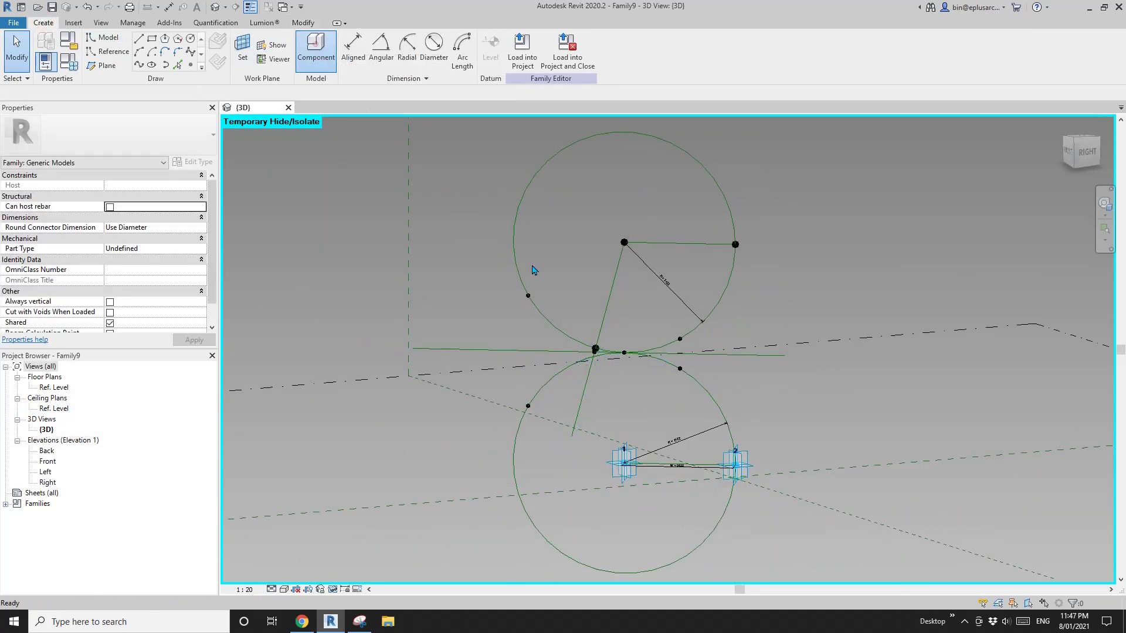
scroll(642, 432, up, 2)
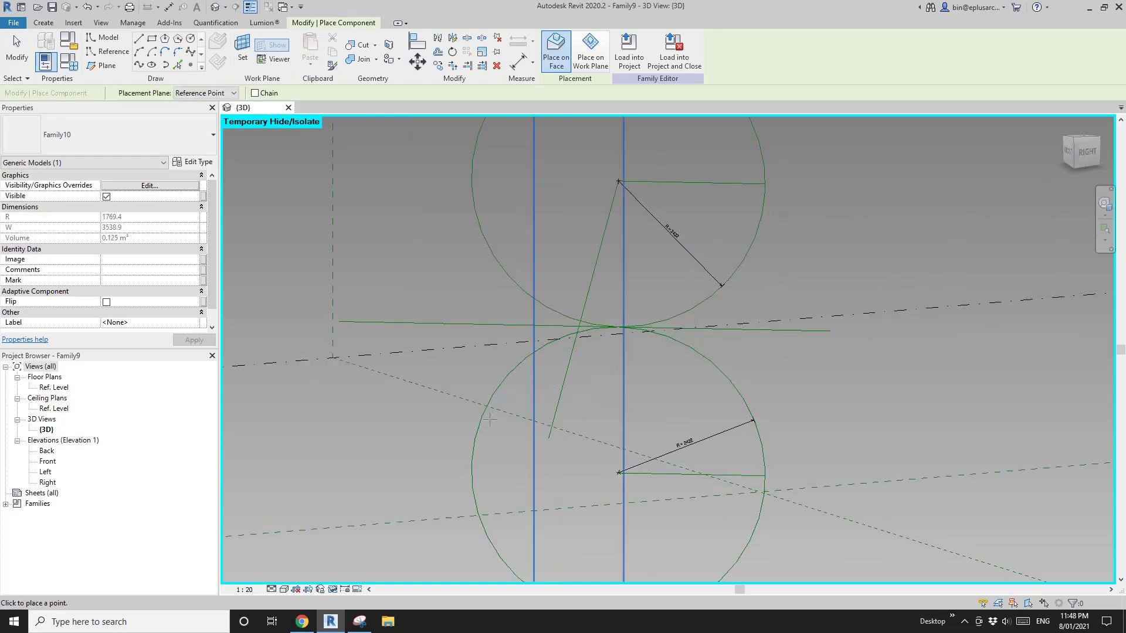
click(618, 473)
click(765, 476)
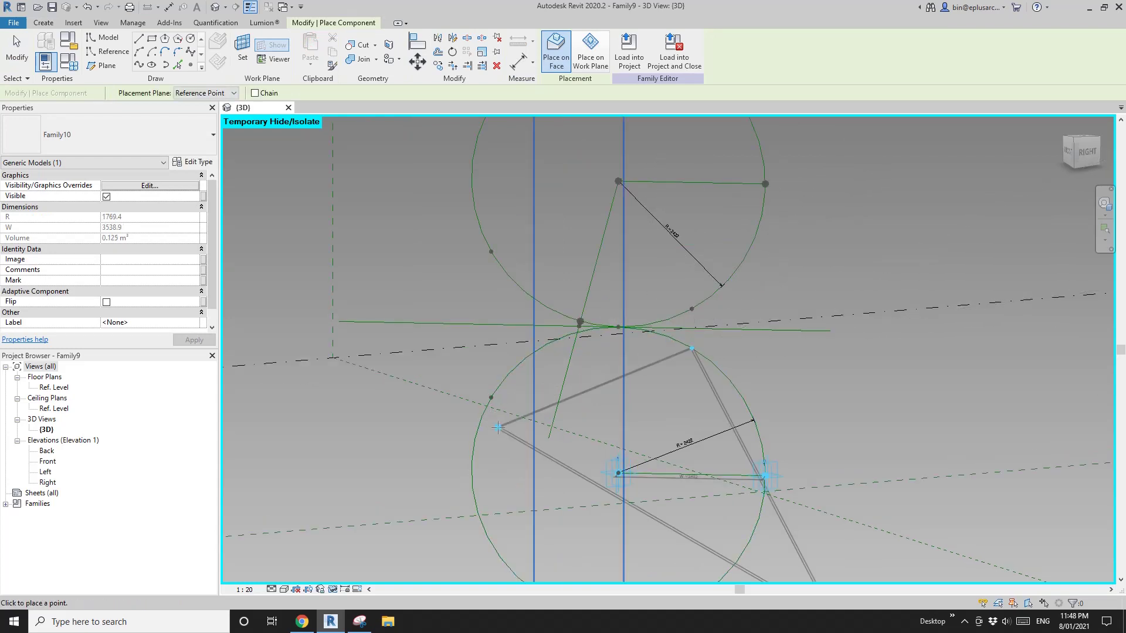
click(555, 65)
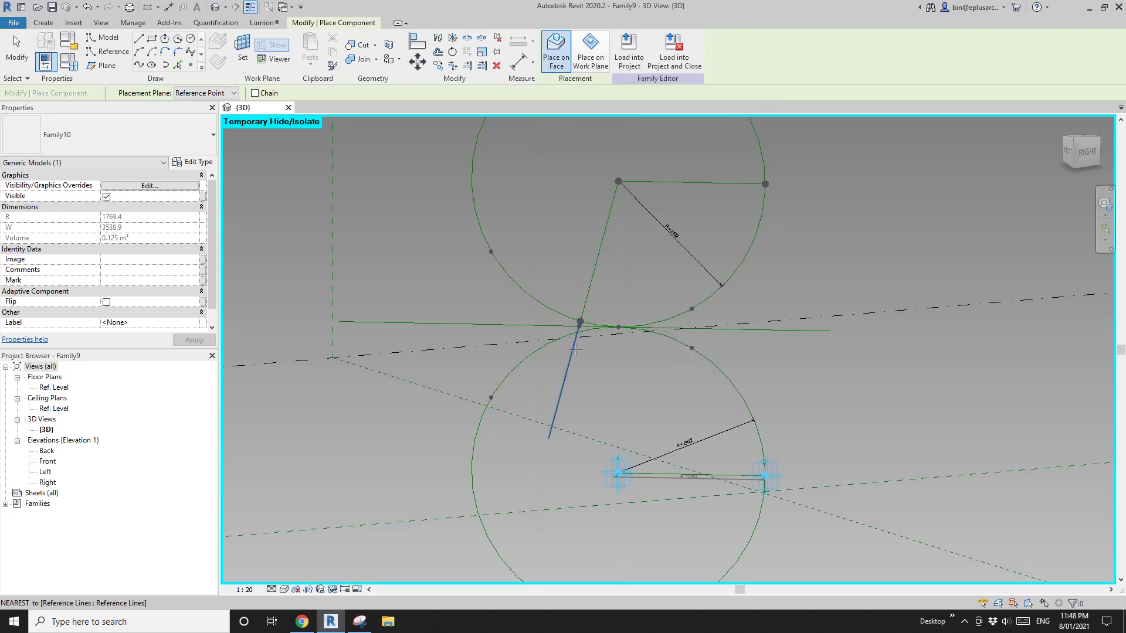
click(491, 398)
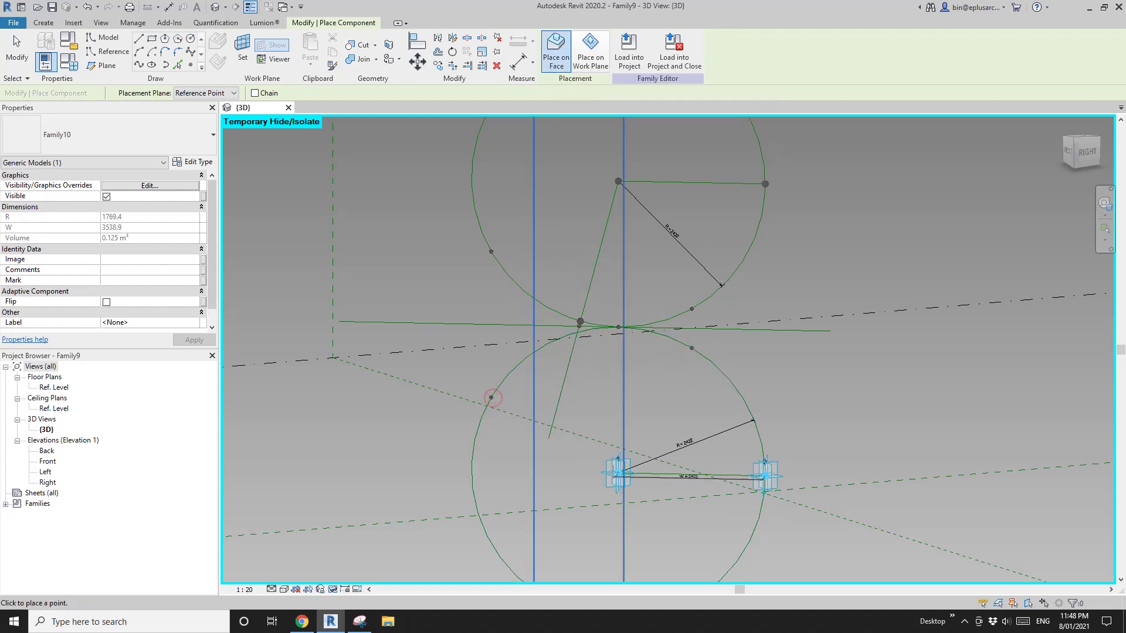
click(618, 473)
Place a Family10 panel on the upper circle's left and right hosted points and its centre point, and end the placement
middle_drag(651, 298, 630, 398)
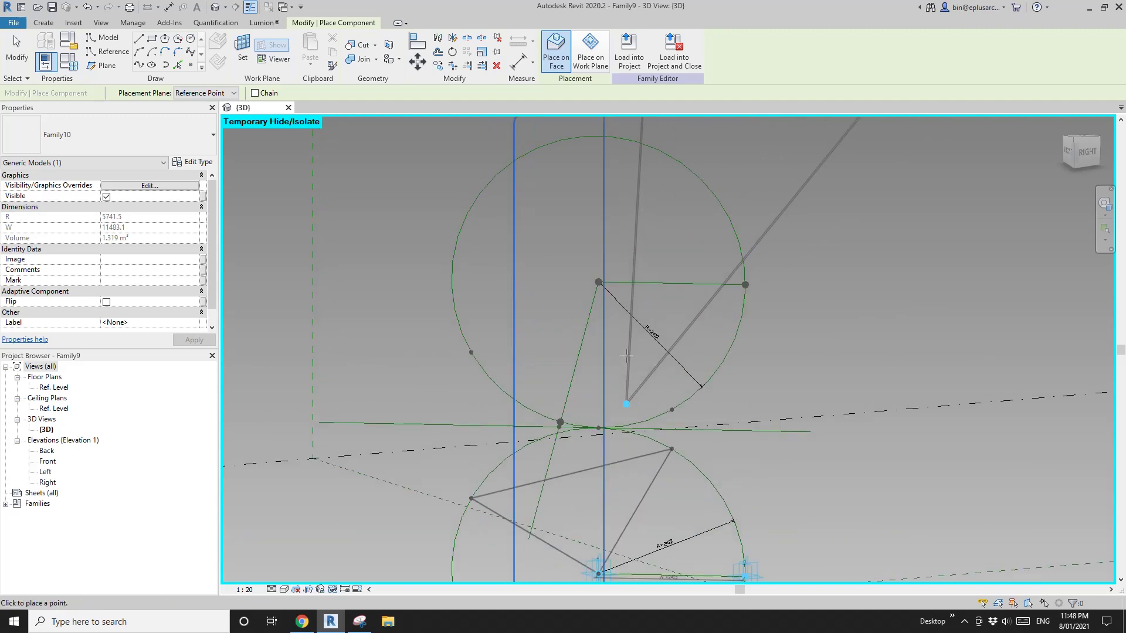
click(471, 352)
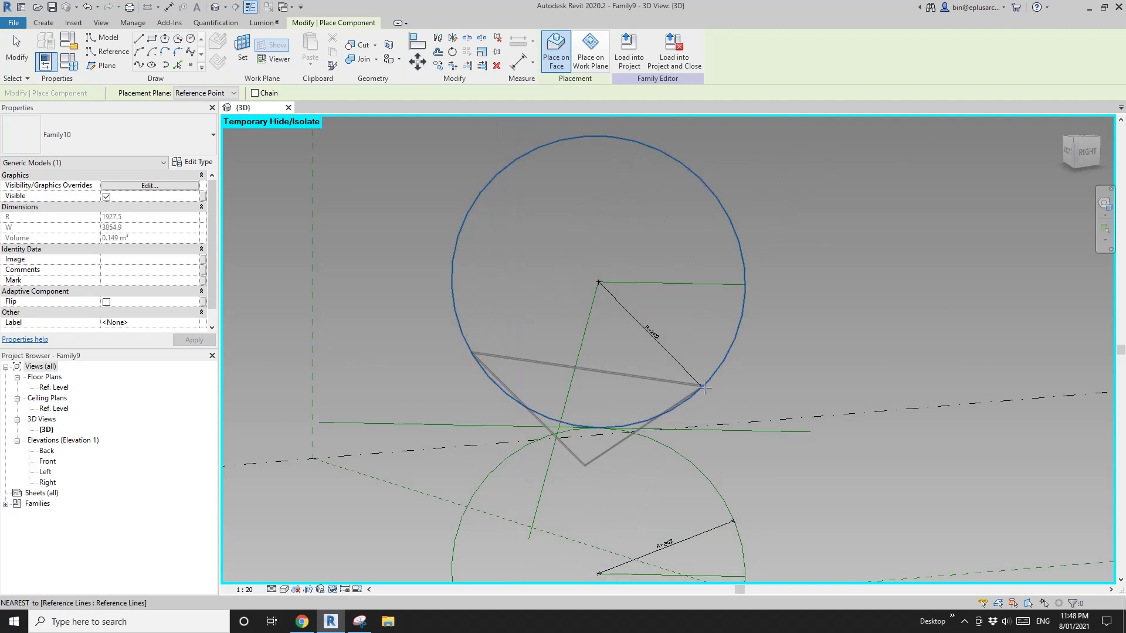
scroll(688, 419, up, 1)
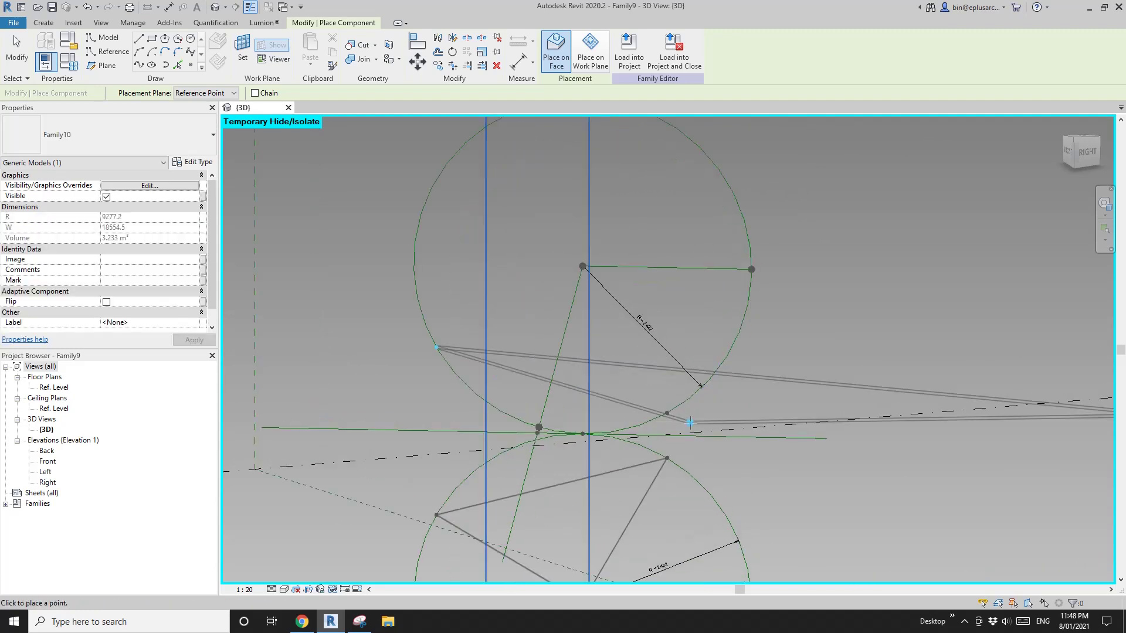
click(667, 414)
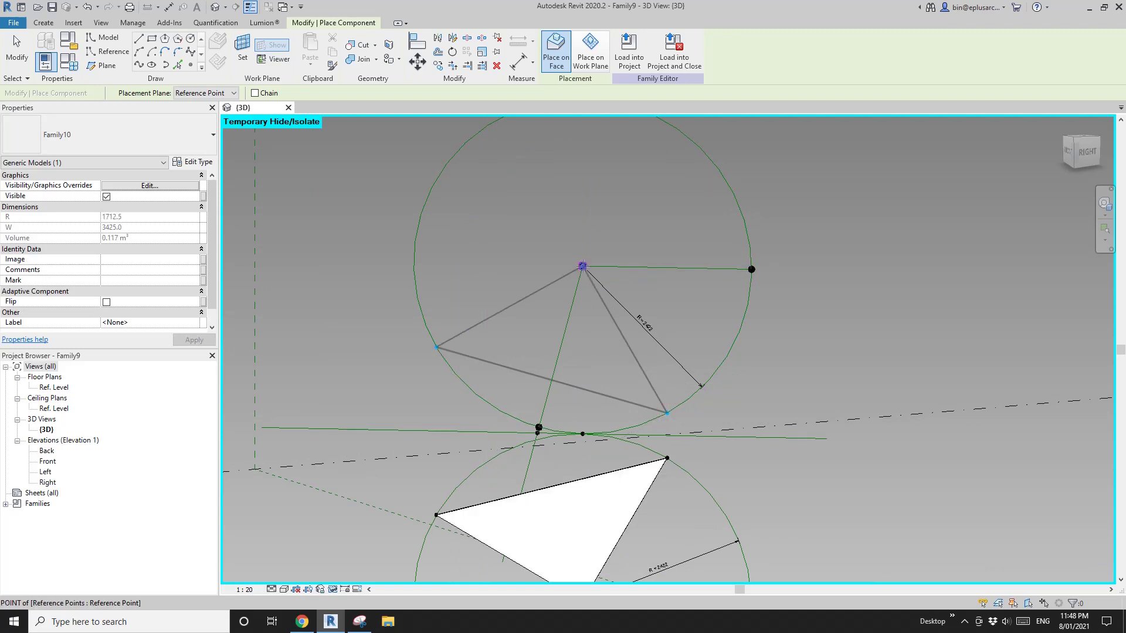
middle_drag(691, 315, 702, 165)
scroll(533, 307, up, 2)
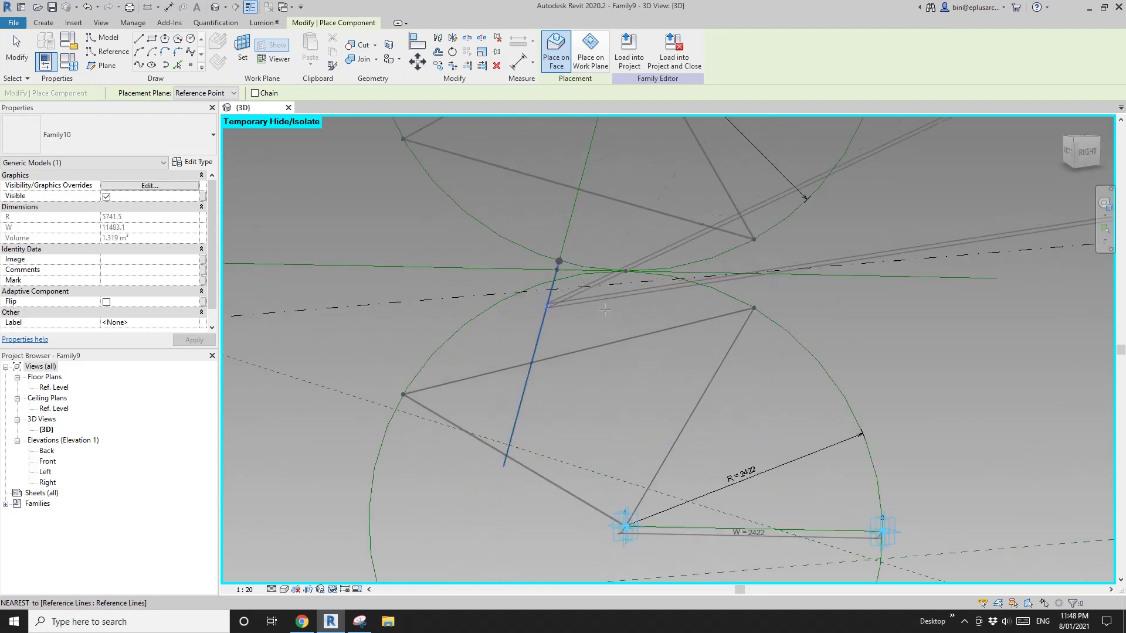
key(Escape)
key(Escape)
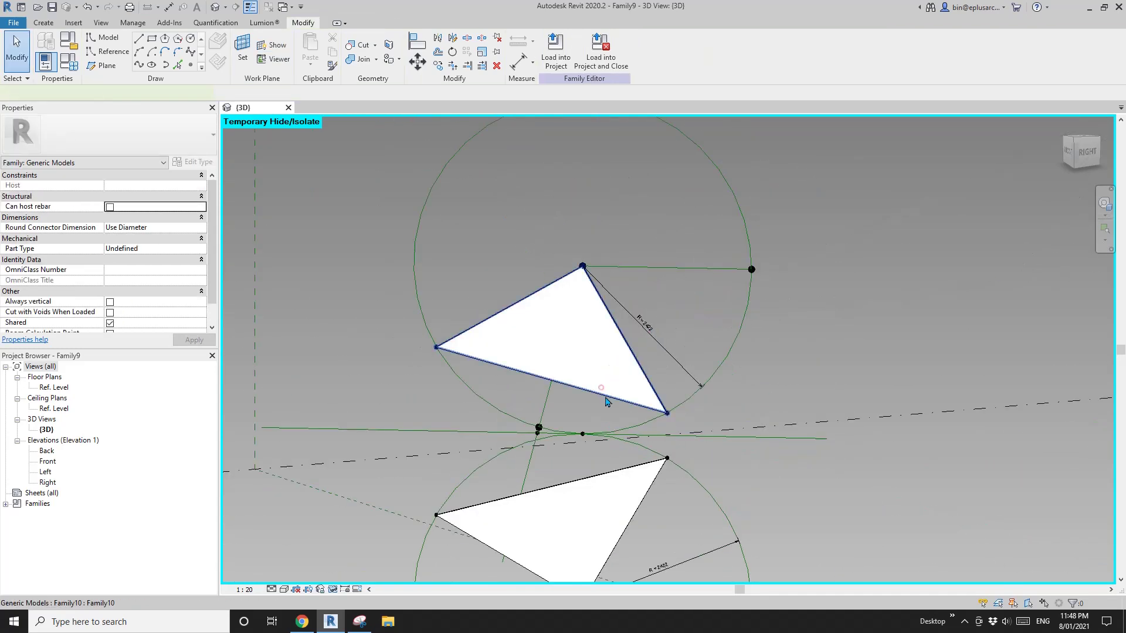
Temporarily hide the two panels placed in the upper and lower circles
click(601, 388)
middle_drag(626, 398, 614, 306)
key(Escape)
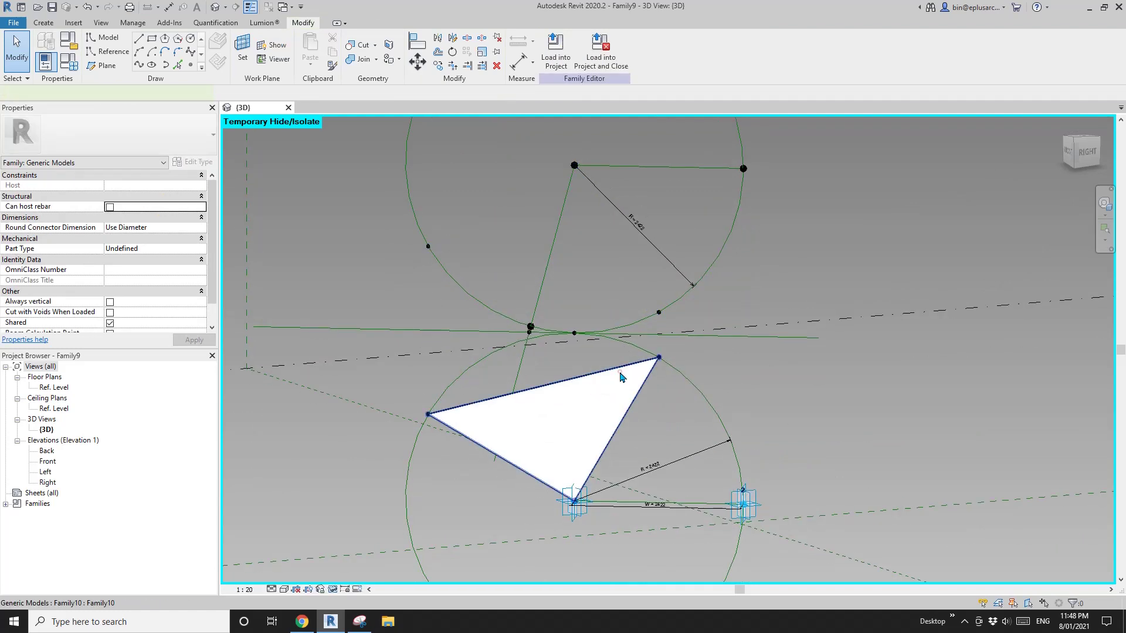
click(598, 389)
key(Delete)
scroll(548, 377, up, 2)
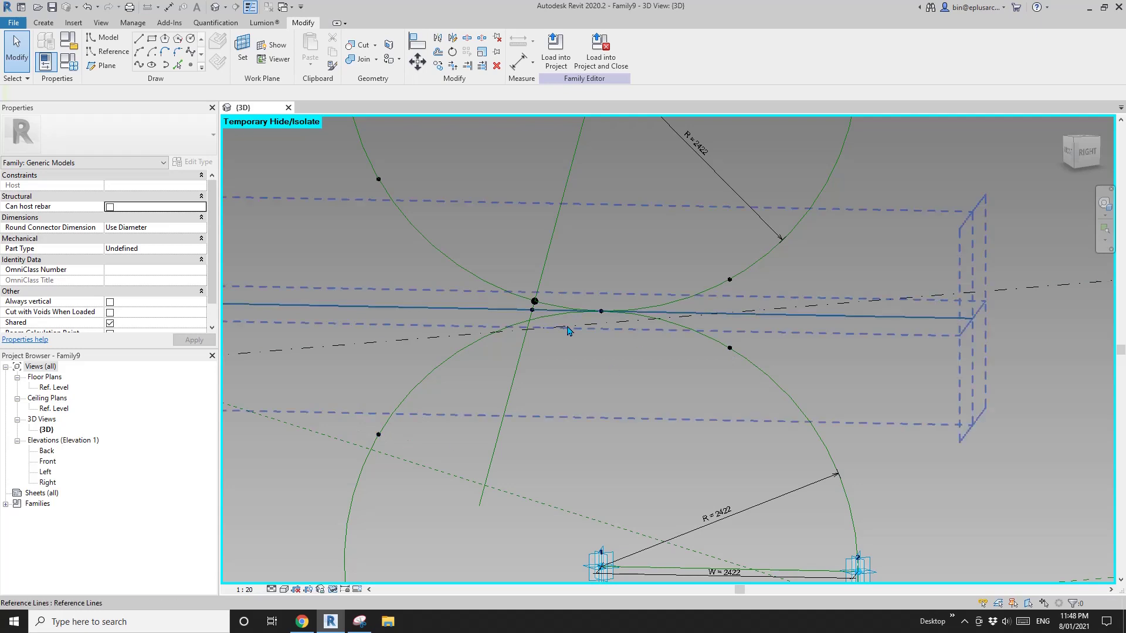
Place a Family10 panel on the lower circle's right and left points, with its third point at the intersection of the horizontal and slanted lines
click(41, 23)
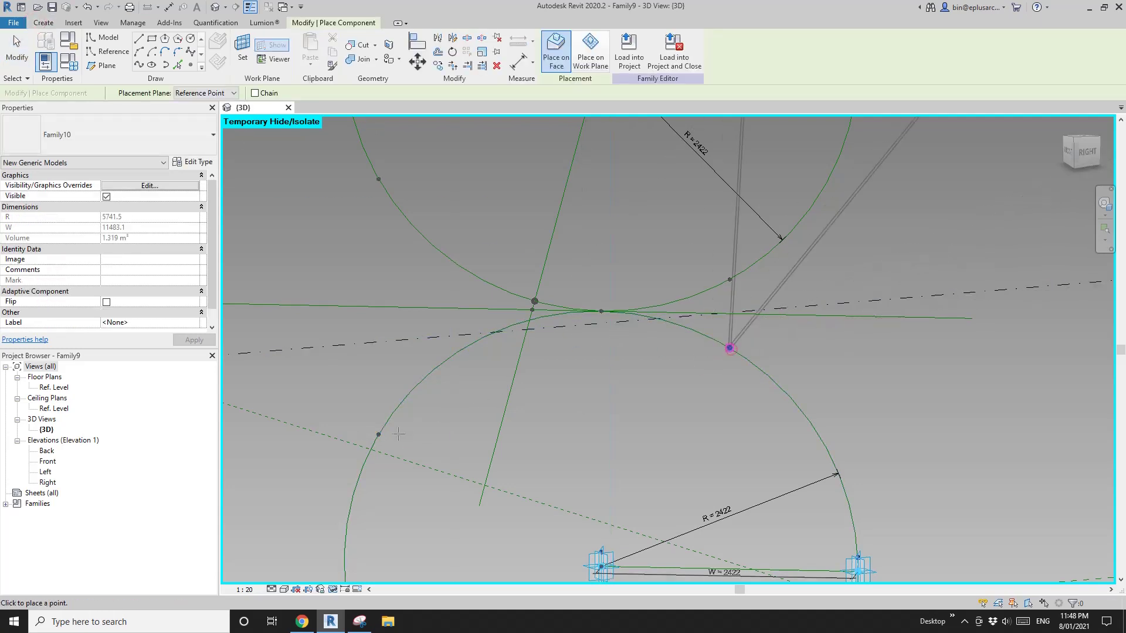
click(730, 349)
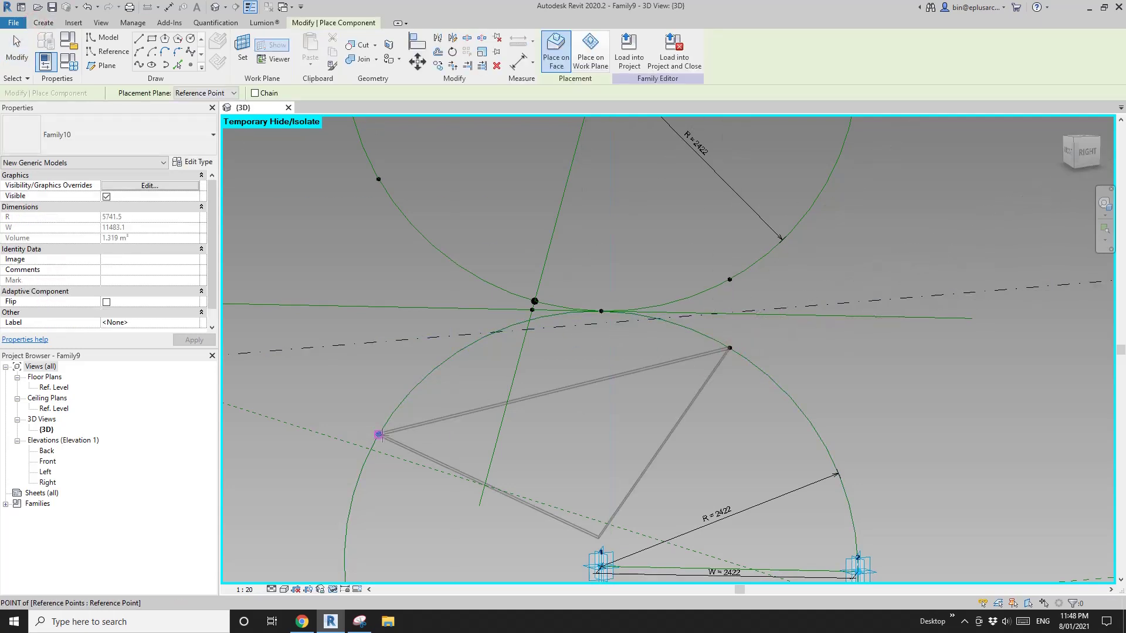
scroll(532, 311, up, 1)
click(532, 310)
key(Escape)
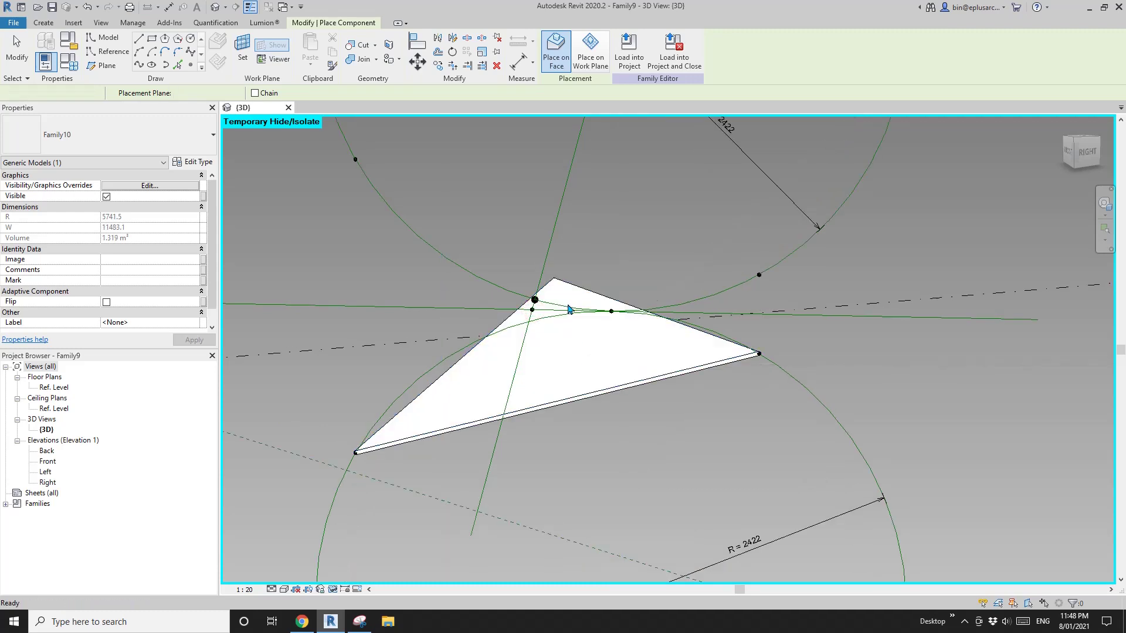
Temporarily hide the lower panel that is aimed at the line intersection point
click(562, 285)
shift+middle_drag(578, 326, 693, 328)
key(Delete)
middle_drag(678, 276, 653, 372)
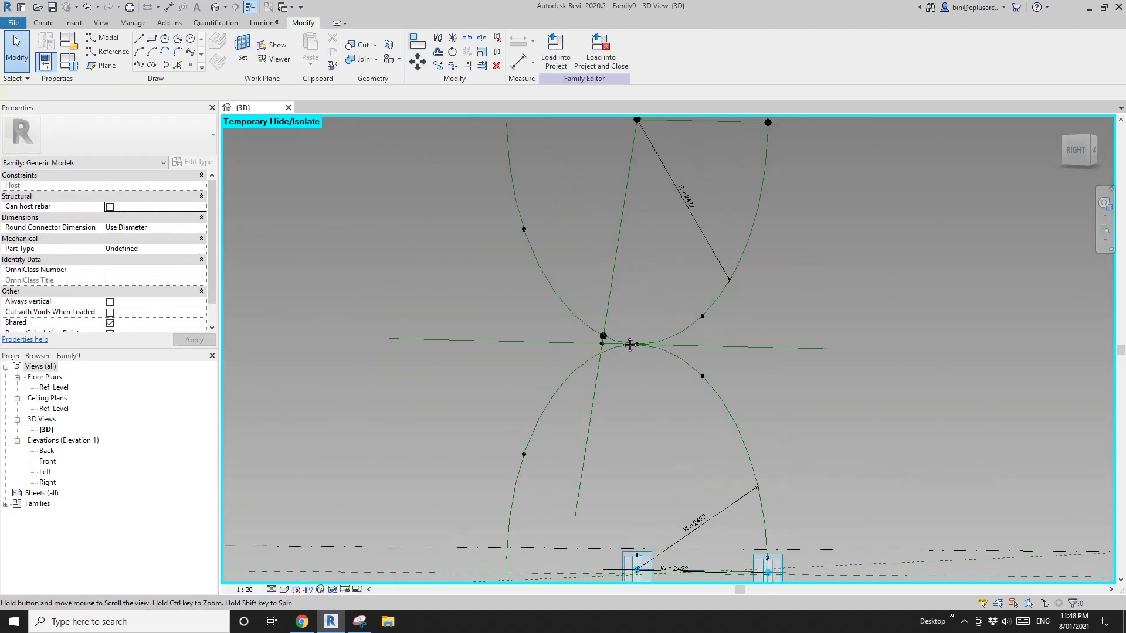
Place a Family10 panel on the upper circle's right and left points, with its third point at the intersection of the horizontal and slanted lines
click(43, 24)
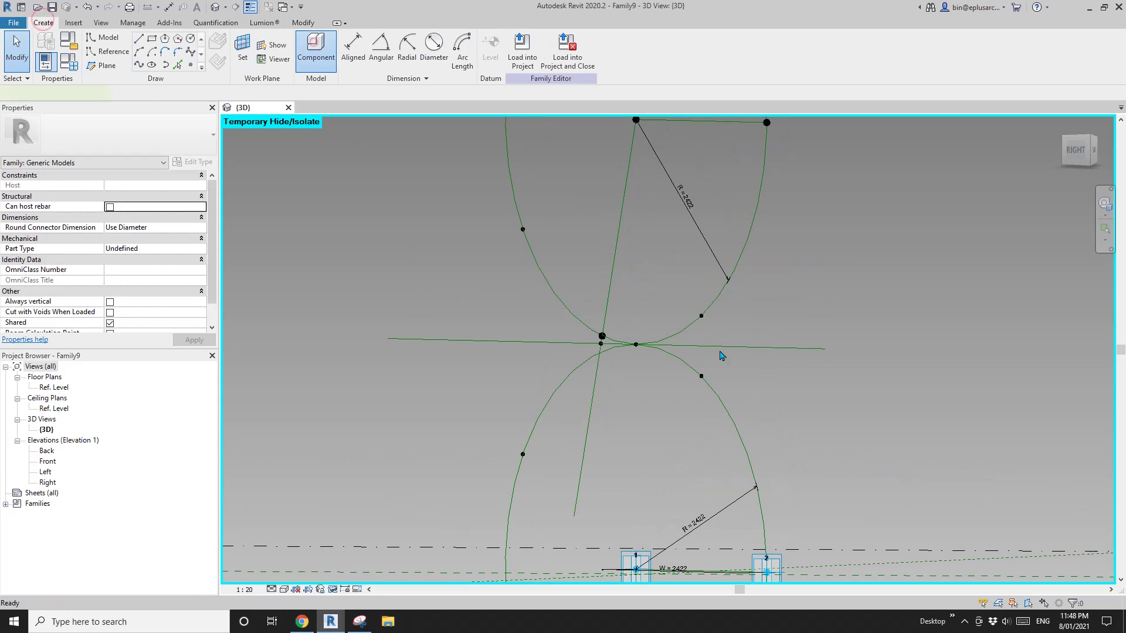
click(701, 315)
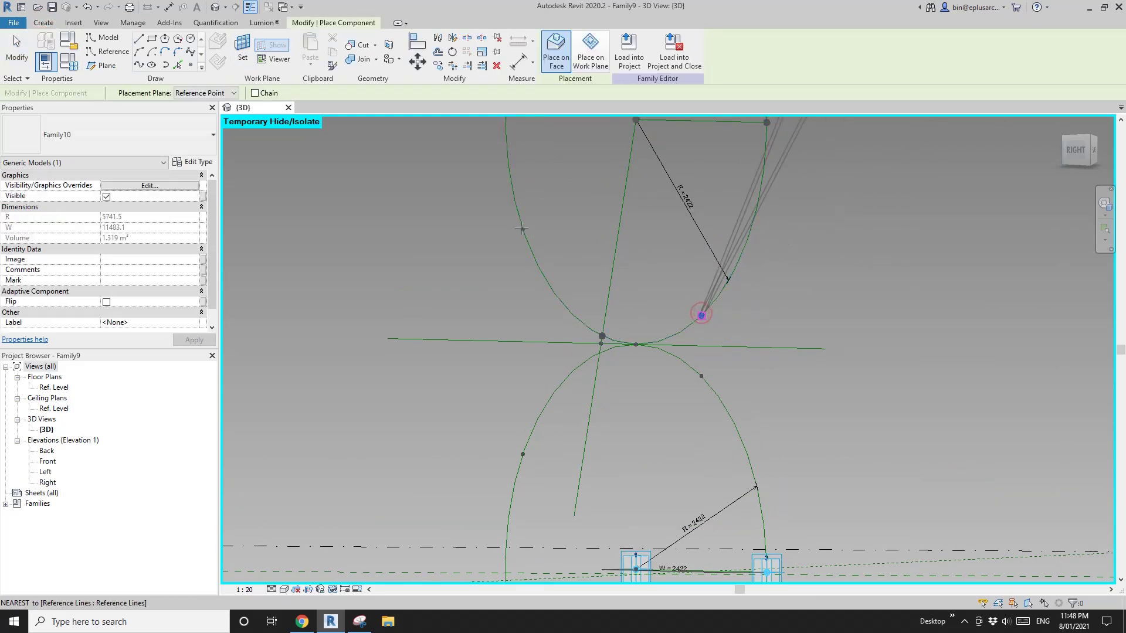
click(701, 315)
click(522, 230)
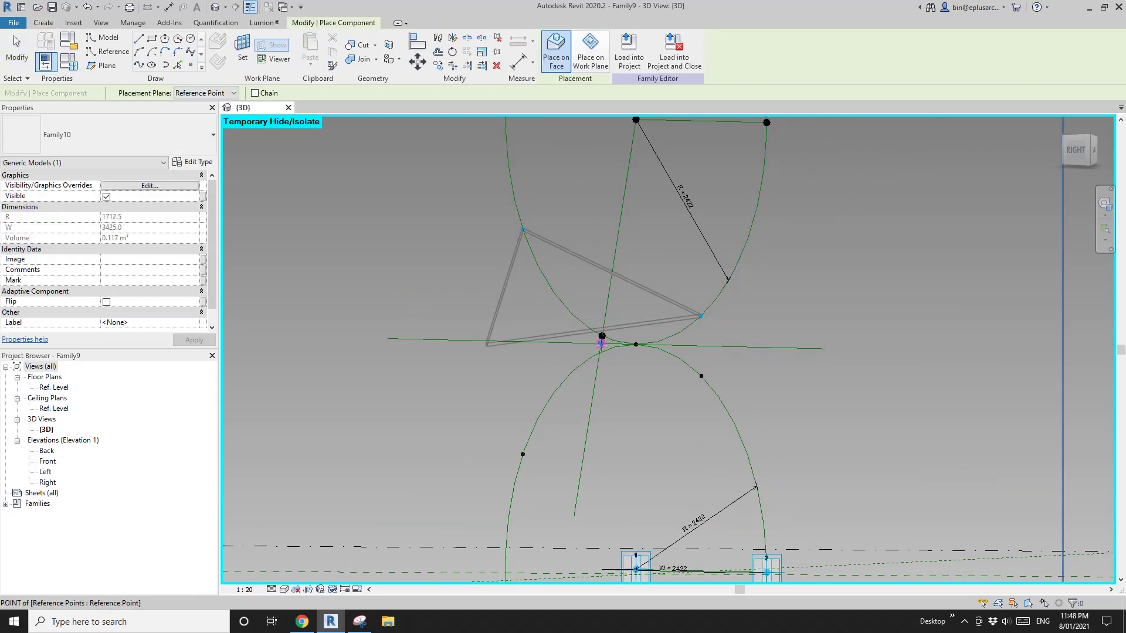
click(601, 343)
shift+middle_drag(601, 343, 564, 369)
key(Escape)
scroll(594, 358, up, 2)
scroll(591, 359, down, 2)
key(Escape)
Reset the temporary hide and select the upper panel aimed at the line intersection to examine its fold direction
key(h)
key(r)
scroll(562, 365, up, 1)
click(508, 333)
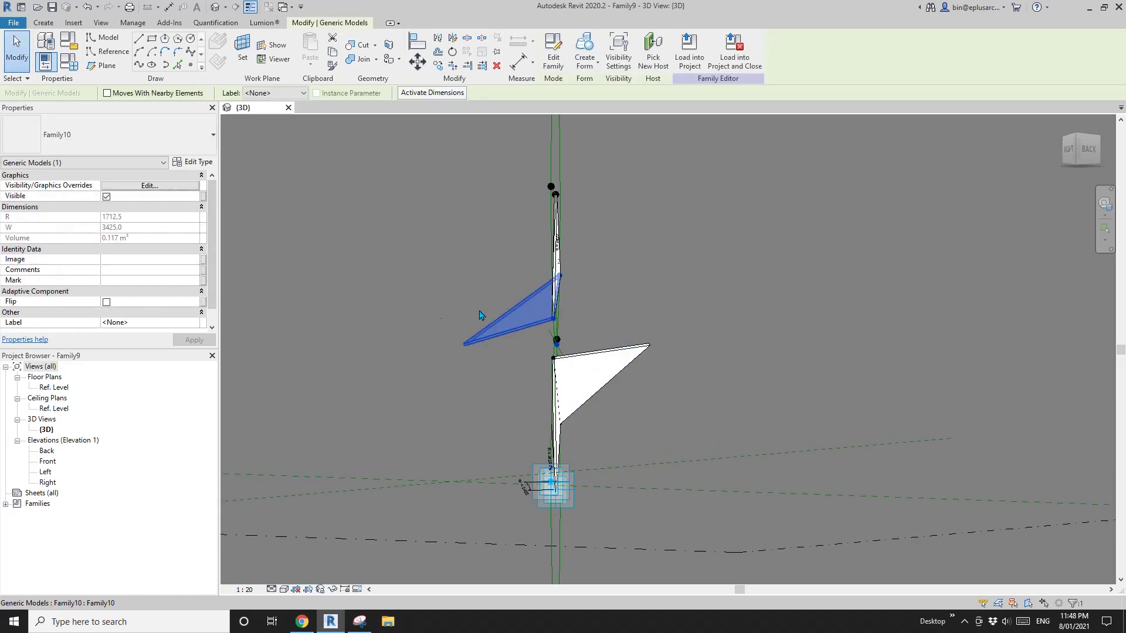
mouse_move(477, 314)
shift+middle_down()
mouse_move(465, 352)
mouse_move(492, 317)
shift+middle_up()
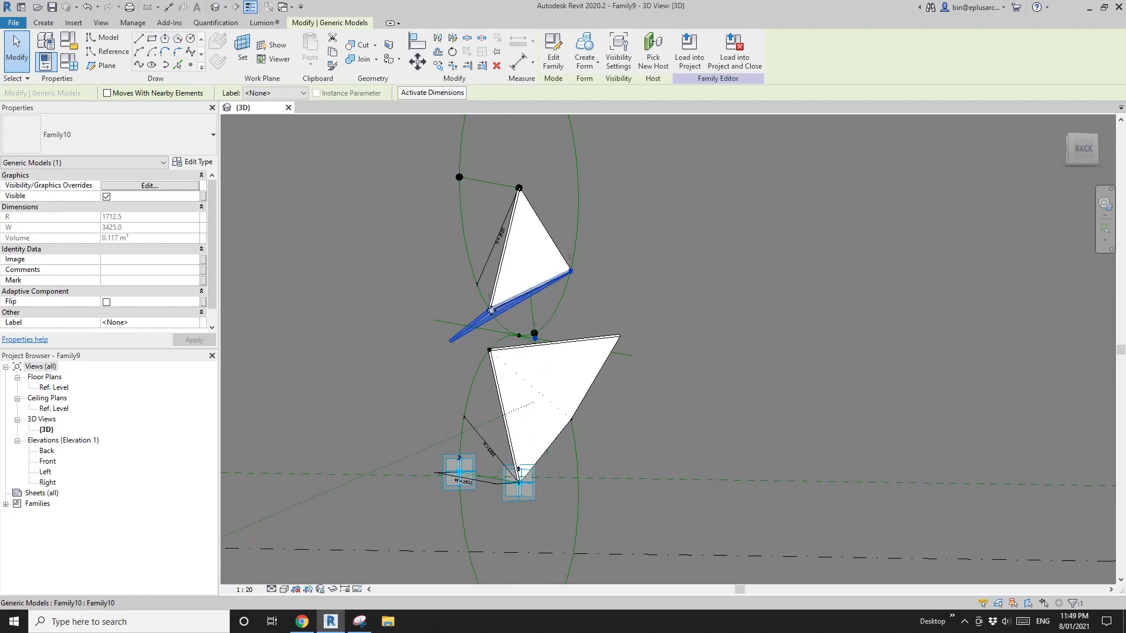
scroll(491, 310, up, 2)
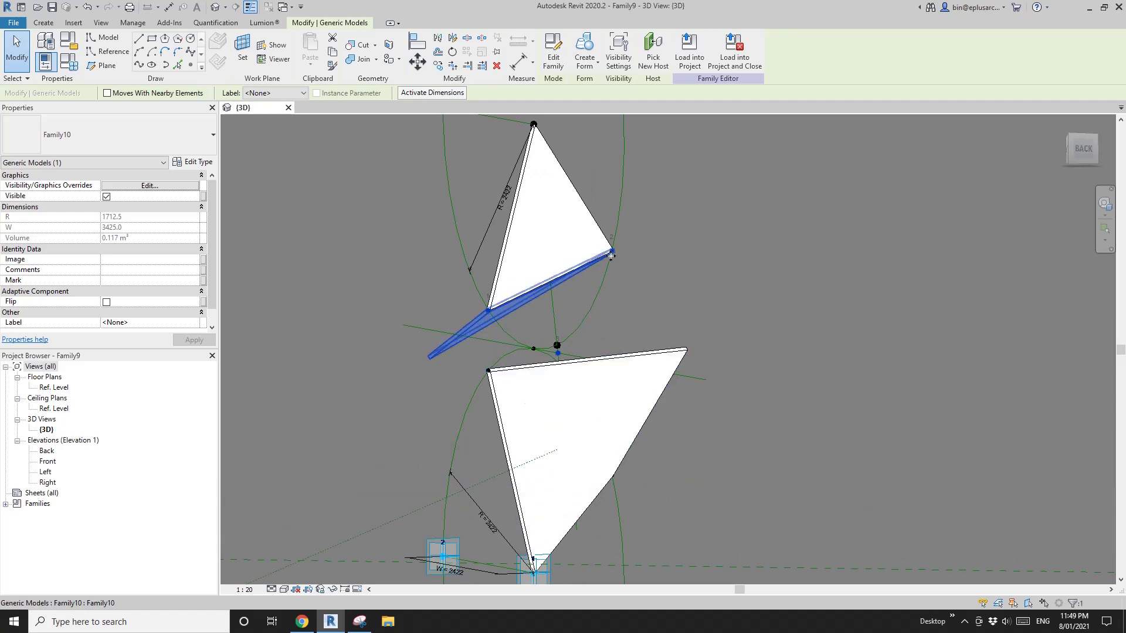
shift+middle_drag(610, 257, 487, 300)
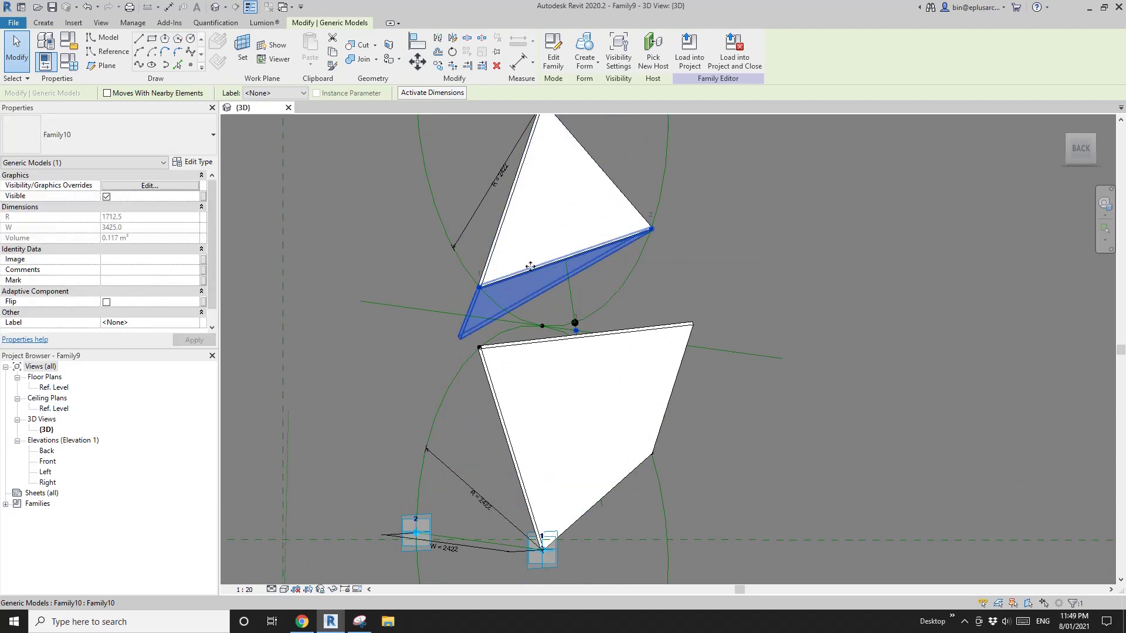
Flip the upper Family10 panel that is aimed at the line intersection and check the fold of the assembled panels
click(107, 301)
shift+middle_drag(477, 282, 724, 362)
key(Escape)
click(608, 378)
key(Escape)
Test the folding by applying A1 values of 0° and 45° in the family types, accepting the warnings
click(69, 62)
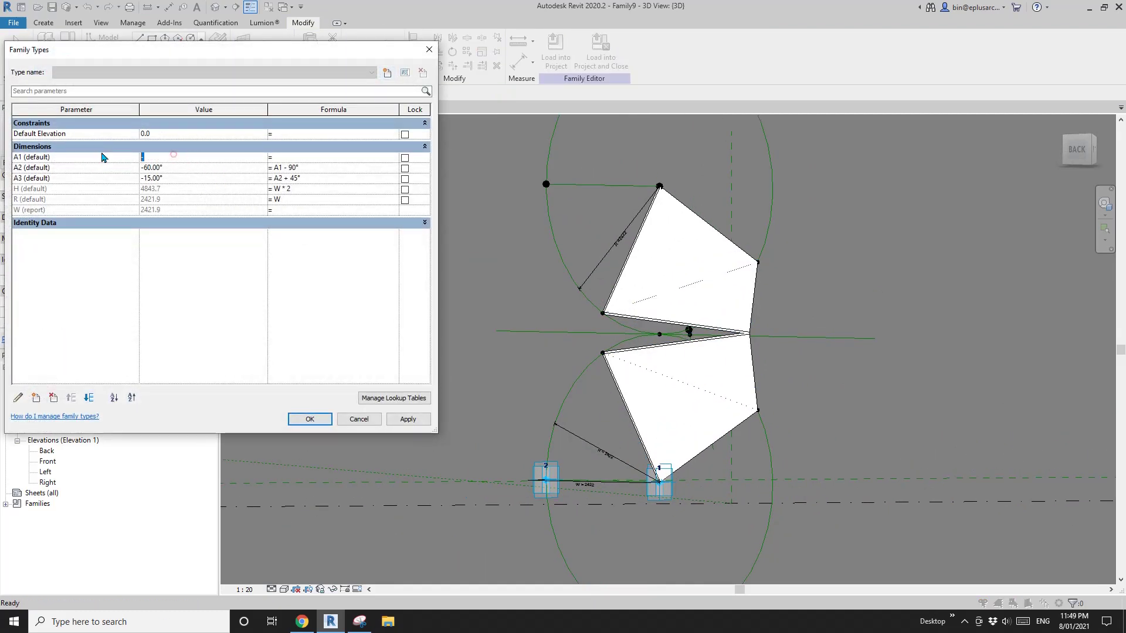
click(408, 420)
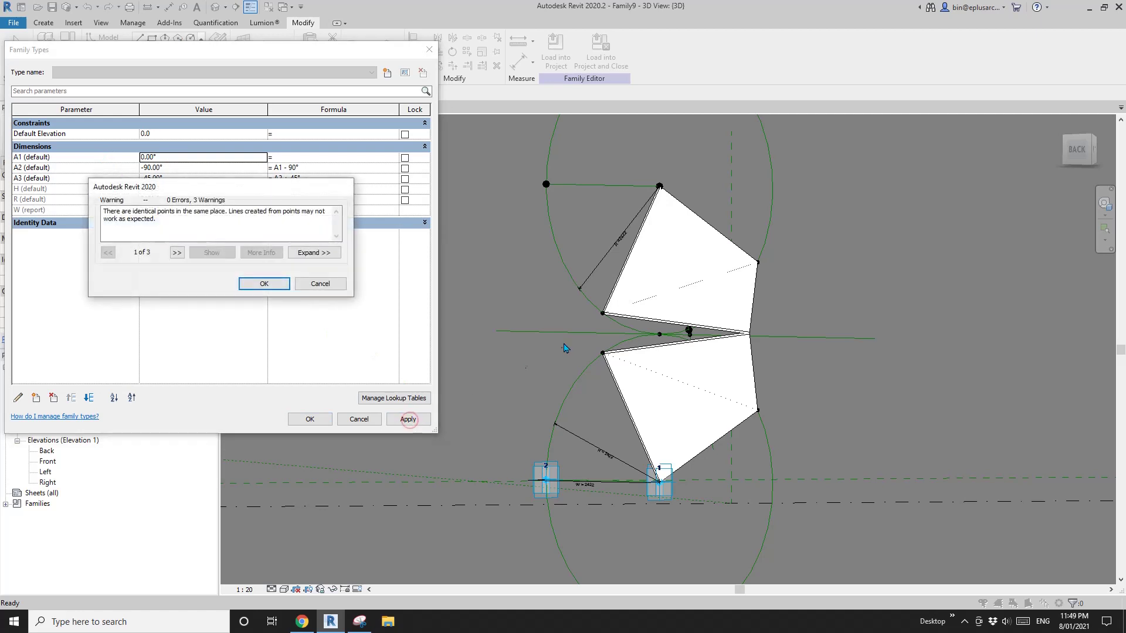
click(262, 284)
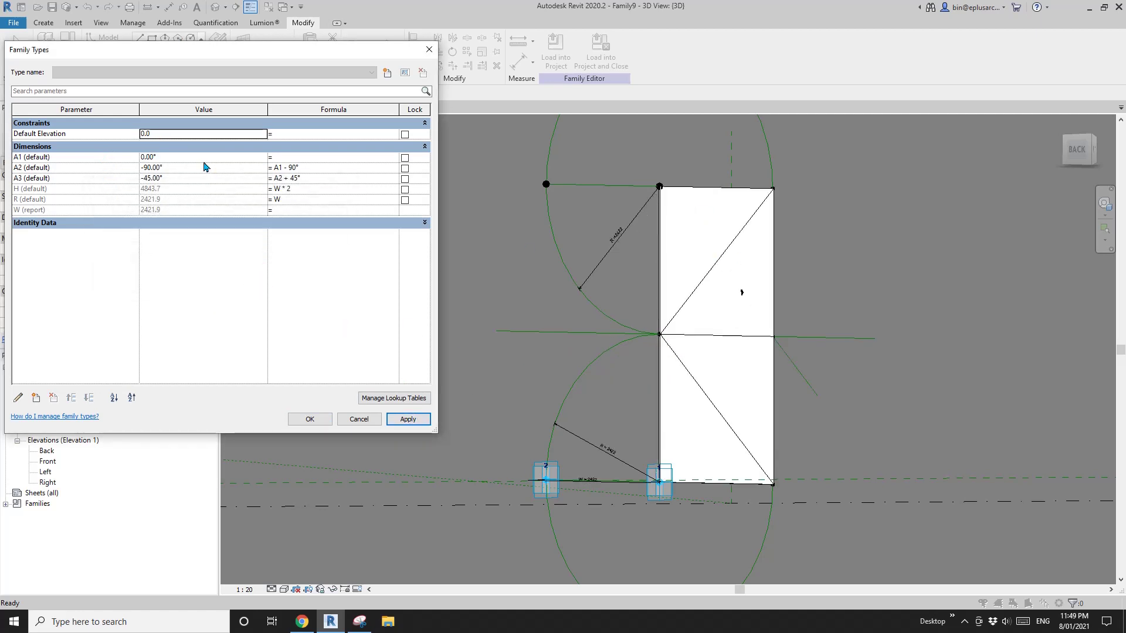
click(408, 420)
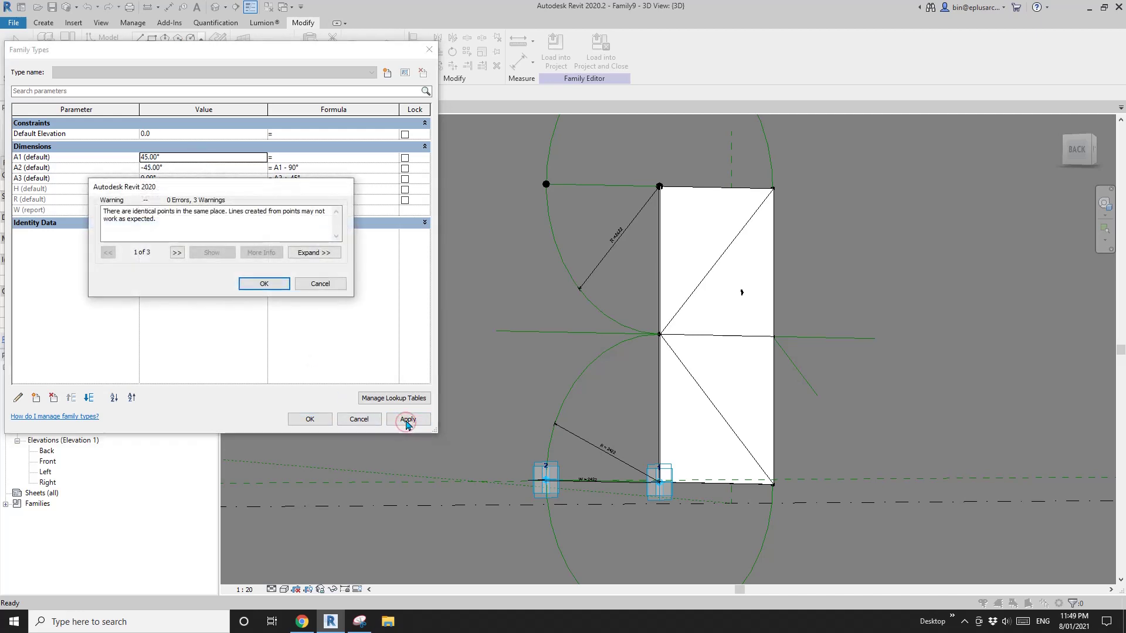
click(264, 284)
Set the A1 angle to 90° and accept the family type changes
click(210, 159)
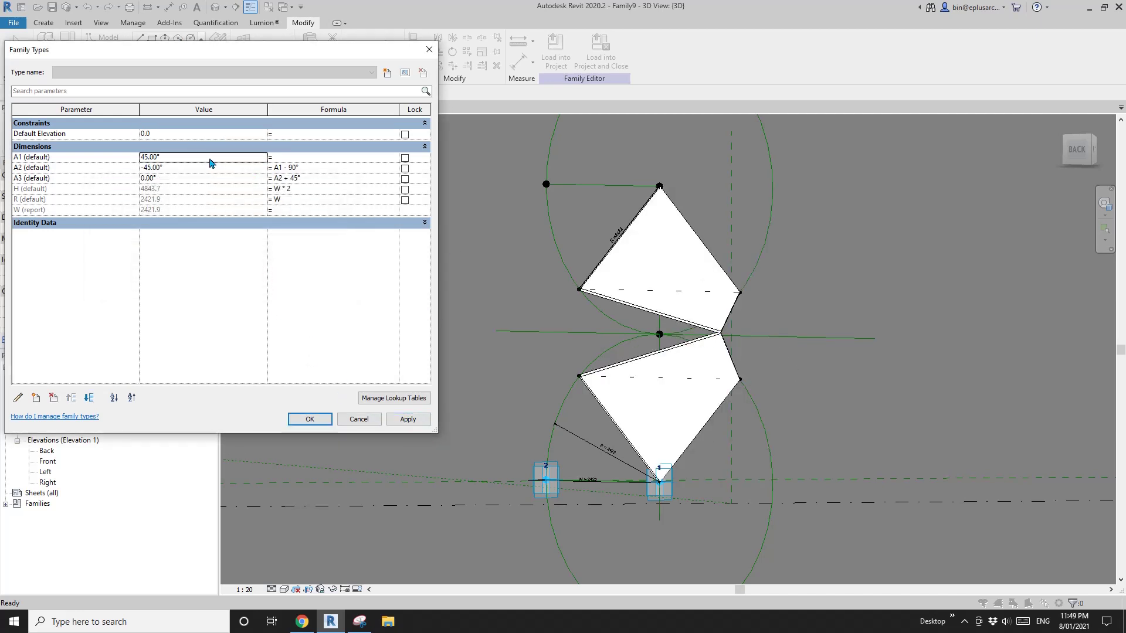
click(408, 420)
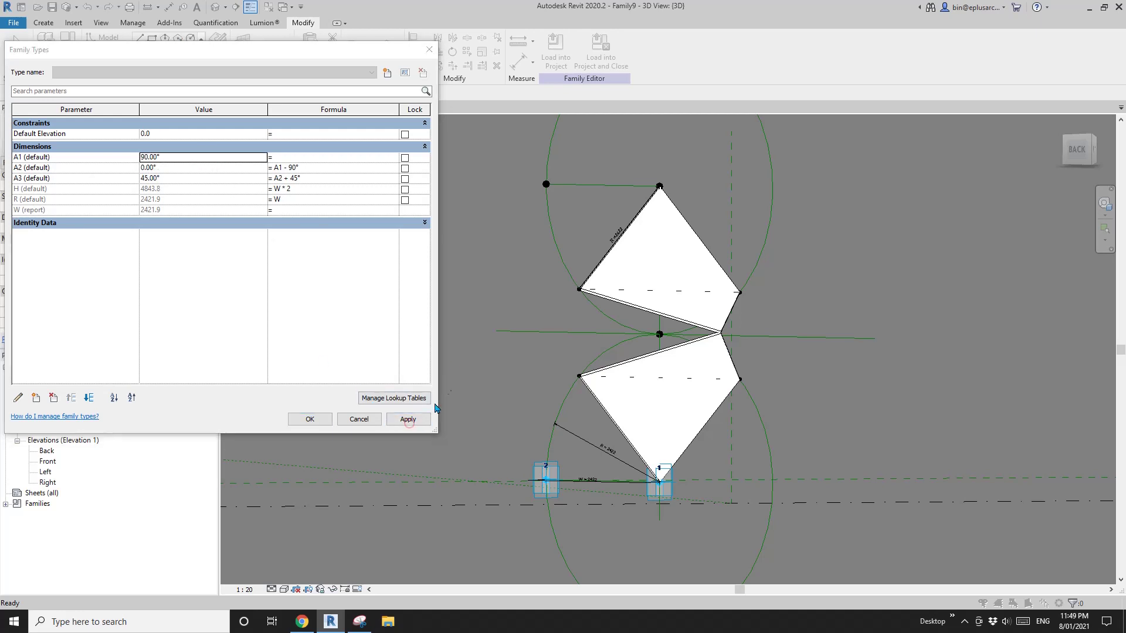
click(267, 281)
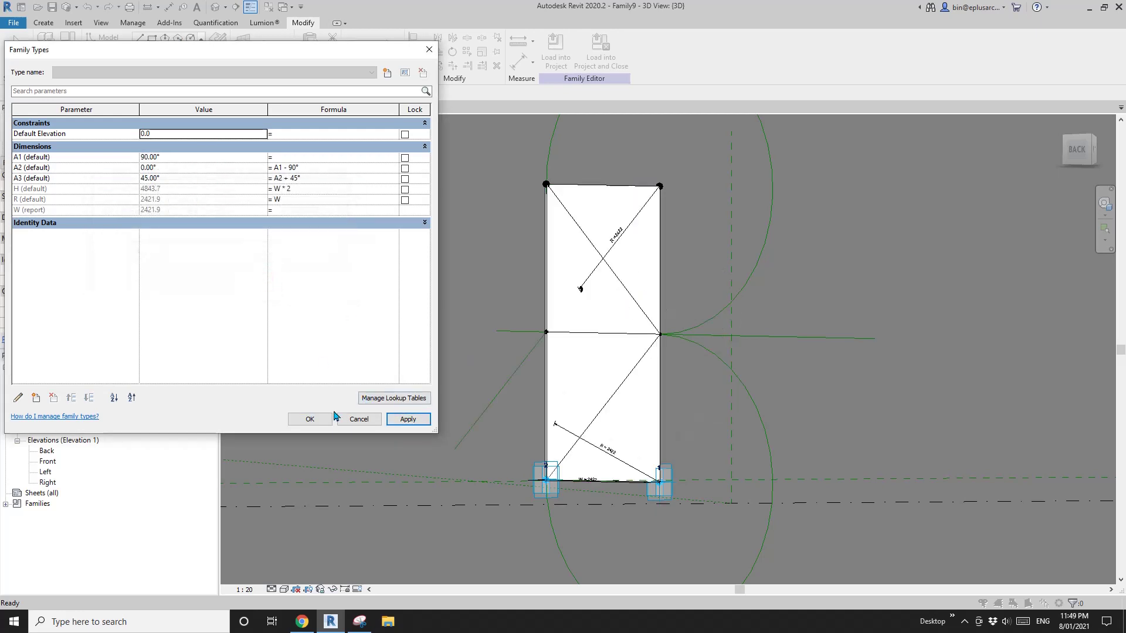
click(310, 419)
Select all instances of the triangular panel family and temporarily hide them
click(620, 320)
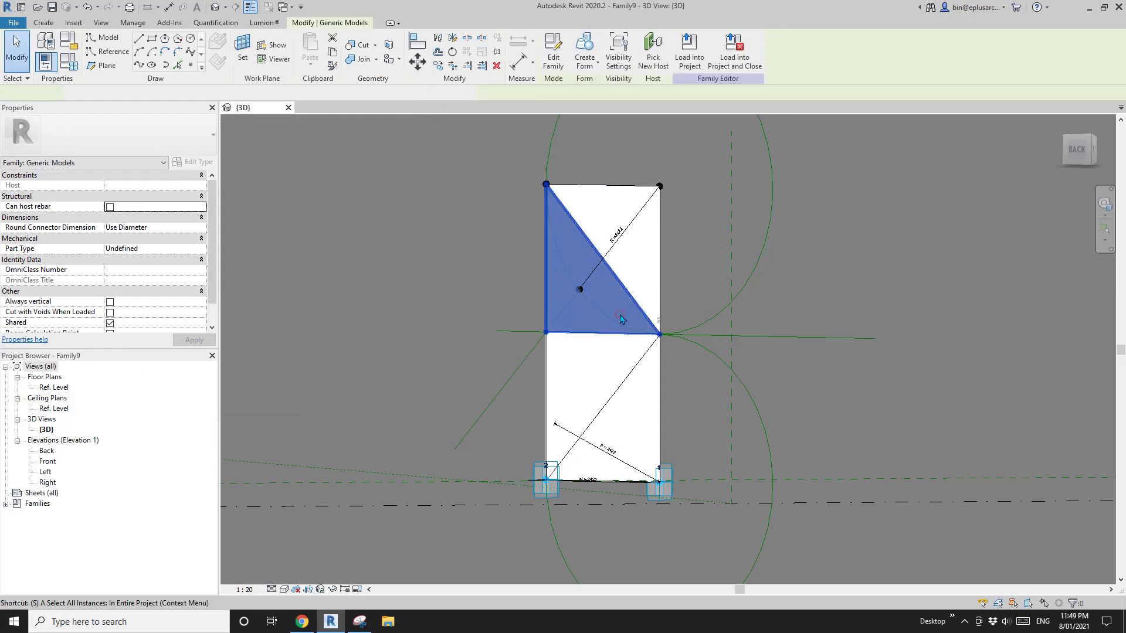
scroll(611, 339, down, 1)
key(s)
key(a)
middle_drag(612, 339, 510, 458)
key(h)
key(h)
Connect the upper left point to adaptive point 2 below it with a spline through points and make it a reference line
click(509, 461)
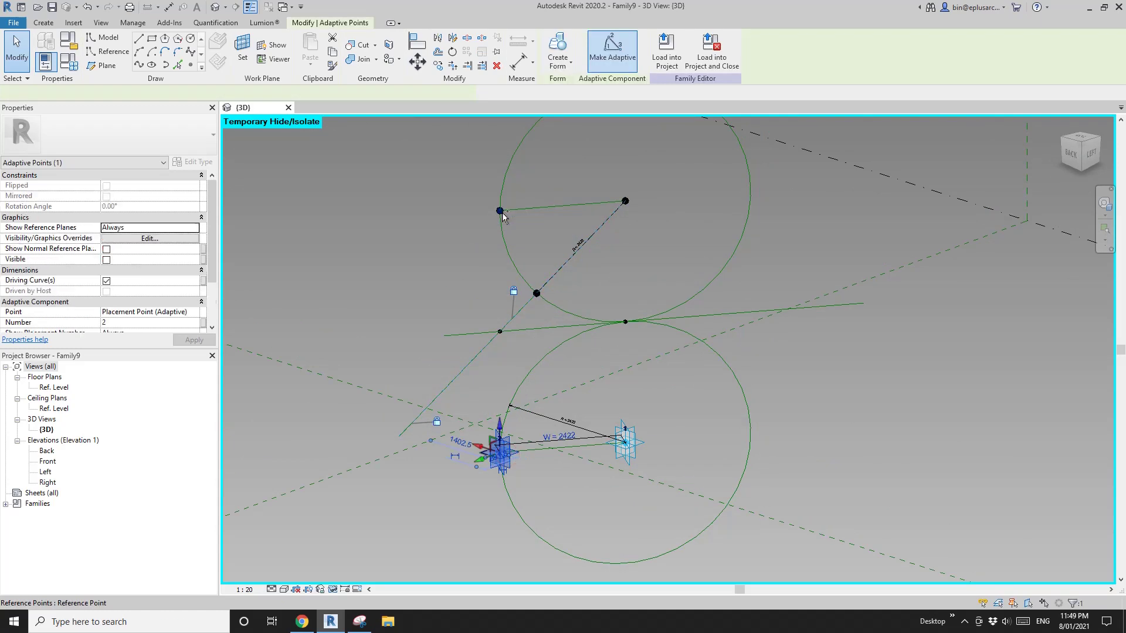
key(Escape)
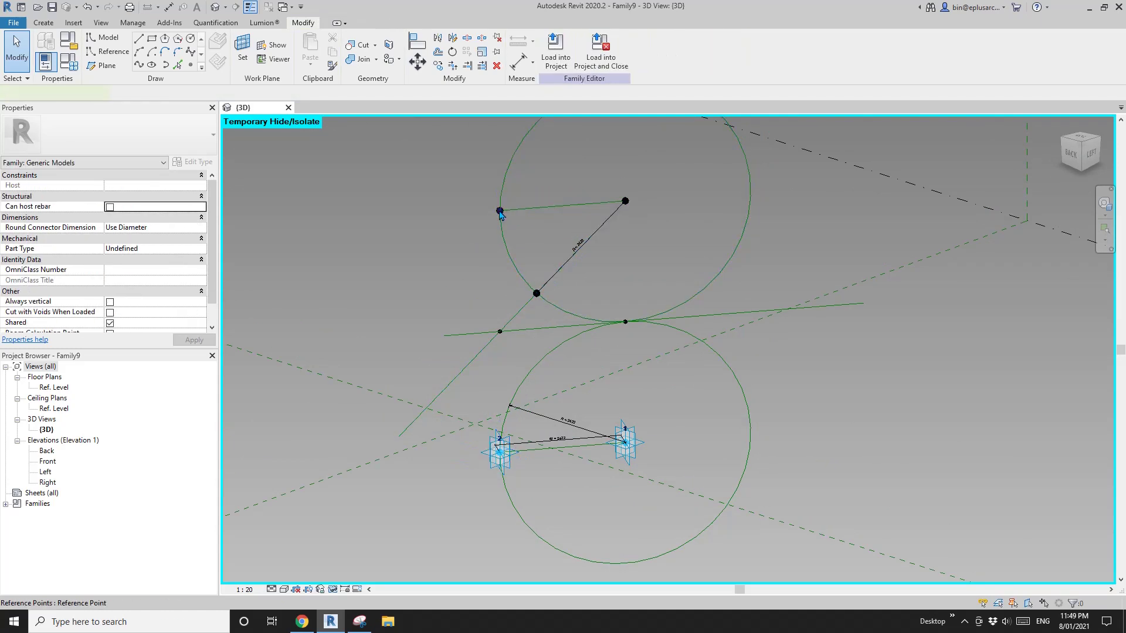
click(500, 211)
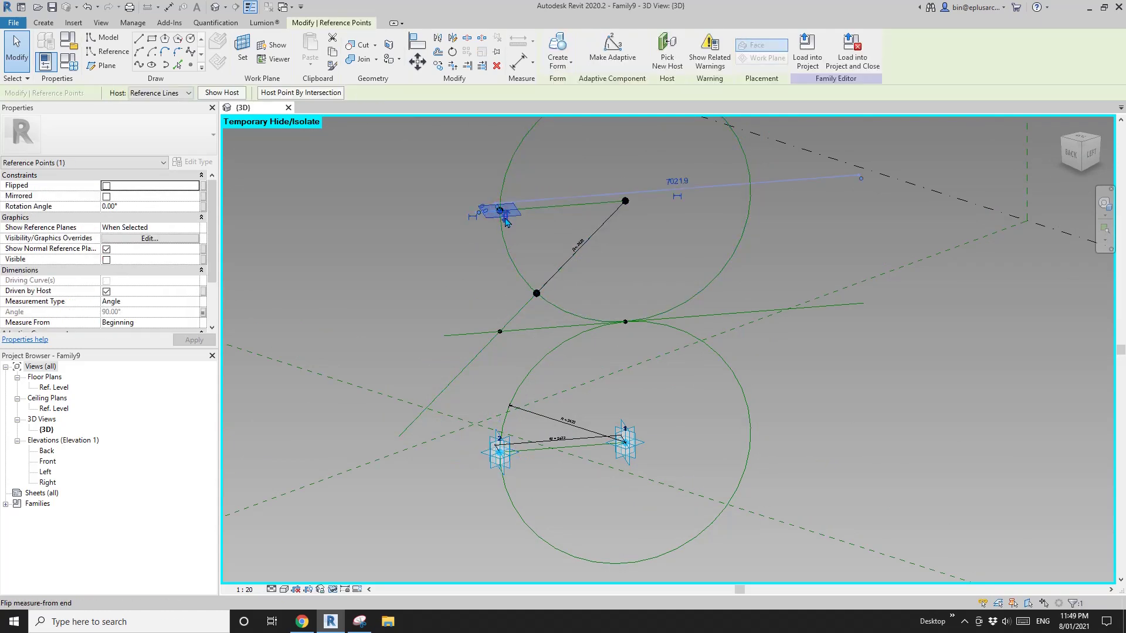
key(Escape)
click(499, 211)
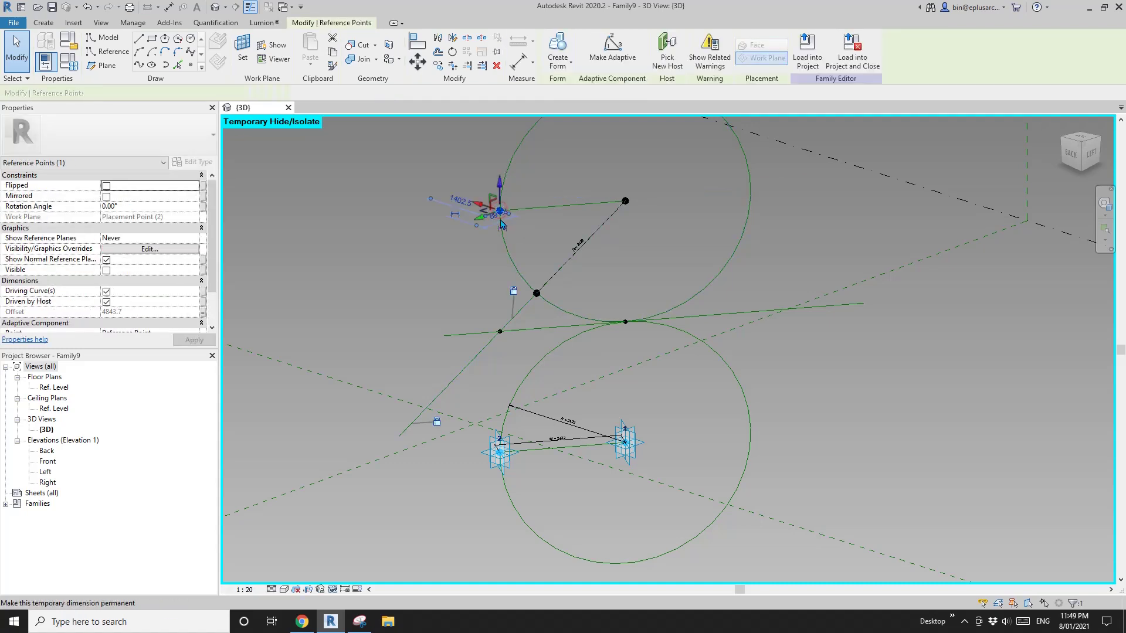
ctrl+click(507, 463)
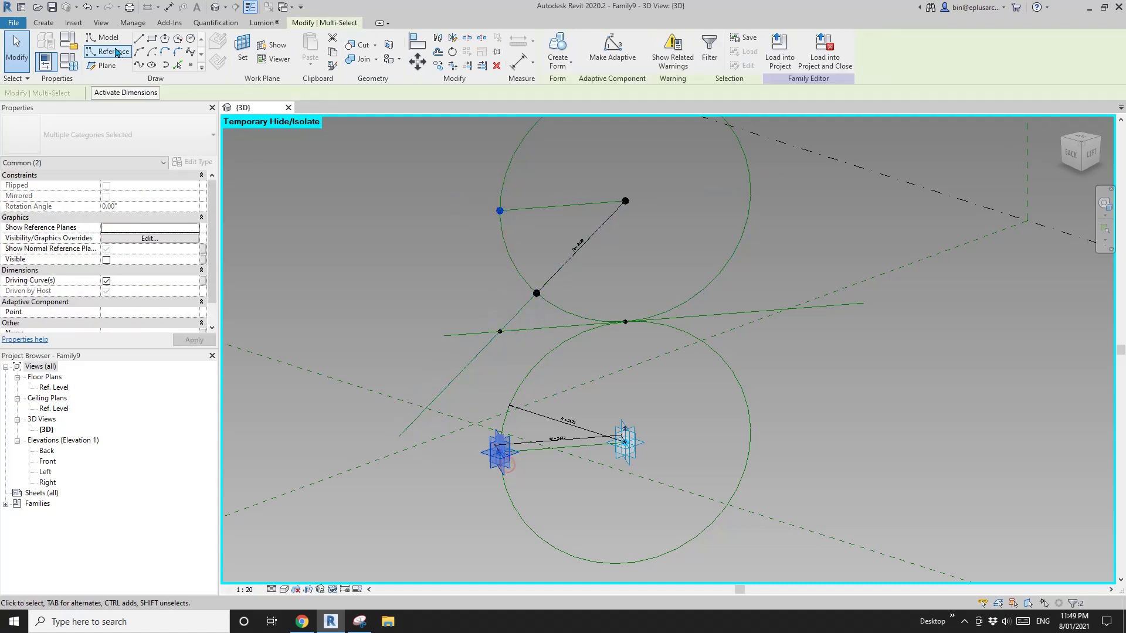
click(139, 65)
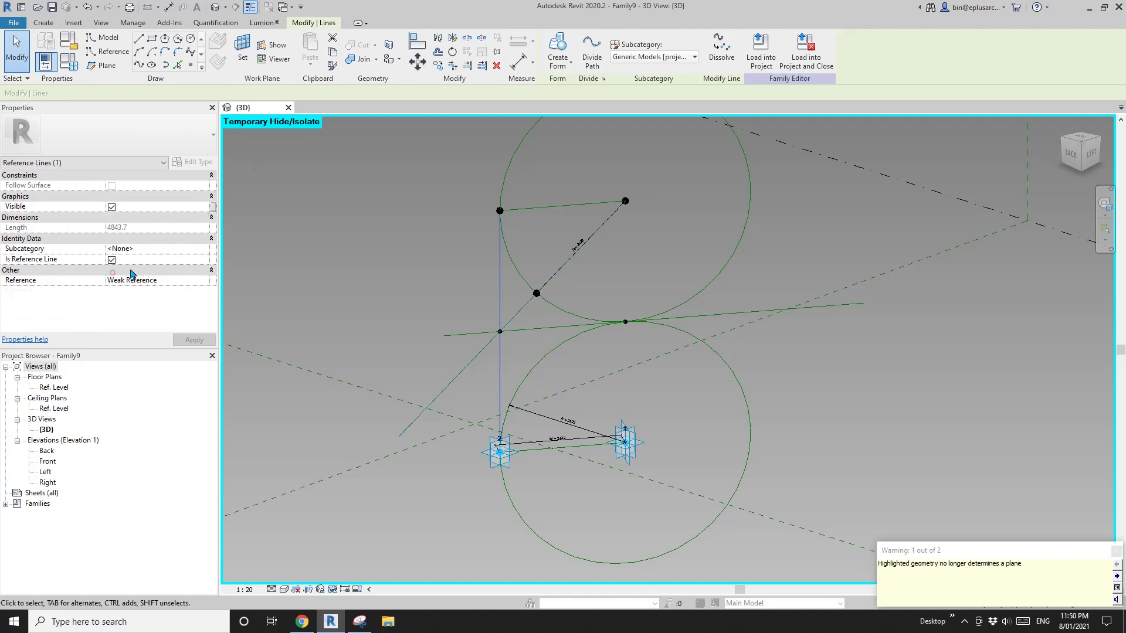
click(654, 200)
Connect the upper circle's centre point to adaptive point 1 below it with a spline through points and make it a reference line
click(626, 202)
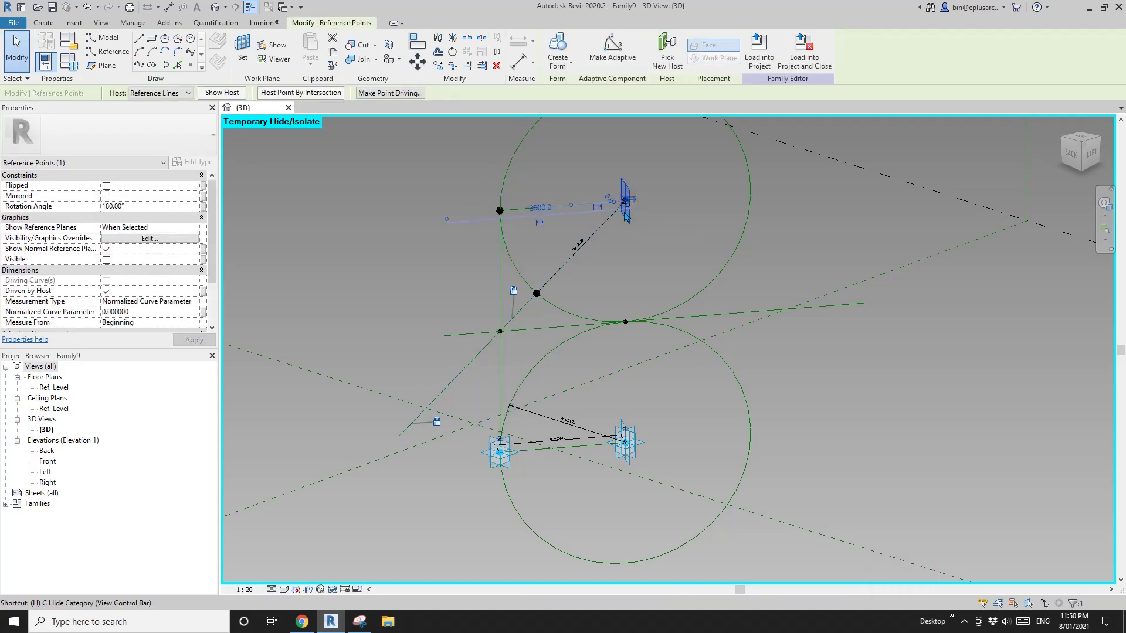
click(633, 212)
click(626, 201)
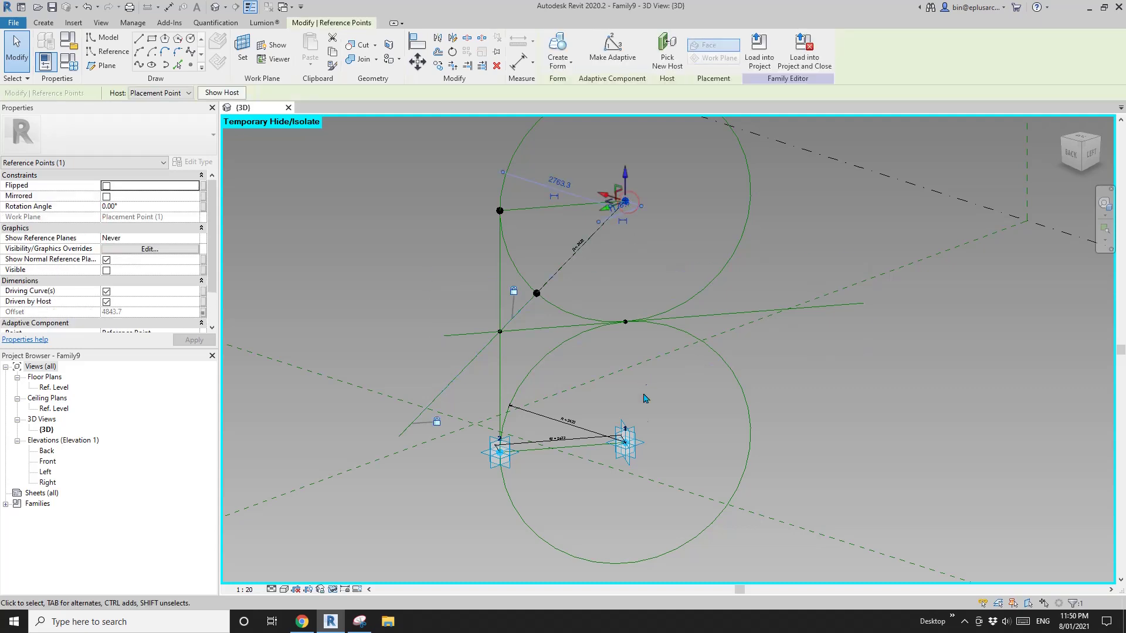
ctrl+click(624, 442)
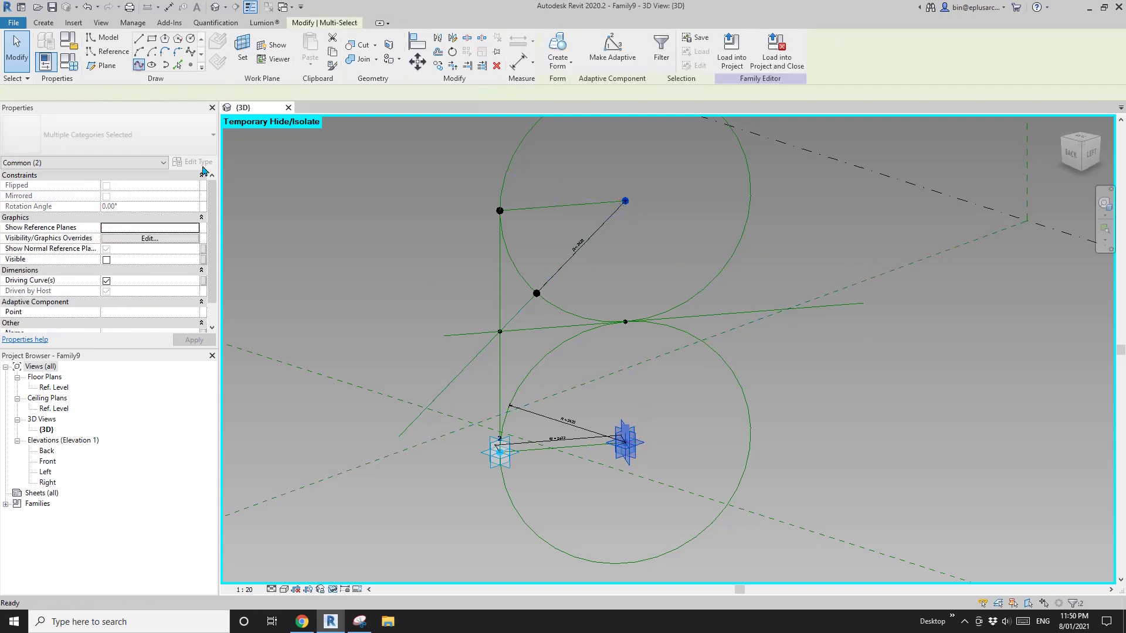
click(139, 65)
click(661, 244)
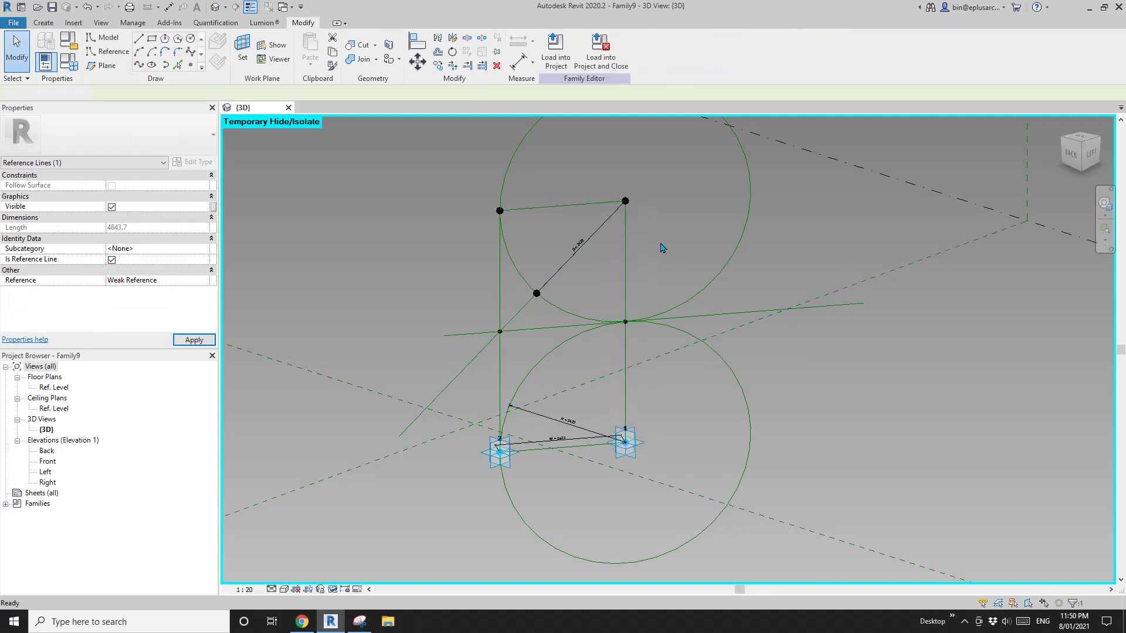
Create an extruded void form from the closed rectangle of four reference lines
click(627, 264)
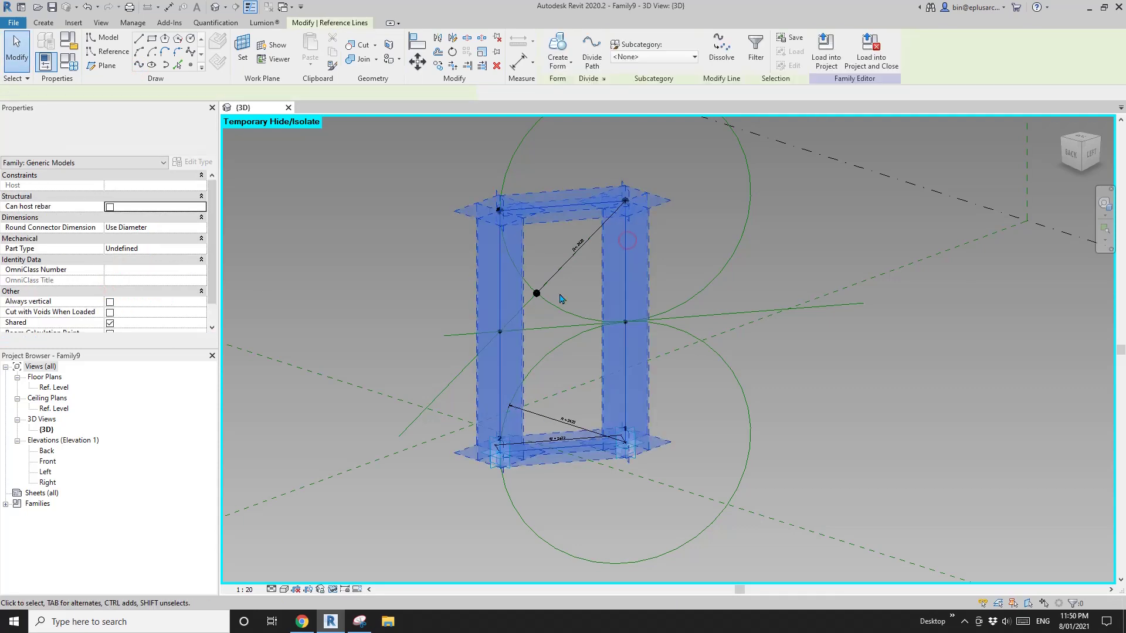
click(560, 59)
click(570, 111)
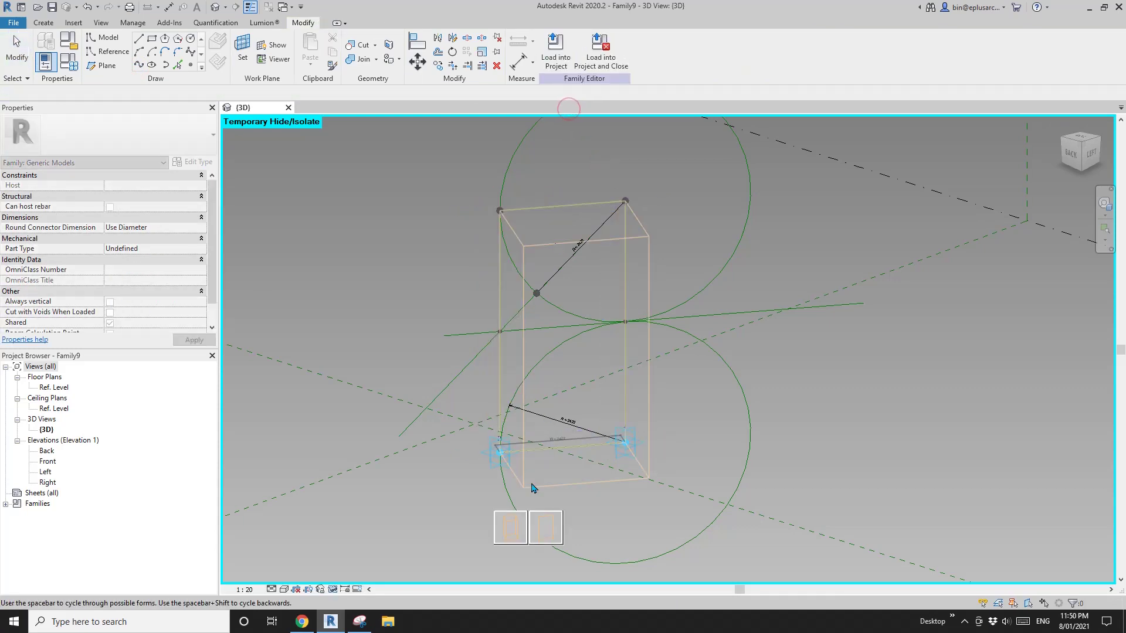
click(515, 532)
shift+middle_drag(442, 266, 609, 307)
Set the void form's positive and negative offsets to 500
click(150, 189)
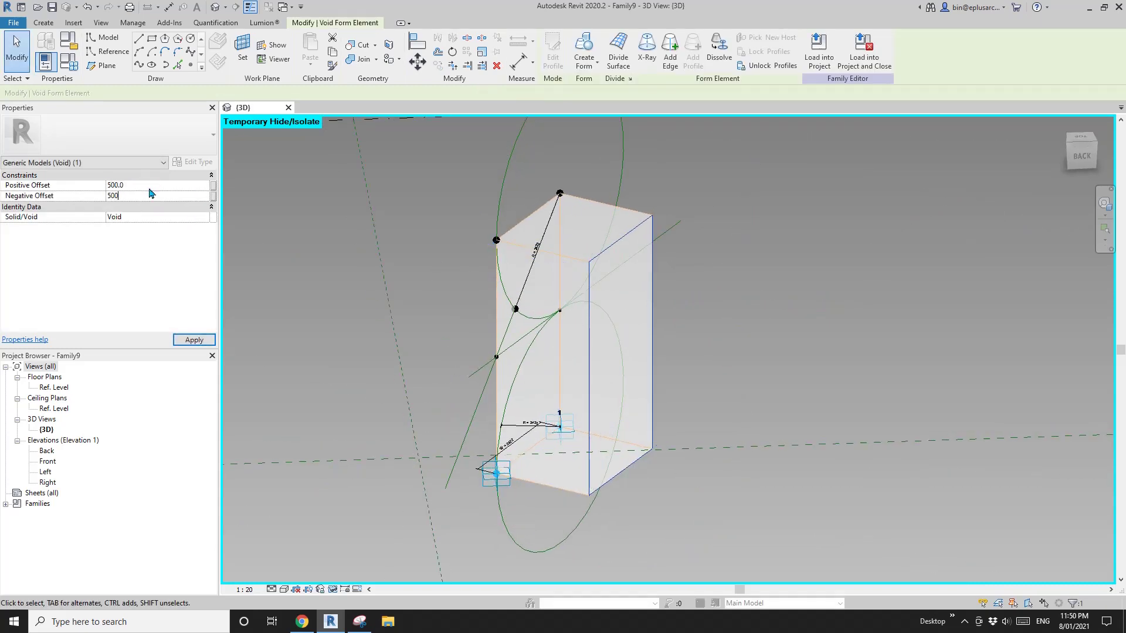
shift+middle_drag(580, 304, 517, 298)
scroll(513, 298, up, 2)
key(Escape)
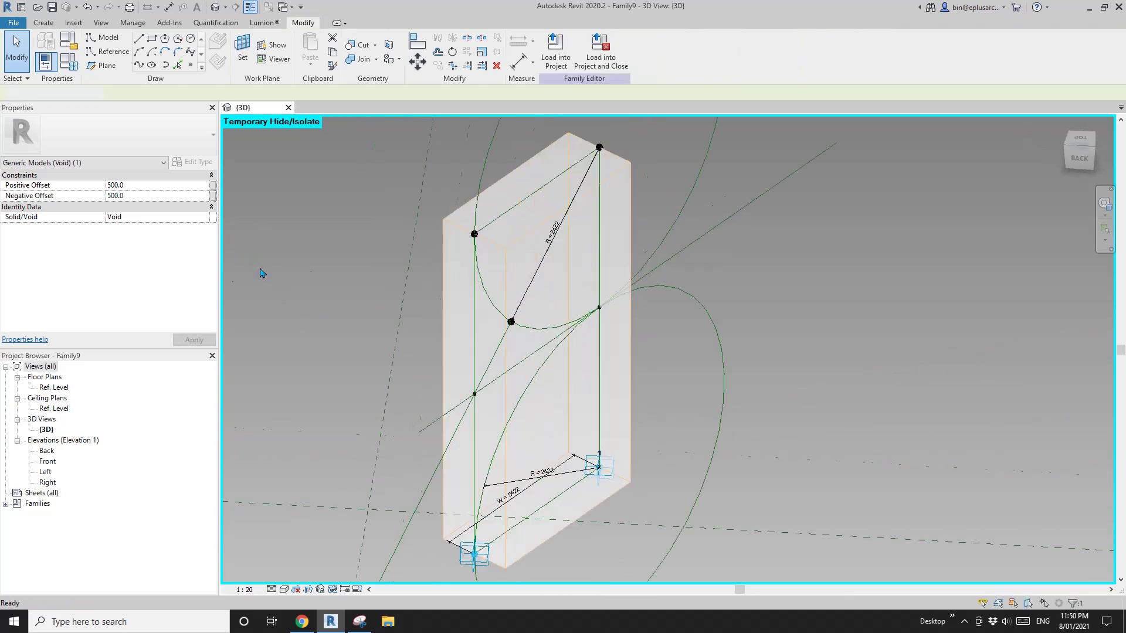
Enable Always vertical and Cut with Voids When Loaded for the family, and reset the temporary hide of the panels
middle_drag(445, 254, 576, 236)
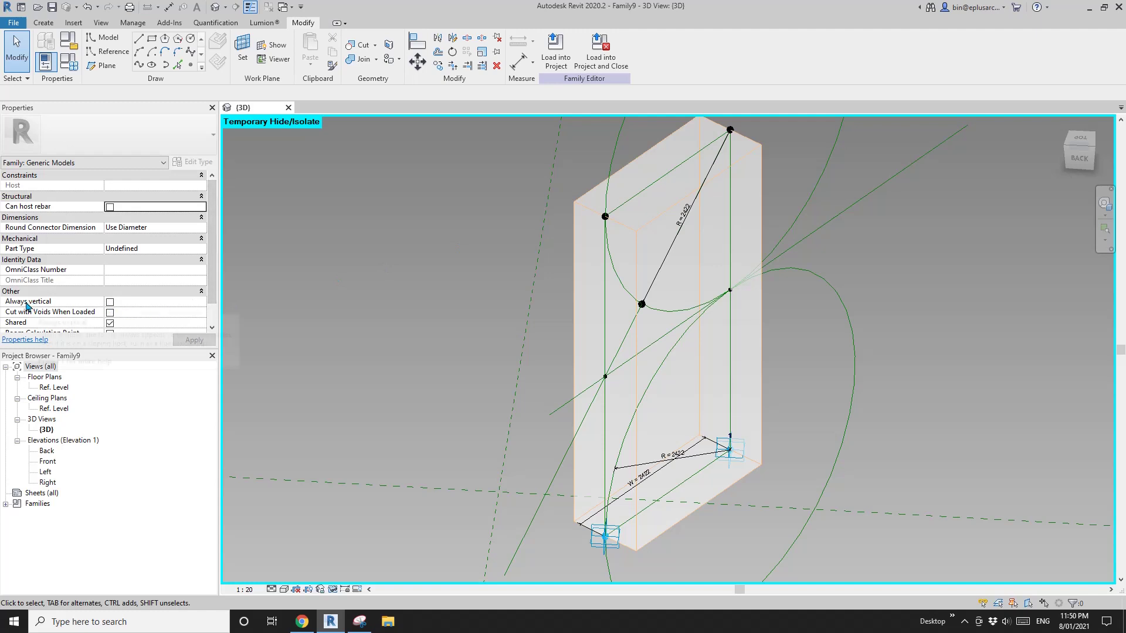
click(111, 302)
click(109, 313)
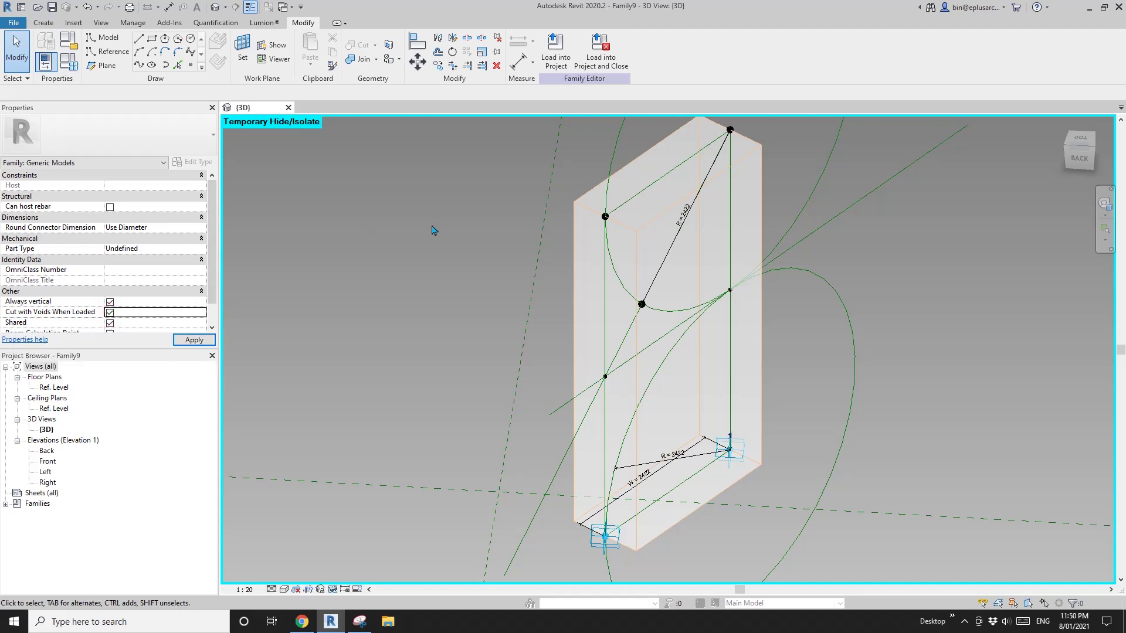
scroll(457, 234, down, 3)
scroll(447, 246, down, 4)
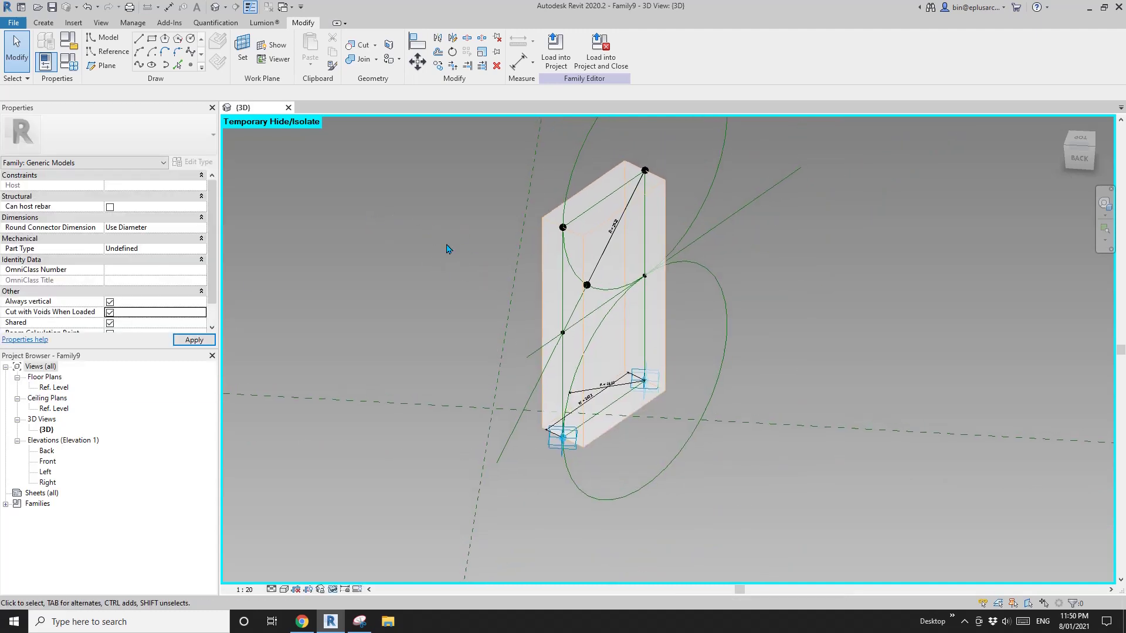
scroll(284, 232, up, 2)
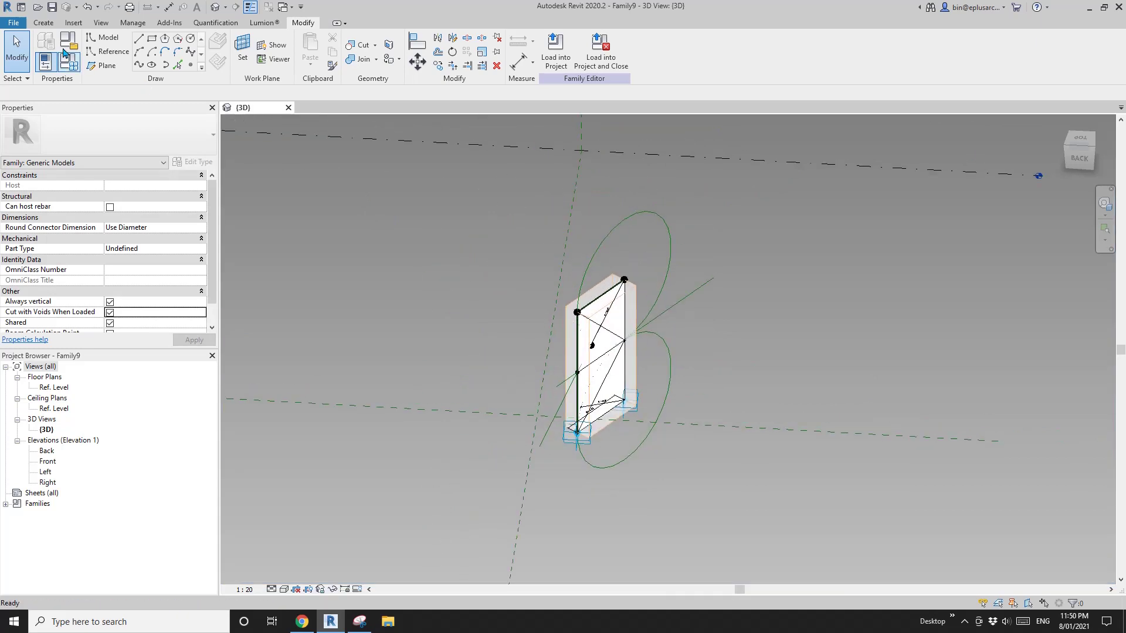
Create a new project from the Architectural Template
click(14, 23)
mouse_move(26, 91)
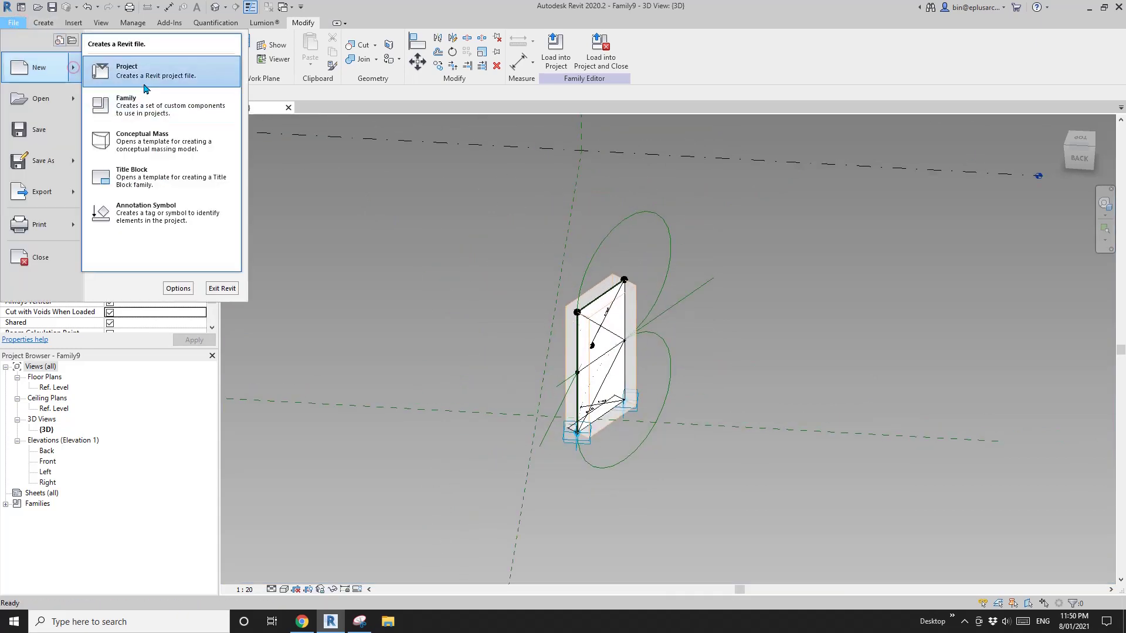
click(146, 78)
click(326, 195)
click(258, 218)
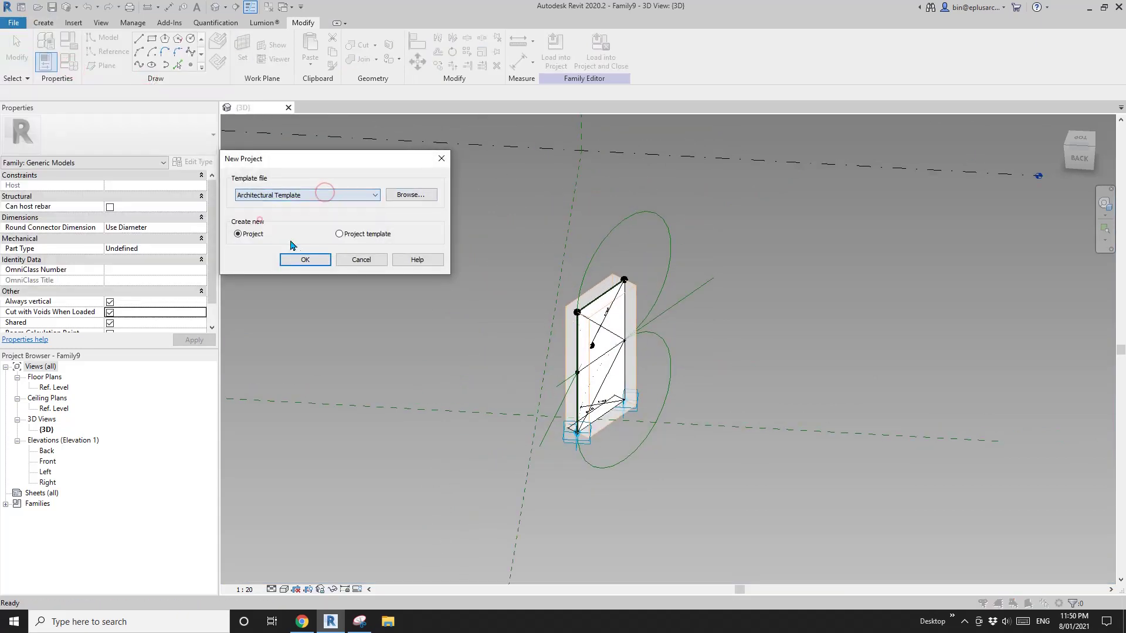
click(303, 257)
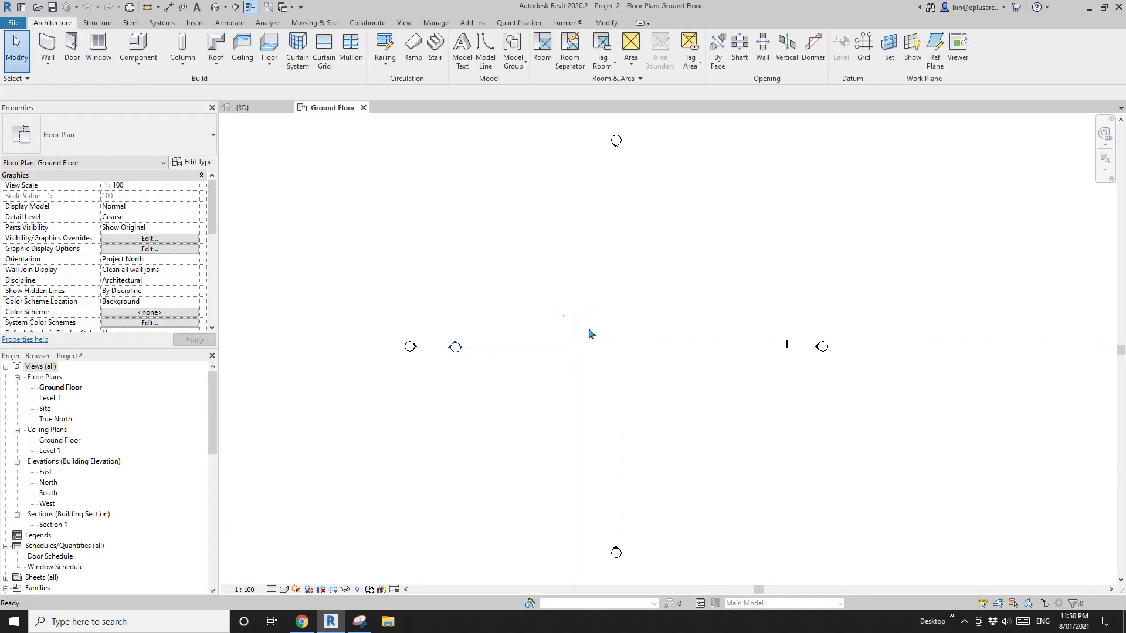
Draw a horizontal wall about 15000 mm long above the section line on the Ground Floor plan
key(w)
key(a)
click(550, 306)
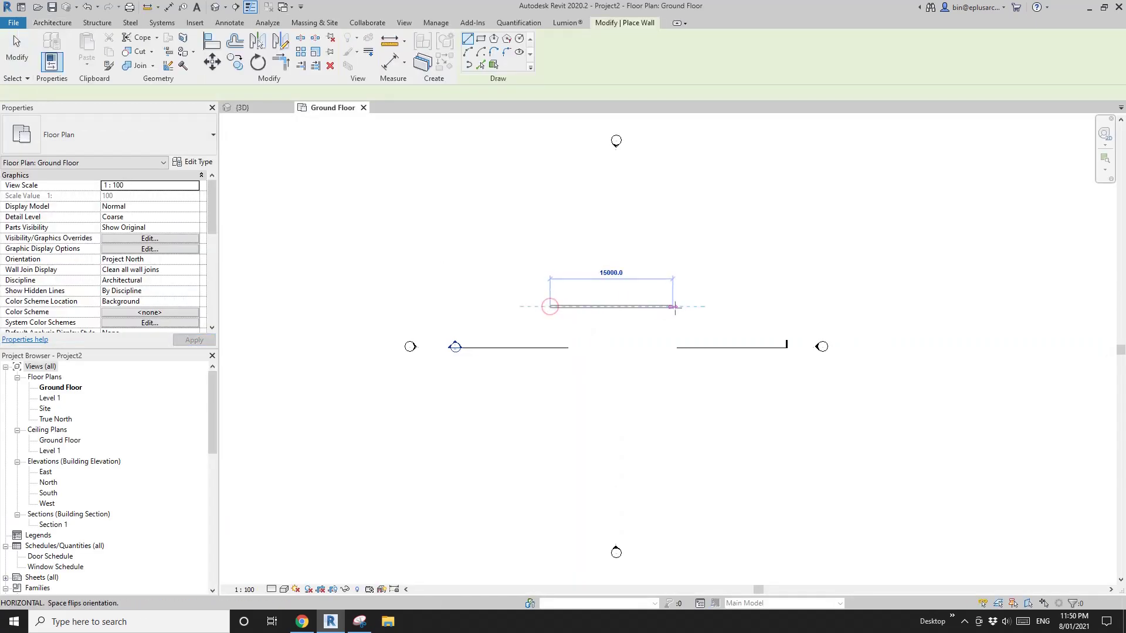
click(674, 306)
key(Escape)
key(Escape)
Load Family9 into the new project and open the project's default 3D view
click(266, 108)
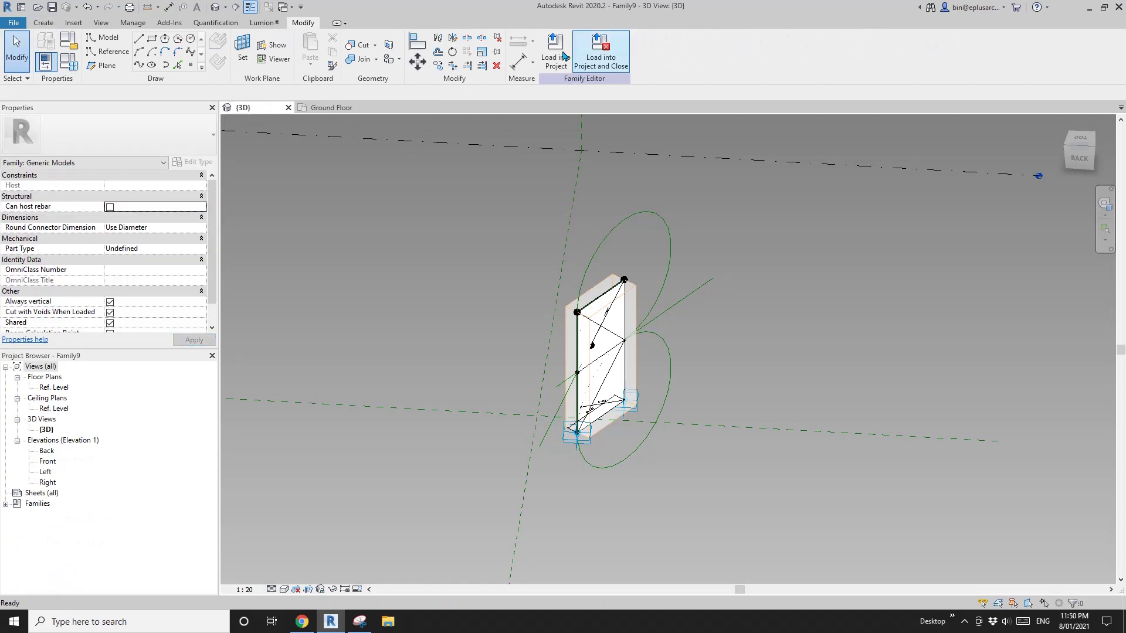
key(l)
key(p)
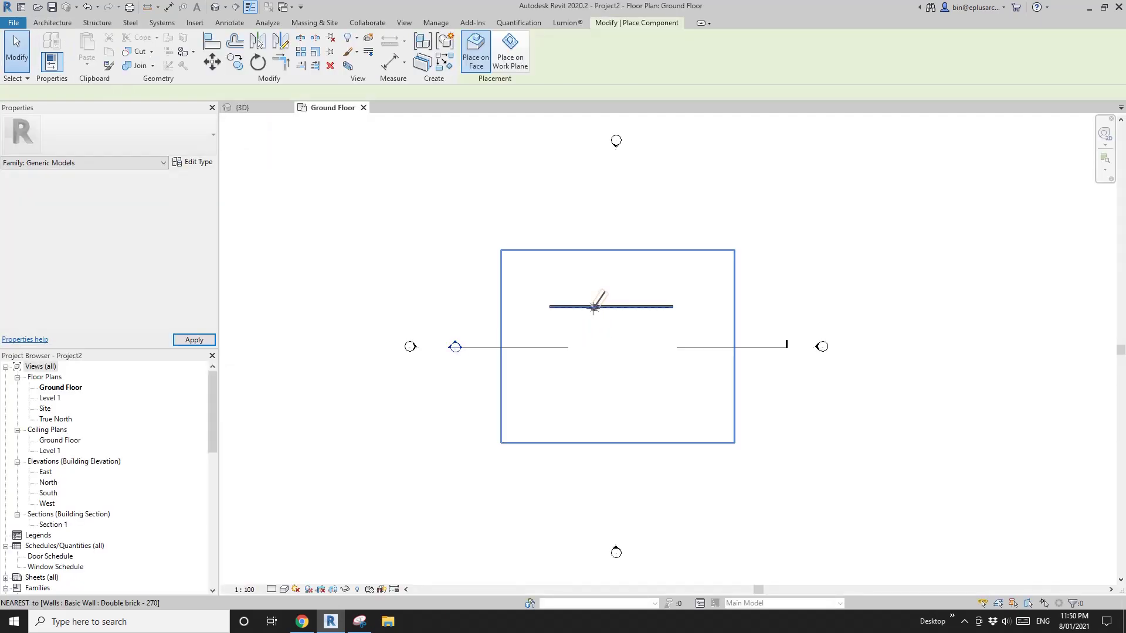
click(216, 7)
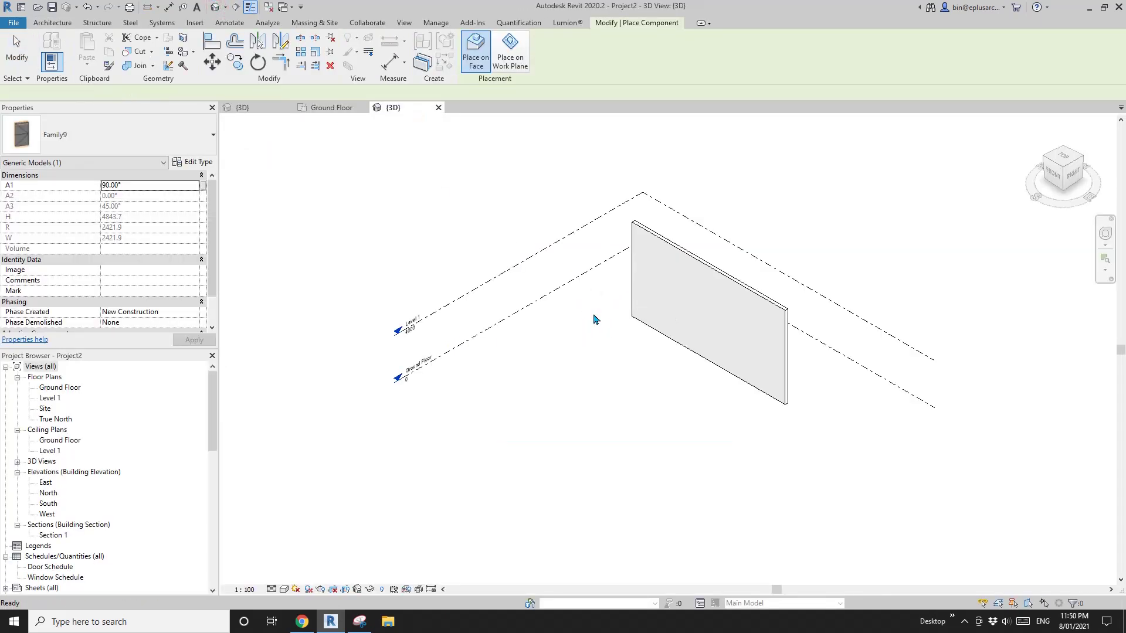
Place Family9 by its adaptive points along the bottom edge of the wall face, about 1712 mm wide
scroll(805, 318, up, 3)
click(53, 23)
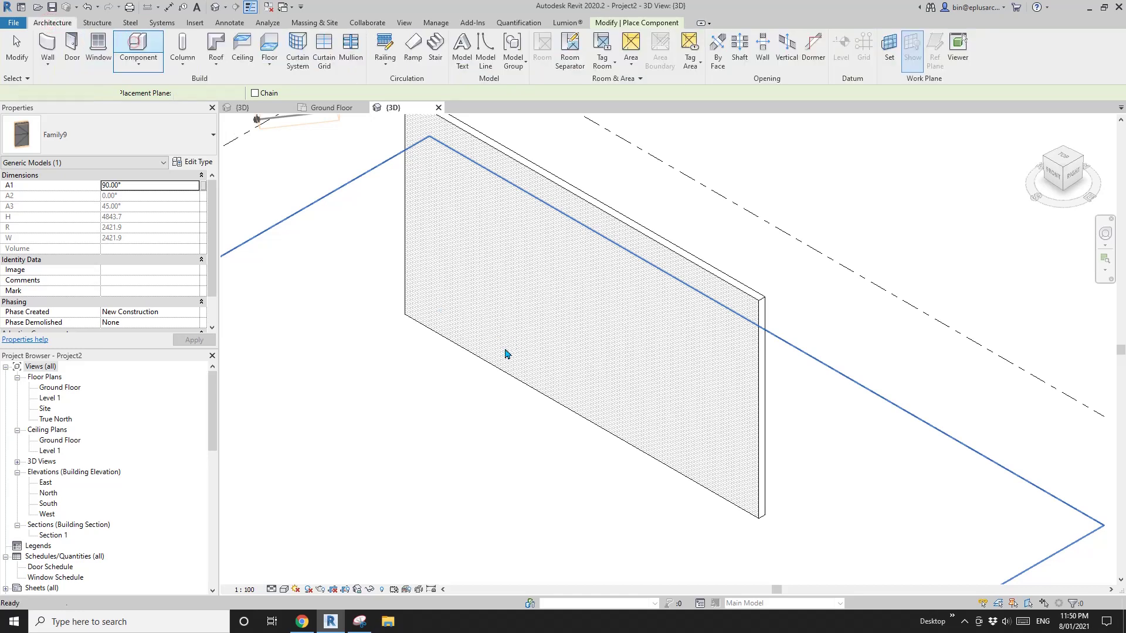
scroll(516, 374, down, 5)
shift+middle_drag(516, 374, 713, 370)
scroll(551, 333, up, 2)
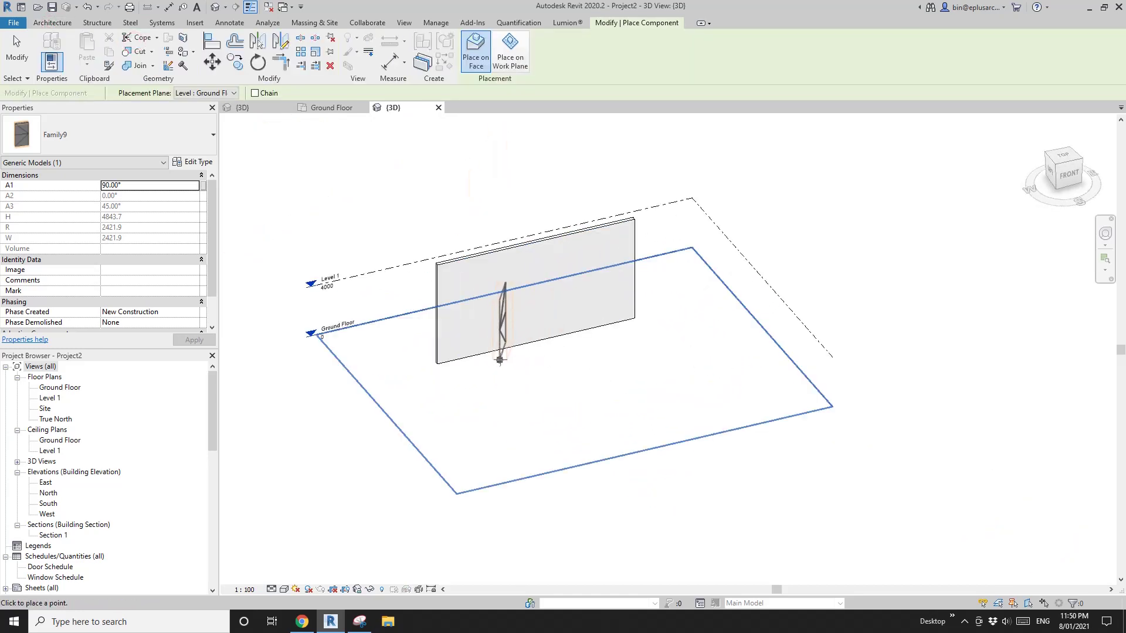
scroll(503, 347, up, 5)
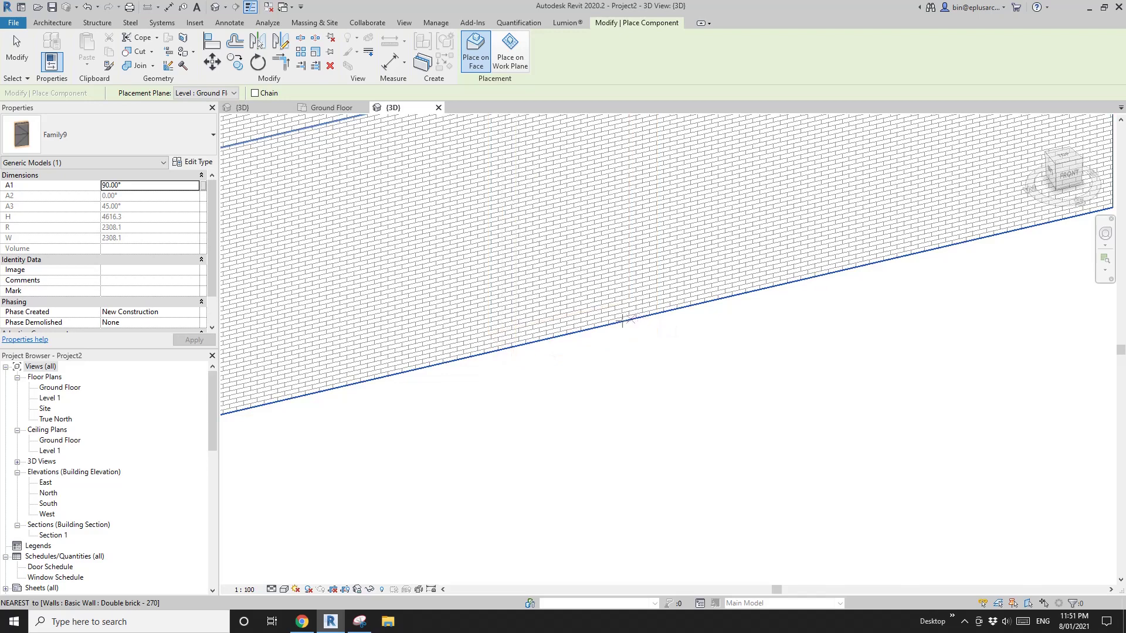
click(594, 347)
key(Escape)
key(Escape)
Cut the double-brick wall with the void of the placed Family9 panel
scroll(580, 341, down, 1)
shift+middle_drag(568, 320, 824, 293)
click(497, 293)
scroll(497, 292, down, 1)
middle_drag(330, 304, 699, 273)
key(Escape)
shift+middle_drag(619, 352, 331, 327)
click(607, 25)
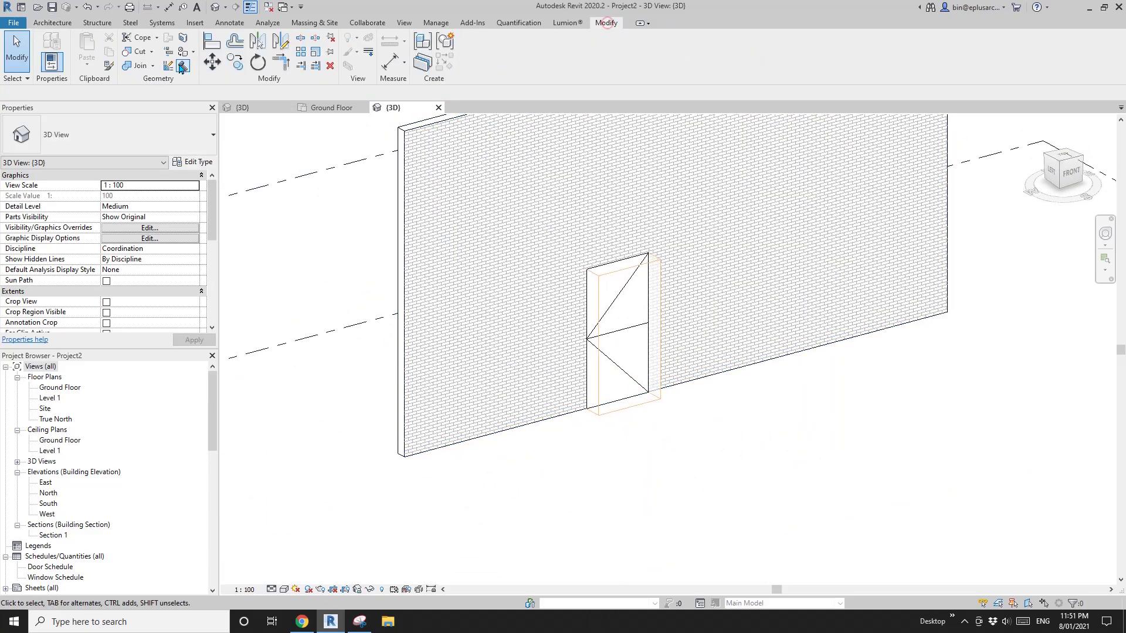
click(568, 245)
click(621, 274)
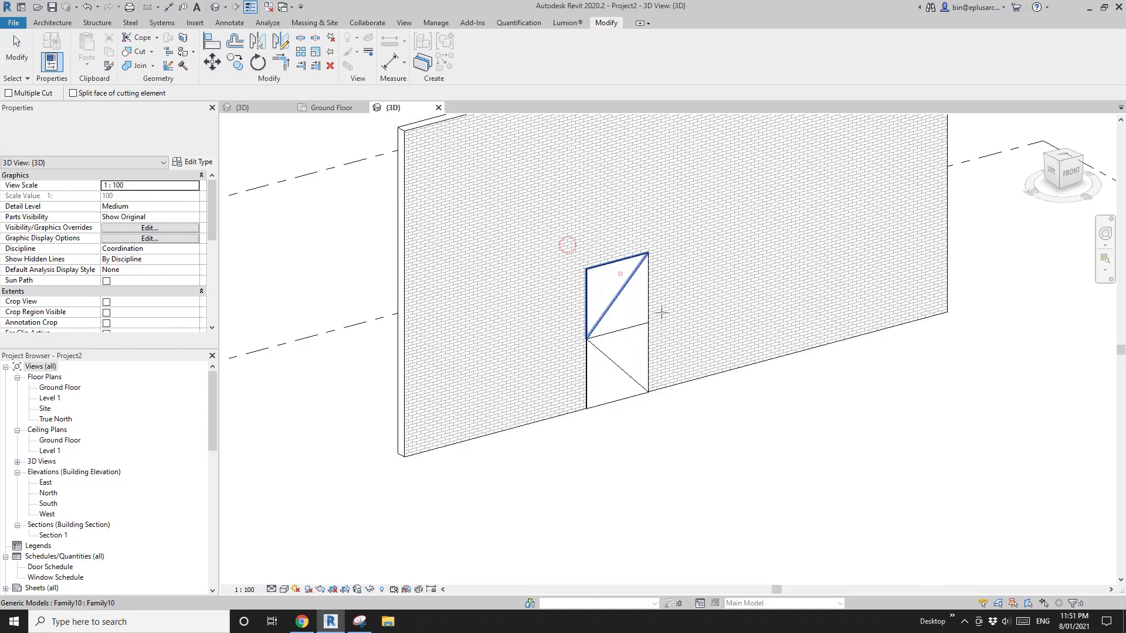
middle_drag(683, 396, 618, 389)
key(Escape)
Set the placed panel's A1 angle to 0°
shift+middle_drag(543, 382, 600, 411)
key(Escape)
click(523, 332)
shift+middle_drag(522, 331, 558, 347)
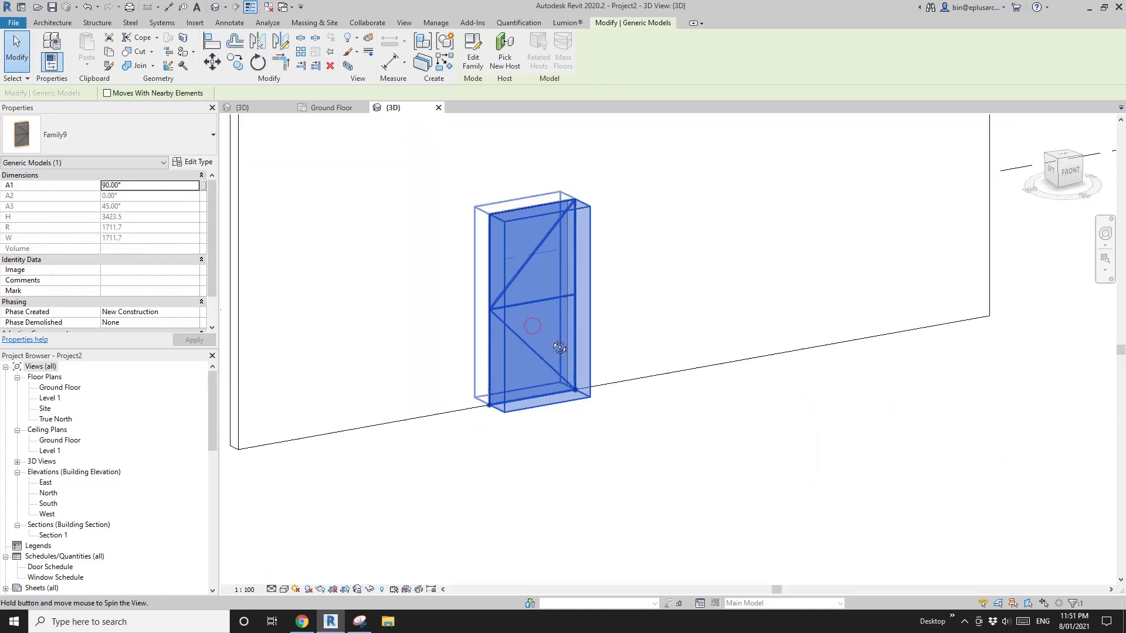
scroll(575, 369, down, 1)
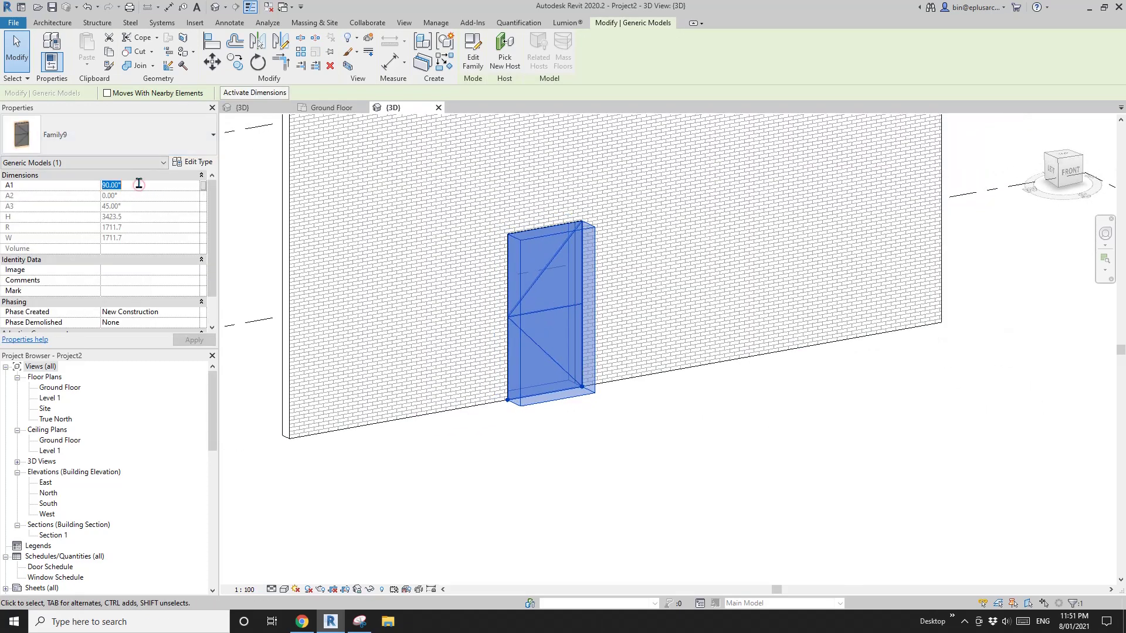
key(Escape)
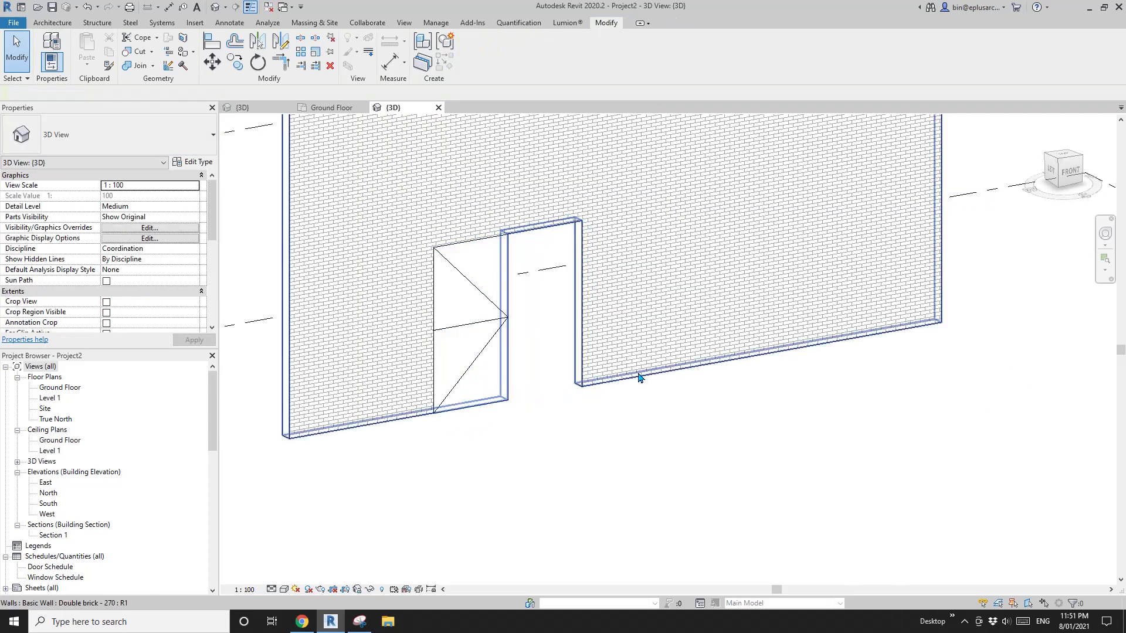
Set A1 of the placed Family9 panel to 30° so that it is partly folded
click(502, 410)
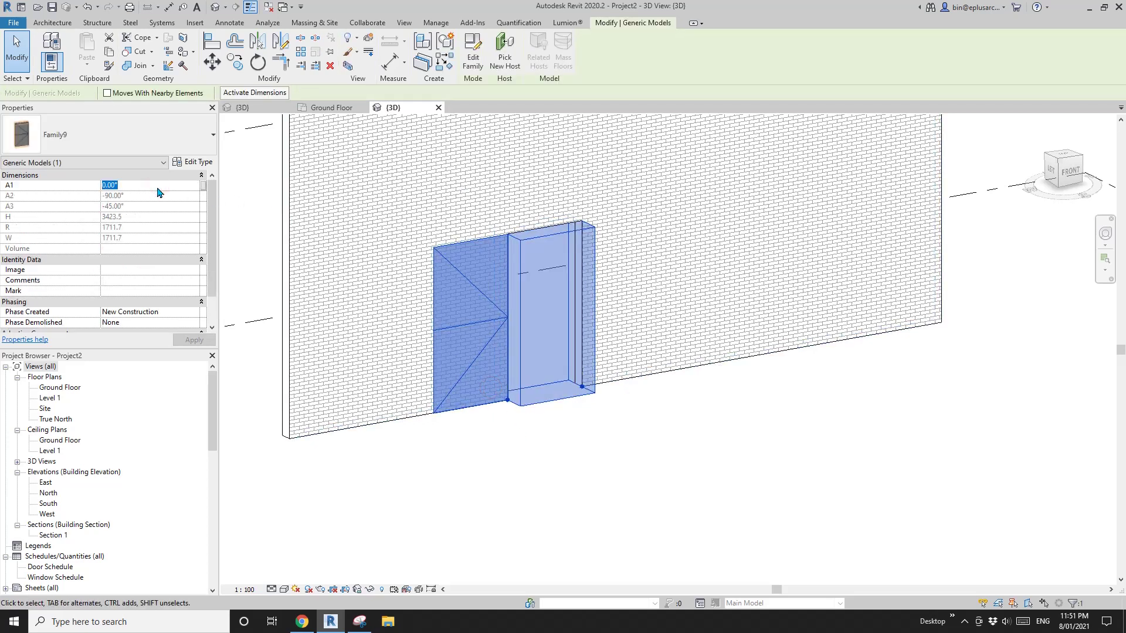
key(Return)
key(Escape)
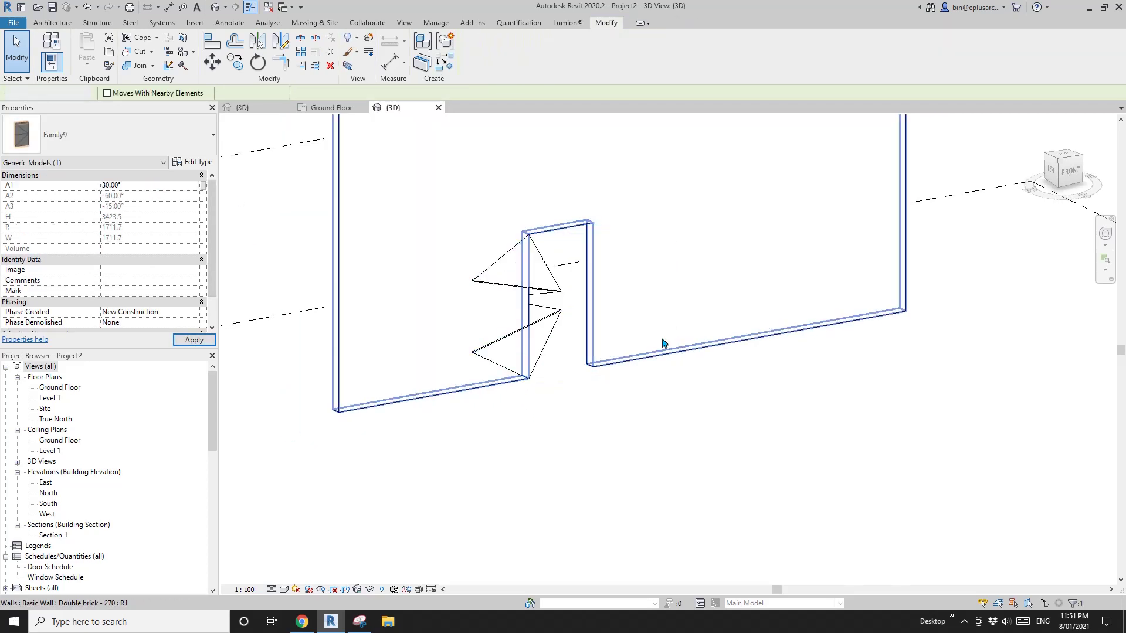
Edit Family9, switch the Flip setting of the nested lower middle Family10 panel, and reload the family into the project
shift+middle_drag(606, 326, 544, 287)
click(553, 306)
click(473, 56)
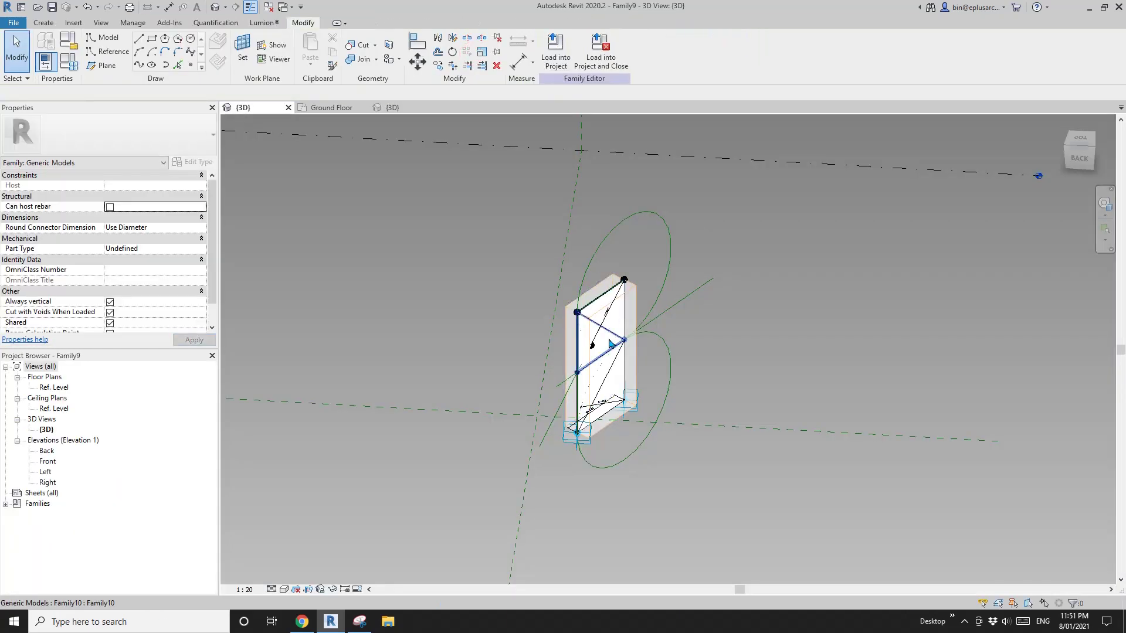
click(610, 344)
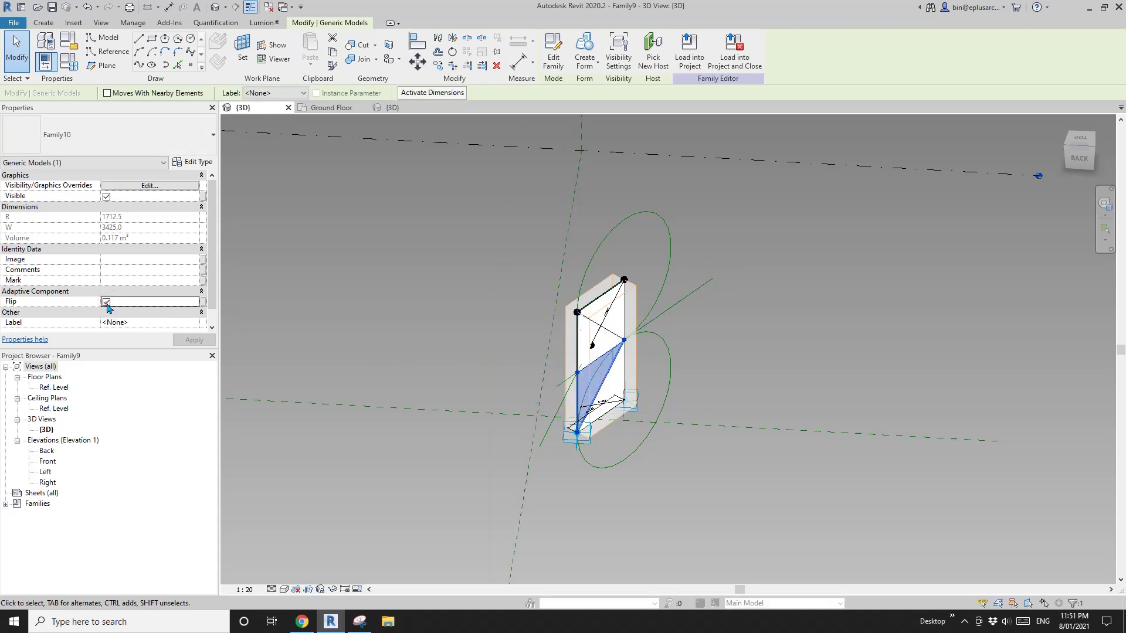
click(734, 53)
click(592, 311)
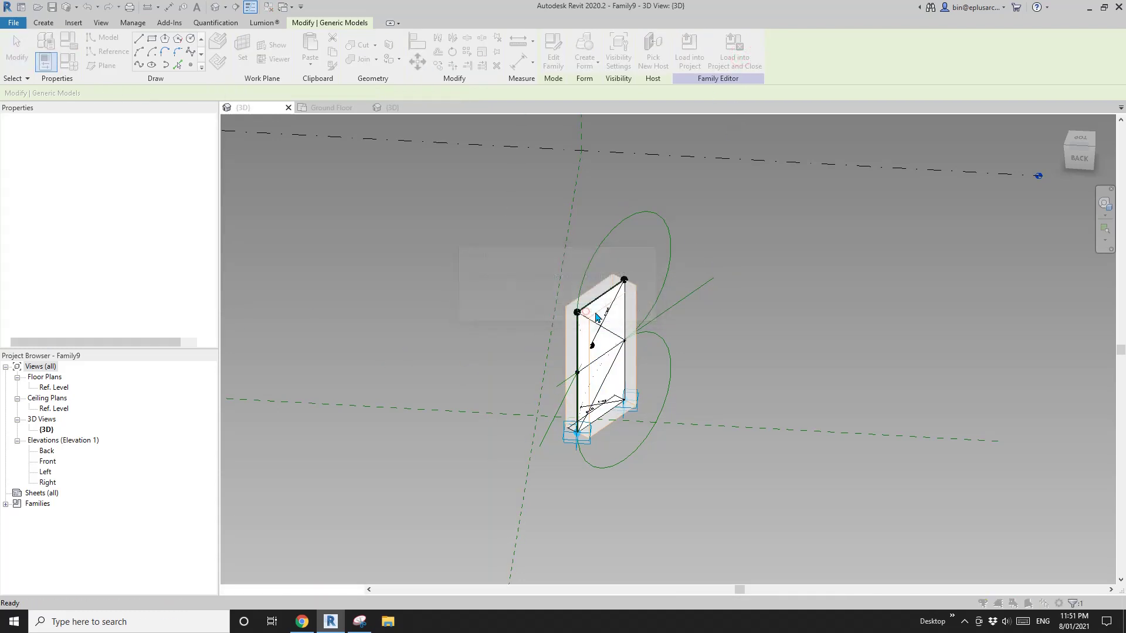
click(537, 272)
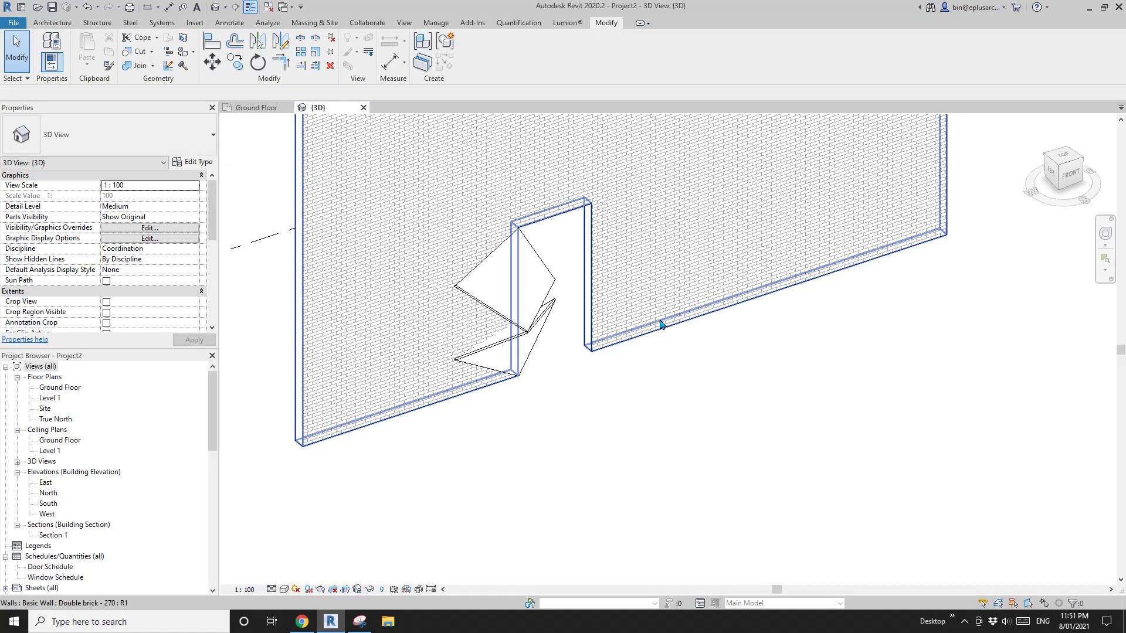
Test the reloaded panel's folding by setting A1 to 45° and then to 60°
mouse_move(659, 324)
shift+middle_down()
mouse_move(568, 354)
mouse_move(475, 357)
mouse_move(562, 244)
mouse_move(681, 328)
mouse_move(658, 367)
mouse_move(422, 402)
mouse_move(459, 417)
mouse_move(815, 442)
mouse_move(686, 427)
shift+middle_up()
click(529, 277)
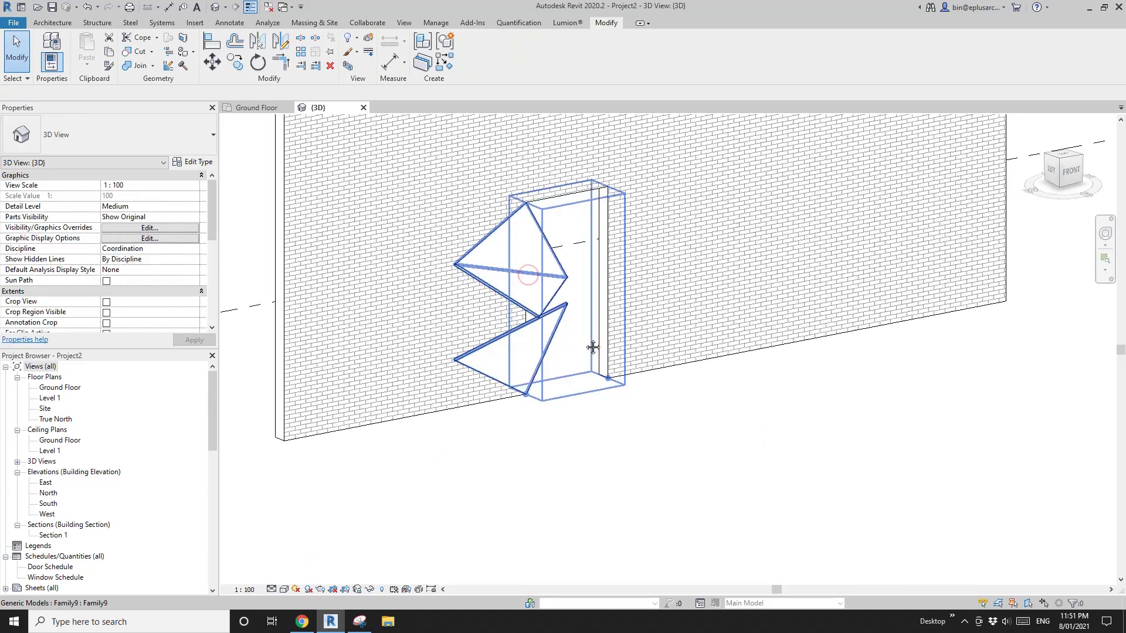
click(543, 300)
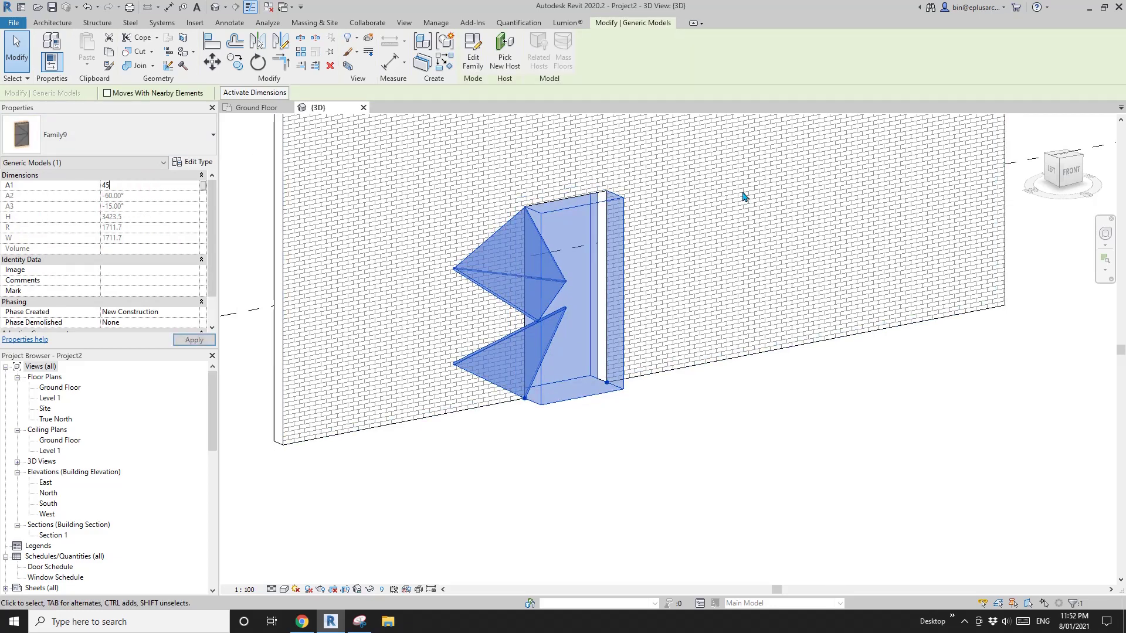
click(773, 325)
click(556, 265)
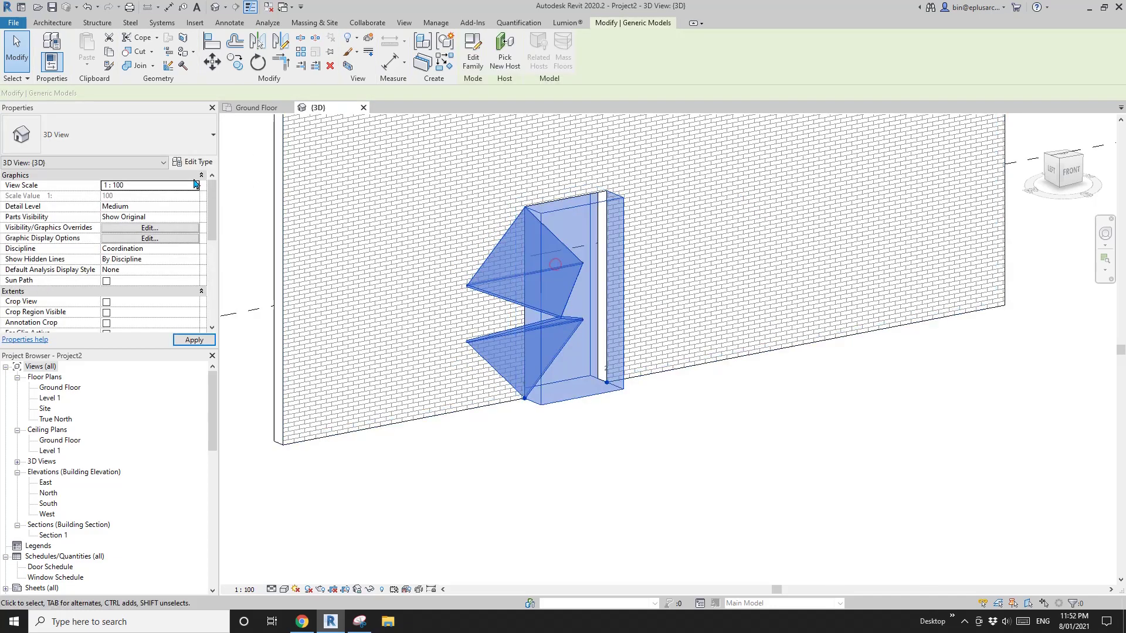
click(776, 195)
Close the panel by setting A1 to 90°, and fold it again with A1 at 30°
click(567, 248)
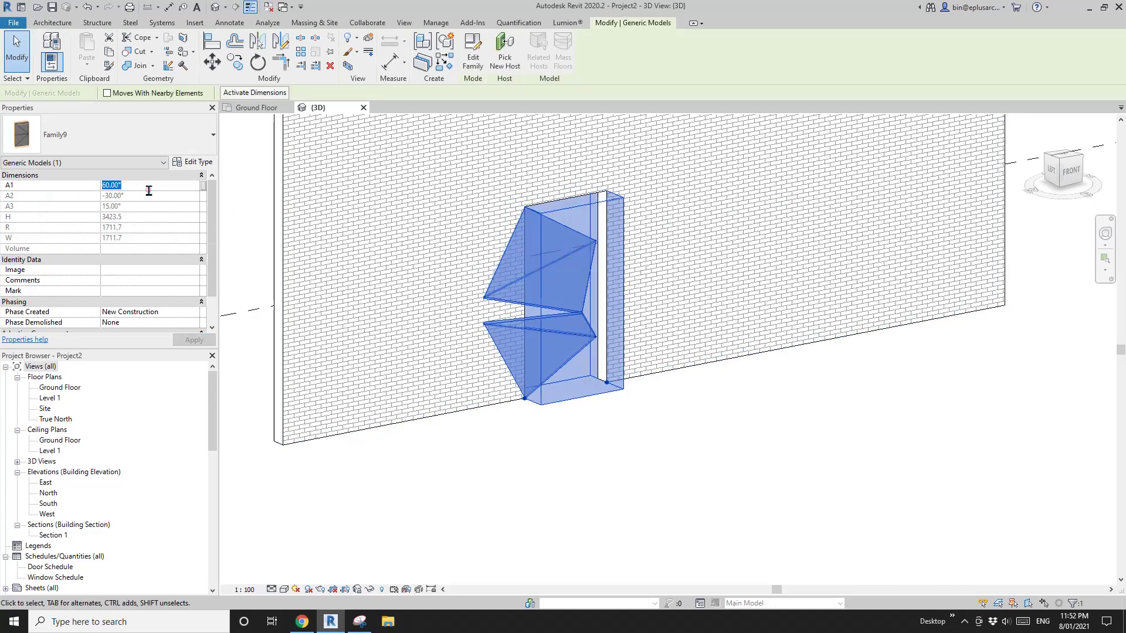
key(Return)
key(Escape)
mouse_move(729, 239)
shift+middle_down()
mouse_move(678, 299)
mouse_move(719, 293)
mouse_move(697, 293)
shift+middle_up()
click(580, 290)
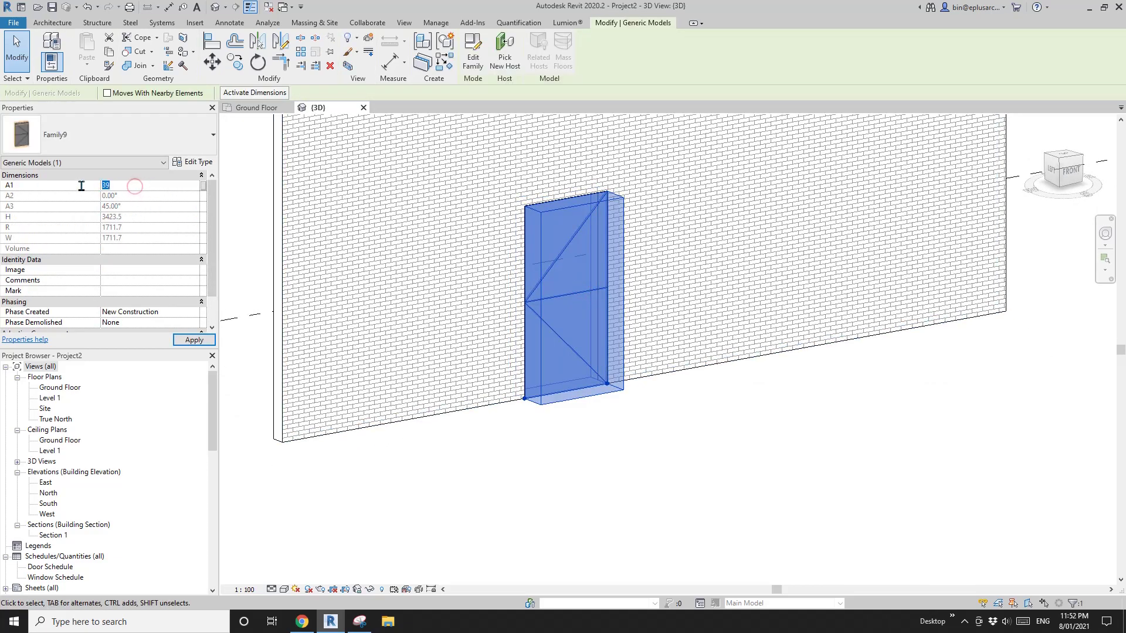
key(Escape)
Examine the edges where the folded triangular panels meet one another in front of the wall opening
scroll(525, 281, up, 8)
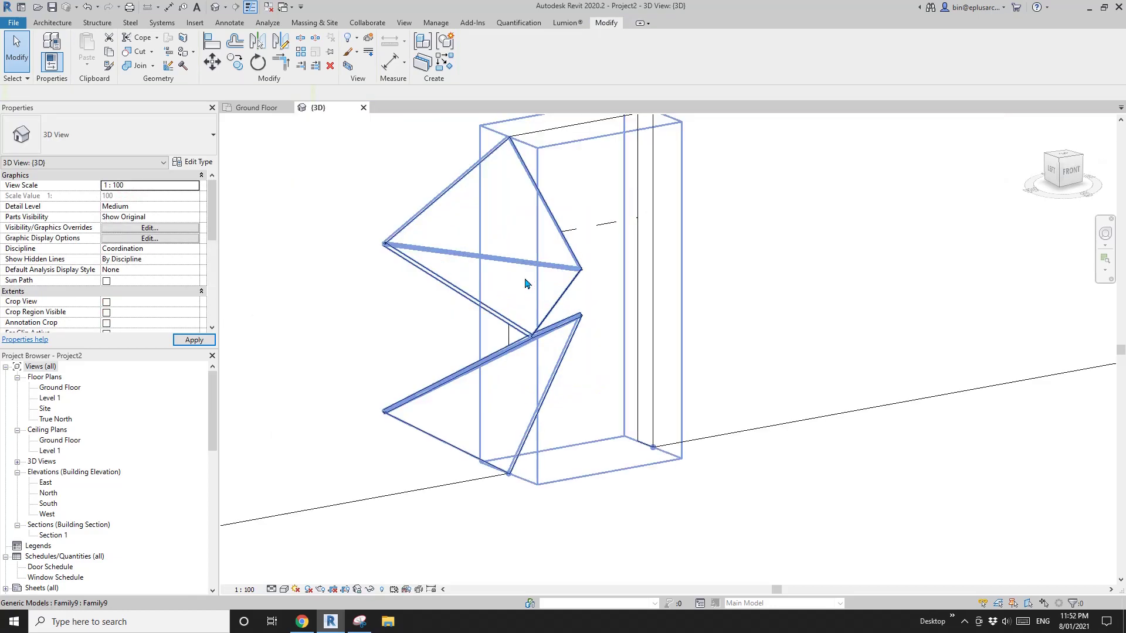
middle_drag(502, 443, 524, 382)
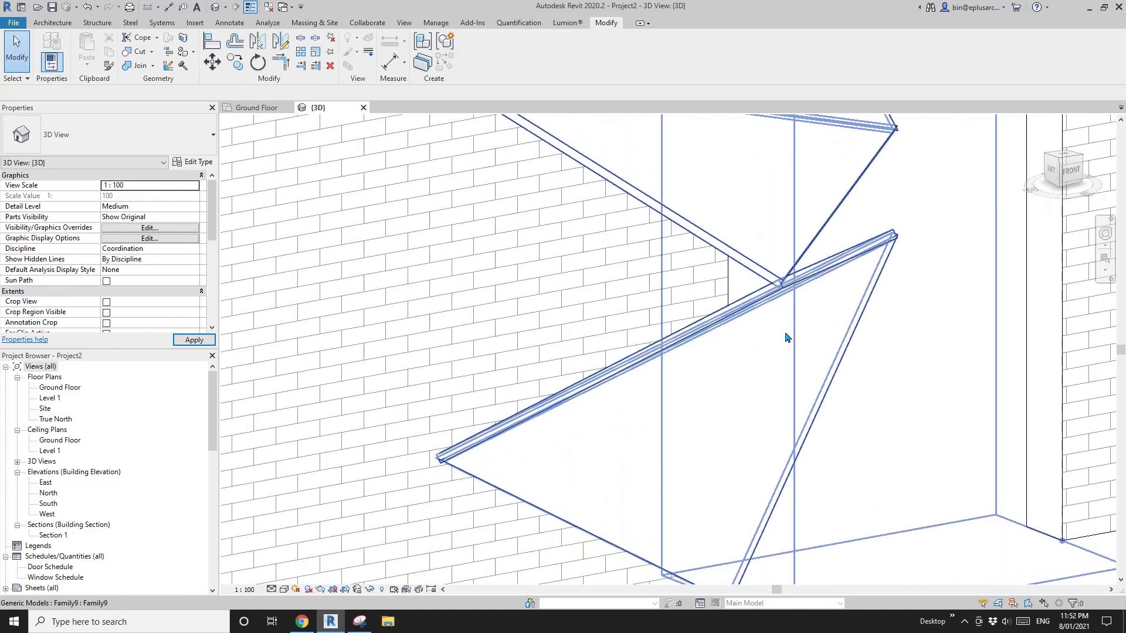
middle_drag(924, 216, 673, 299)
scroll(671, 296, up, 2)
scroll(613, 348, down, 10)
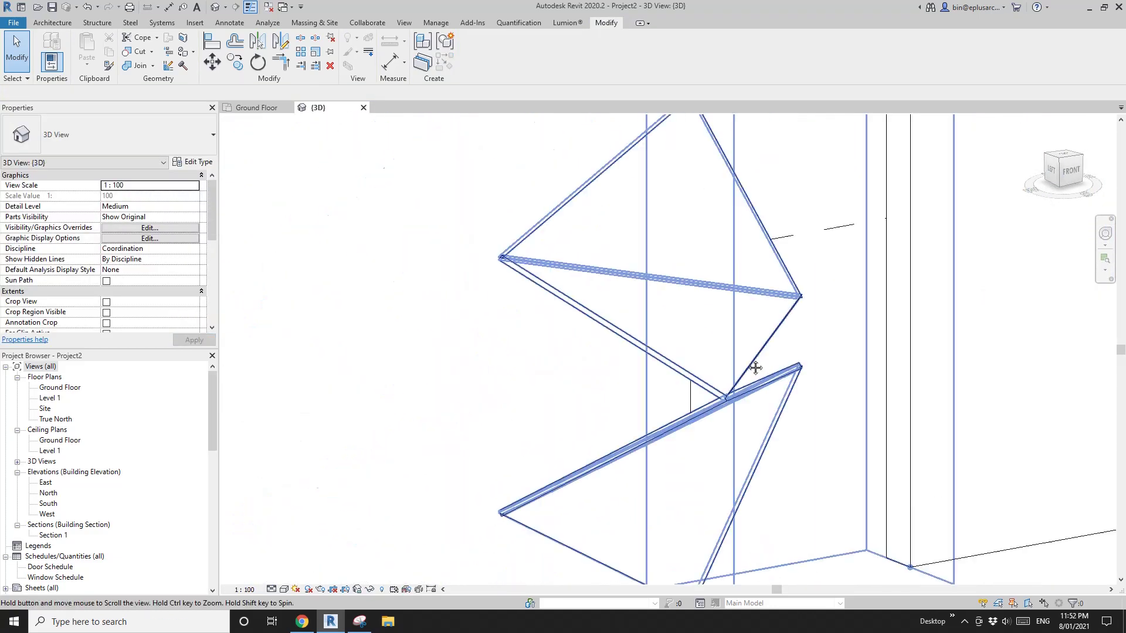
click(605, 289)
mouse_move(606, 289)
shift+middle_down()
mouse_move(503, 318)
mouse_move(585, 318)
mouse_move(547, 320)
mouse_move(573, 314)
mouse_move(666, 336)
mouse_move(599, 322)
mouse_move(638, 324)
mouse_move(621, 318)
mouse_move(615, 298)
shift+middle_up()
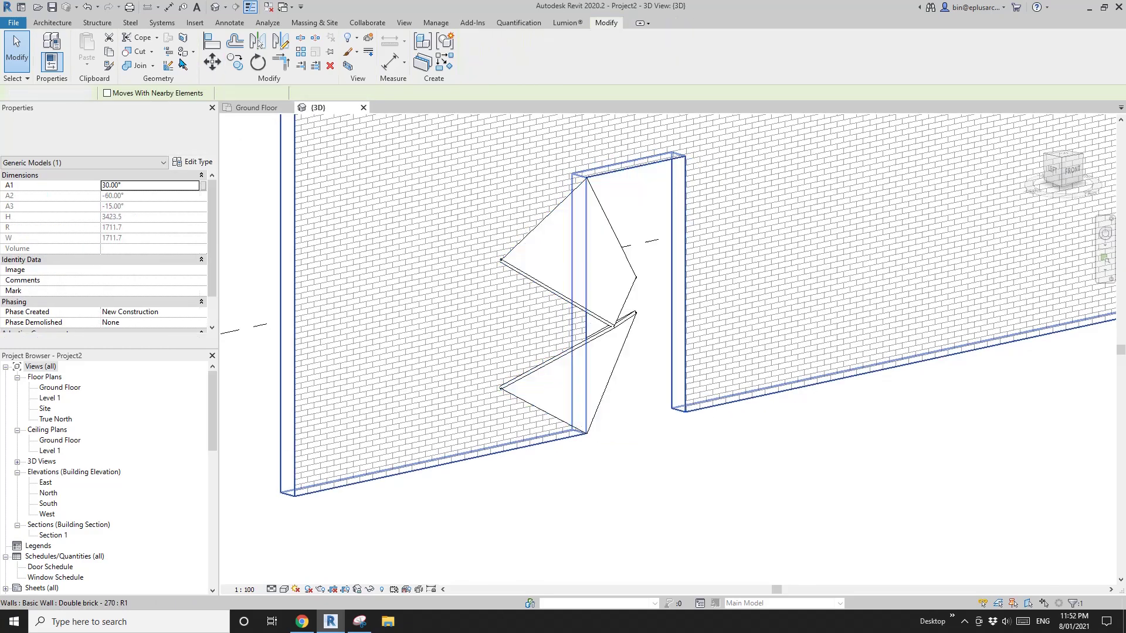
Join the geometry of the adjoining triangular panels in the folded component
click(139, 66)
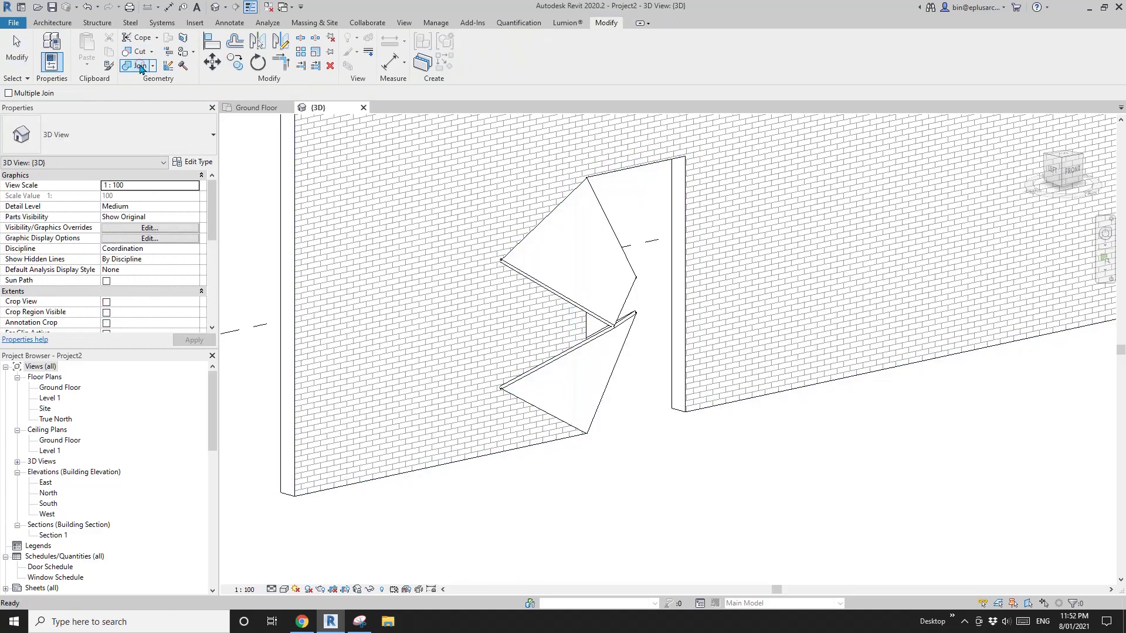
click(598, 291)
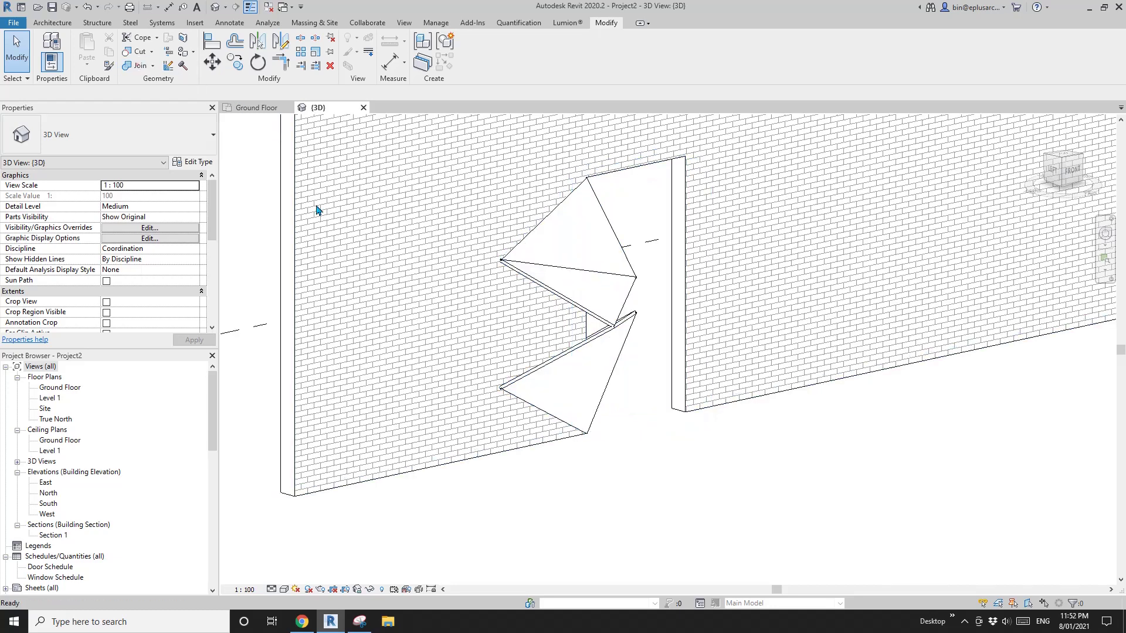
click(138, 65)
shift+middle_drag(595, 372, 626, 267)
click(639, 437)
click(639, 407)
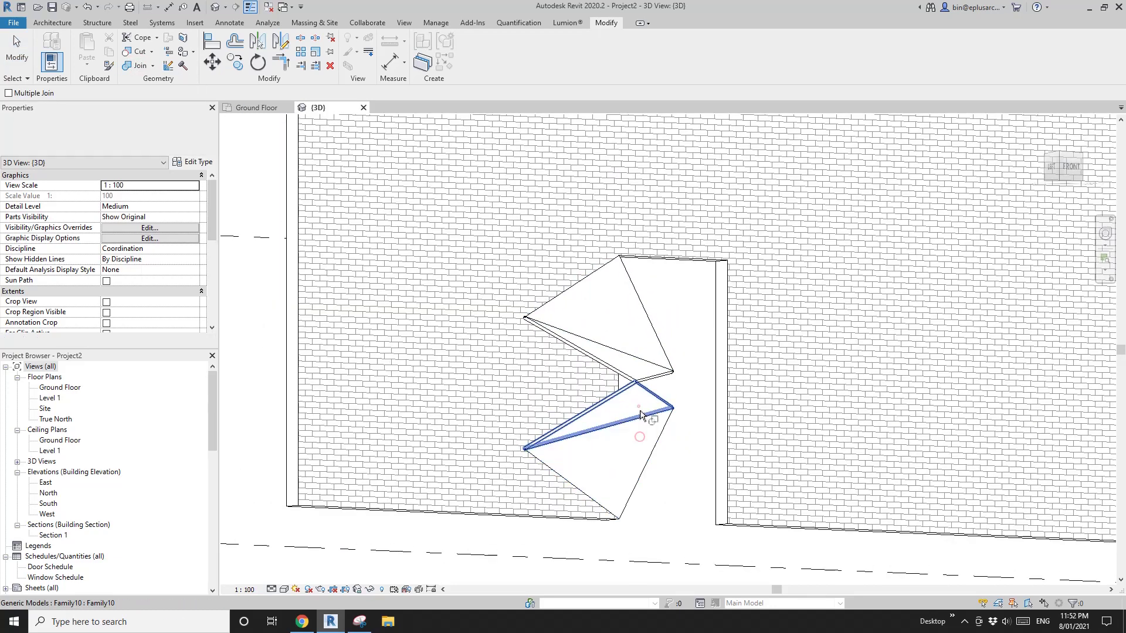
key(Escape)
Copy the folded Family9 panel along the wall's base to the solid part beyond the existing opening
scroll(623, 374, down, 2)
shift+middle_drag(623, 374, 711, 452)
middle_drag(766, 399, 627, 399)
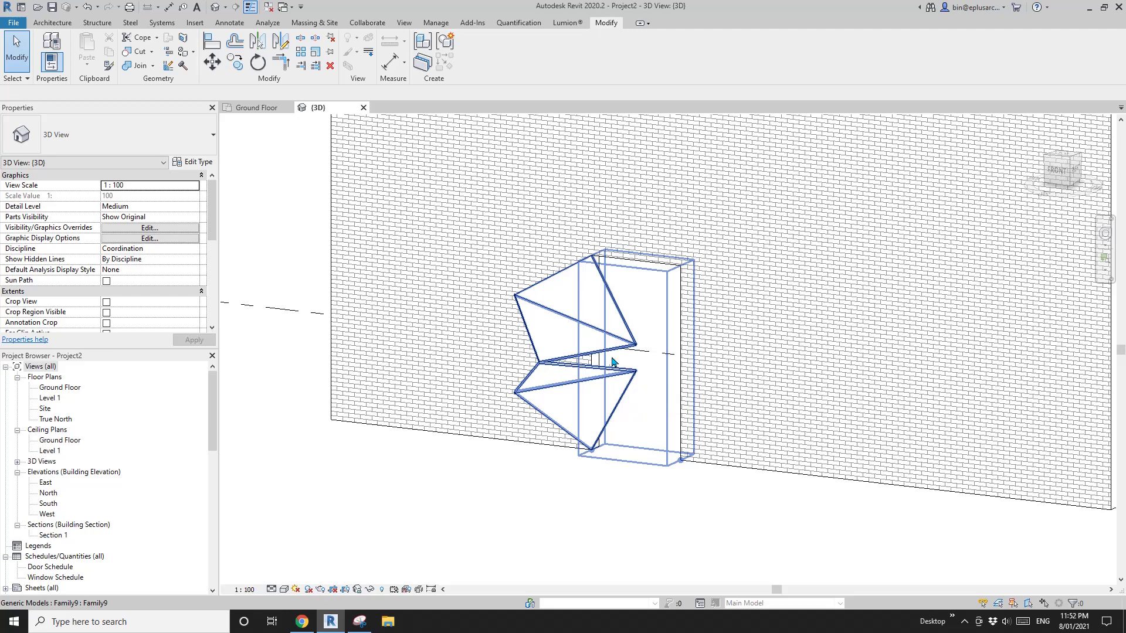
scroll(613, 362, up, 3)
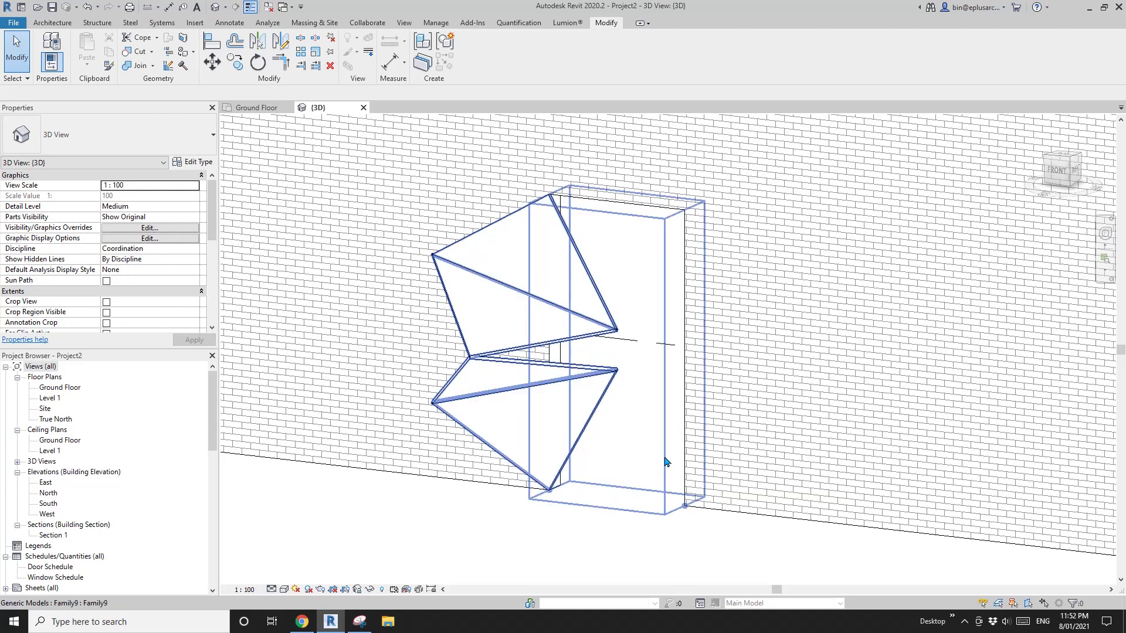
scroll(664, 462, down, 3)
shift+middle_drag(627, 447, 587, 480)
click(576, 446)
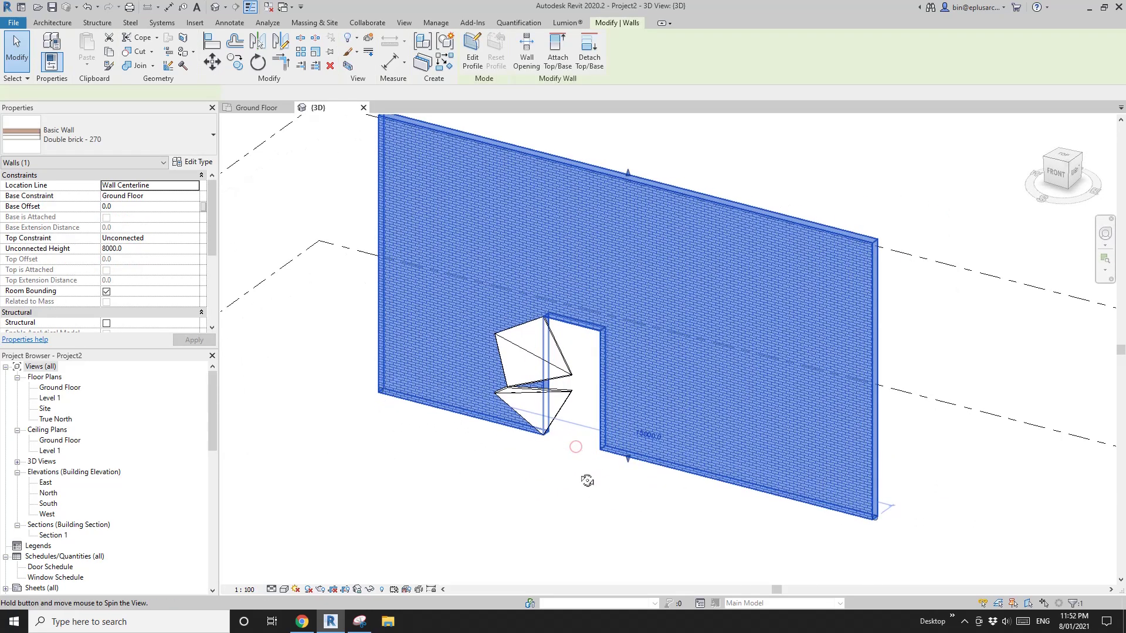
click(571, 440)
click(560, 411)
middle_drag(569, 412, 570, 420)
key(m)
key(v)
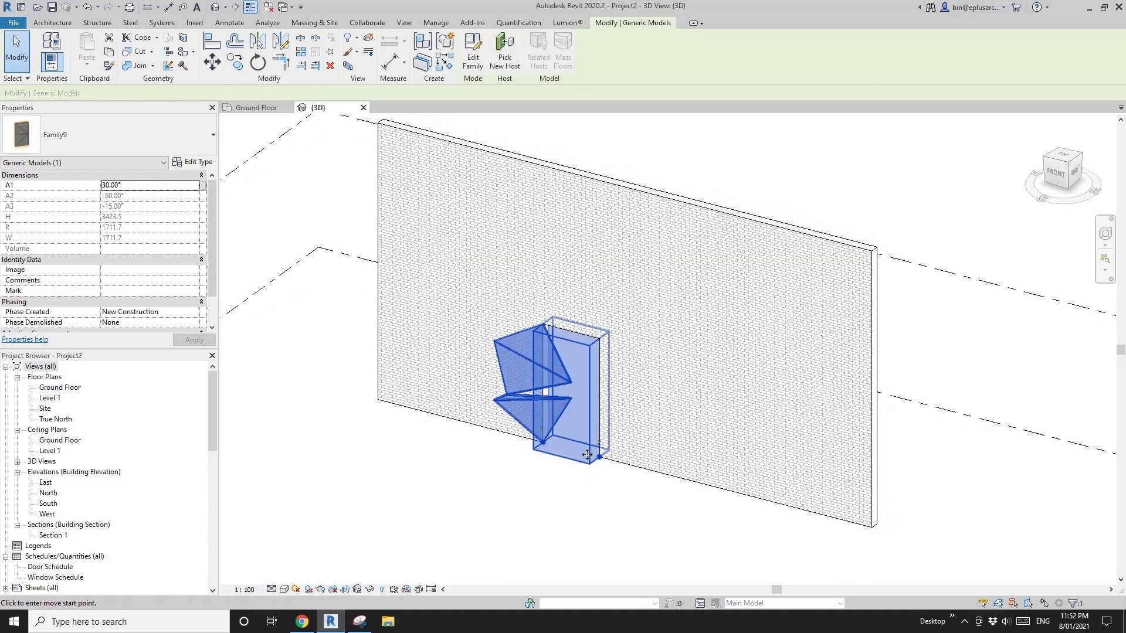
click(586, 455)
click(687, 487)
key(Escape)
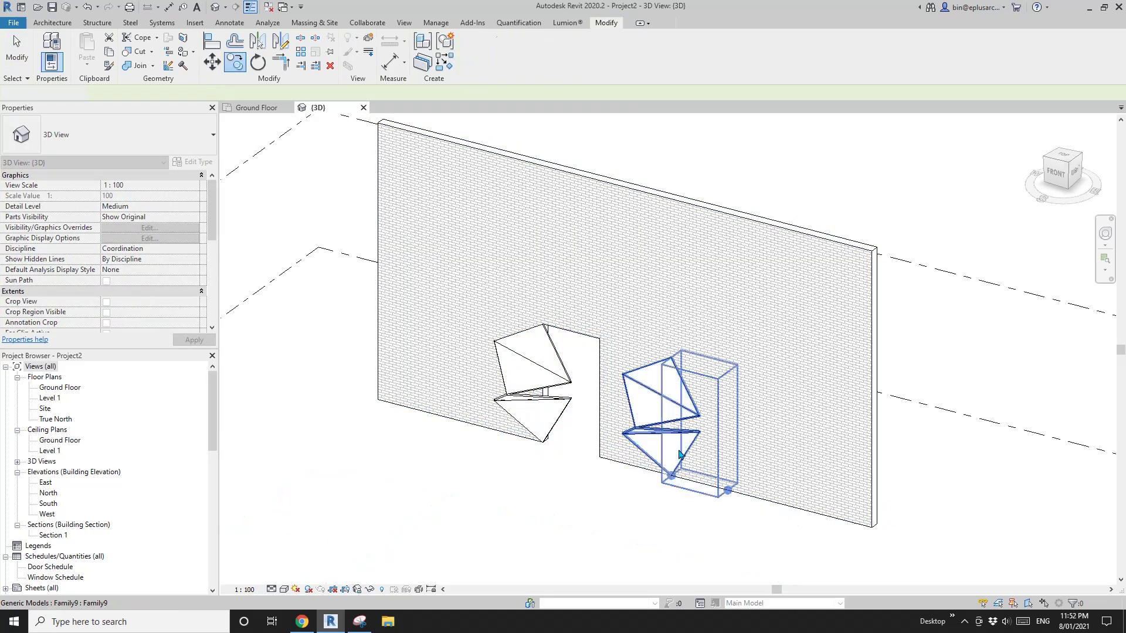
Cut the wall with the copied panel's void and change the copy's A1 so the panel lies flat beside its opening
click(141, 53)
click(668, 309)
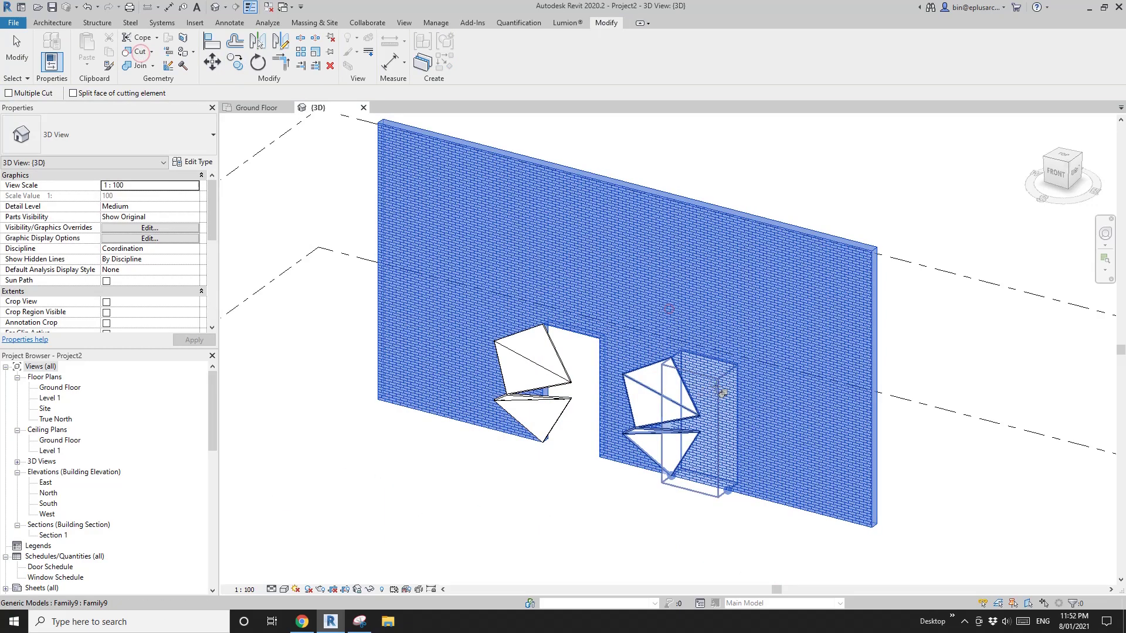
click(716, 383)
key(Escape)
click(669, 410)
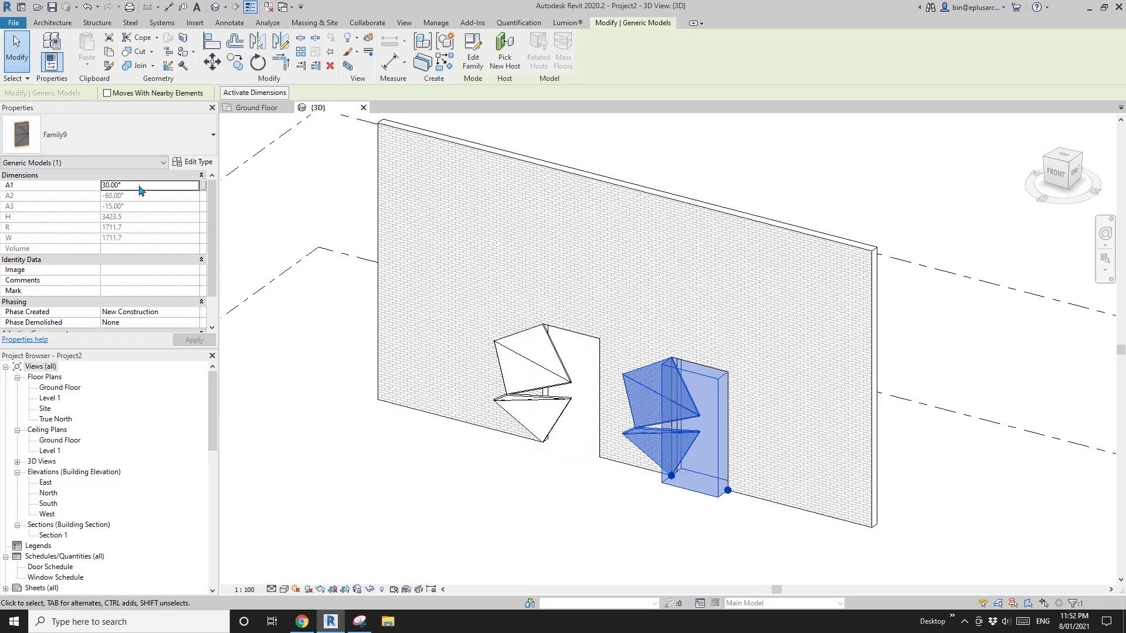
key(Escape)
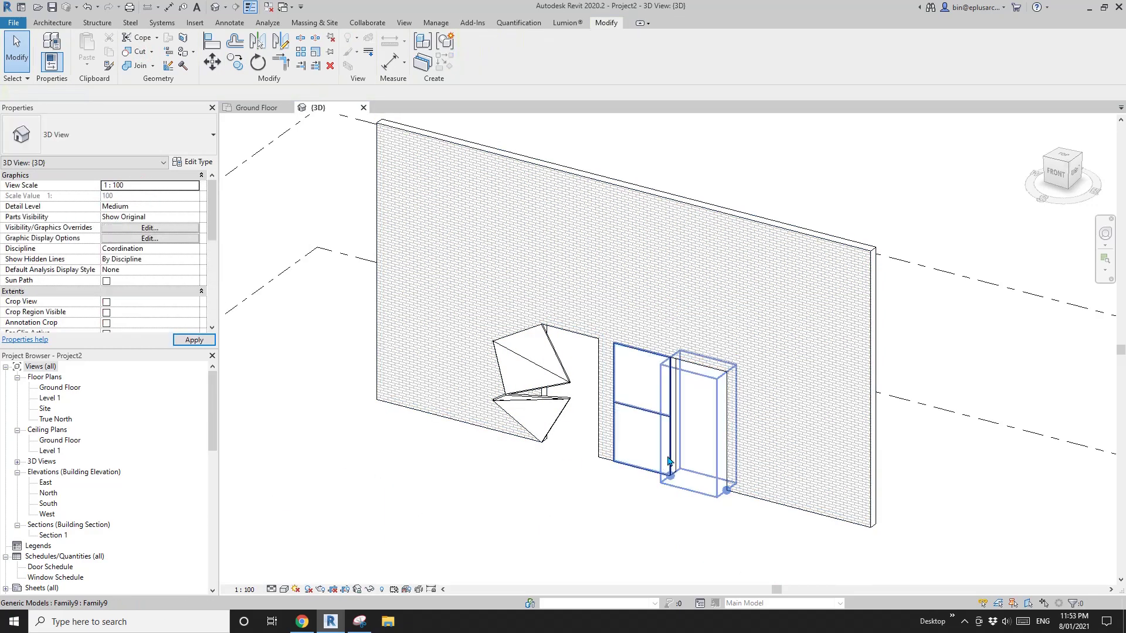
Copy the flat Family9 panel about 8300 mm along the wall's base to the wall end beyond the folded panel
click(667, 455)
key(c)
key(o)
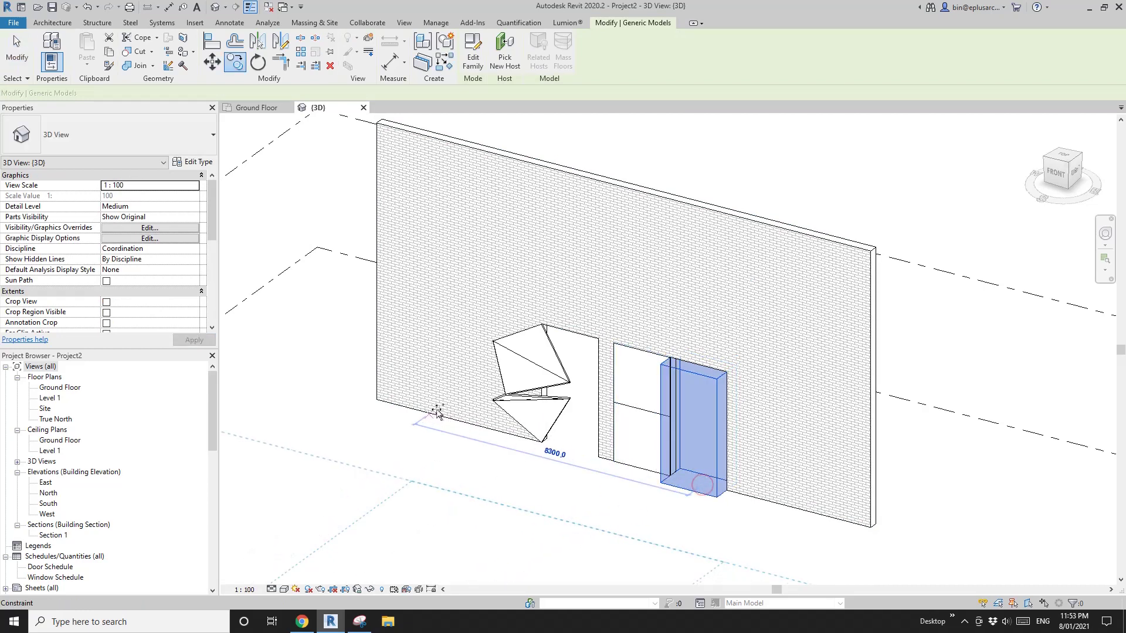
click(437, 412)
key(Escape)
Cut the wall with the new copy's void and extend the nearby wall end past the copied panel
click(515, 231)
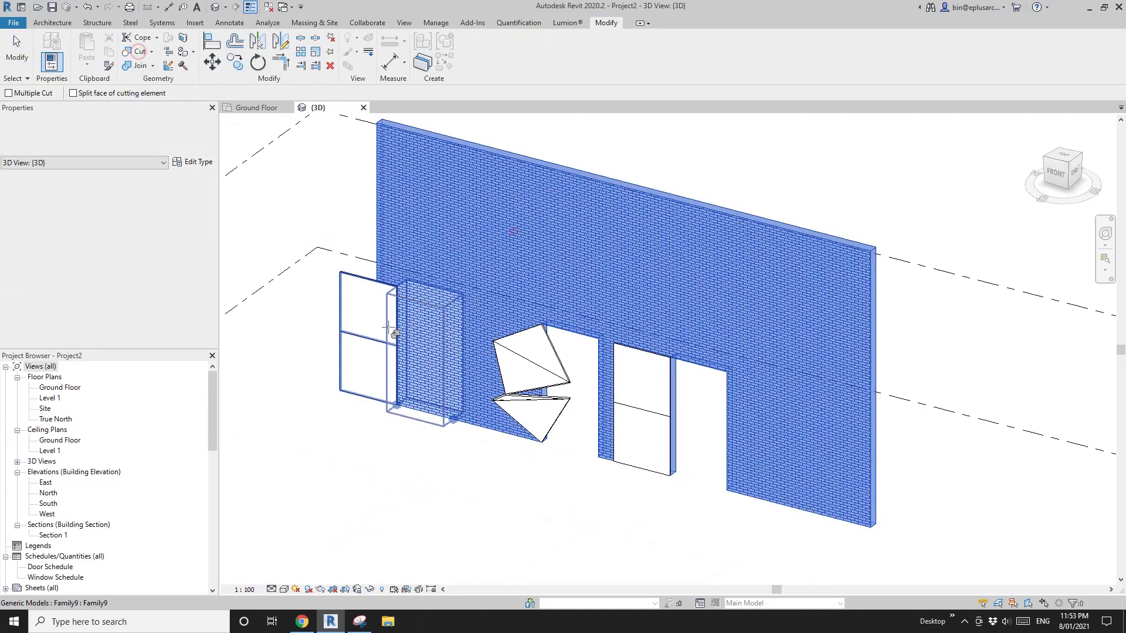
click(384, 324)
key(Escape)
click(405, 249)
drag(382, 404, 353, 371)
Move the folded panel along the wall's base to space it between the two flat panels
click(368, 320)
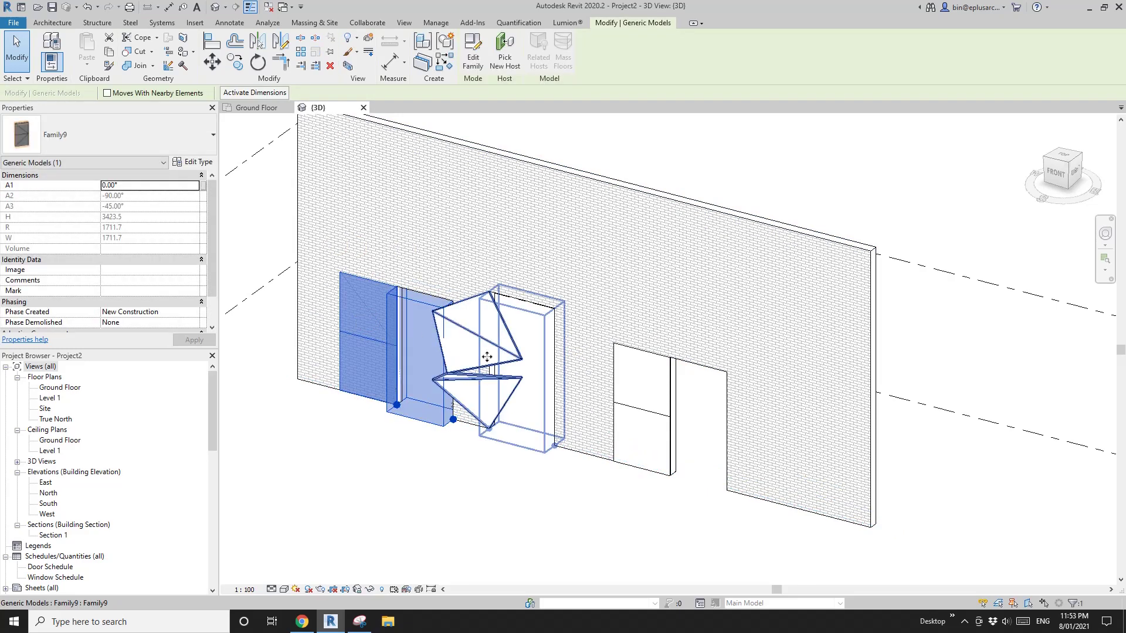
key(Escape)
drag(520, 408, 555, 408)
Set A1 of the newly copied panel at the extended wall end to 90° so it closes its opening
click(387, 350)
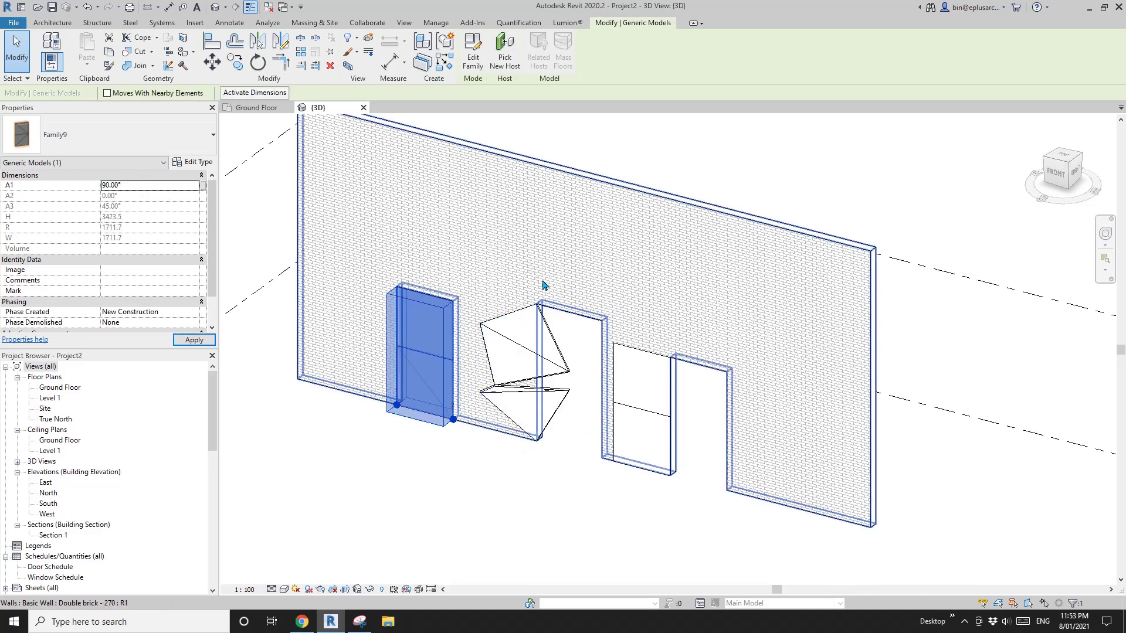
key(Escape)
click(653, 404)
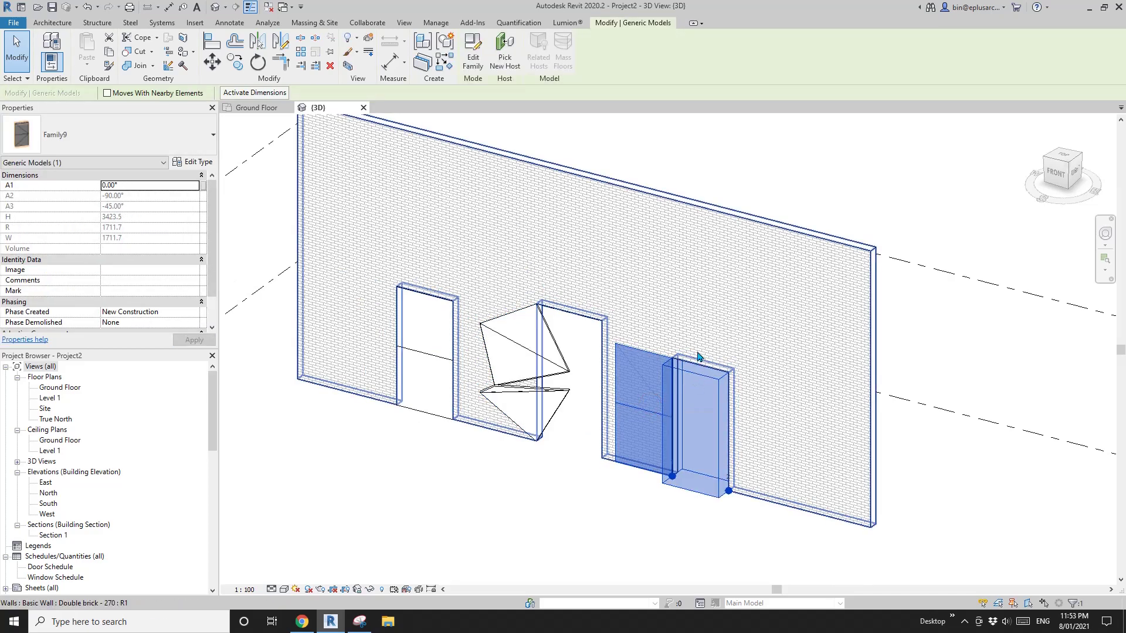
key(Escape)
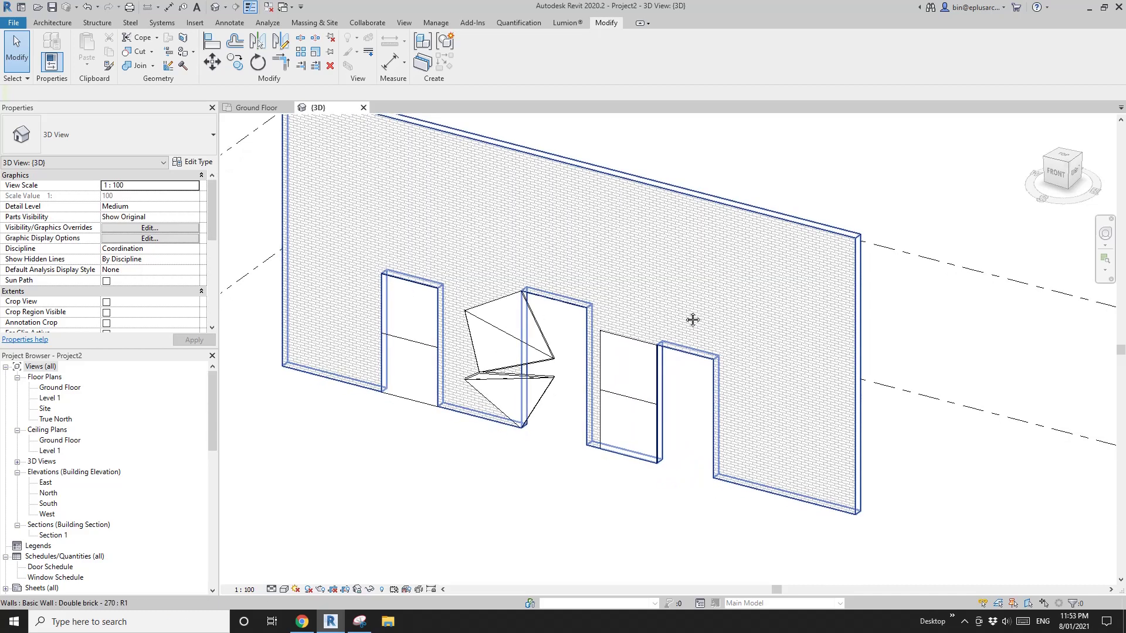
middle_drag(951, 353, 986, 398)
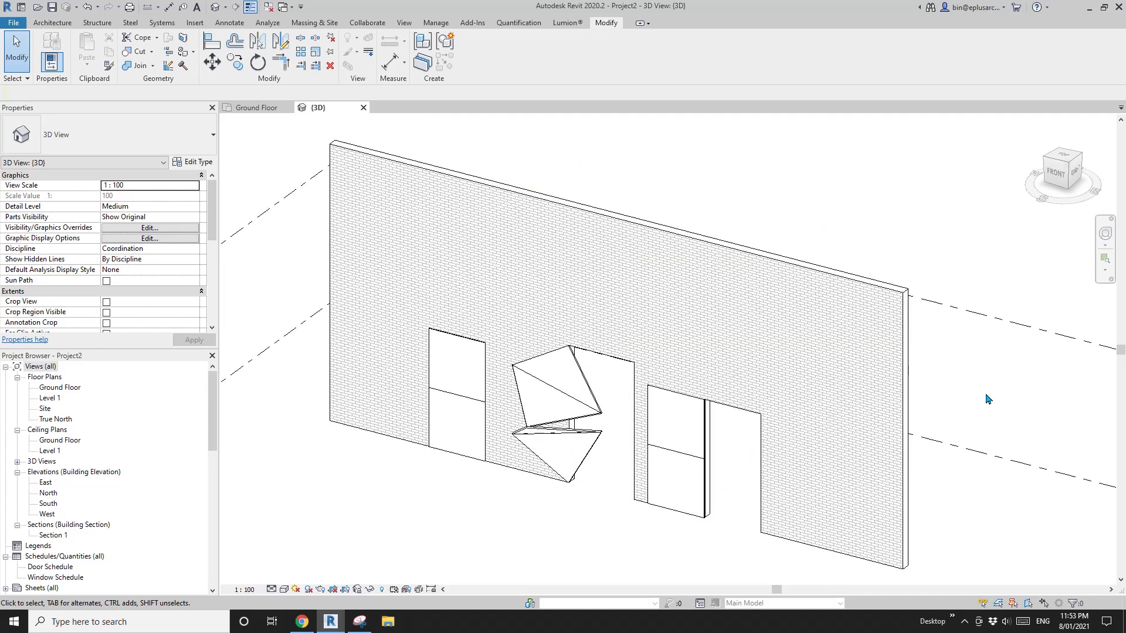